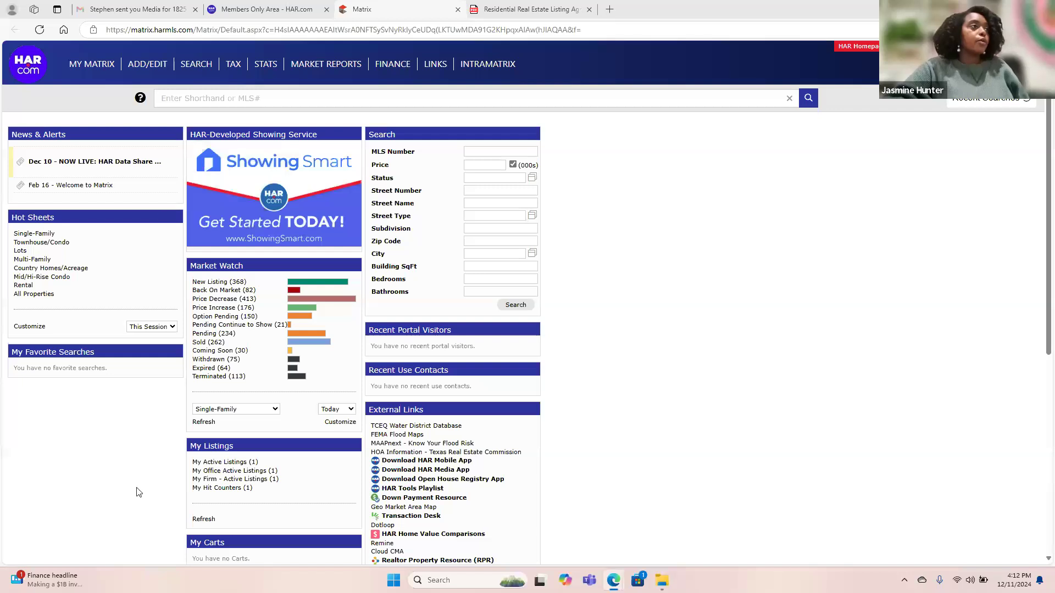
Check the listing agreement PDF's page 2: listing price $214,999.00, term December 12, 2024–March 31, 2025.
left_click(269, 9)
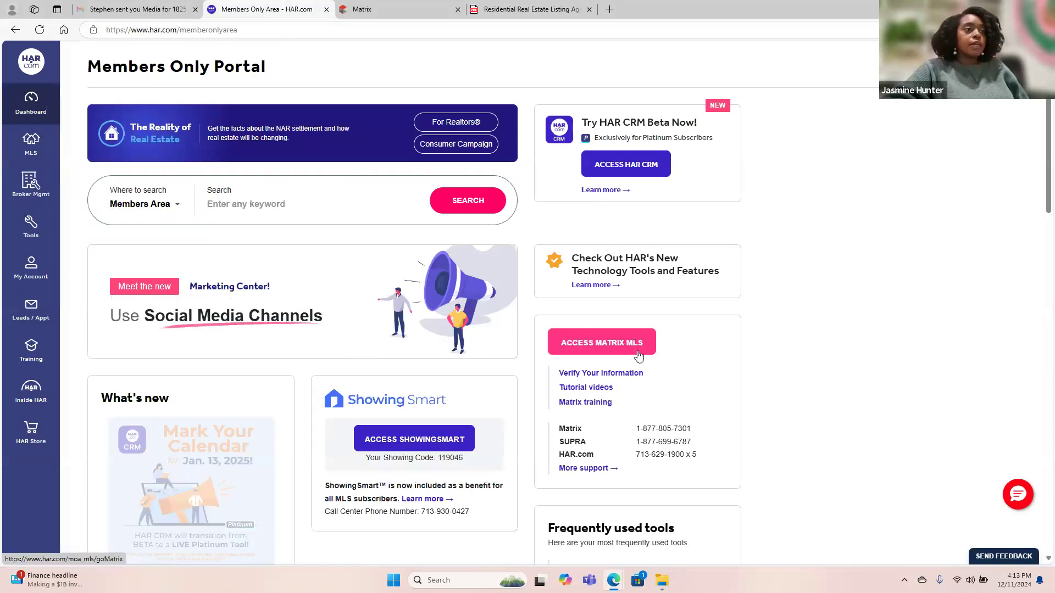
left_click(414, 9)
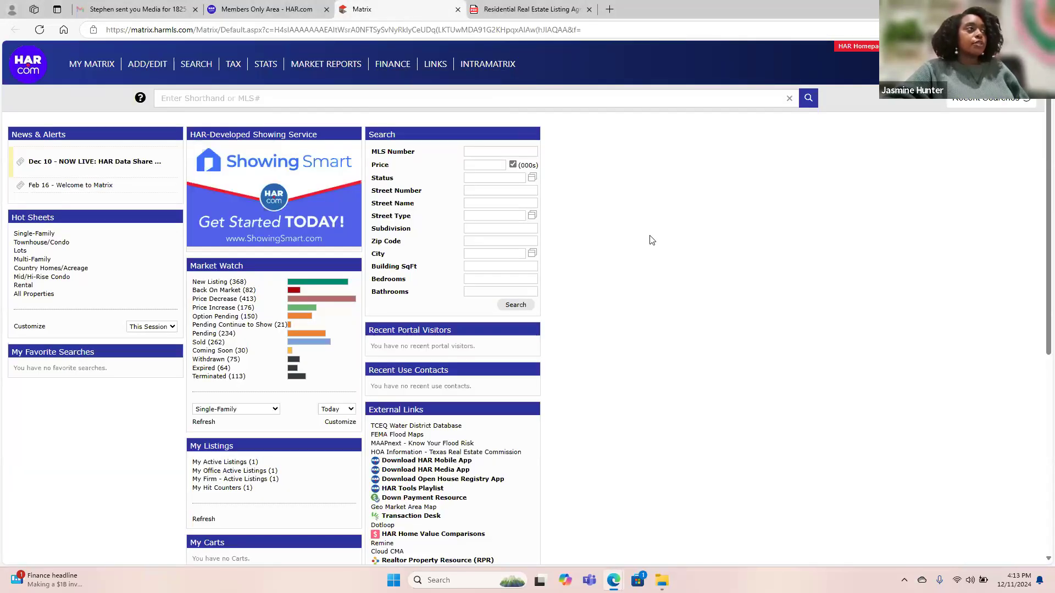
left_click(520, 12)
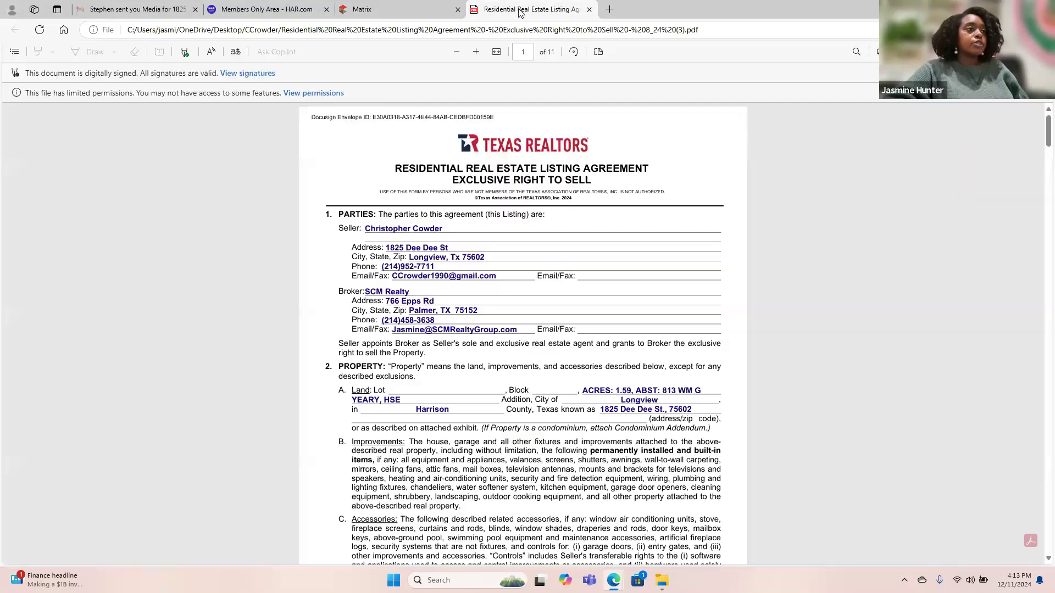
scroll(639, 360, "down", 3)
scroll(638, 359, "down", 5)
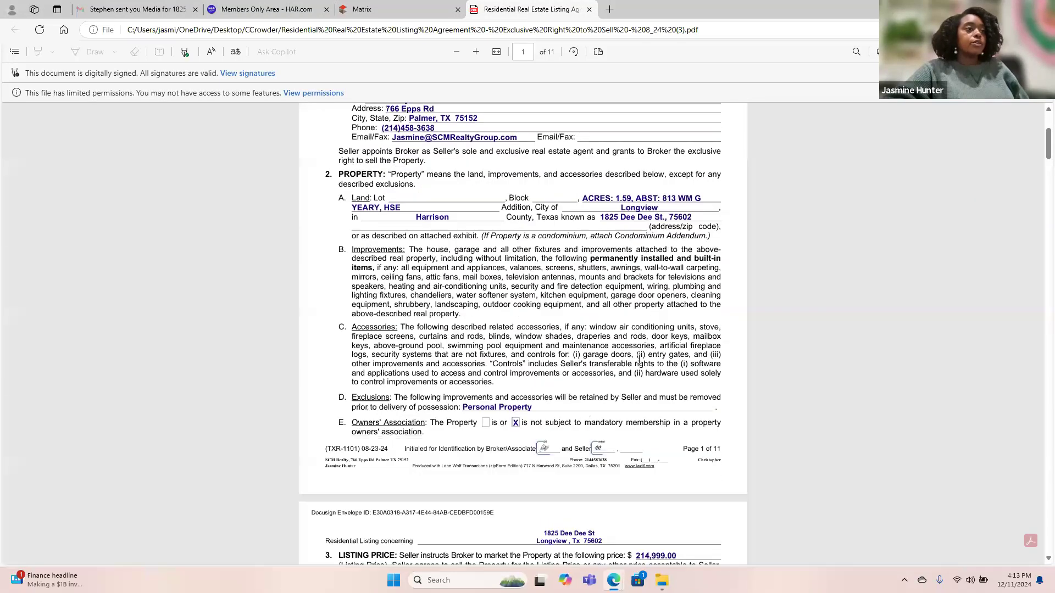
scroll(639, 360, "up", 7)
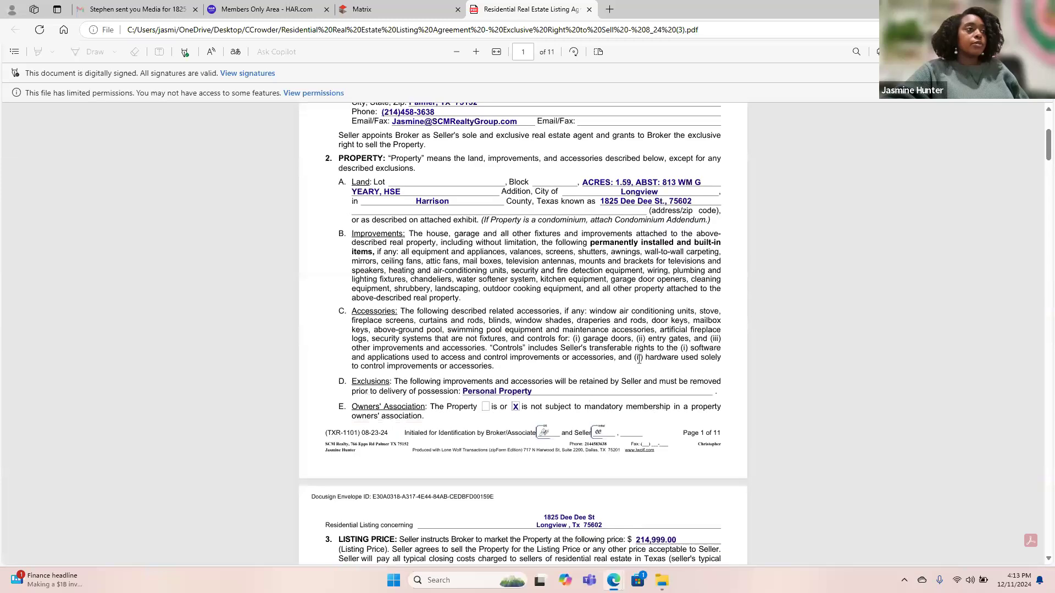
scroll(639, 360, "down", 3)
scroll(639, 359, "down", 3)
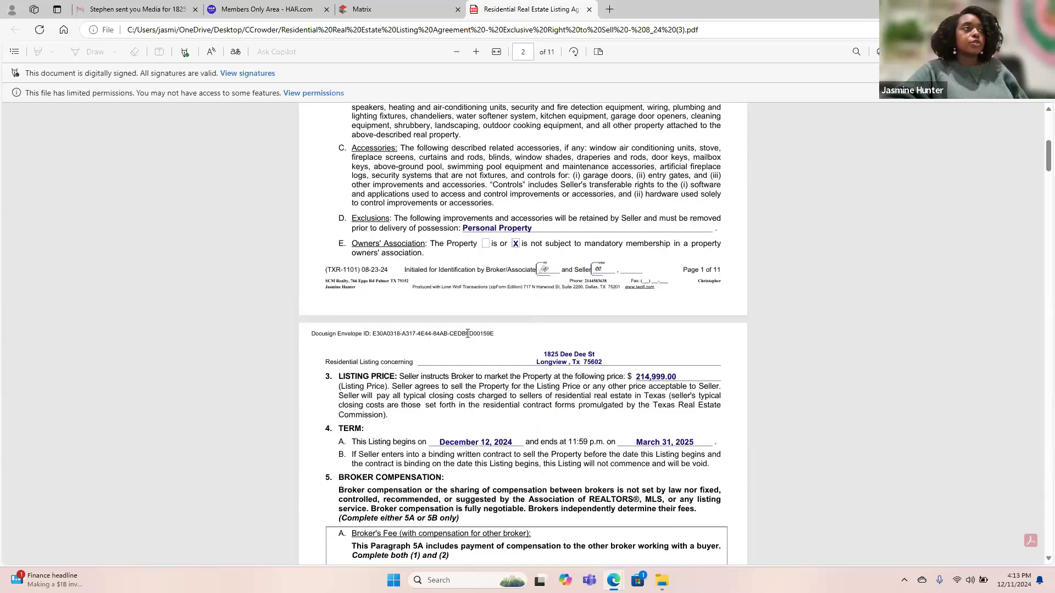
left_click(393, 7)
From Matrix's Tax Search, launch Realist Tax records in a new tab.
left_click(246, 83)
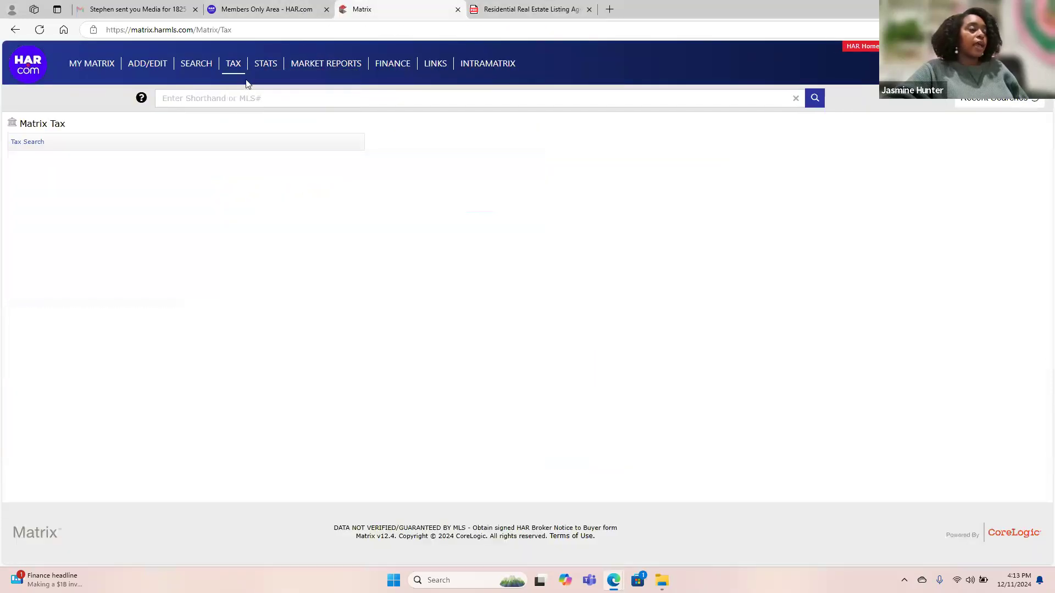
left_click(28, 142)
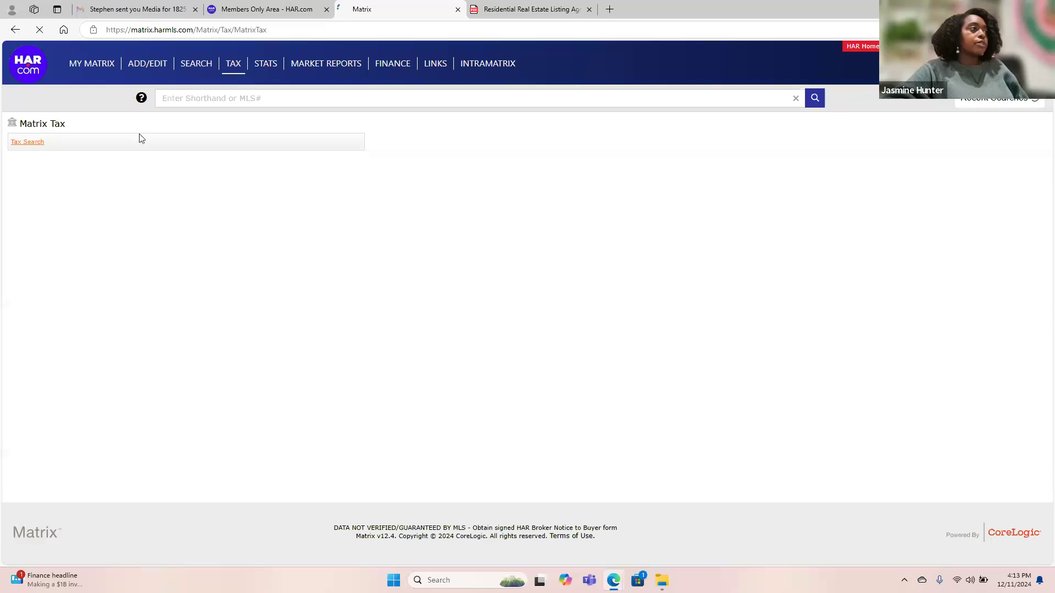
mouse_move(233, 67)
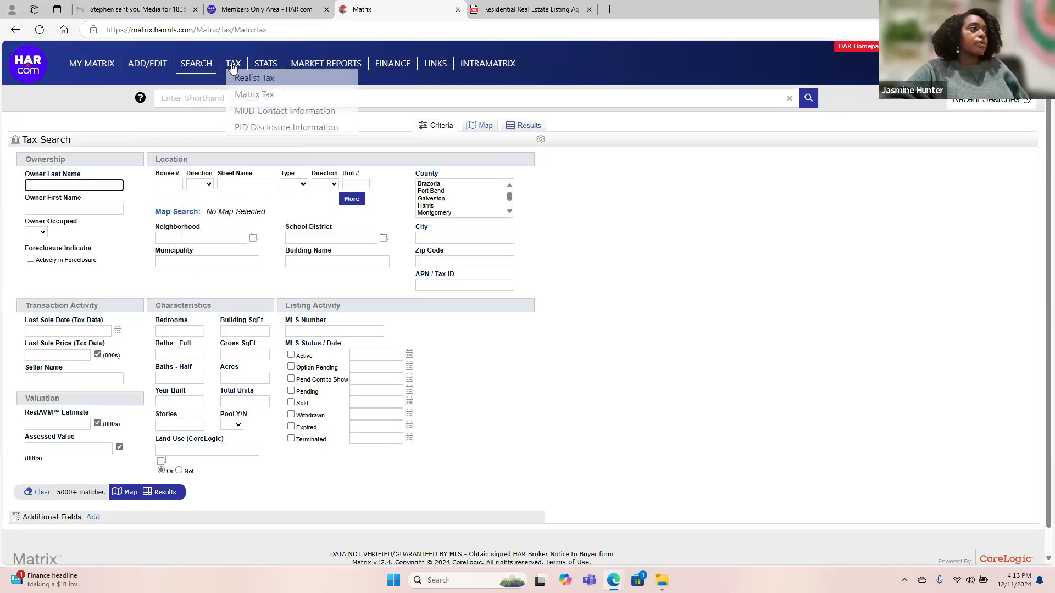
left_click(261, 81)
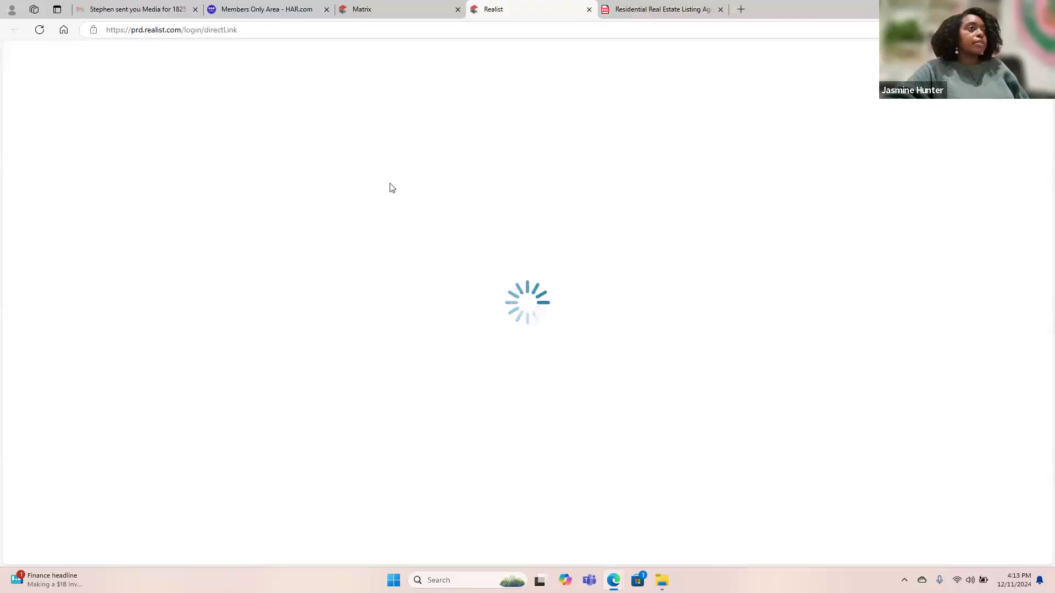
left_click(214, 63)
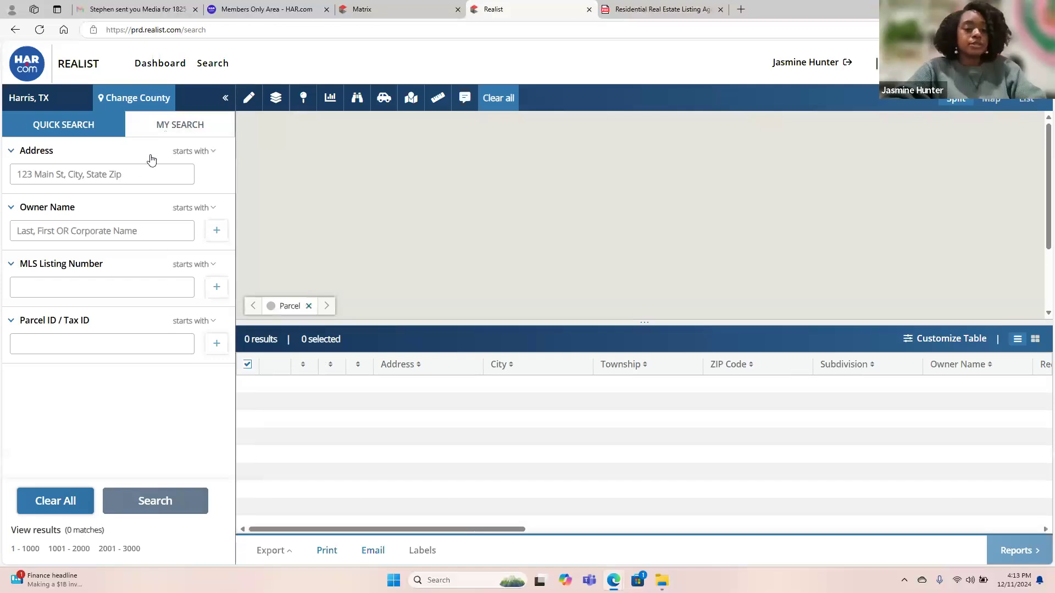
left_click(147, 172)
key("Caps_Lock")
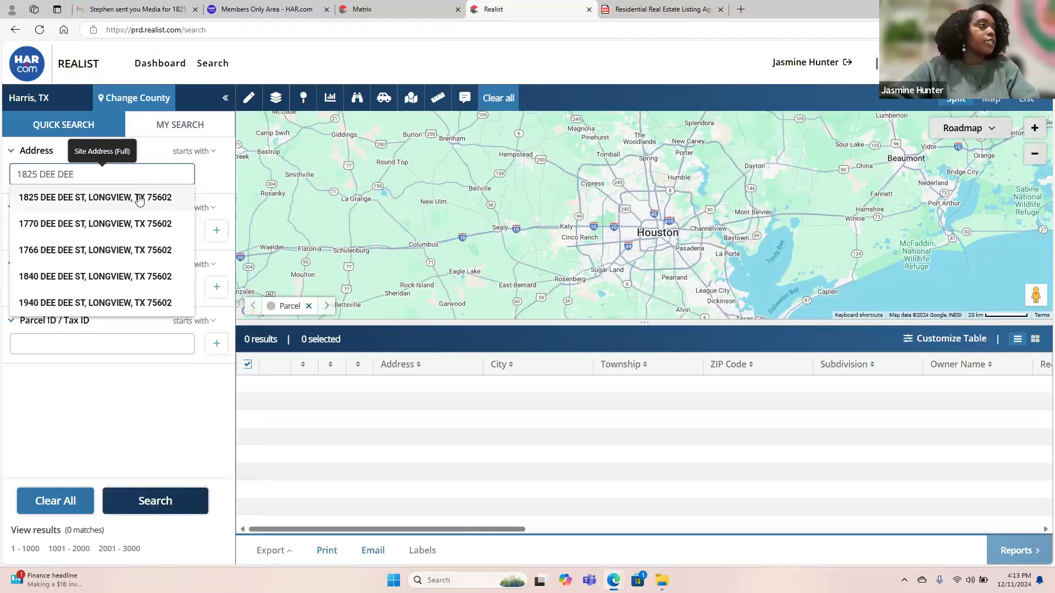
left_click(139, 199)
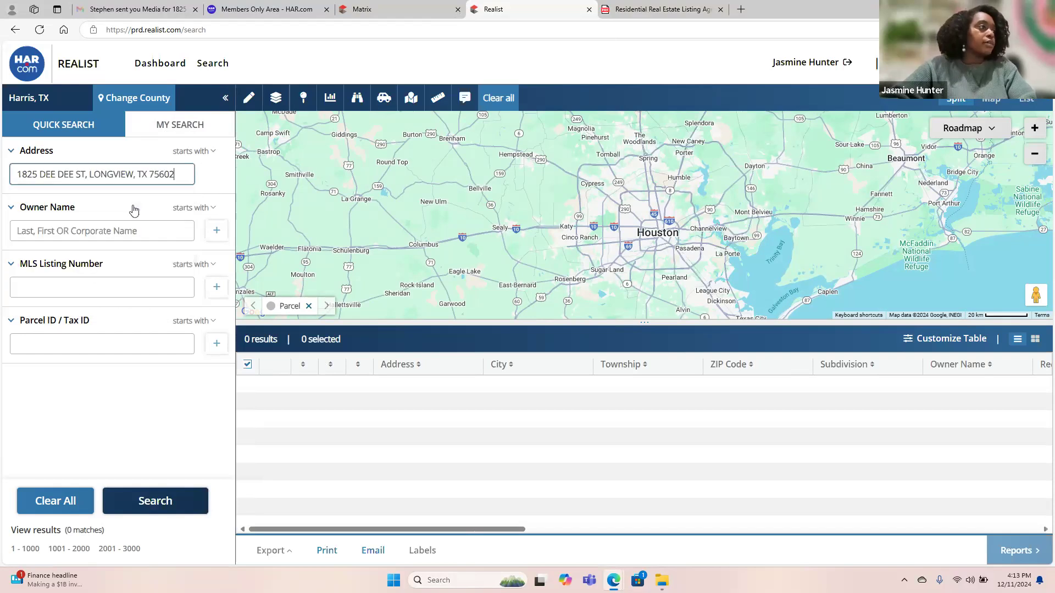
left_click(160, 509)
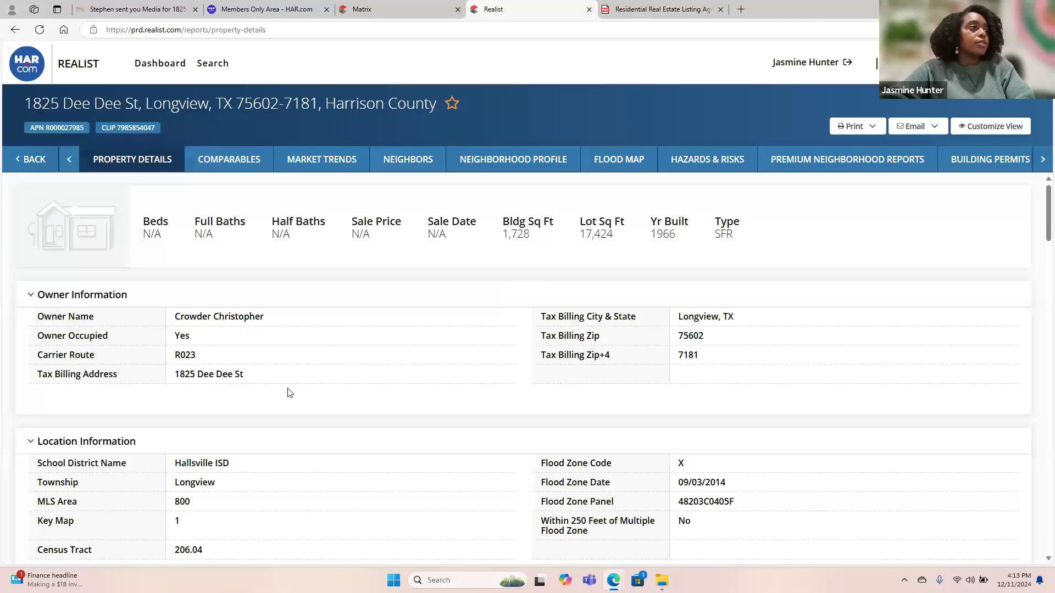
left_click(381, 12)
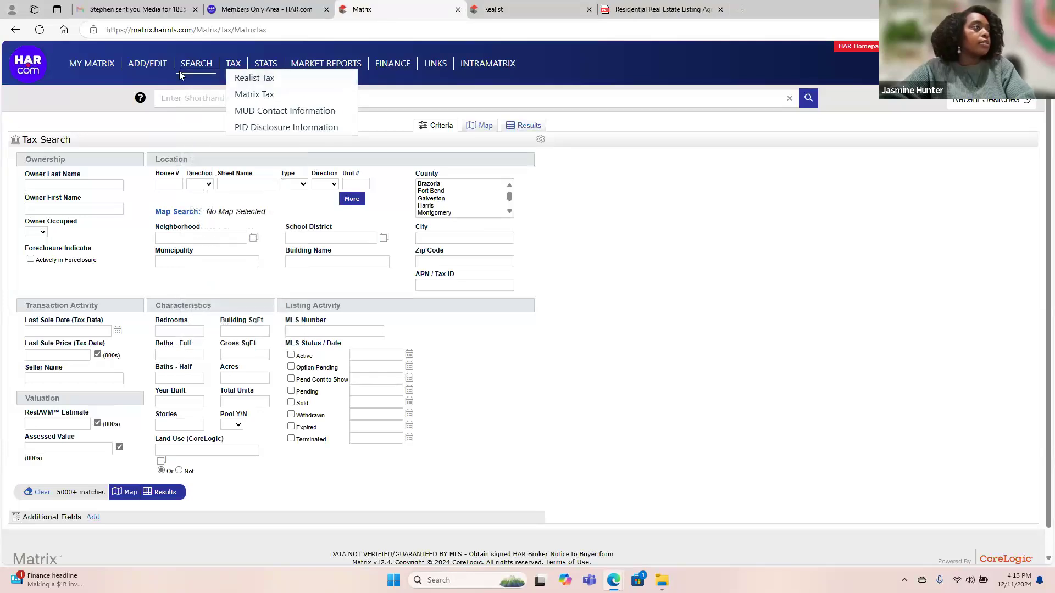
In Matrix Add/Edit, add a new Single-Family listing starting from a blank form.
mouse_move(149, 64)
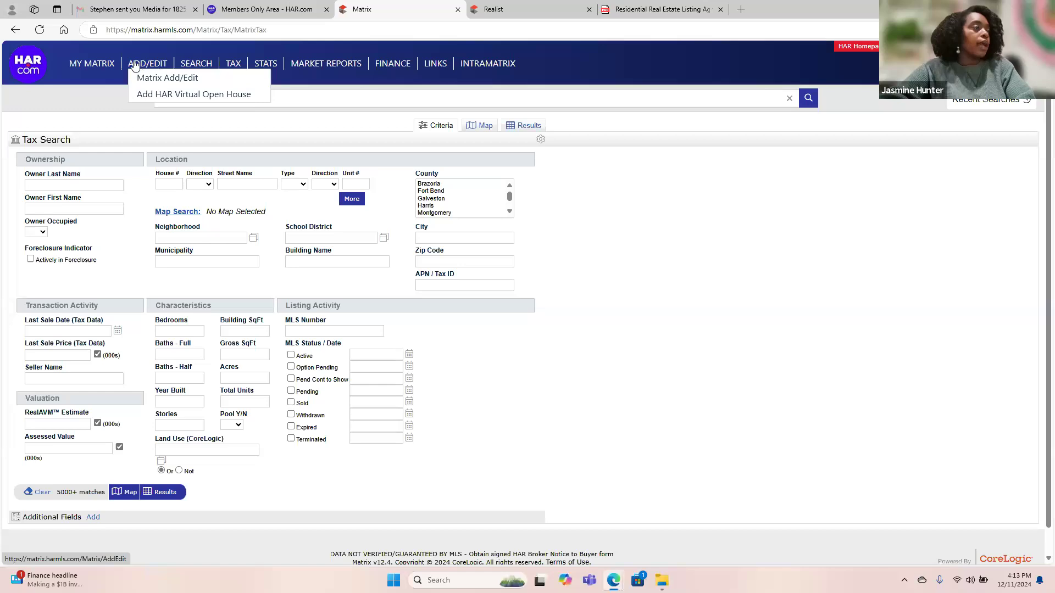
left_click(163, 84)
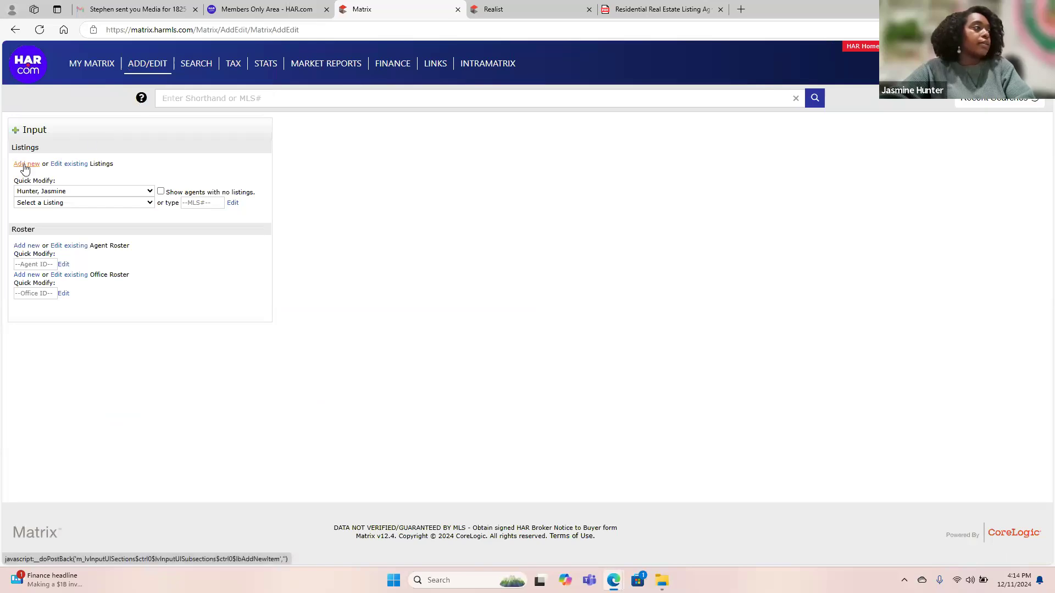
left_click(25, 169)
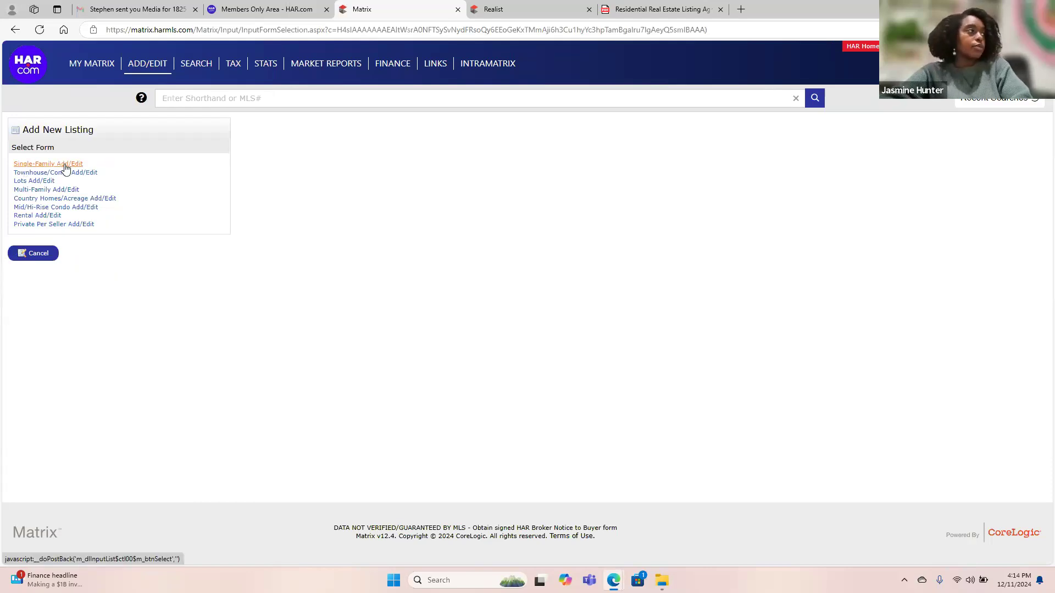
left_click(64, 166)
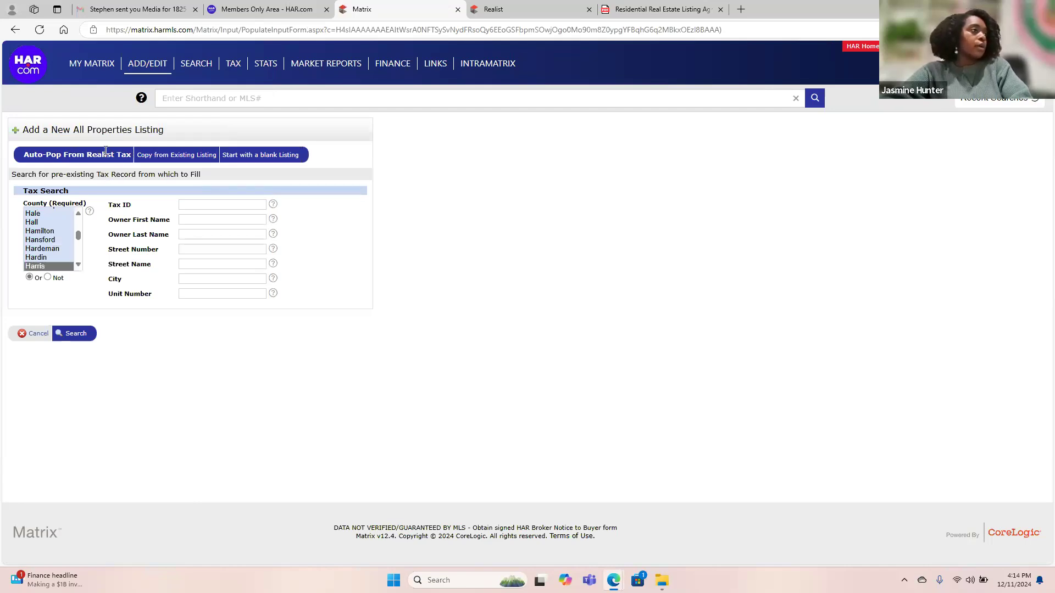
left_click(256, 157)
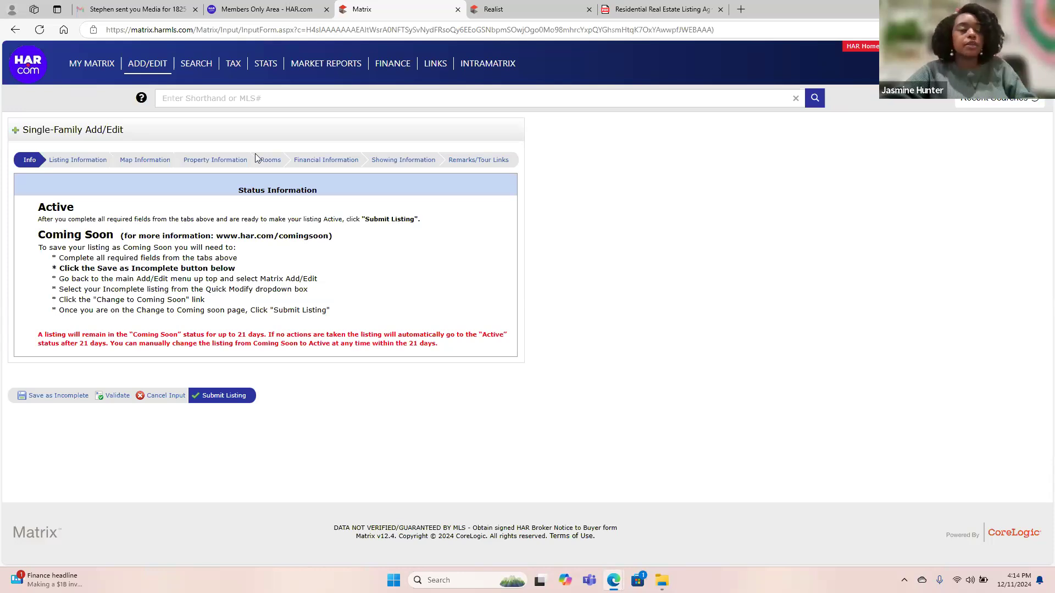
On the Listing Information page, choose Exclusive Right to Sell/Lease as the List Type.
left_click(92, 162)
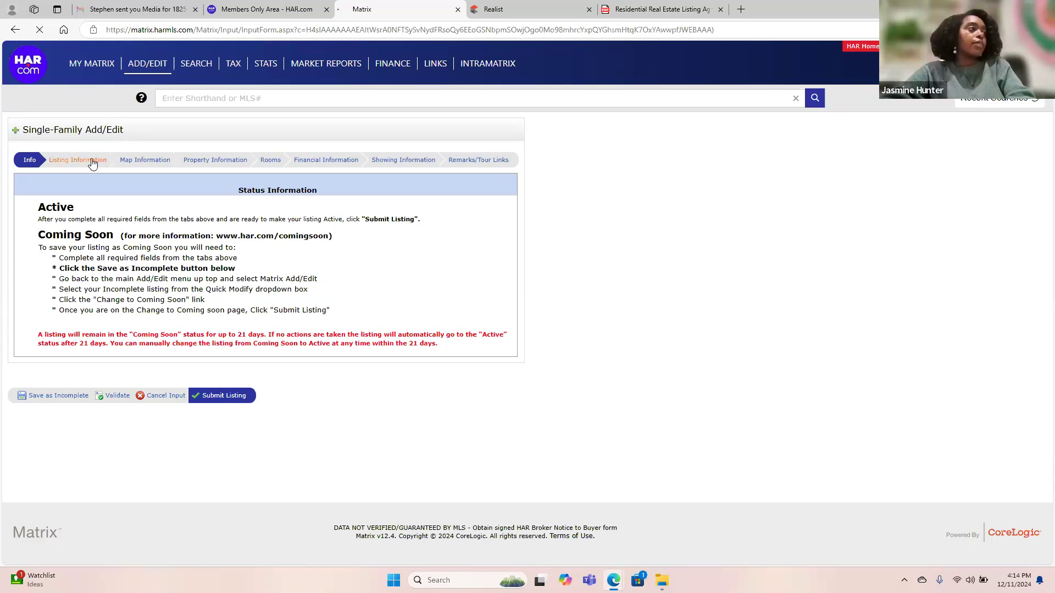
left_click(29, 160)
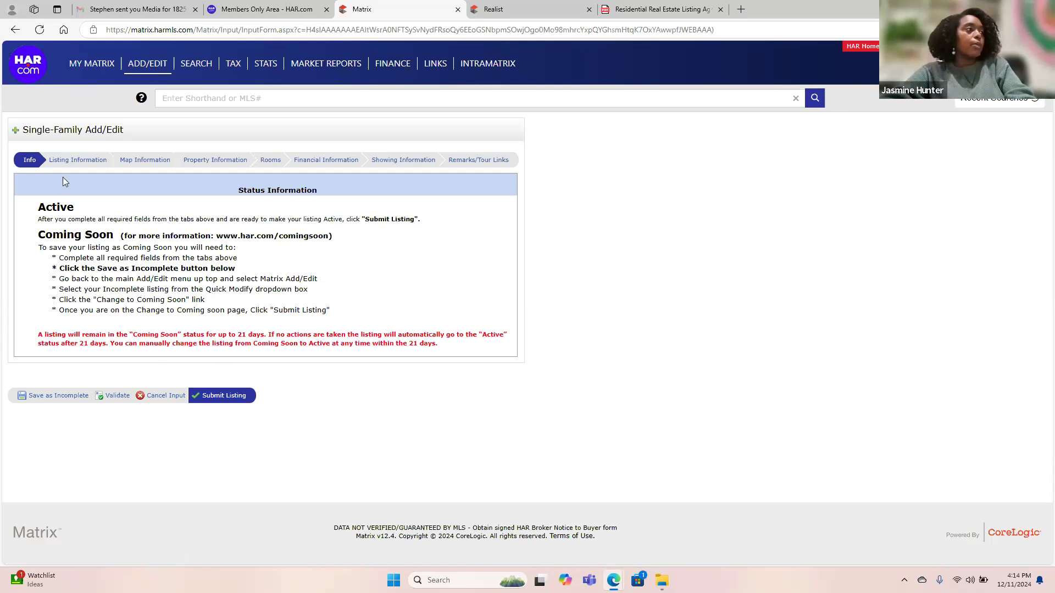
left_click(73, 159)
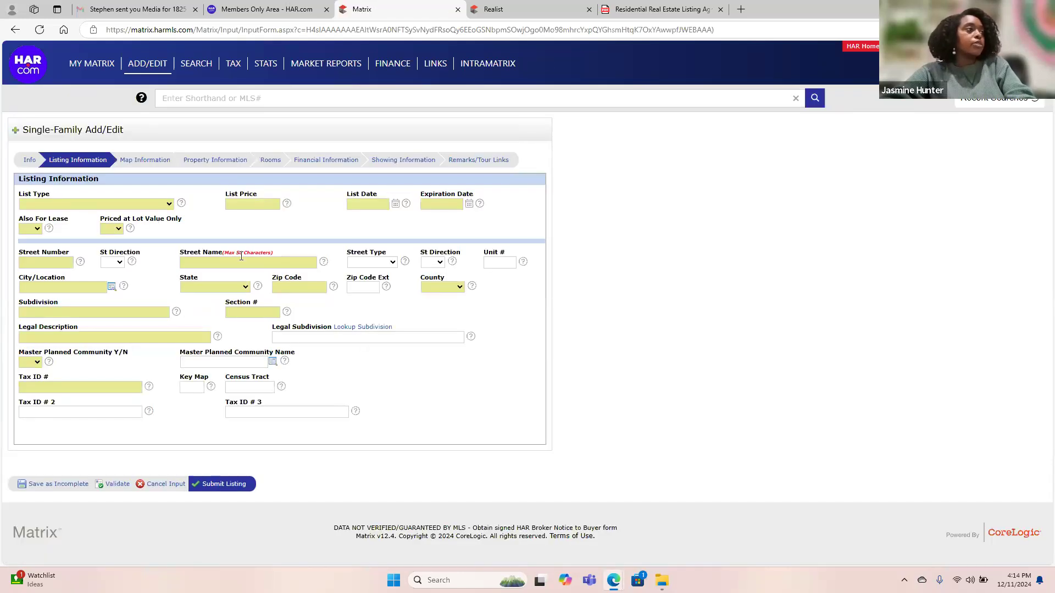
left_click(159, 204)
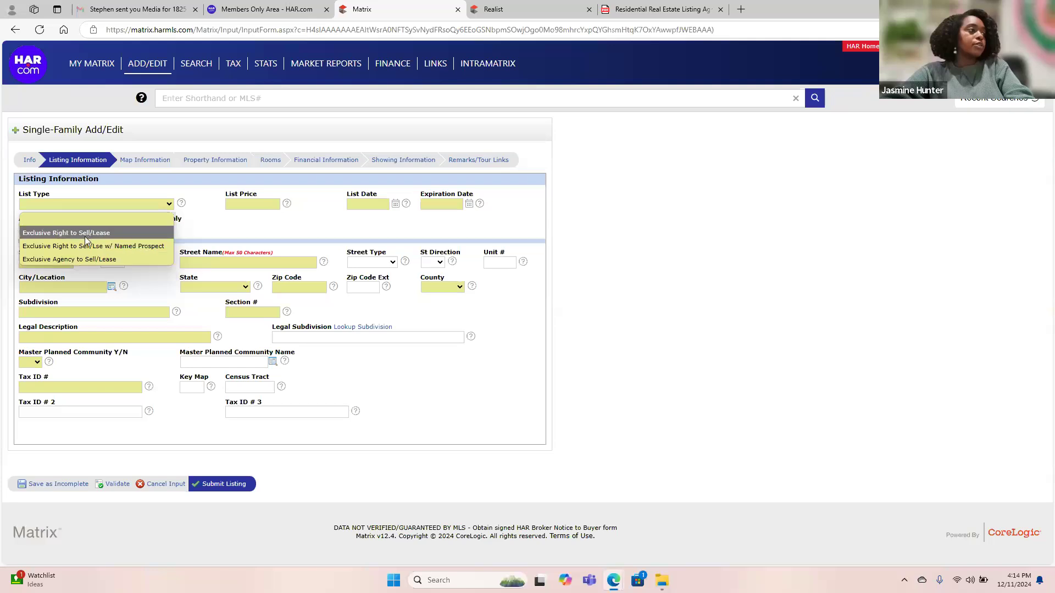
left_click(101, 234)
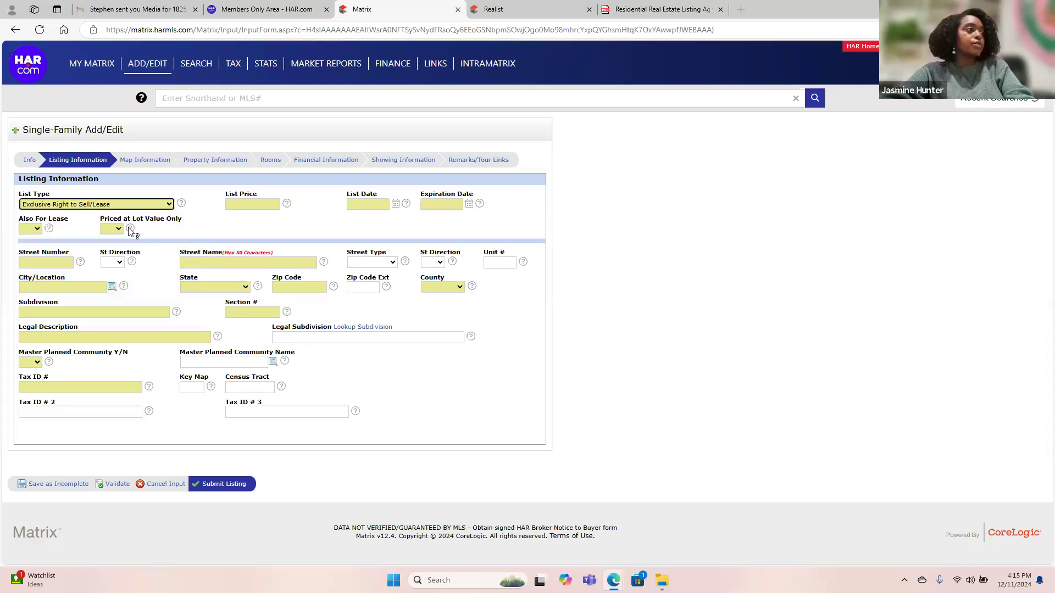
left_click(238, 204)
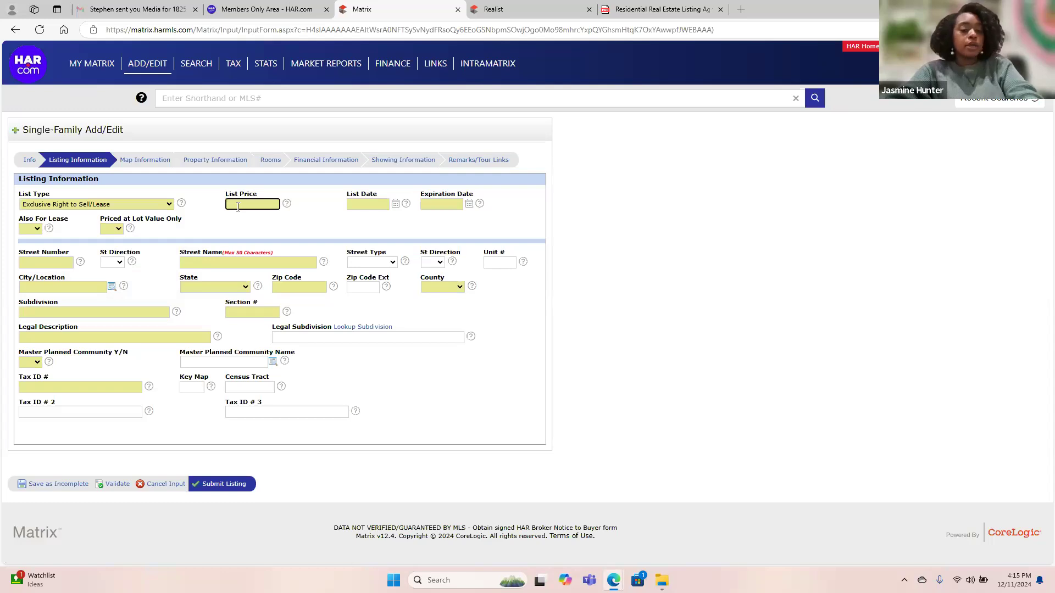
Enter 214999 as the List Price.
type("214999")
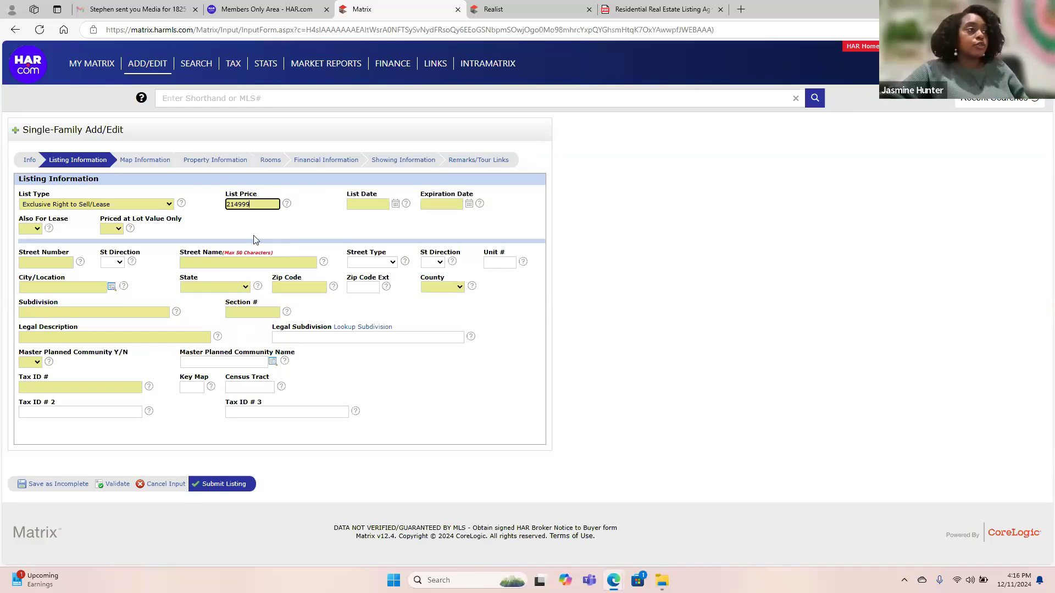
left_click(303, 221)
Set the List Date to 12/11/2024 from the calendar.
left_click(360, 204)
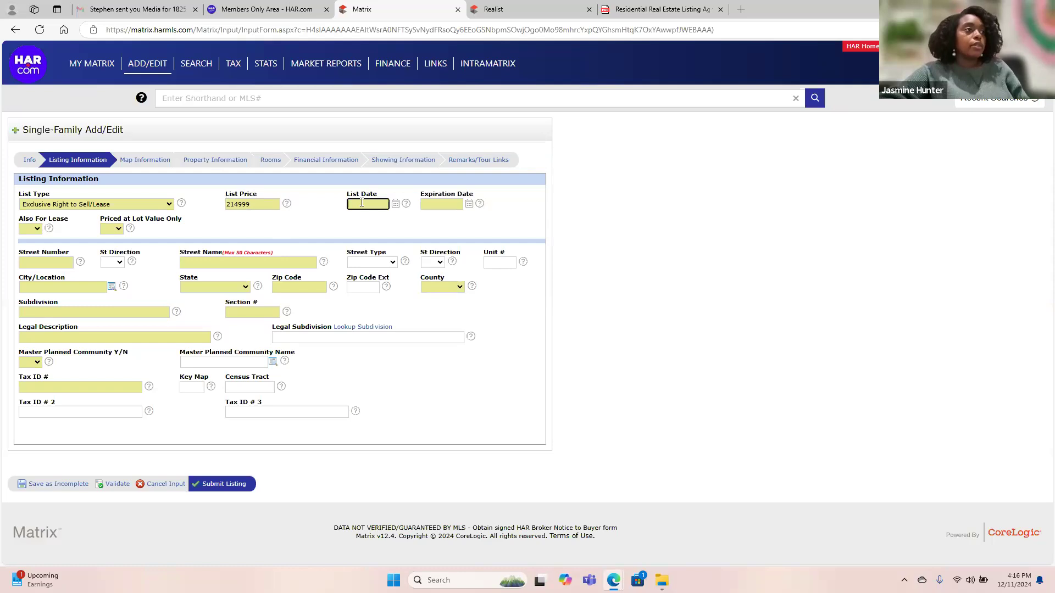
left_click(393, 205)
left_click(399, 266)
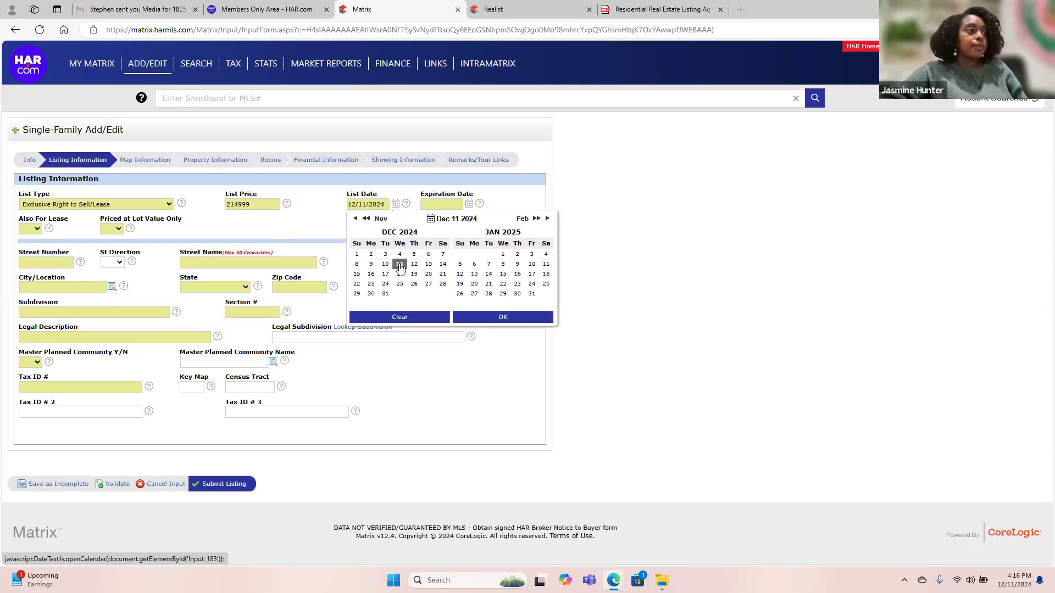
left_click(492, 317)
Set the Expiration Date to 03/31/2025 from the calendar.
left_click(469, 204)
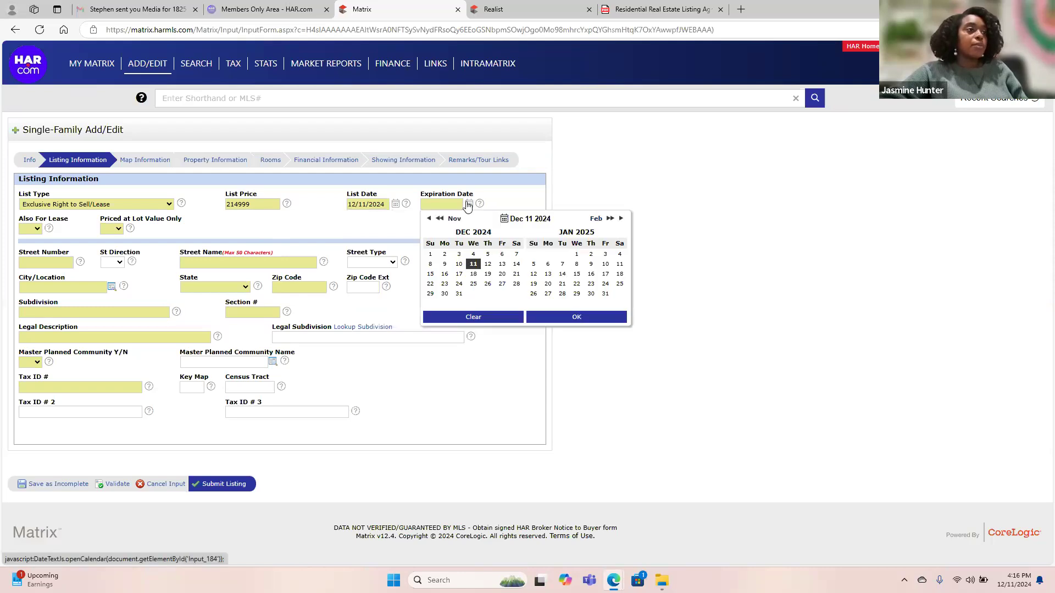
left_click(610, 219)
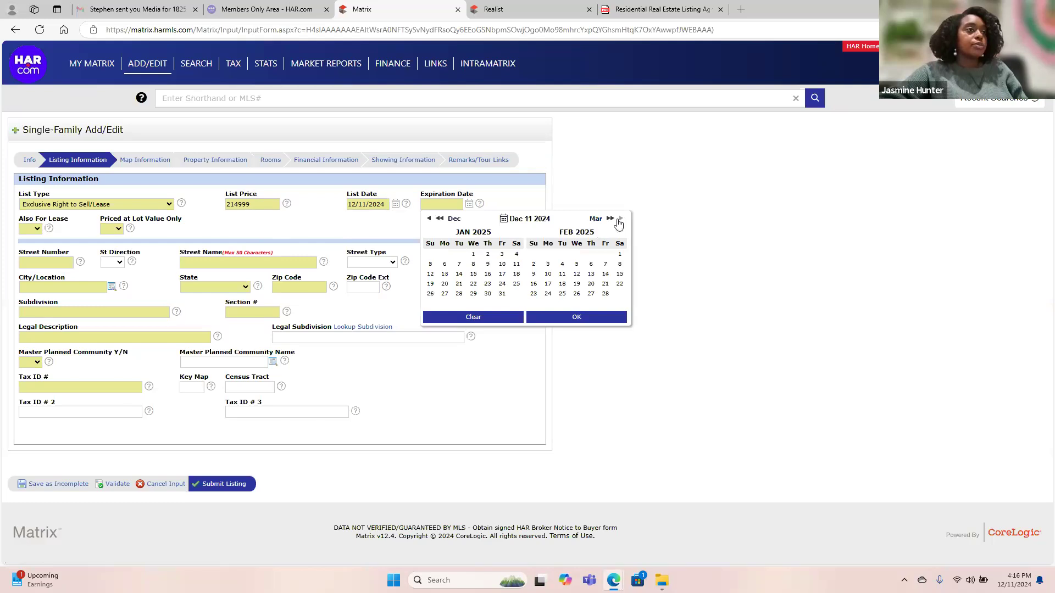
left_click(610, 220)
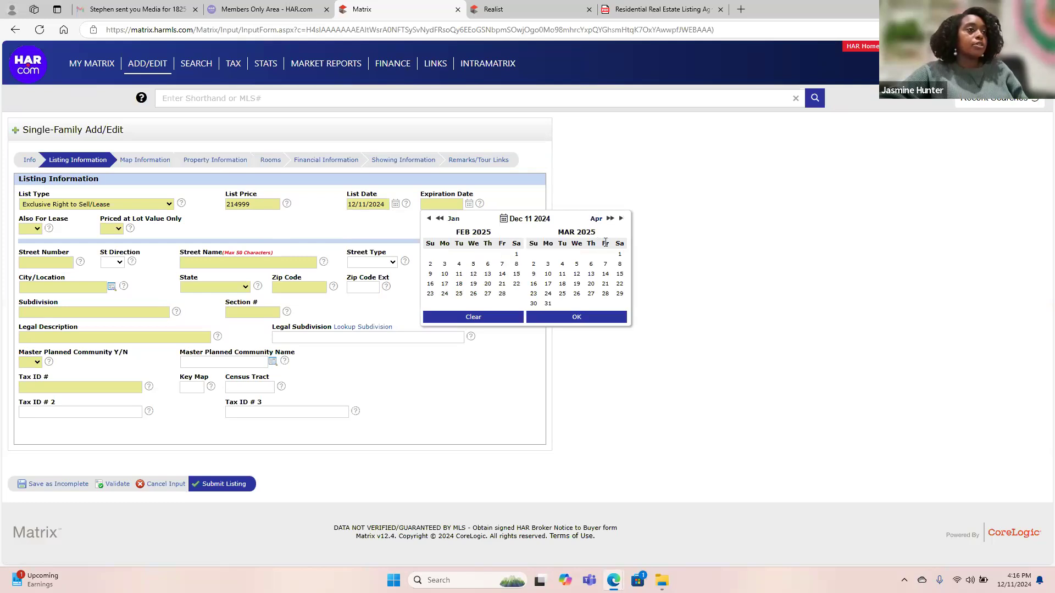
left_click(547, 304)
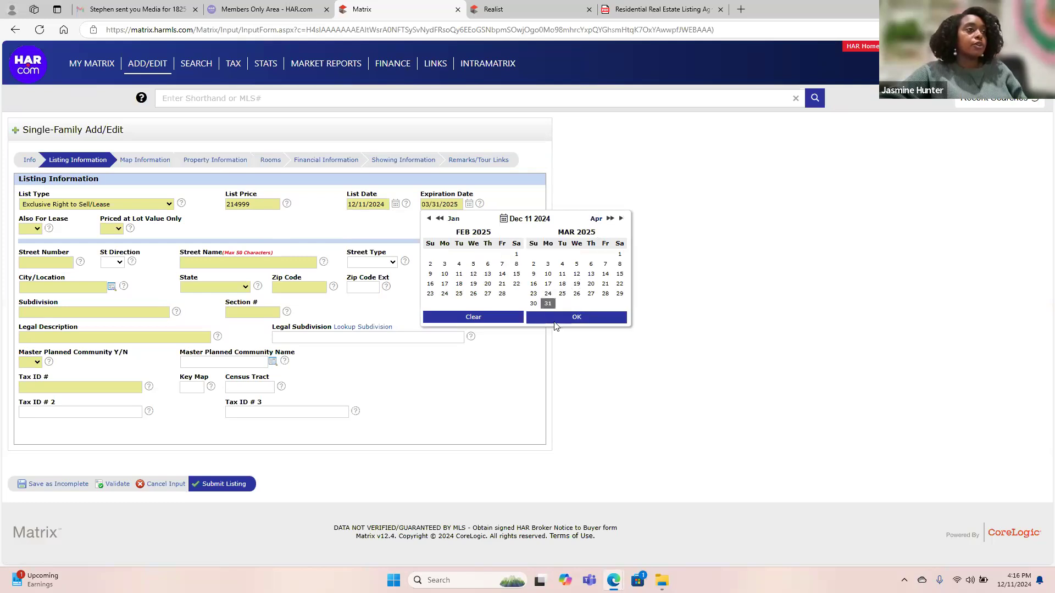
left_click(555, 321)
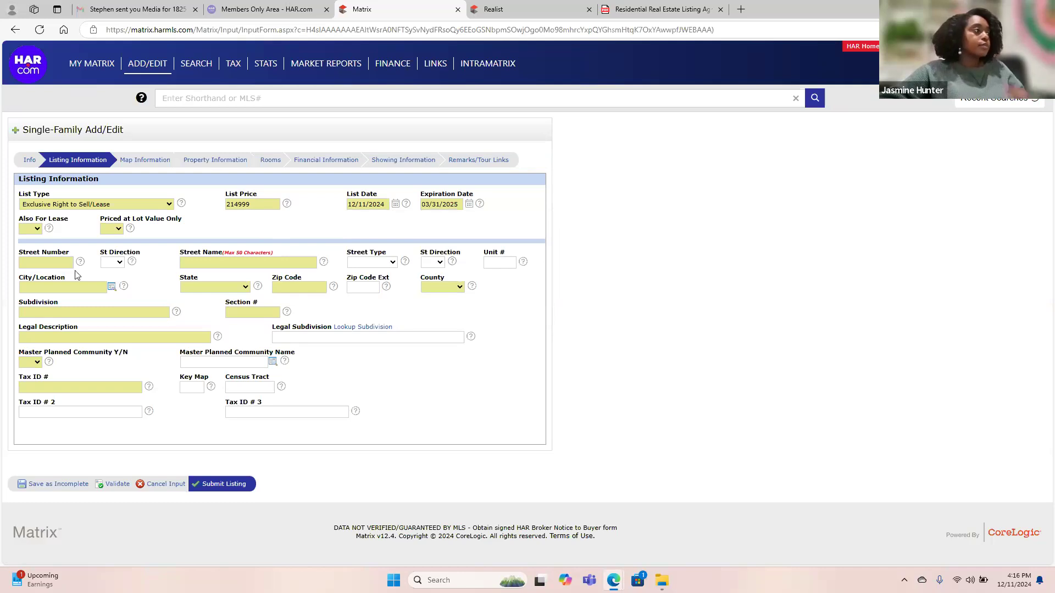
left_click(32, 229)
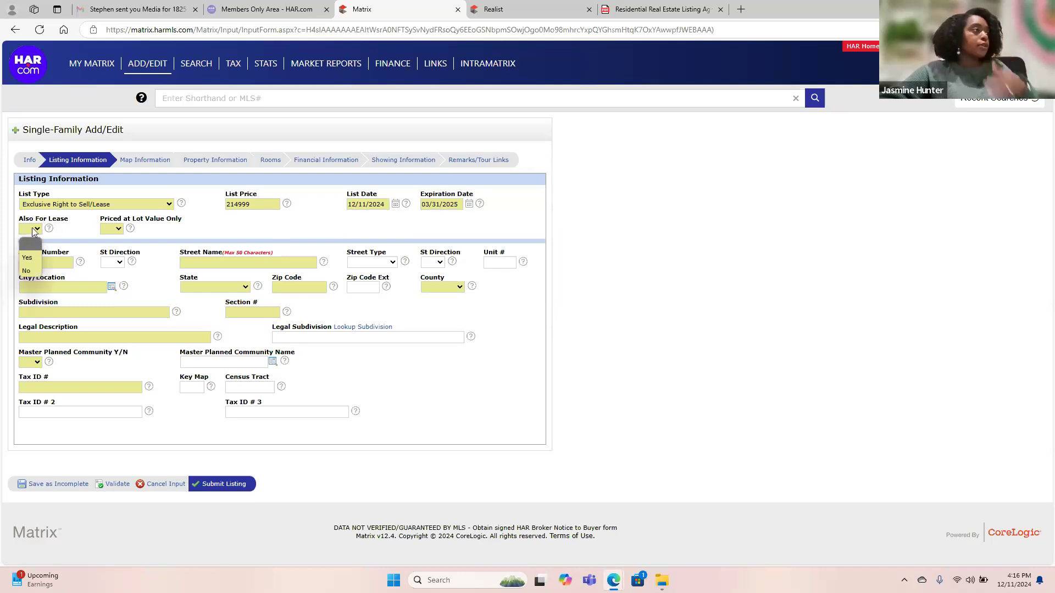
Set Also For Lease and Priced at Lot Value Only both to No.
left_click(26, 271)
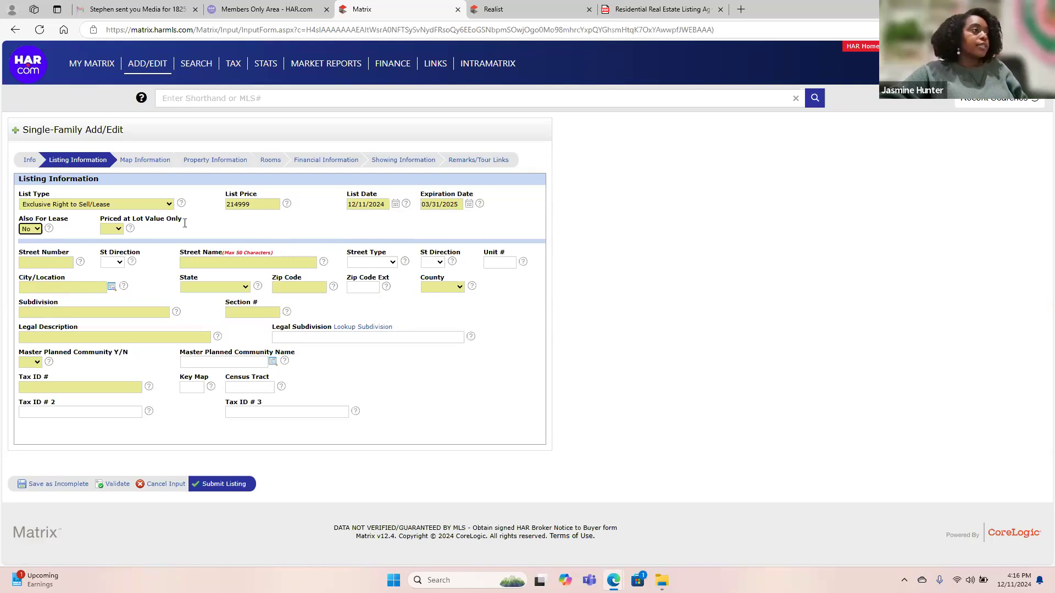
left_click(117, 232)
left_click(113, 271)
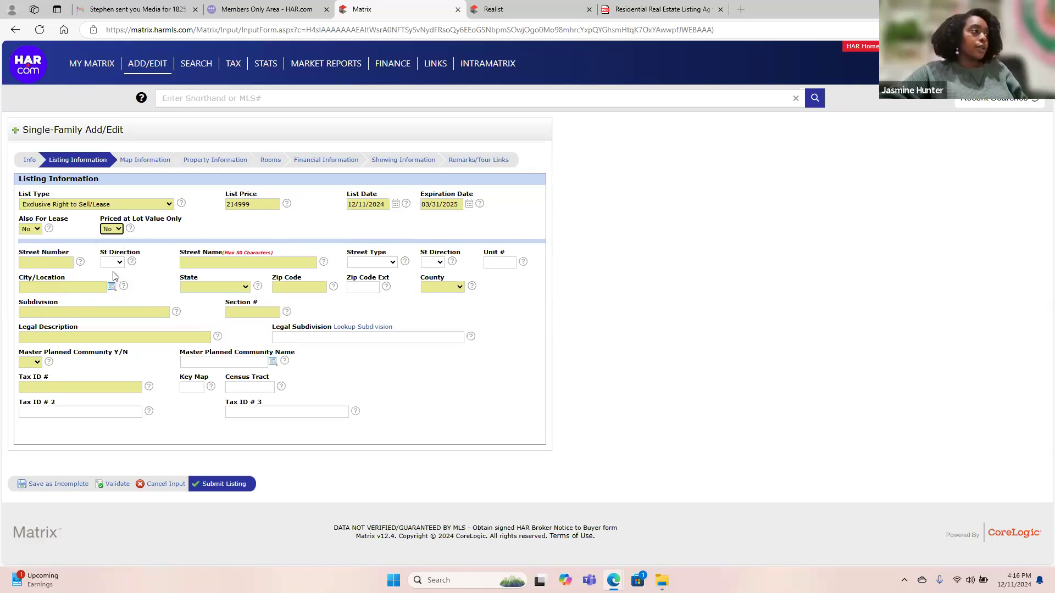
left_click(59, 262)
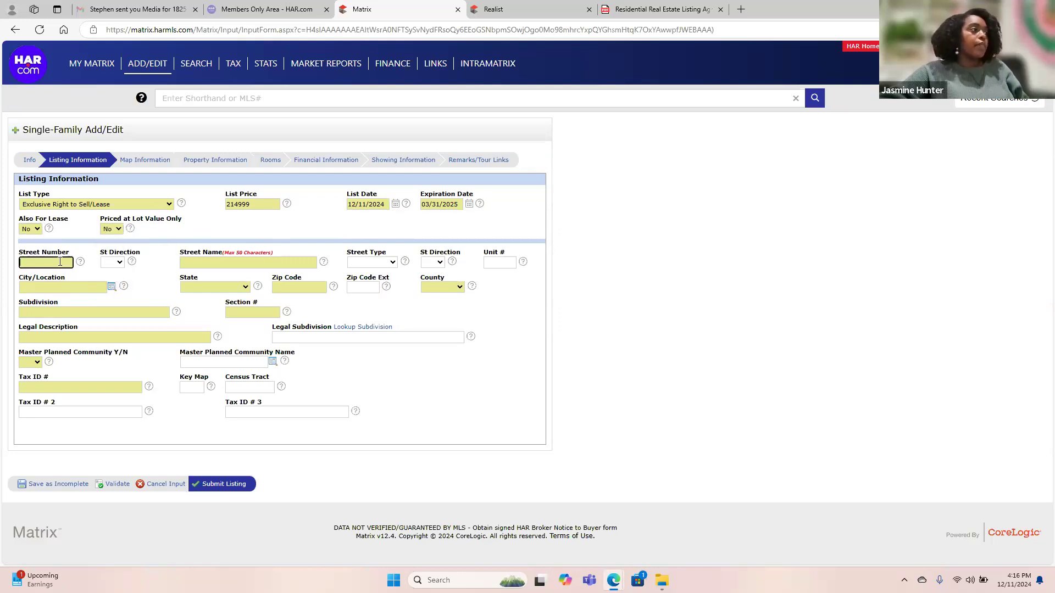
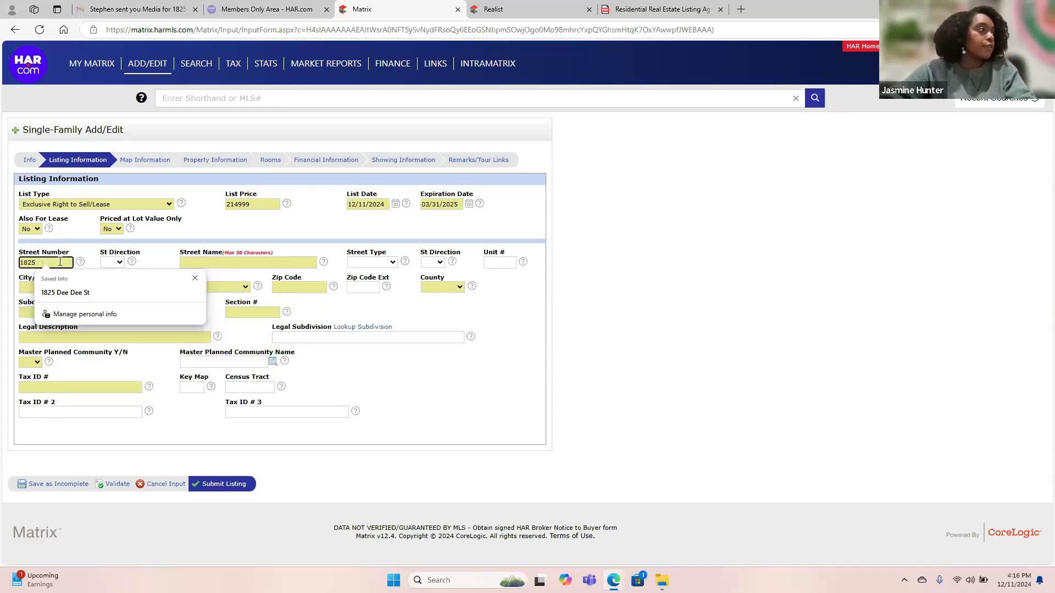
left_click(101, 258)
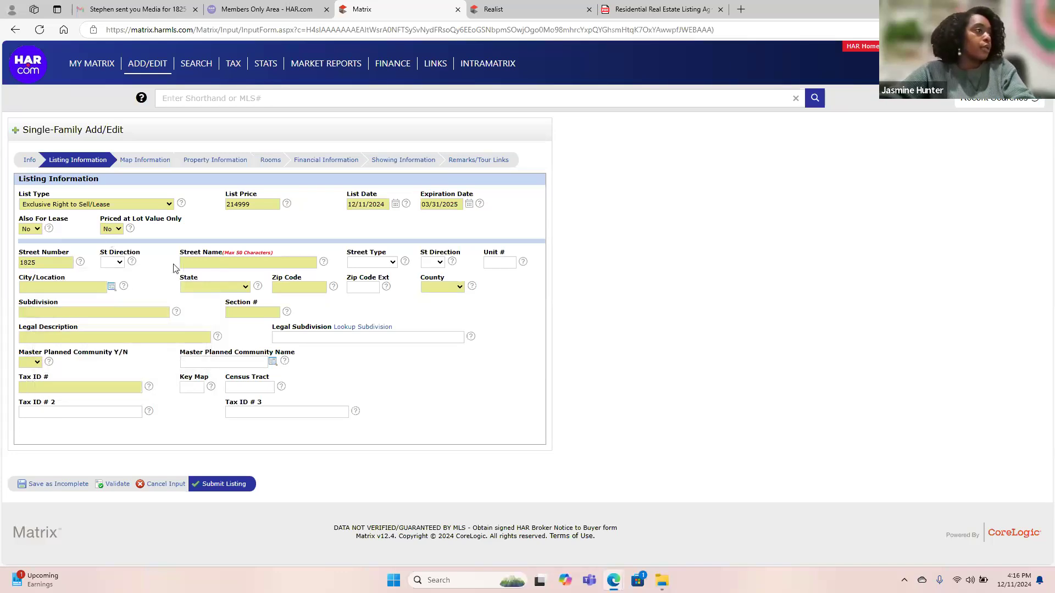
left_click(187, 262)
key("Caps_Lock")
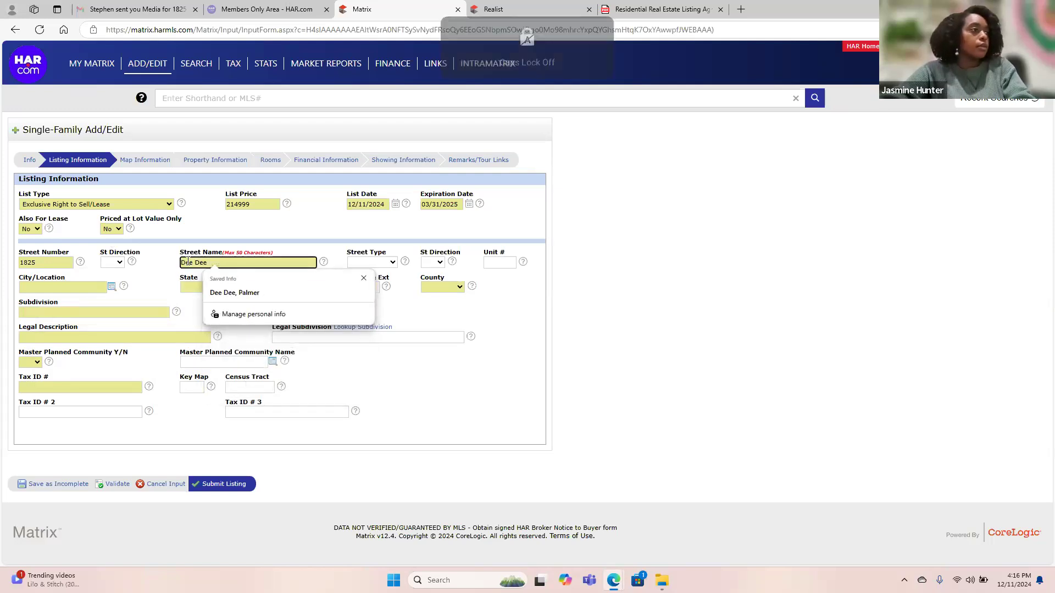
left_click(378, 263)
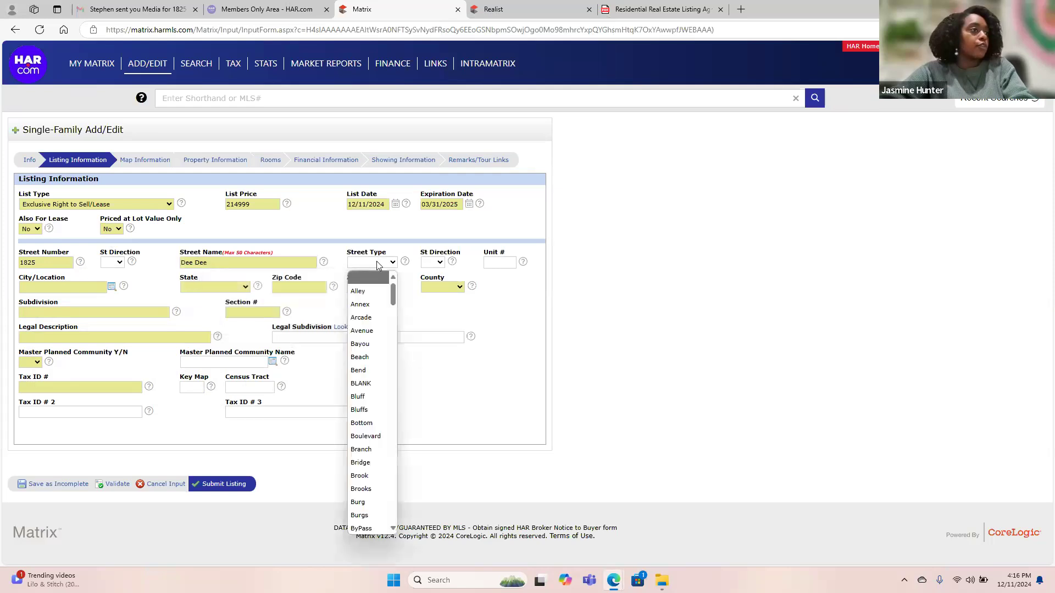
type("str")
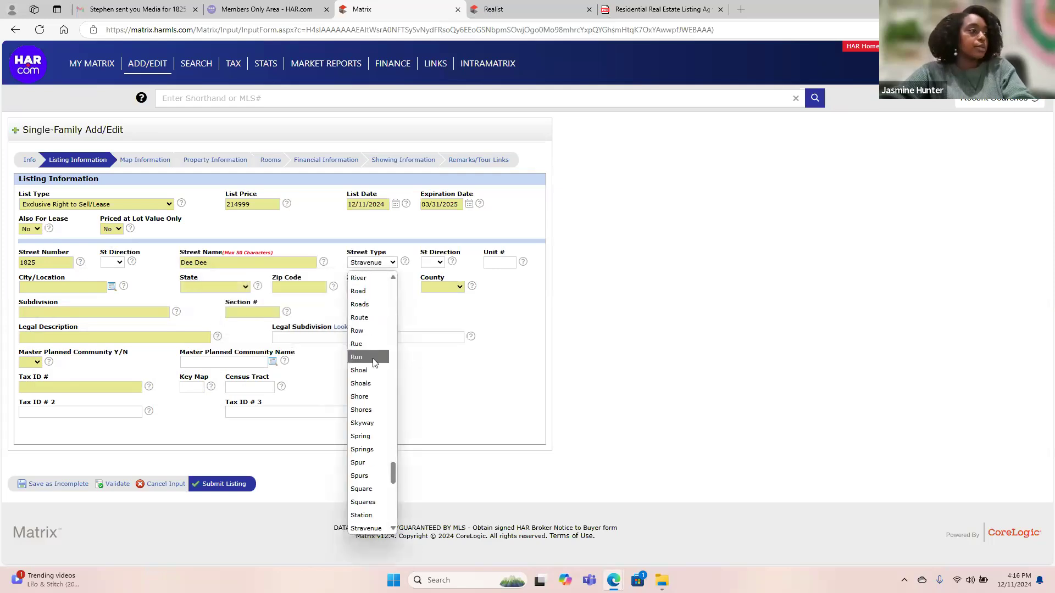
scroll(378, 469, "down", 2)
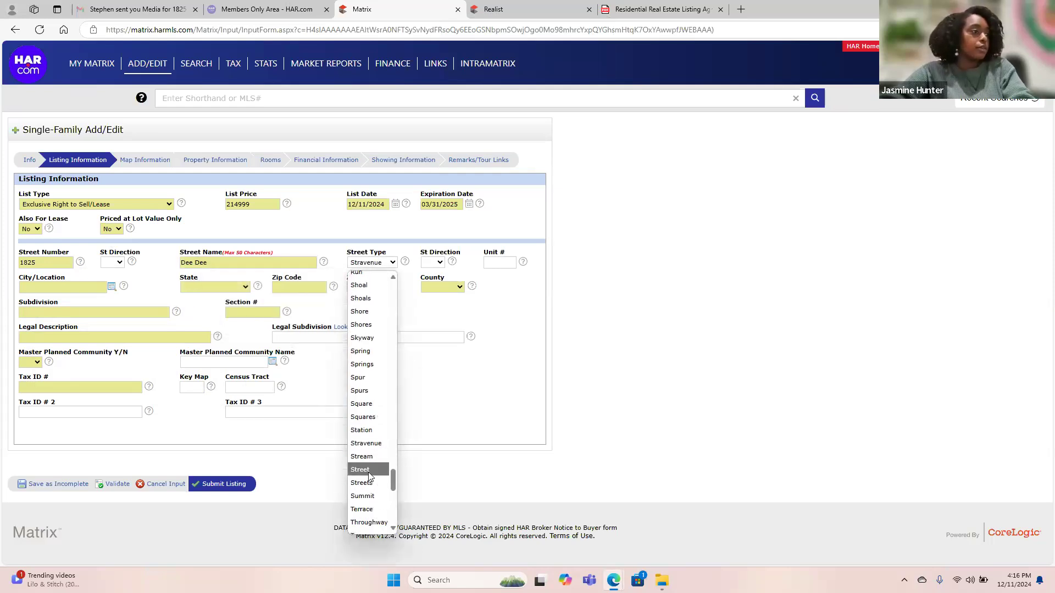
left_click(371, 474)
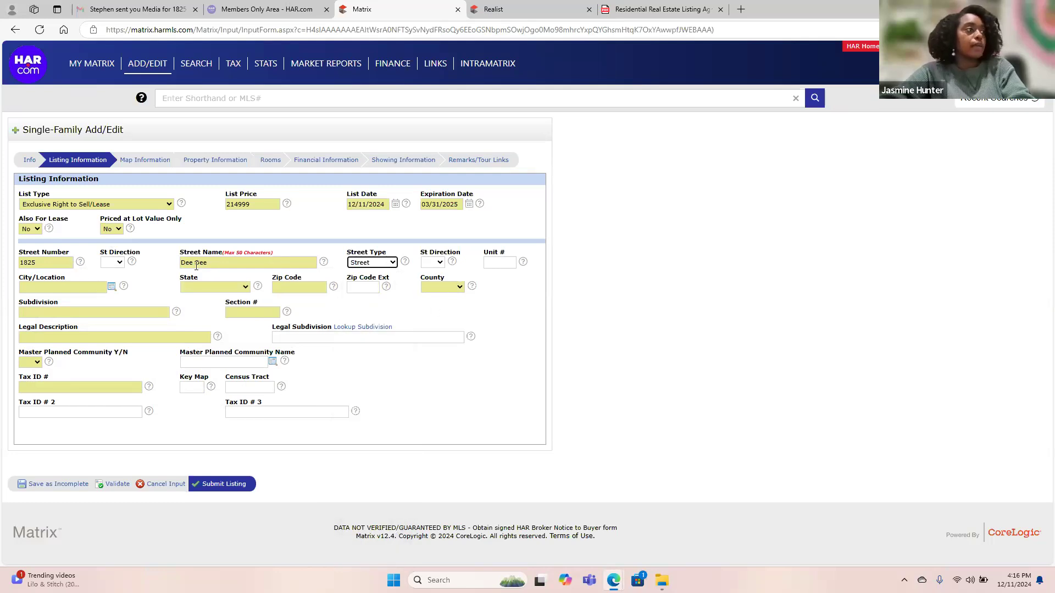
Fill in city Longview, state Texas and zip code 75602.
left_click(84, 287)
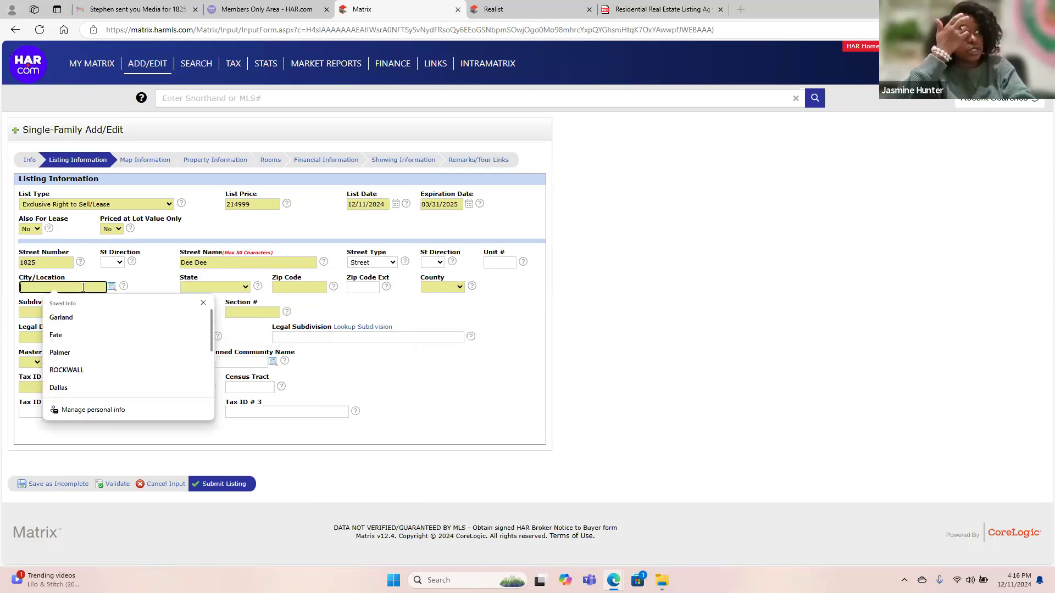
type("Long")
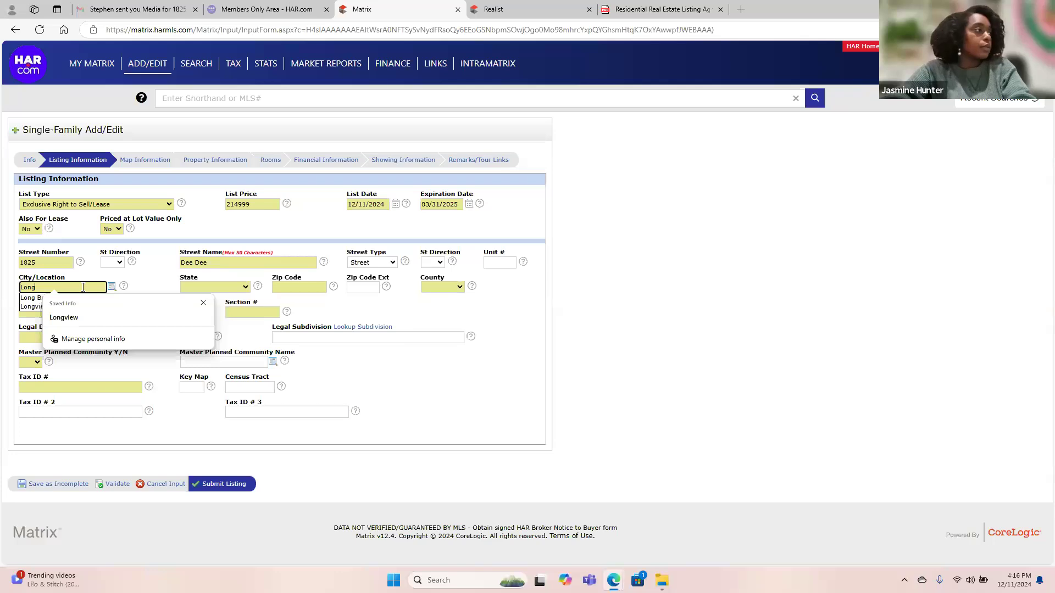
key("Down")
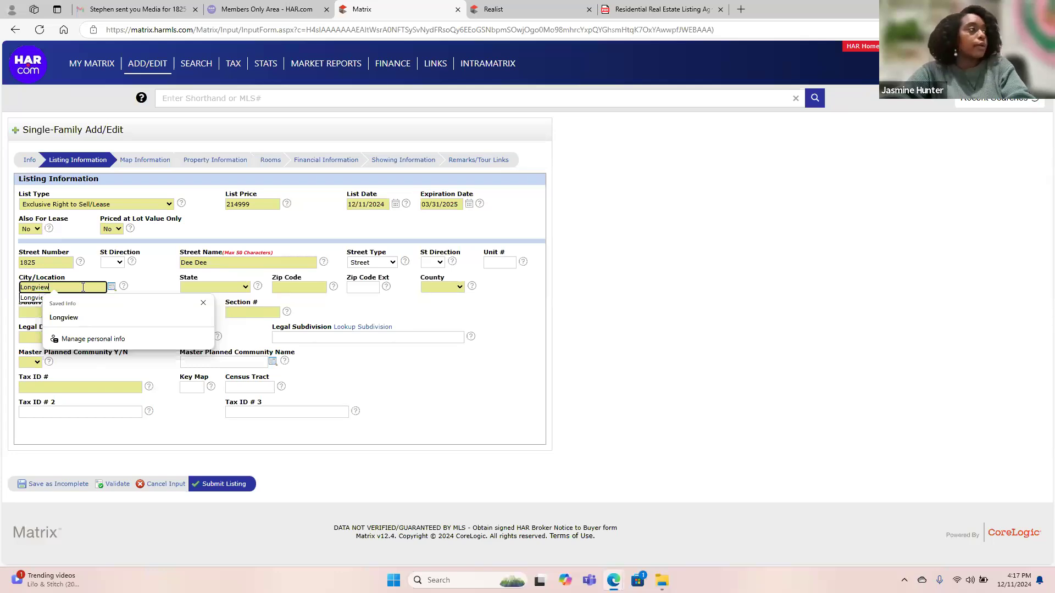
key("Tab")
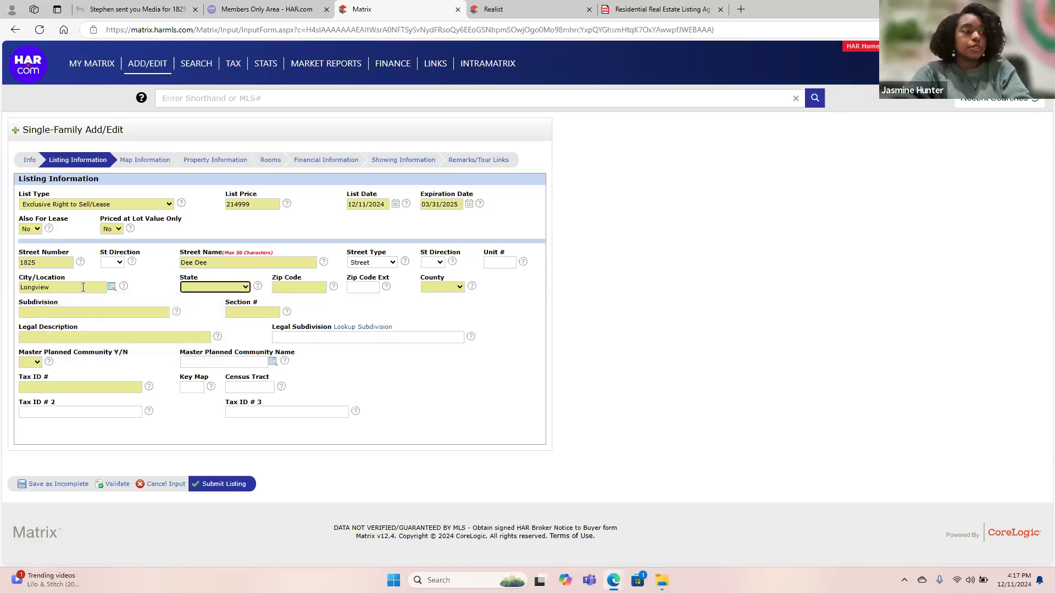
key("Caps_Lock")
key("t")
key("t")
key("Tab")
type("7")
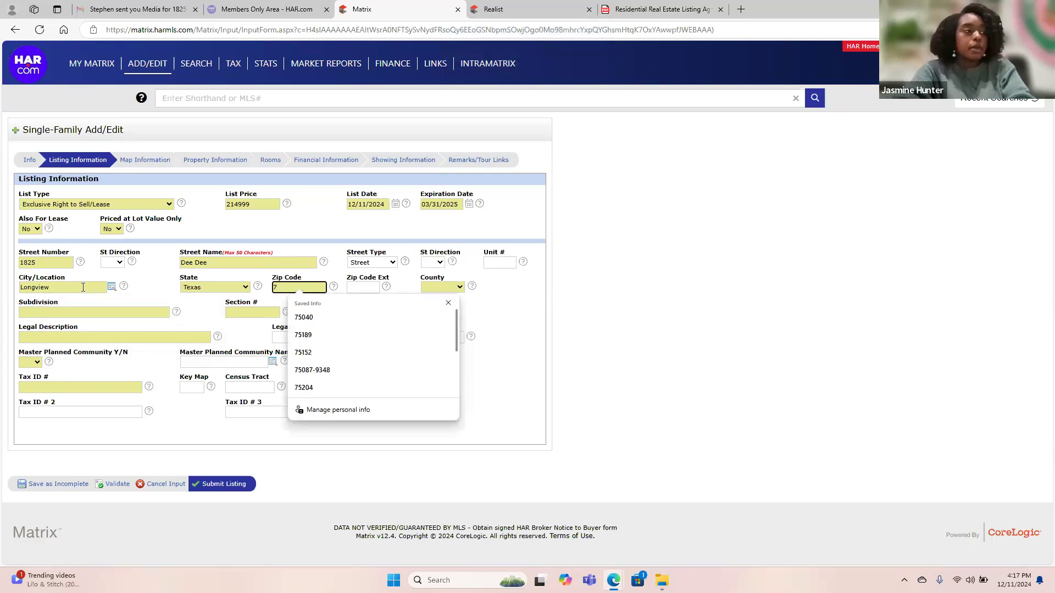
type("56")
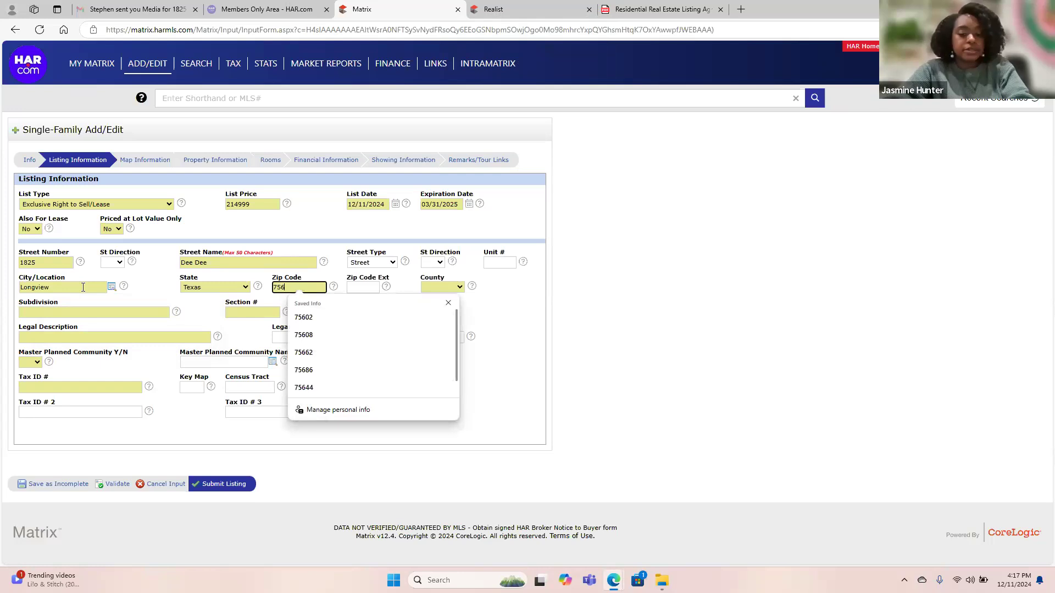
type("02")
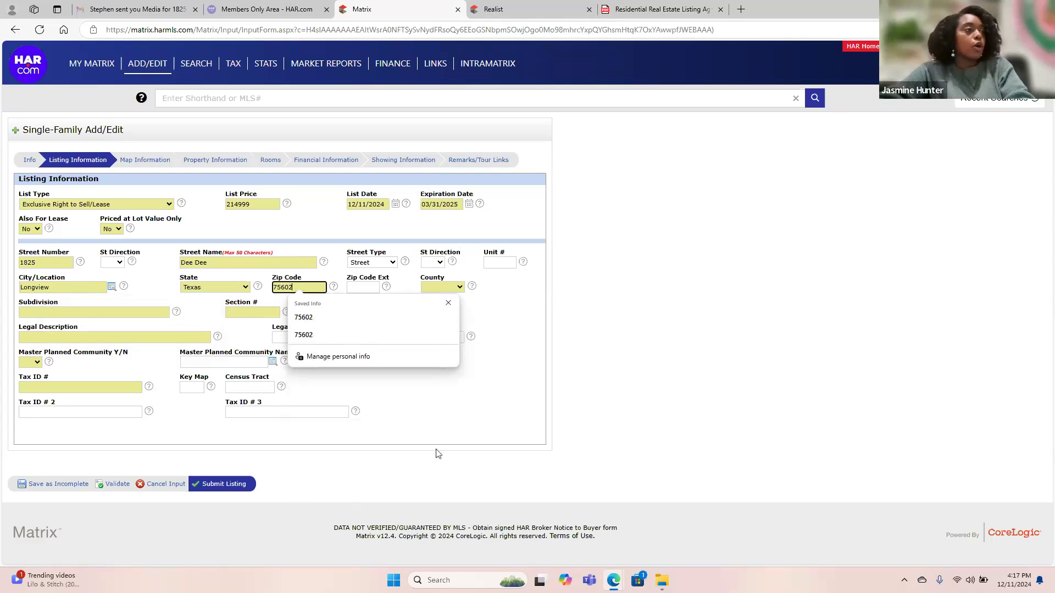
key("Tab")
key("Tab")
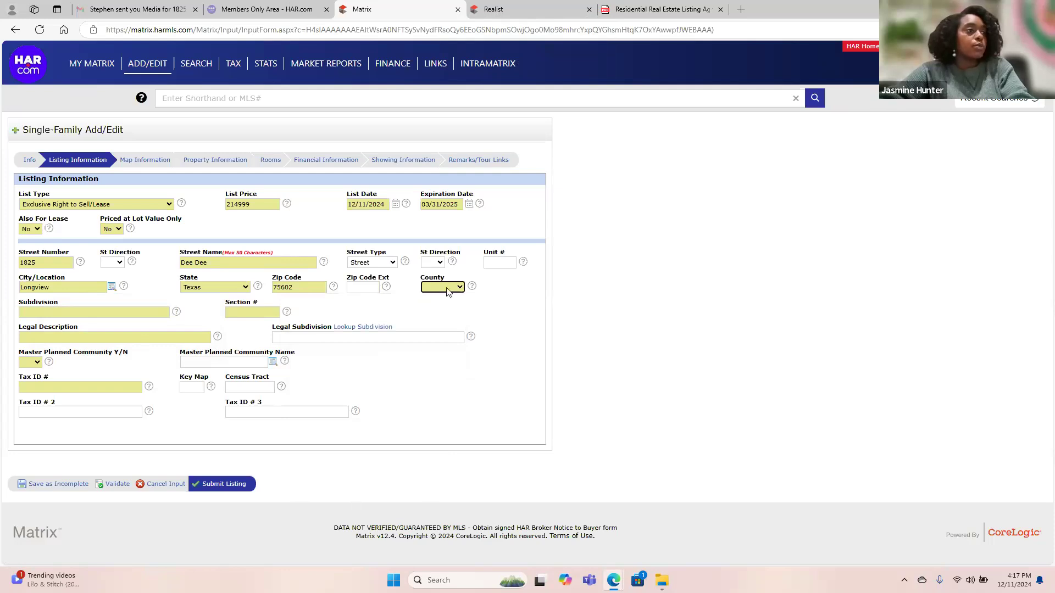
Choose Harrison from the County dropdown.
left_click(447, 289)
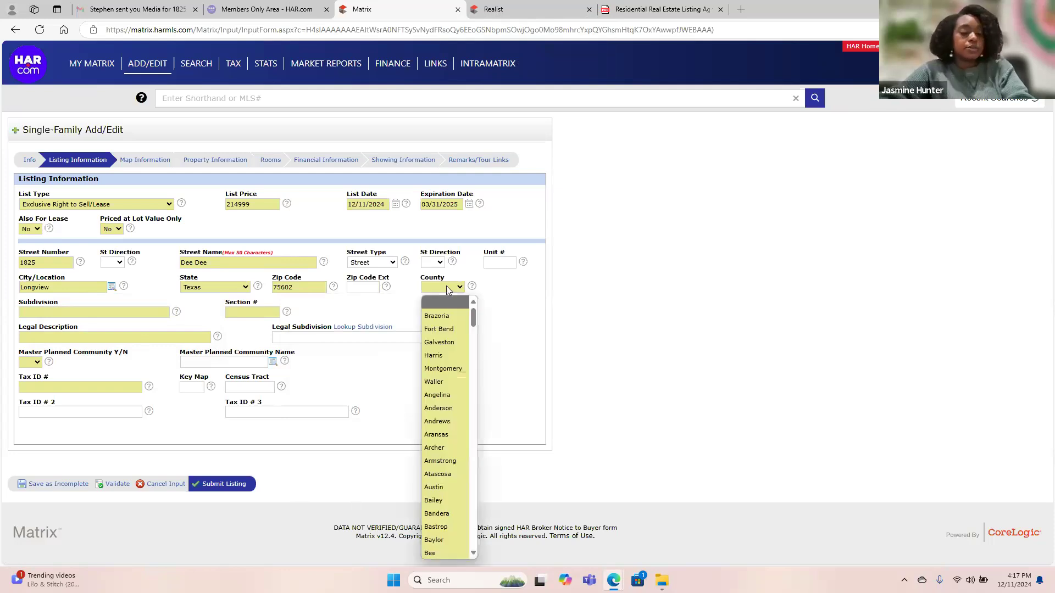
key("h")
key("i")
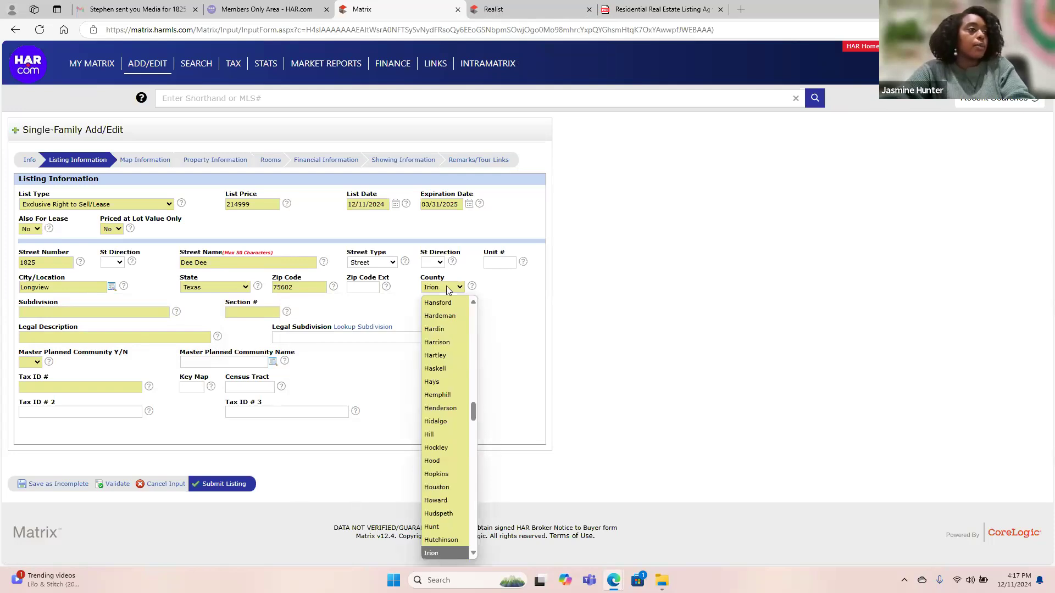
left_click(446, 289)
left_click(447, 289)
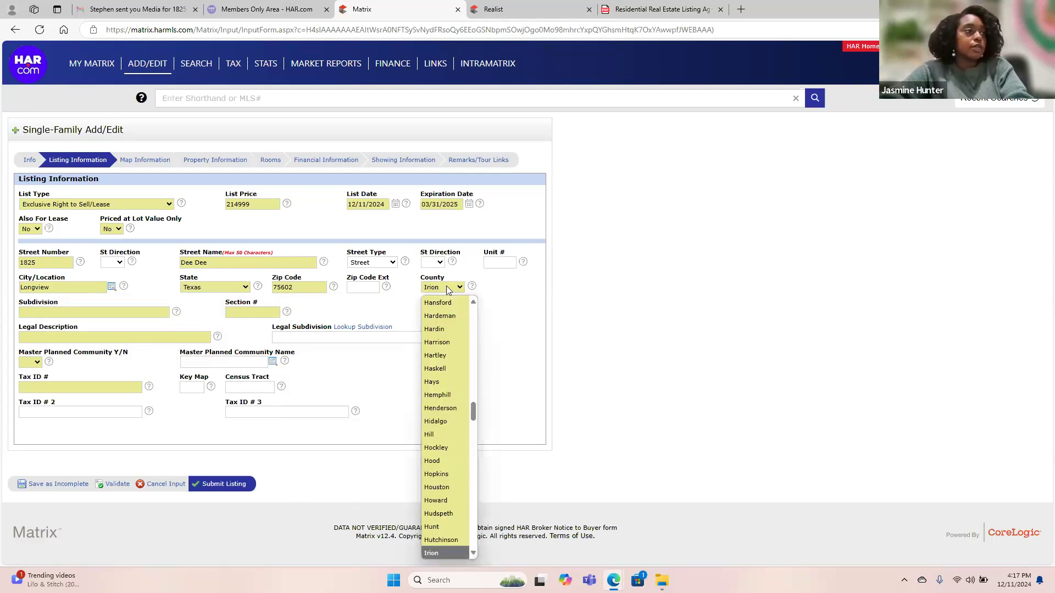
left_click(442, 343)
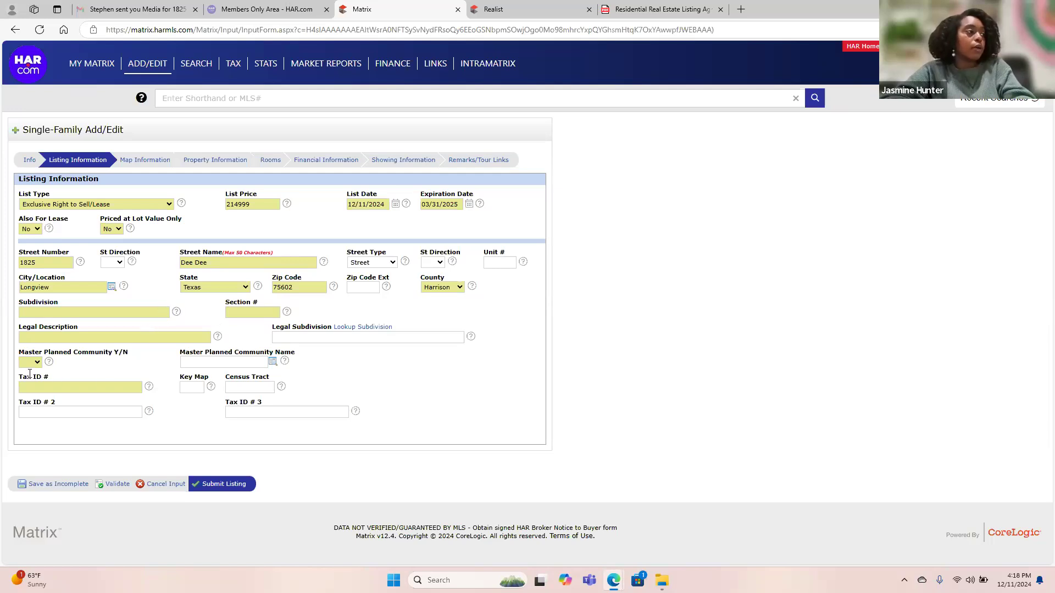
Set Master Planned Community to No and paste Realist's parcel ID R000027985 into Tax ID #.
left_click(31, 364)
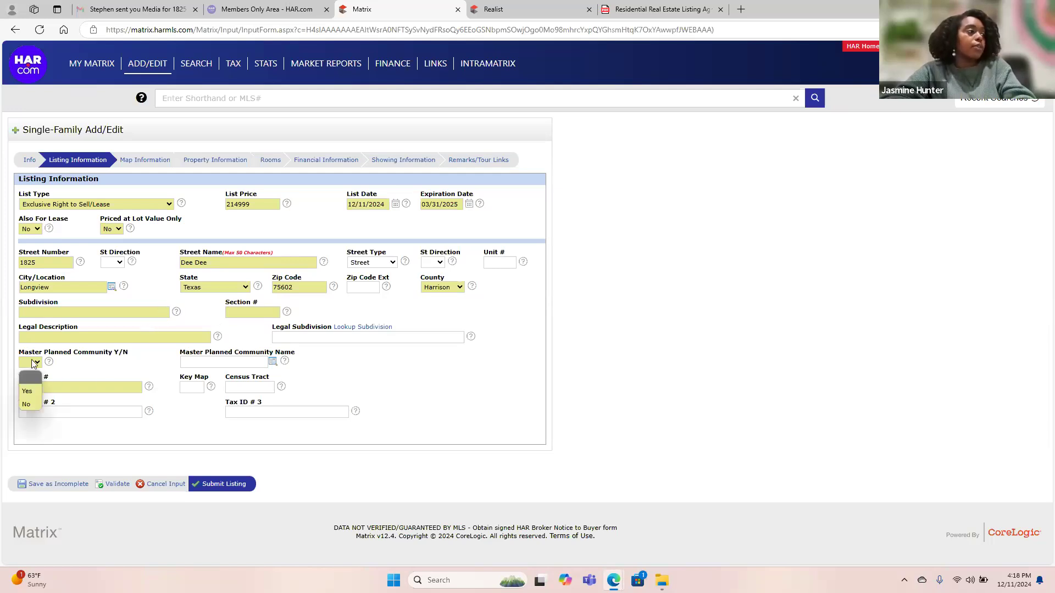
left_click(32, 402)
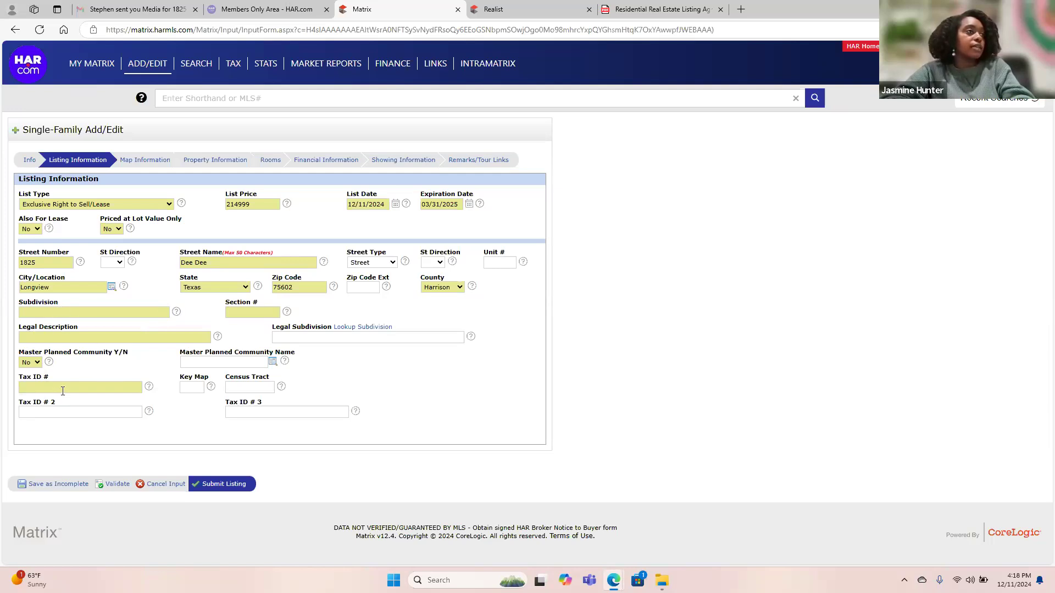
left_click(504, 9)
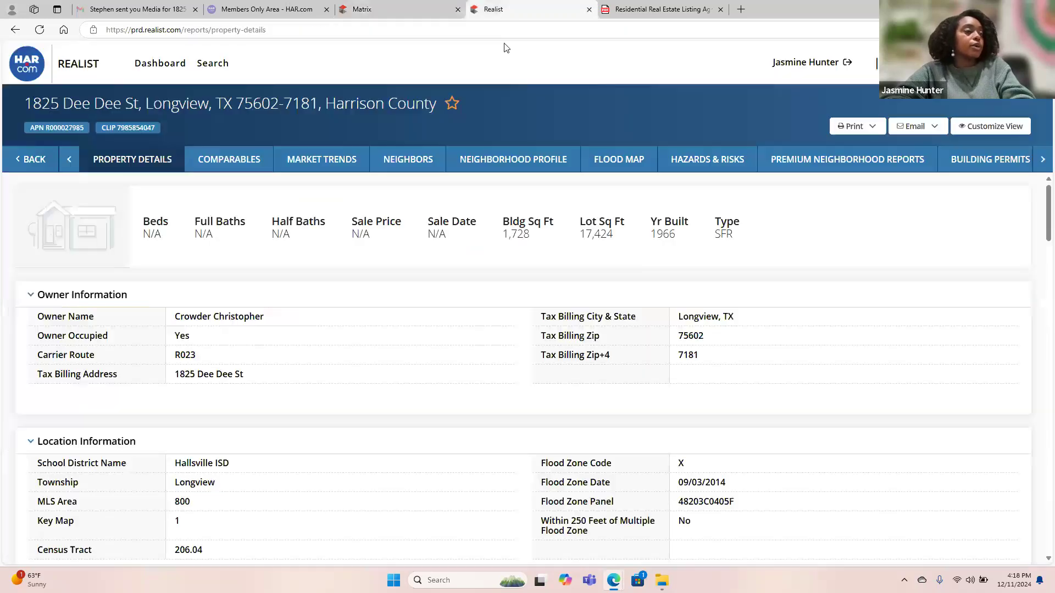
scroll(503, 292, "down", 2)
scroll(506, 284, "down", 4)
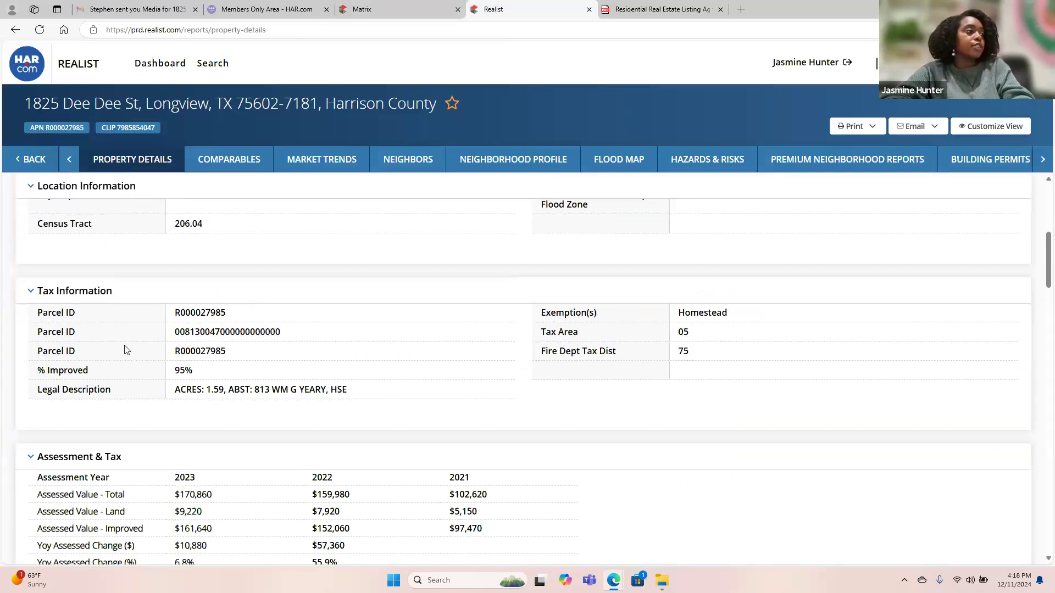
left_click_drag(231, 355, 175, 352)
key("ctrl+c")
left_click(165, 271)
left_click(292, 11)
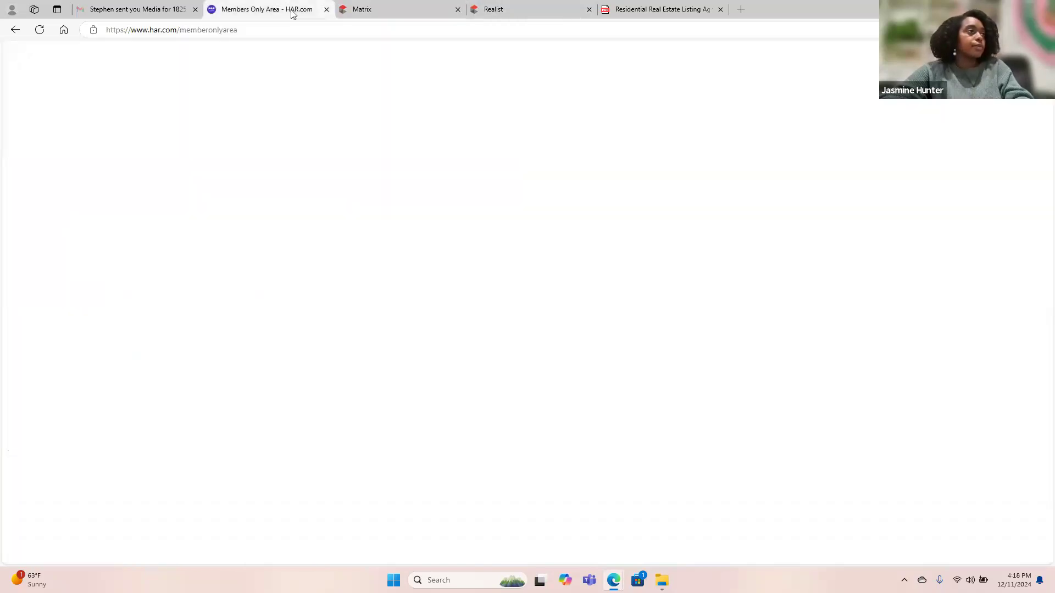
left_click(372, 11)
left_click(106, 386)
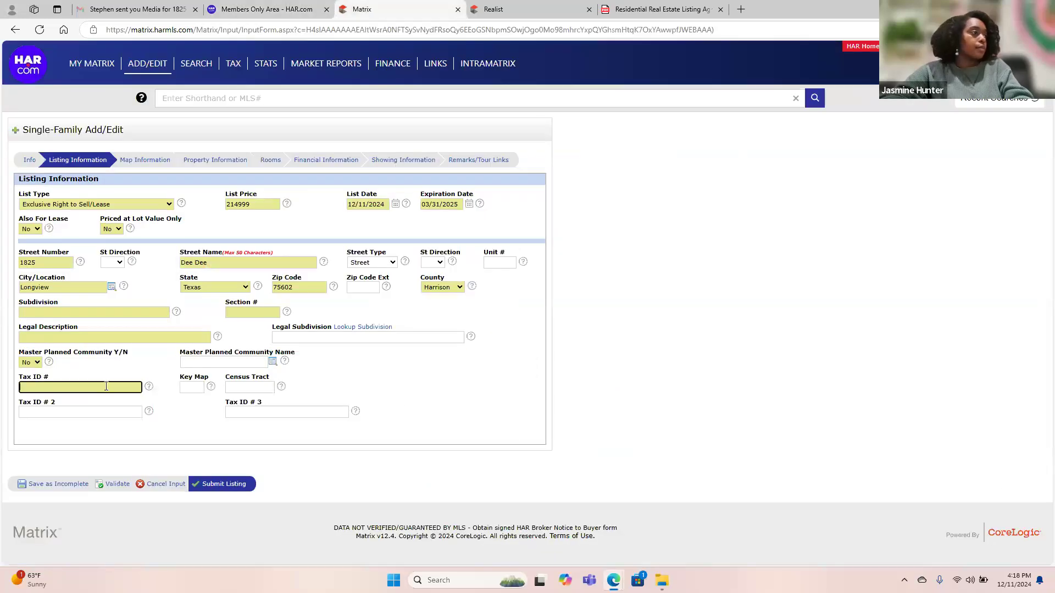
key("ctrl+v")
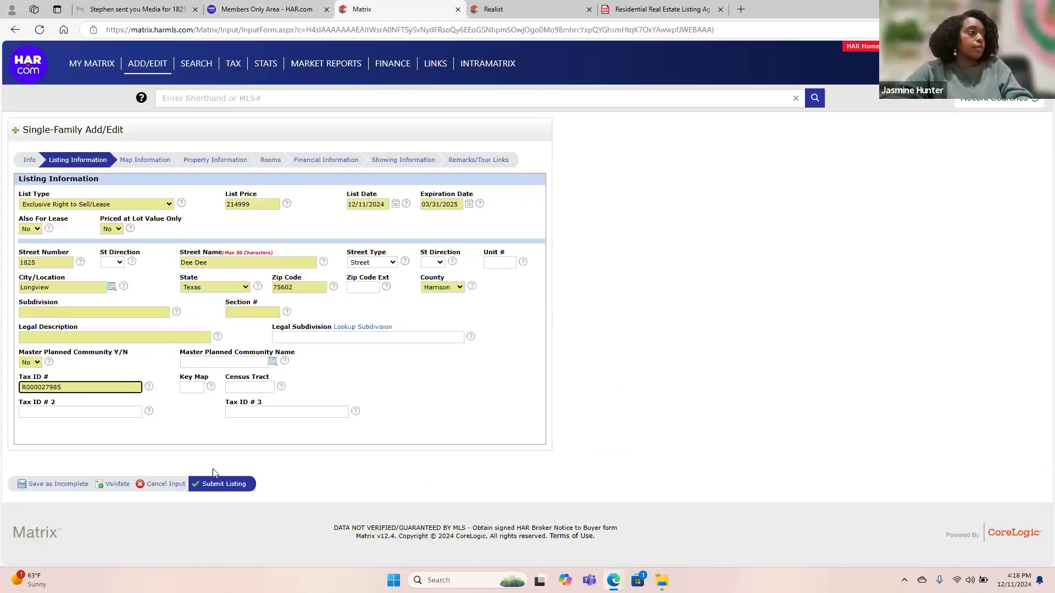
Copy the legal description 'ACRES: 1.59, ABST: 813 WM G YEARY, HSE' from Realist into Legal Description.
left_click(516, 11)
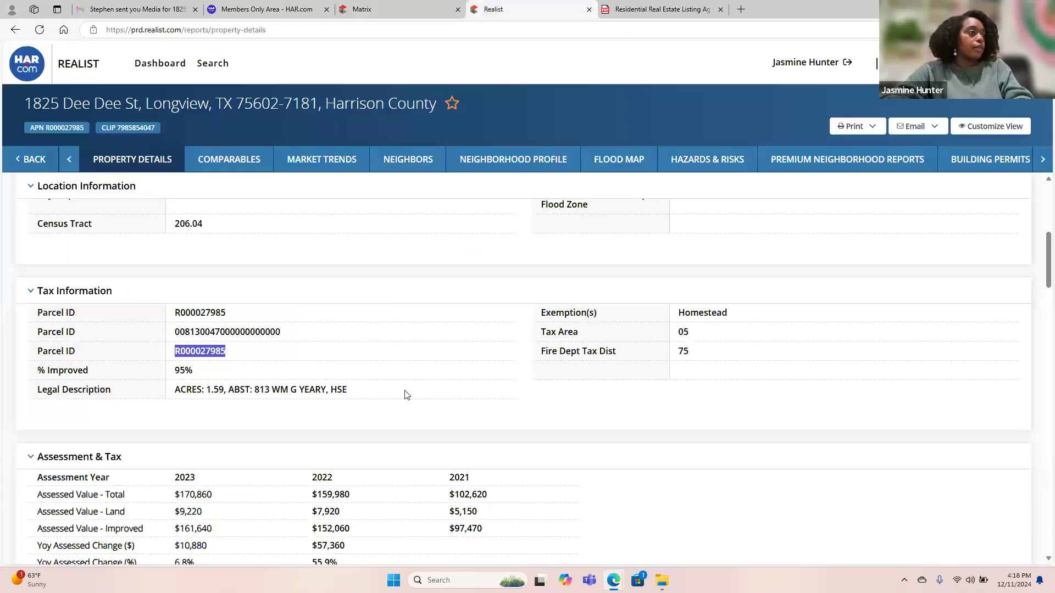
left_click_drag(369, 394, 173, 412)
key("ctrl+c")
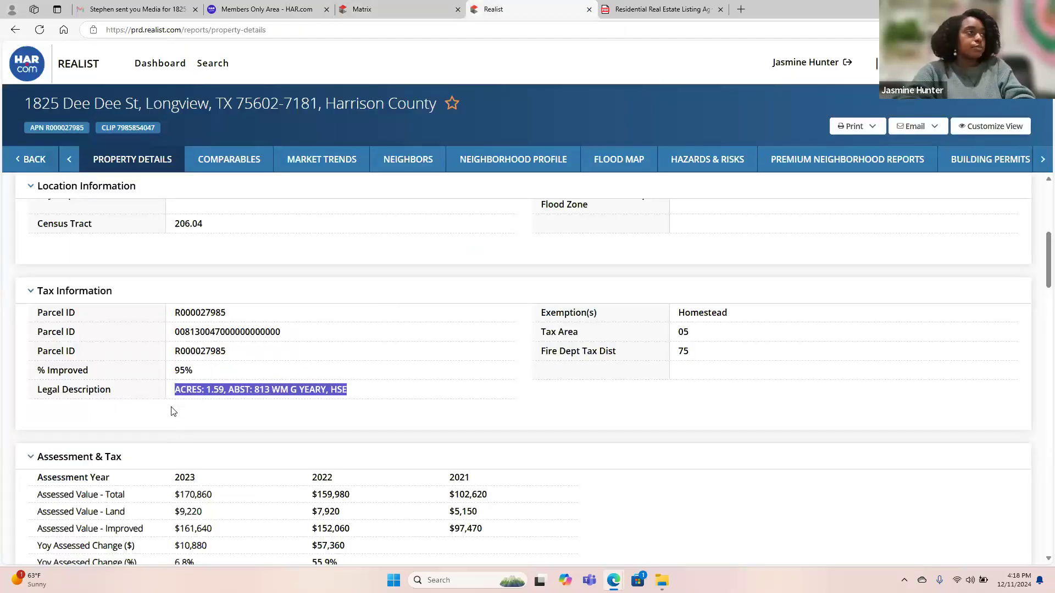
left_click(252, 7)
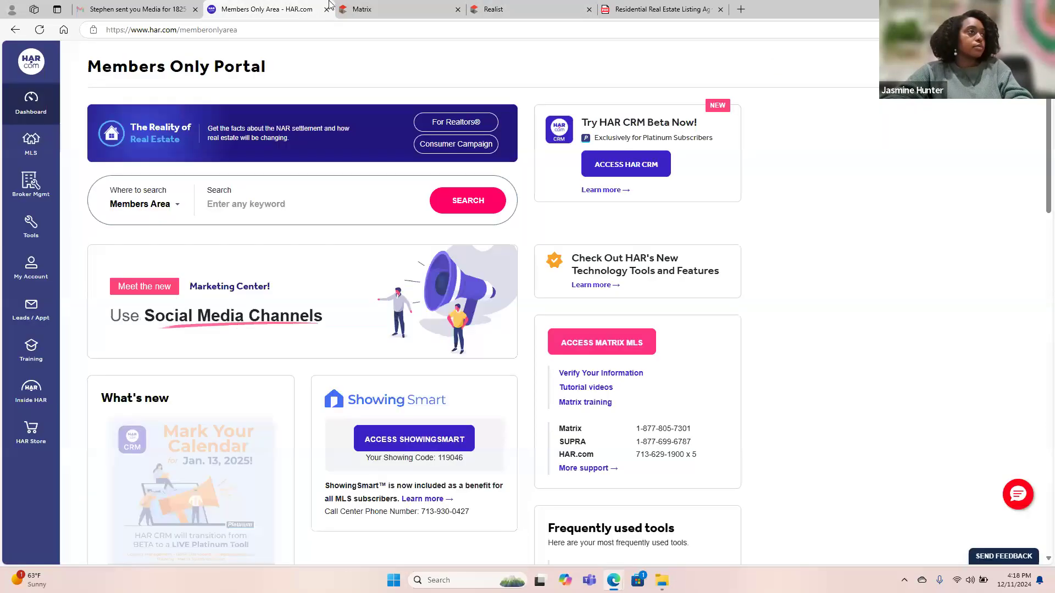
left_click(379, 9)
left_click(167, 337)
key("ctrl+v")
left_click(382, 407)
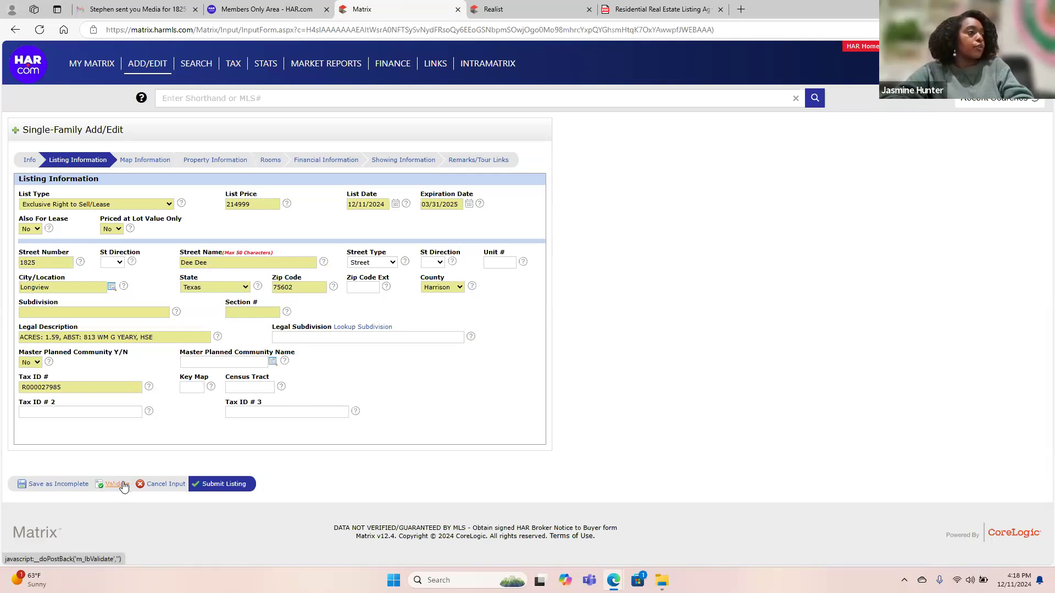
Validate the form and enter Longview as the City/Location.
left_click(122, 484)
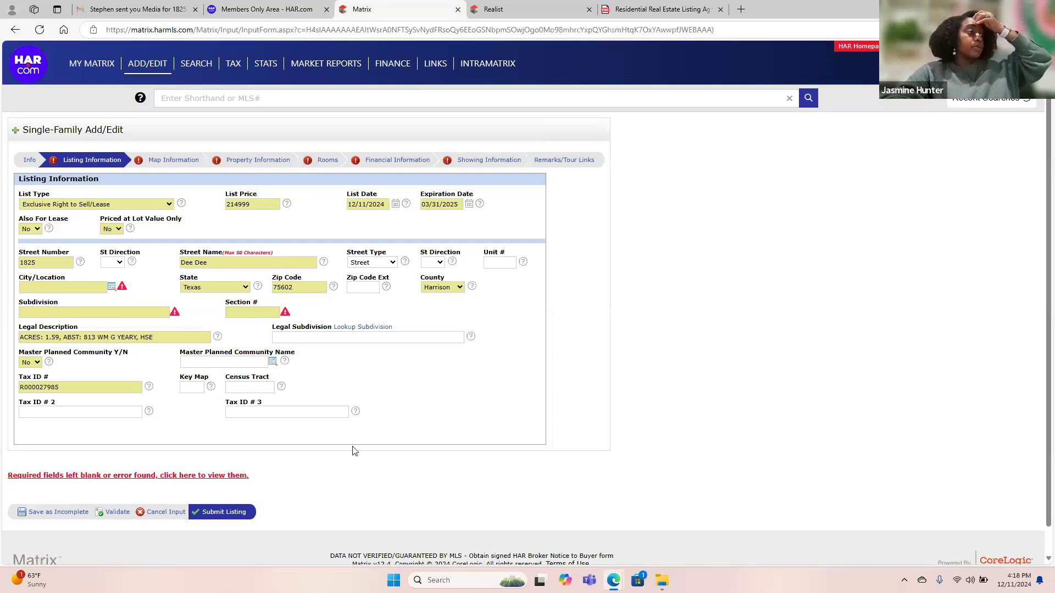
left_click(74, 288)
type("longview")
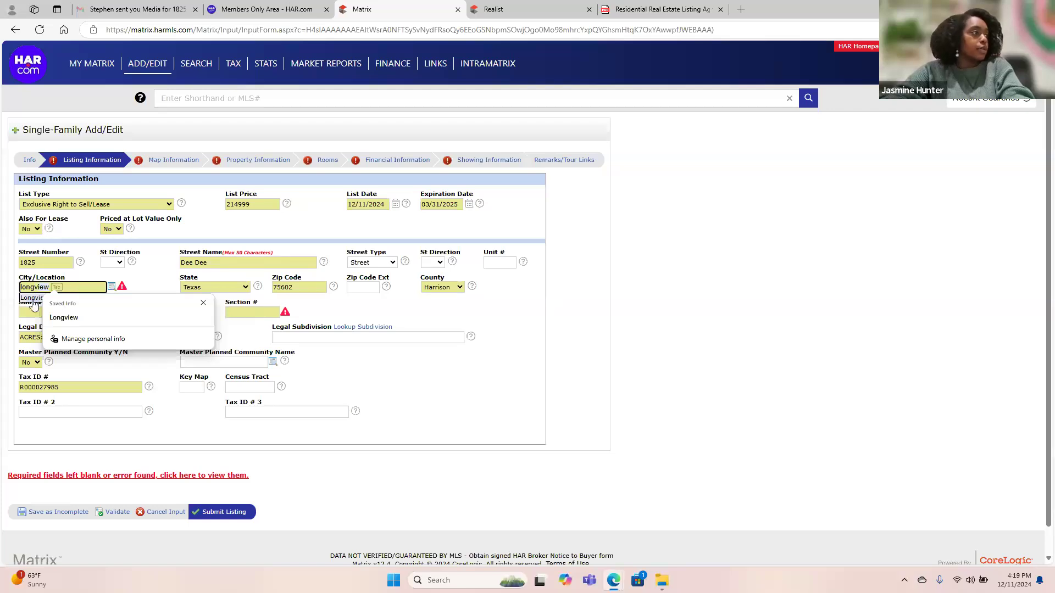
left_click(31, 298)
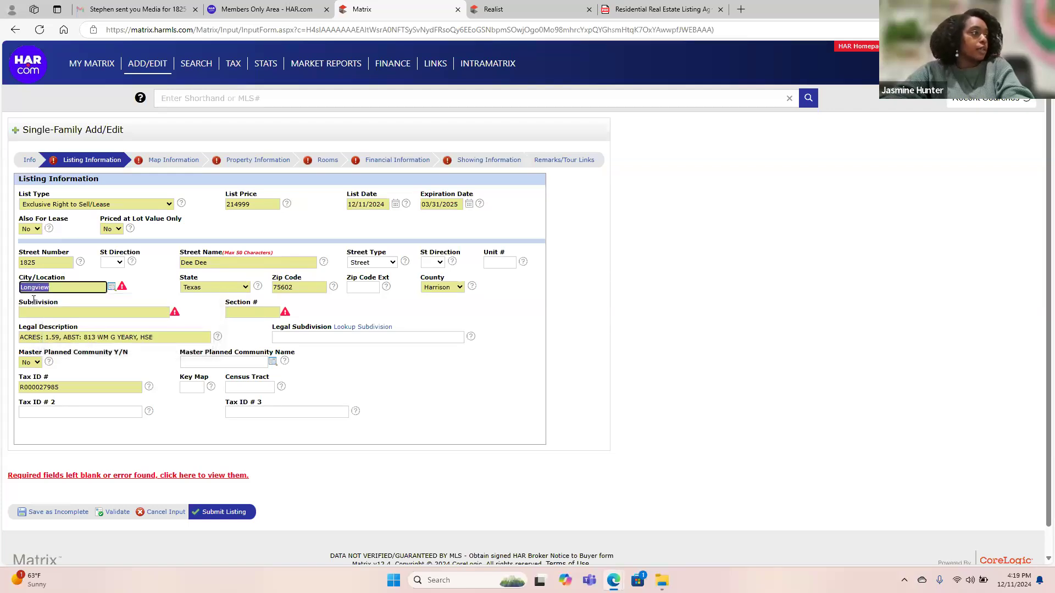
left_click(115, 512)
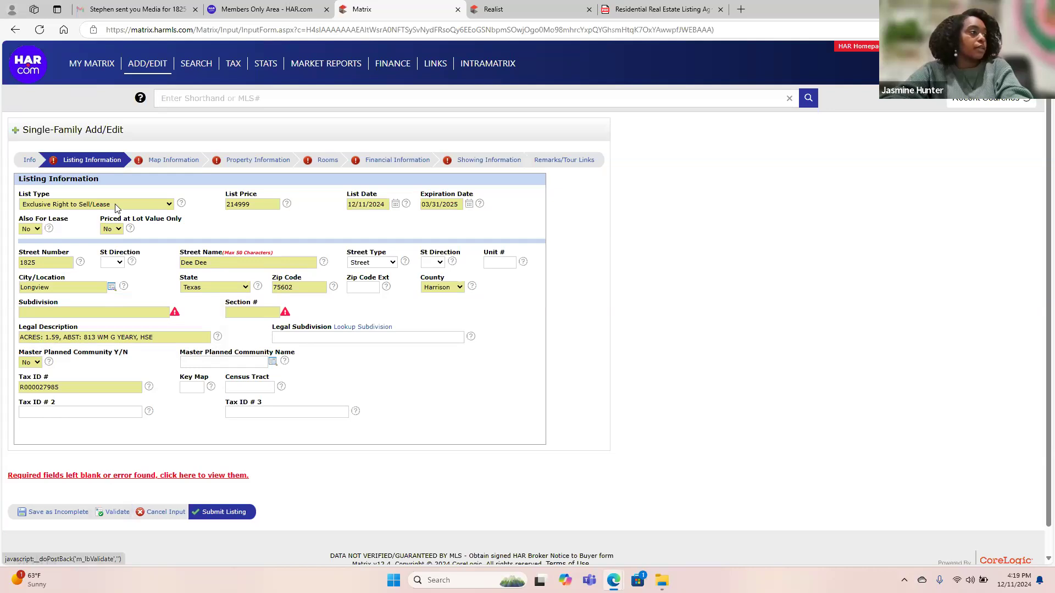
Enter None for Subdivision and 0 for Section #, re-validating after each.
left_click(156, 311)
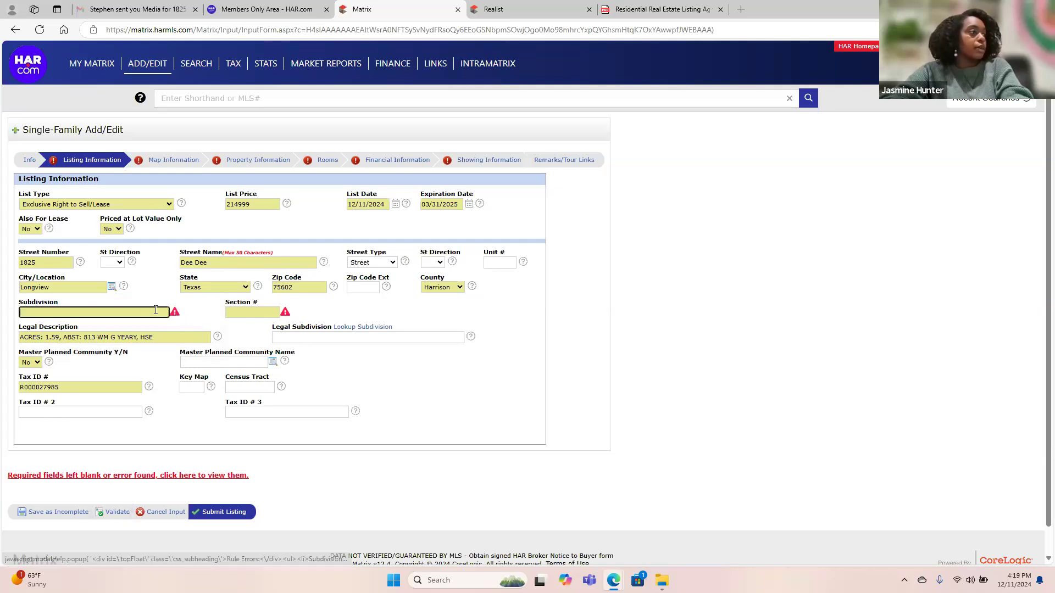
key("Caps_Lock")
type("None")
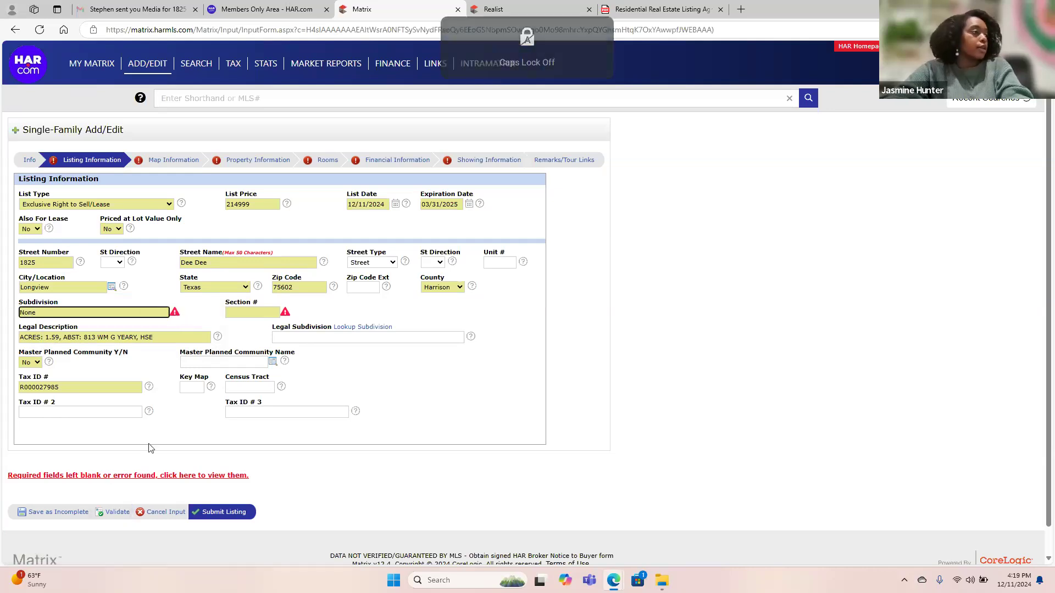
left_click(115, 512)
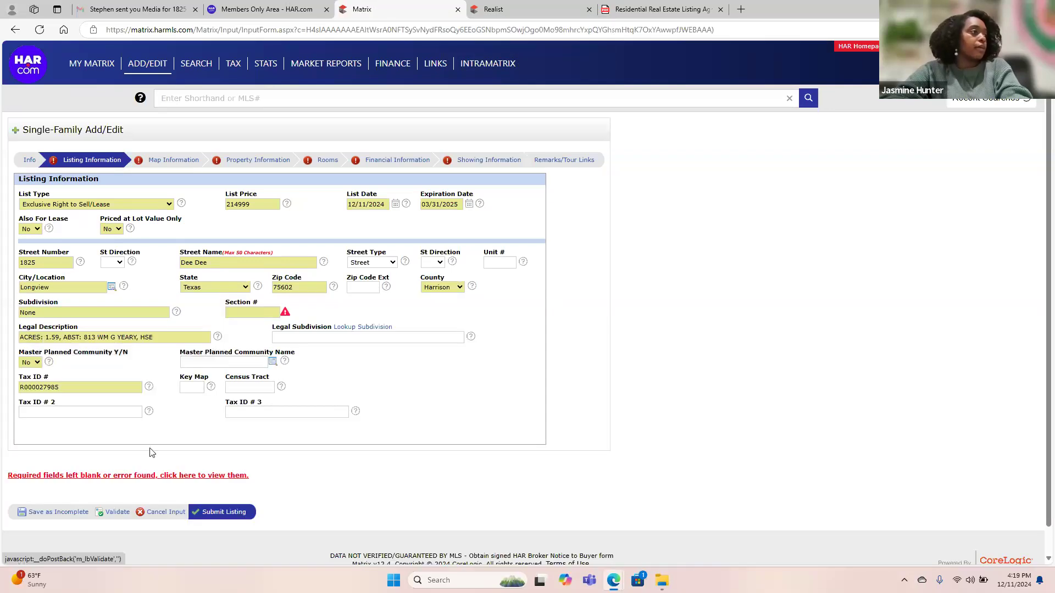
left_click(252, 312)
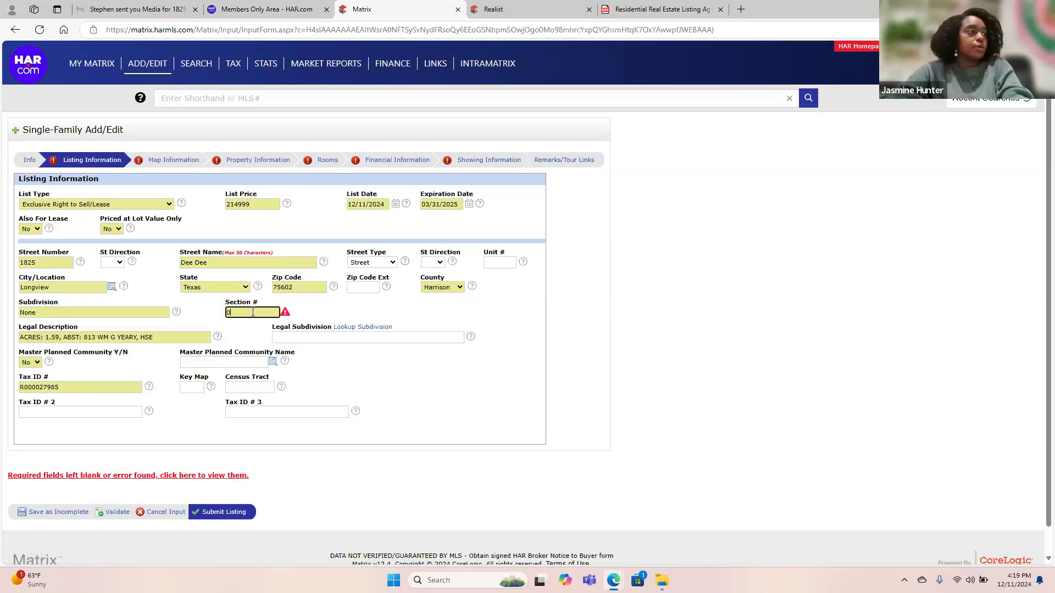
left_click(109, 512)
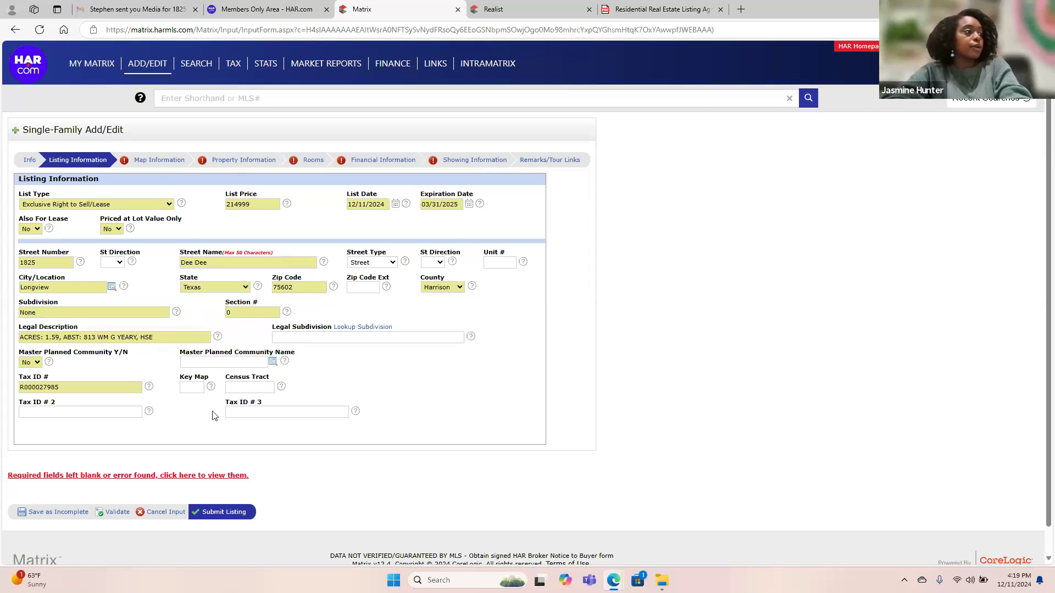
left_click(163, 160)
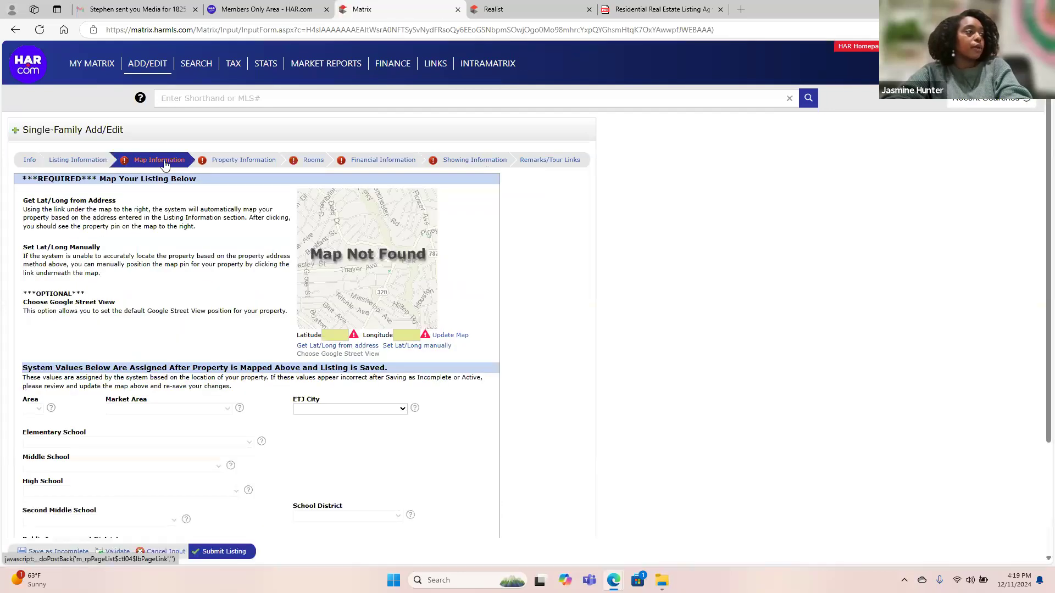
Dismiss the latitude error and fill latitude/longitude from the property address.
scroll(225, 275, "down", 3)
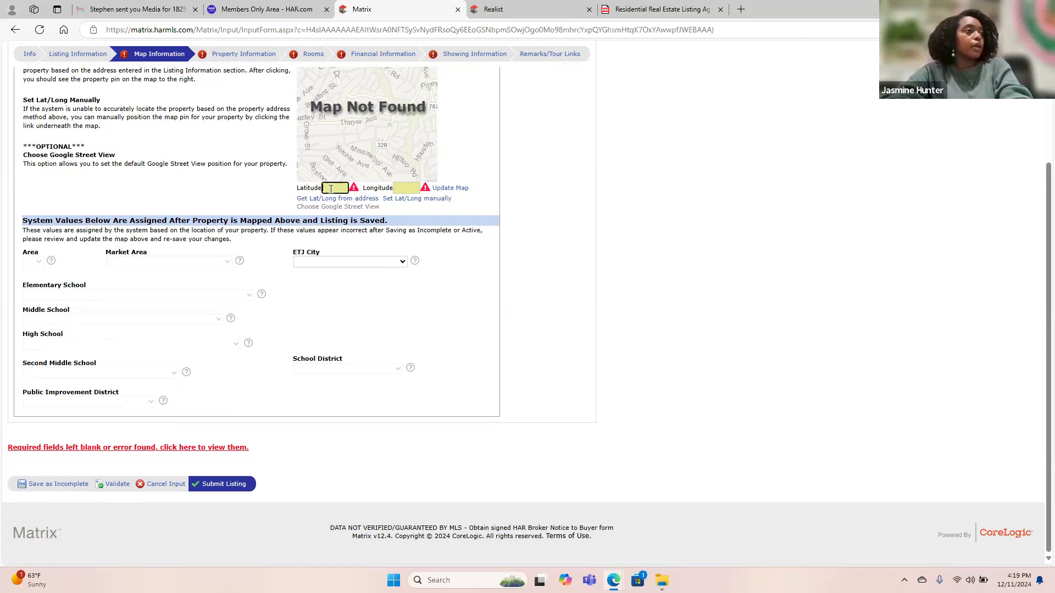
left_click(355, 189)
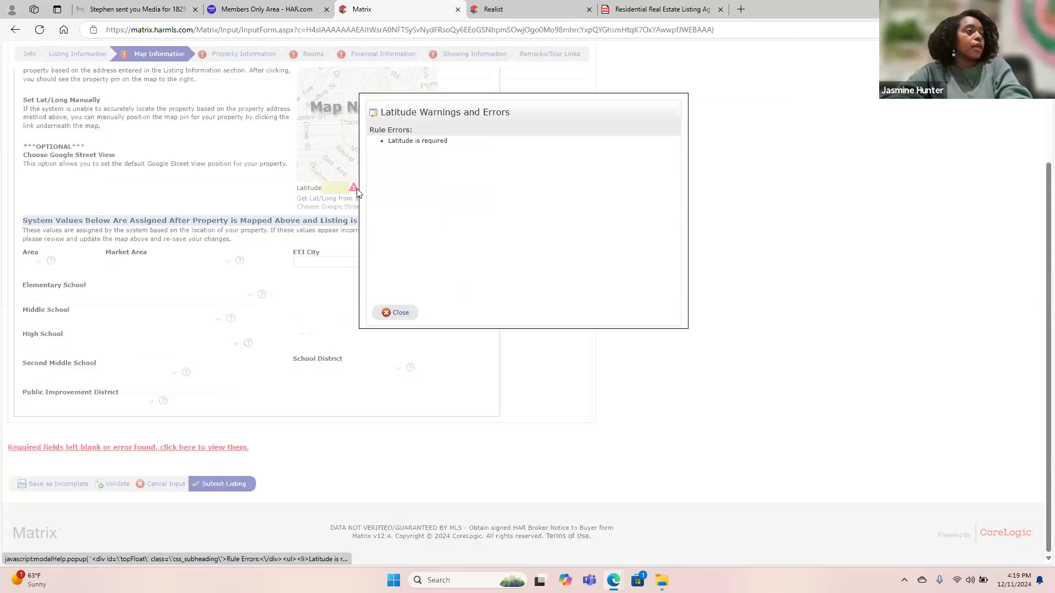
left_click(399, 313)
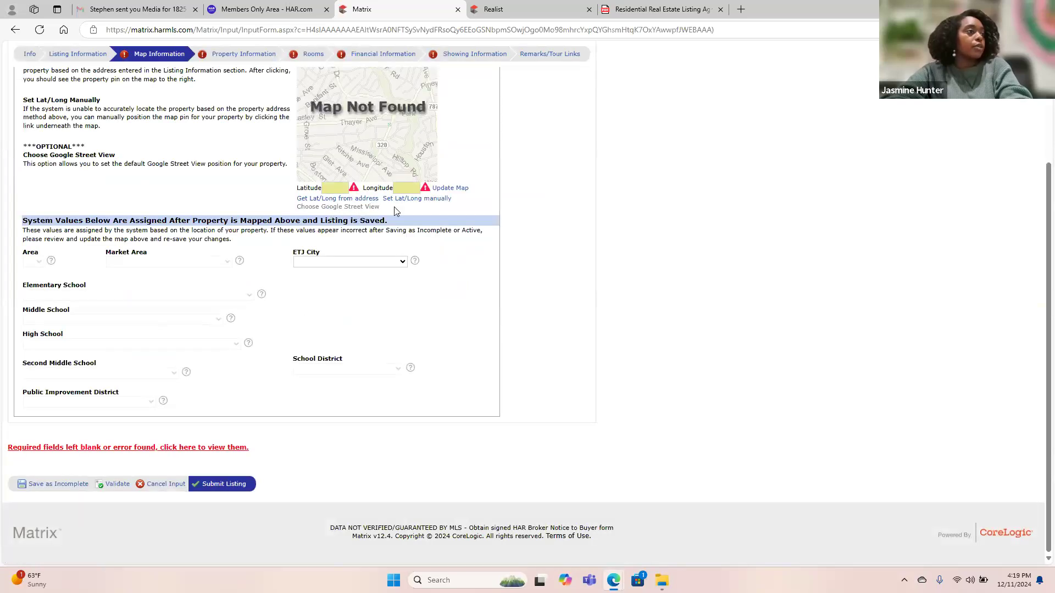
left_click(350, 200)
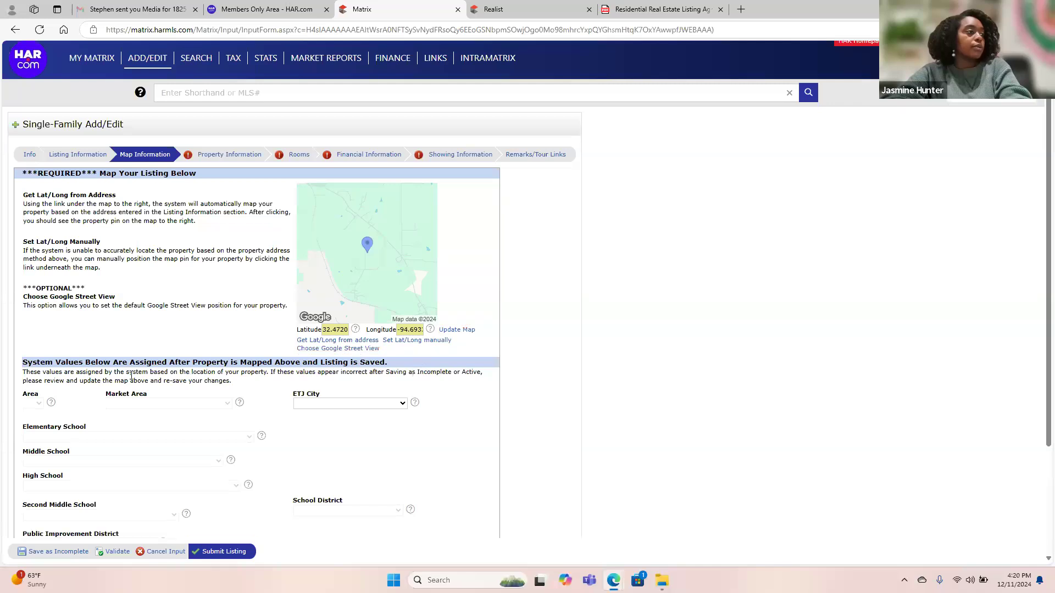
Set ETJ City to LA MARQUE.
scroll(192, 375, "down", 3)
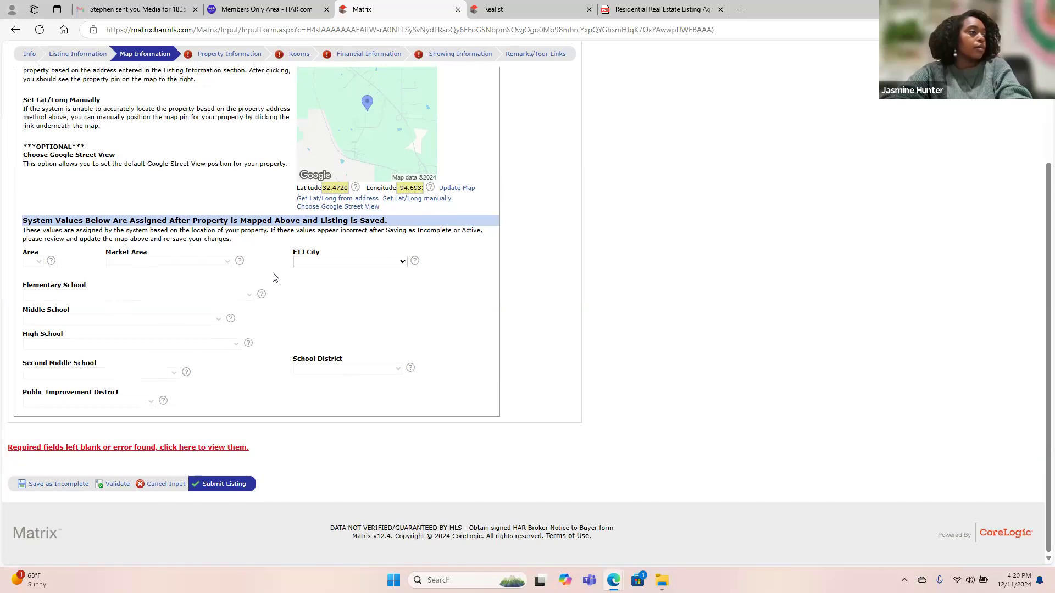
left_click(321, 262)
left_click(321, 262)
left_click(320, 262)
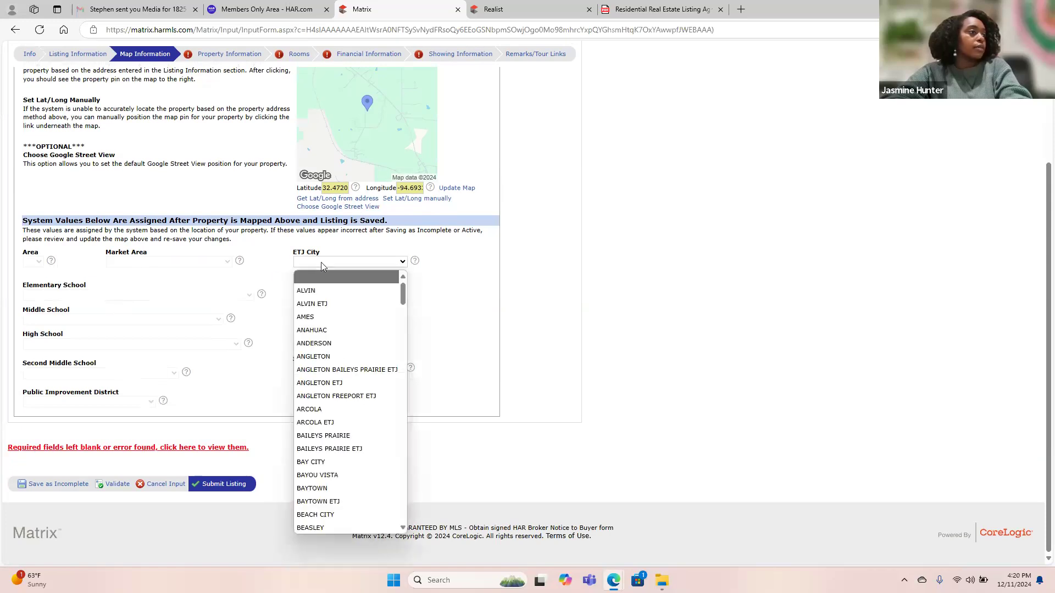
key("l")
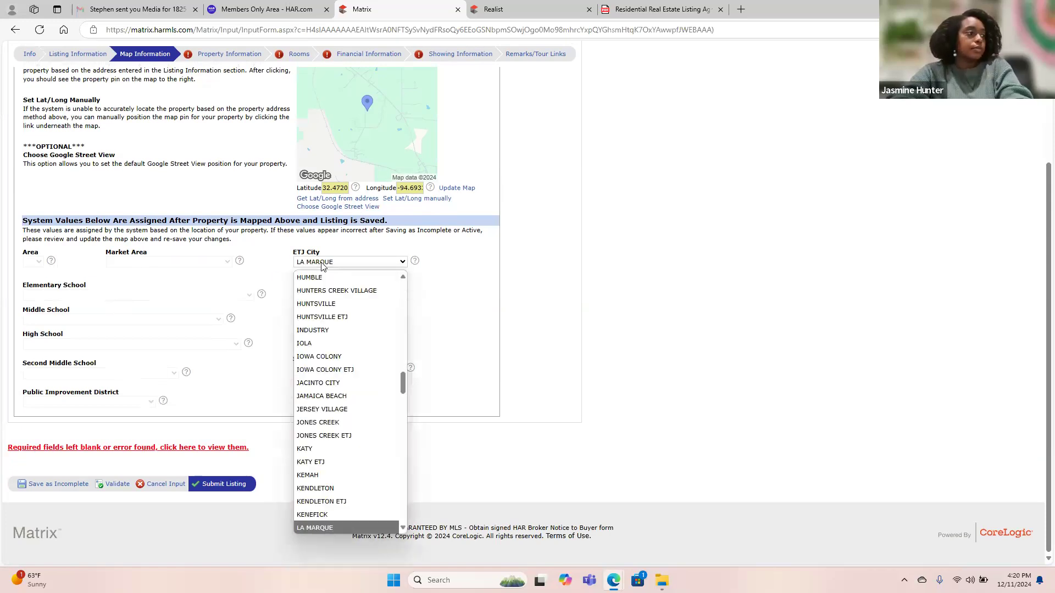
key("e")
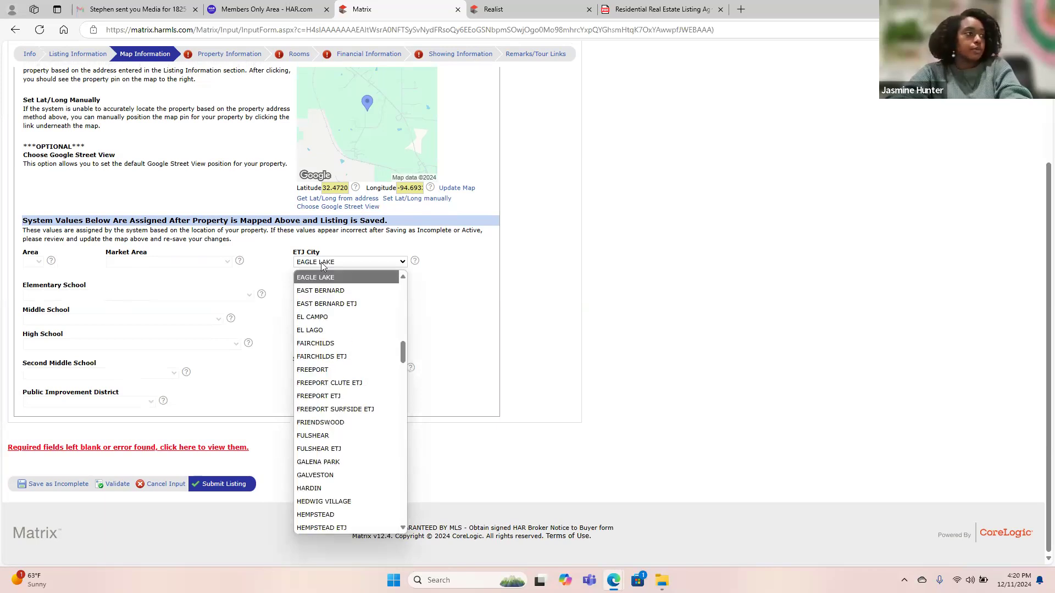
key("l")
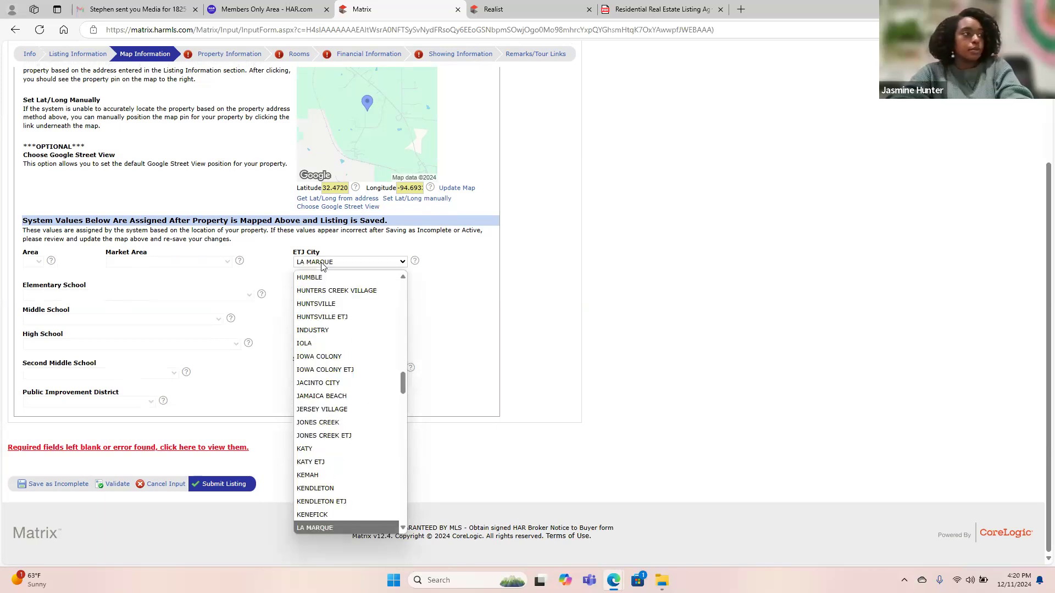
scroll(384, 470, "down", 5)
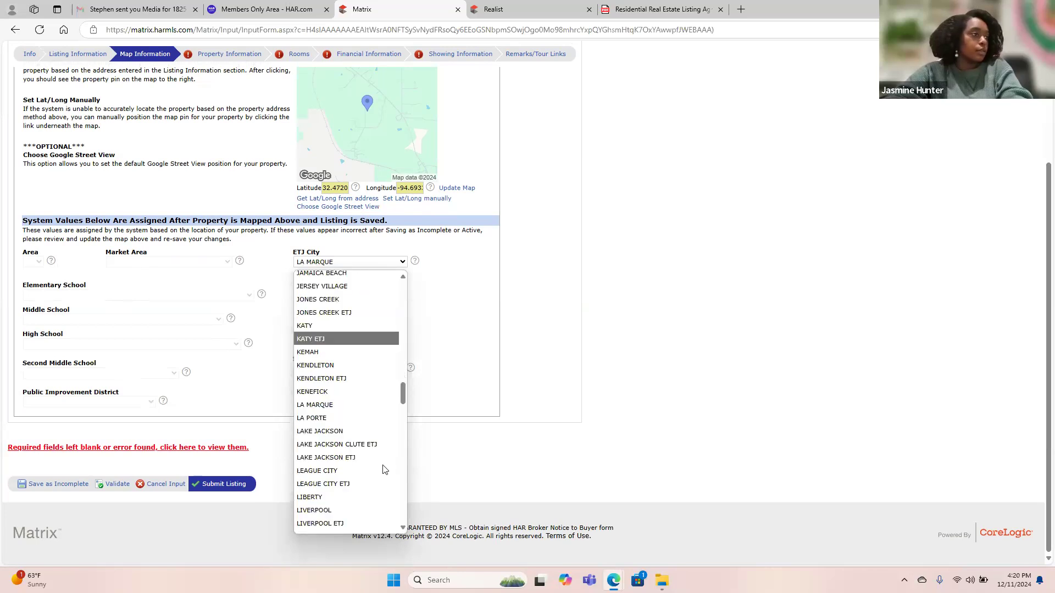
scroll(384, 470, "down", 1)
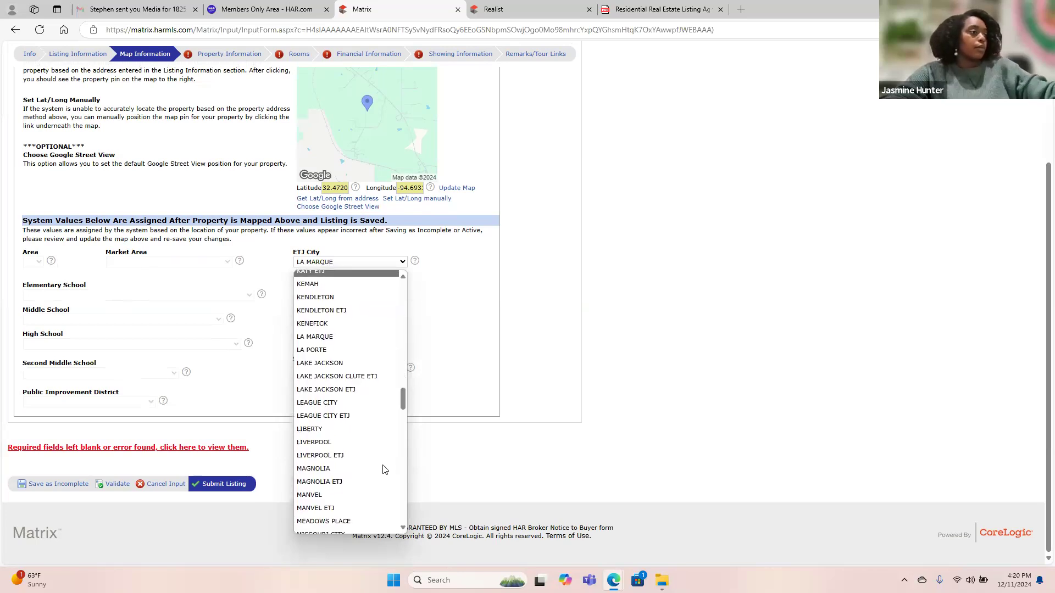
scroll(384, 470, "up", 5)
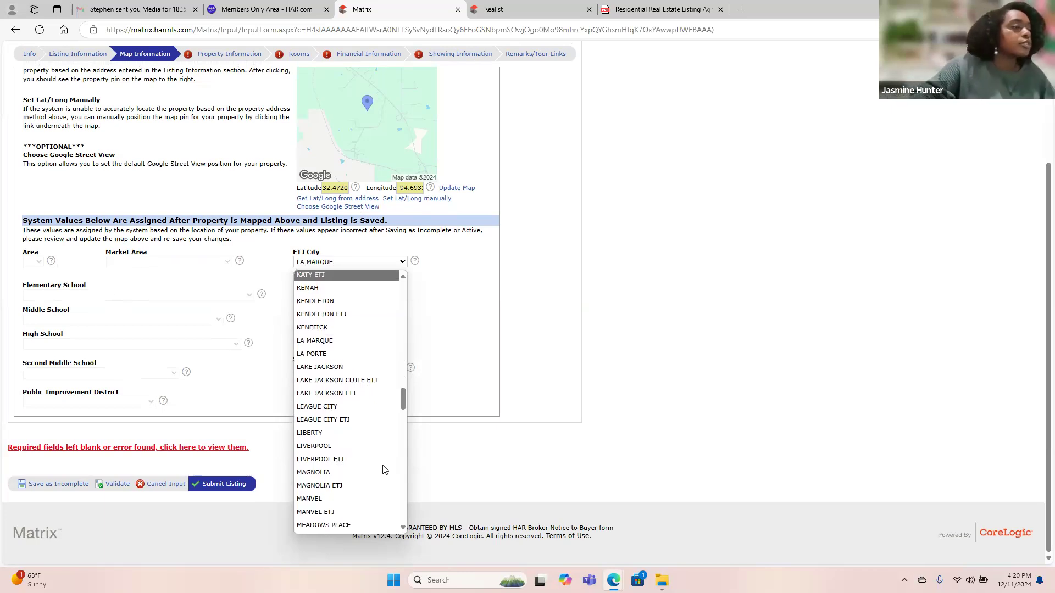
scroll(385, 470, "up", 3)
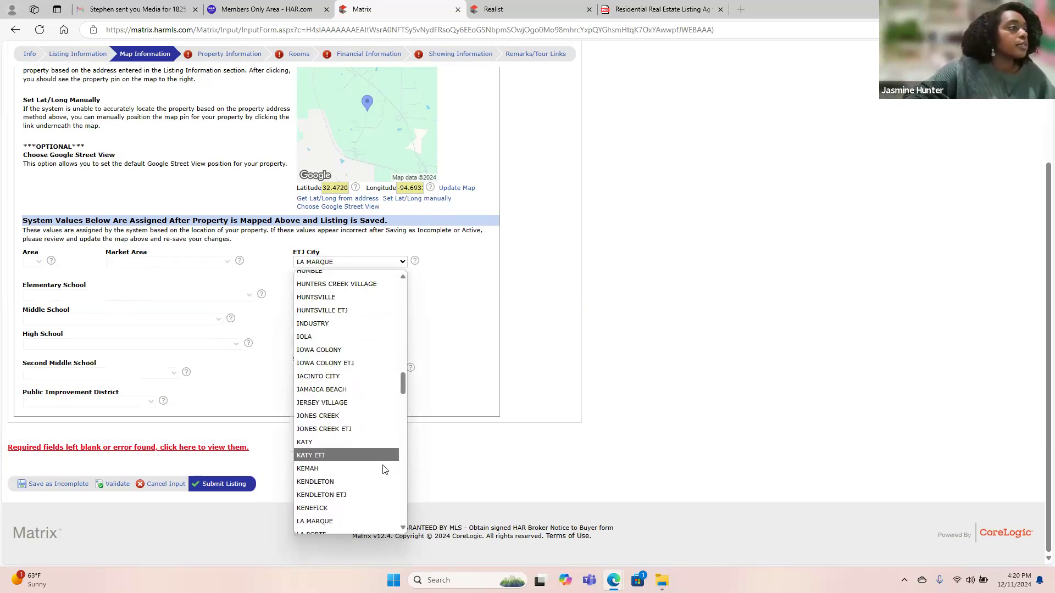
scroll(384, 470, "up", 5)
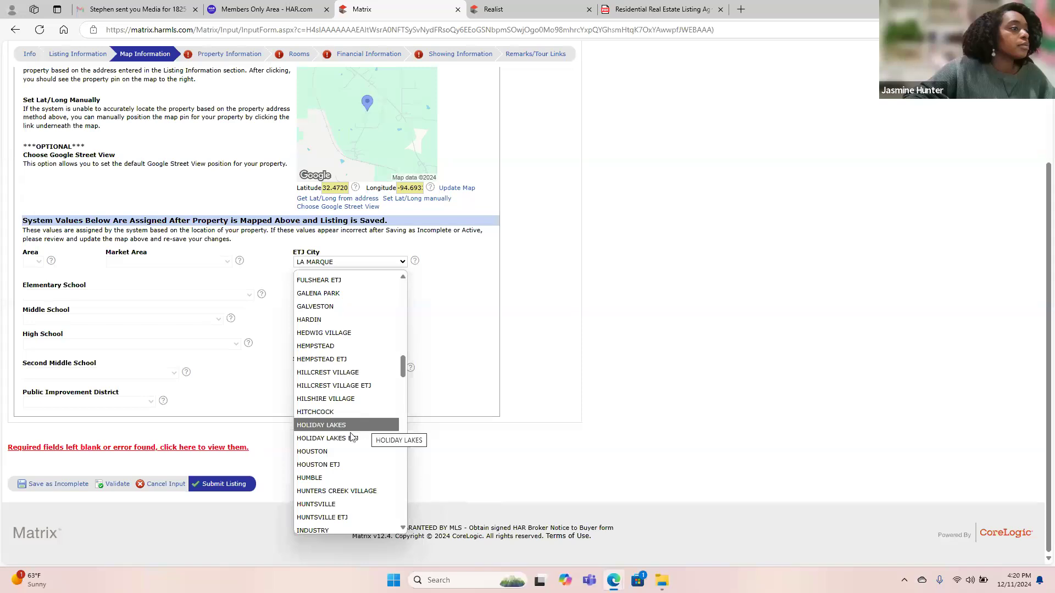
scroll(337, 316, "up", 1)
scroll(337, 314, "up", 15)
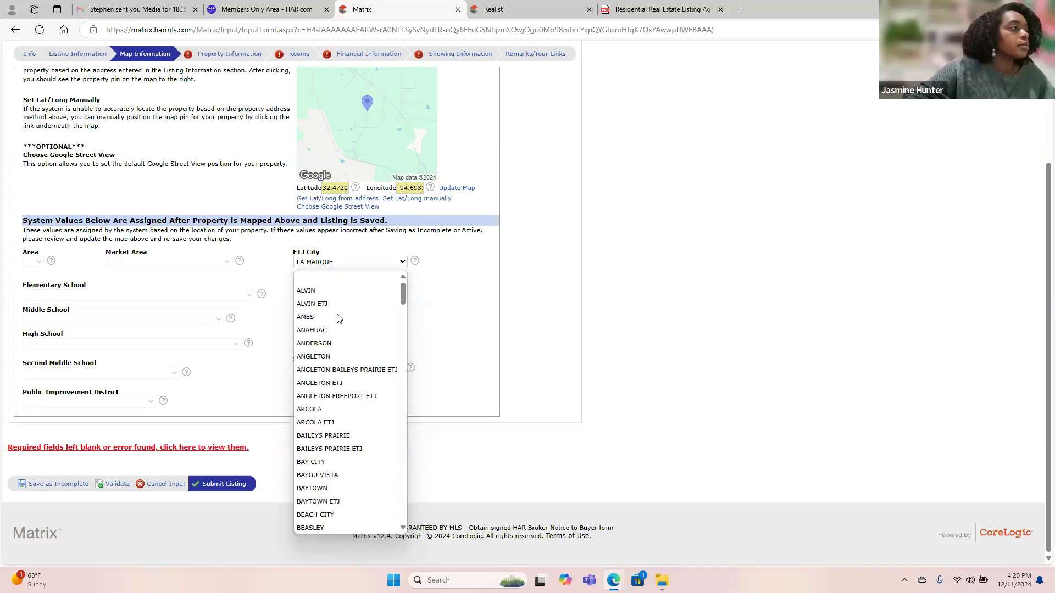
left_click(281, 285)
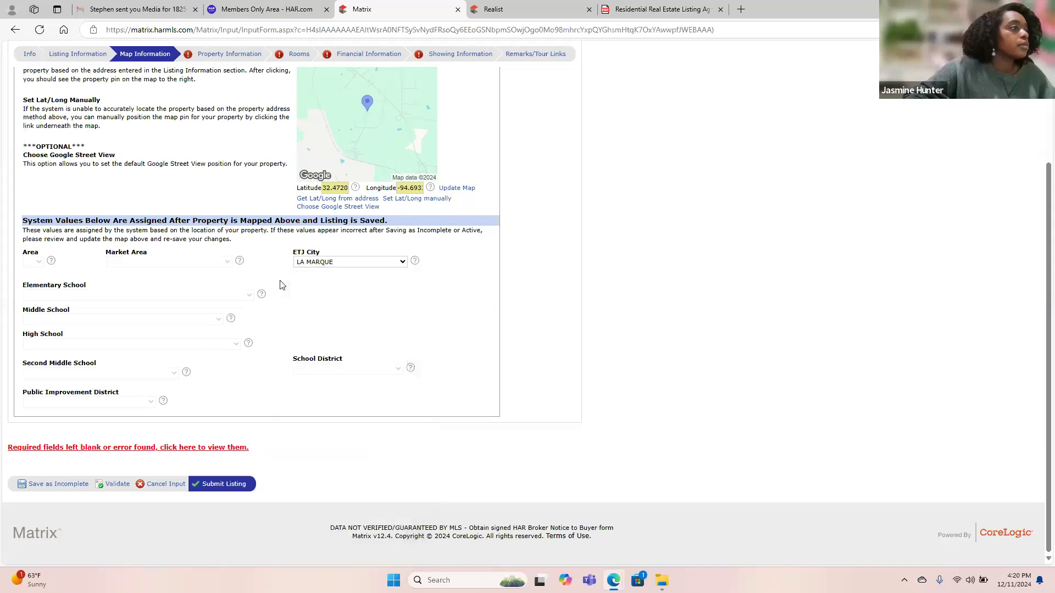
Blank out the ETJ City value and re-validate the mapped listing.
left_click(115, 486)
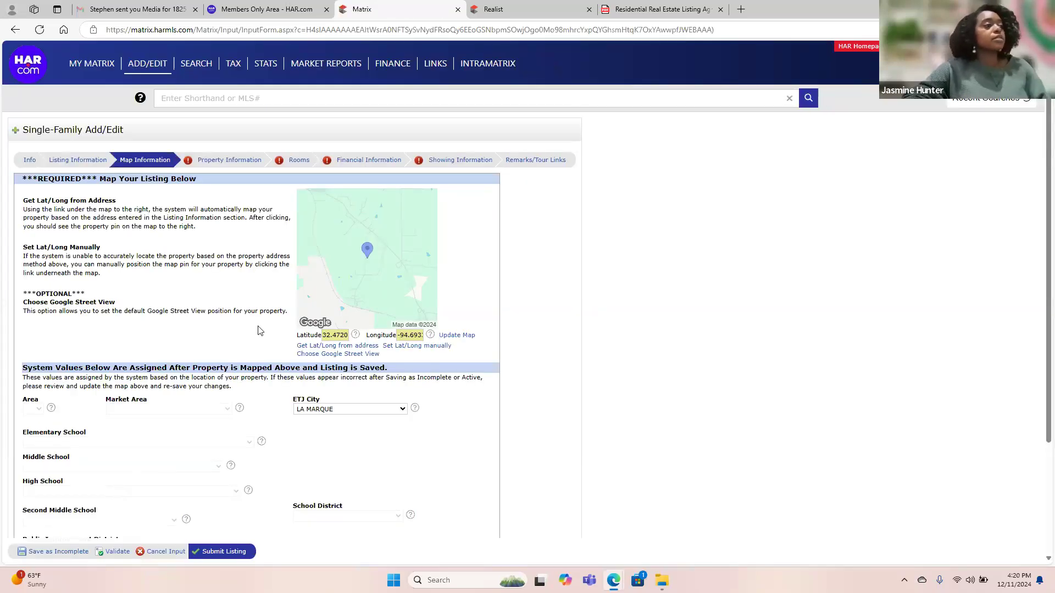
left_click(338, 409)
scroll(334, 220, "up", 15)
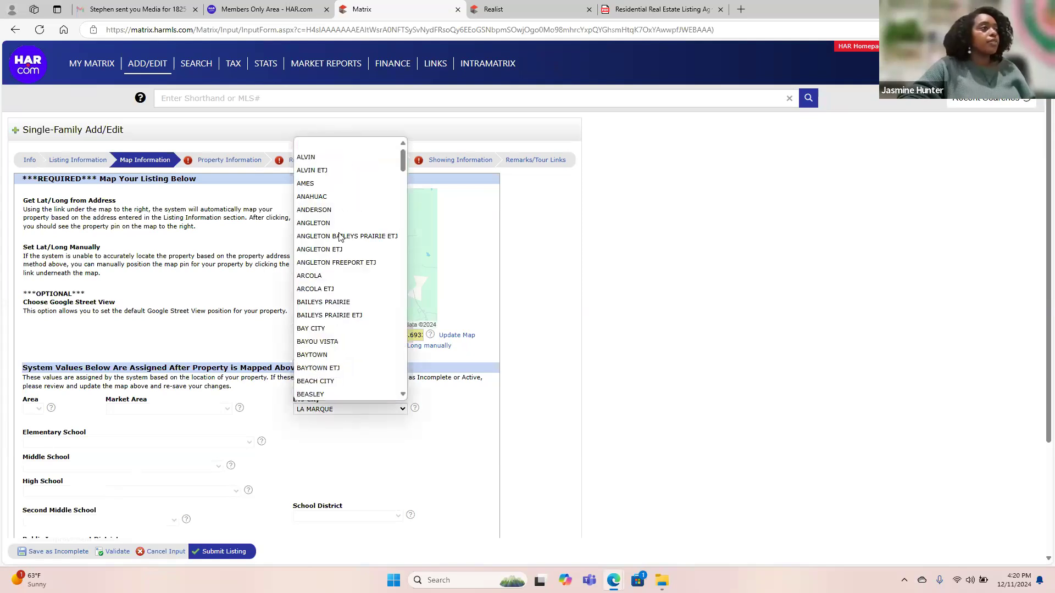
left_click(331, 144)
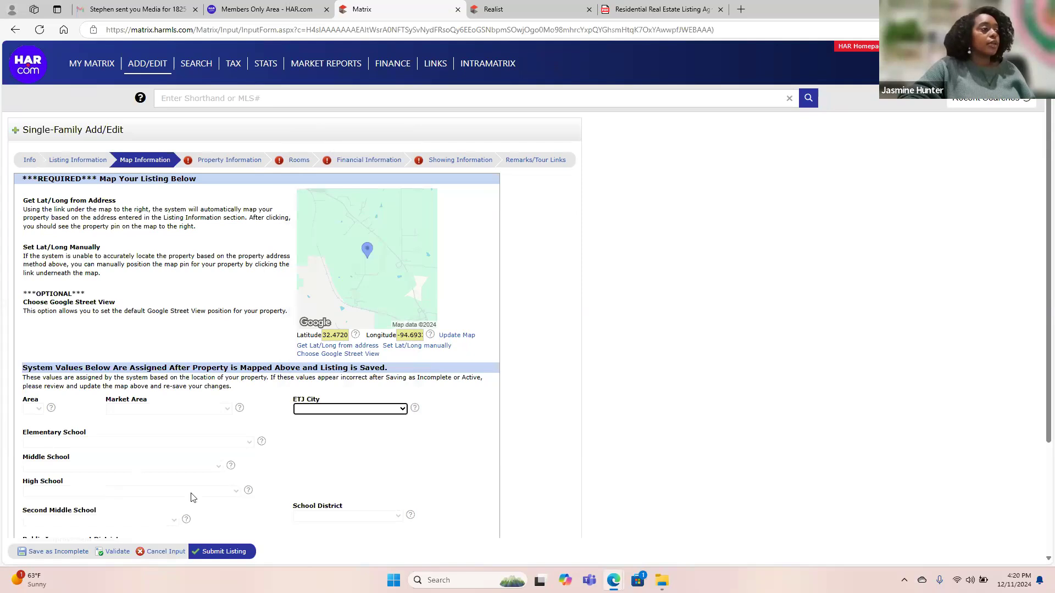
left_click(116, 552)
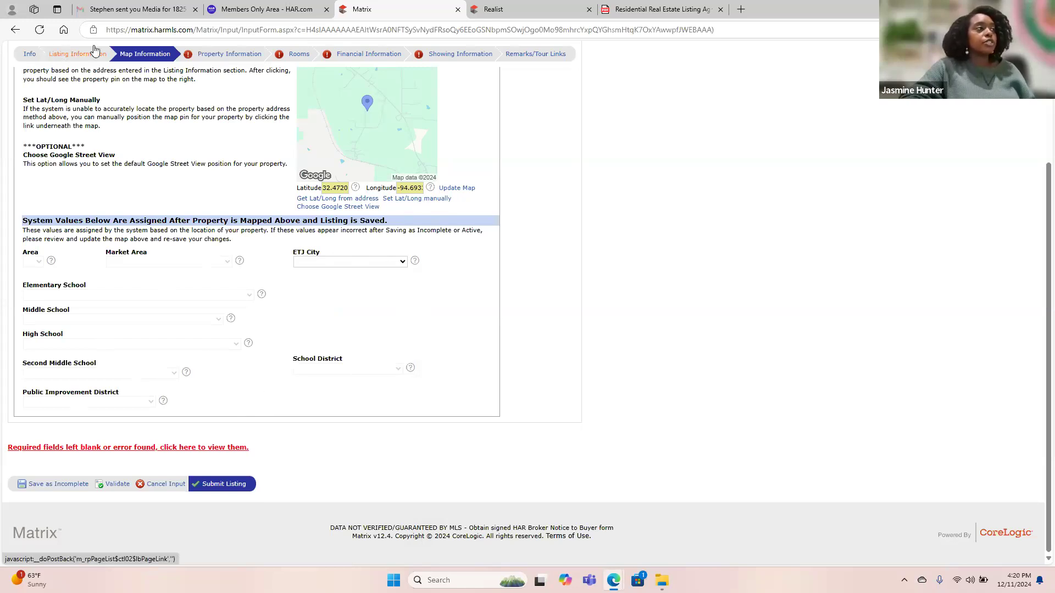
left_click(222, 55)
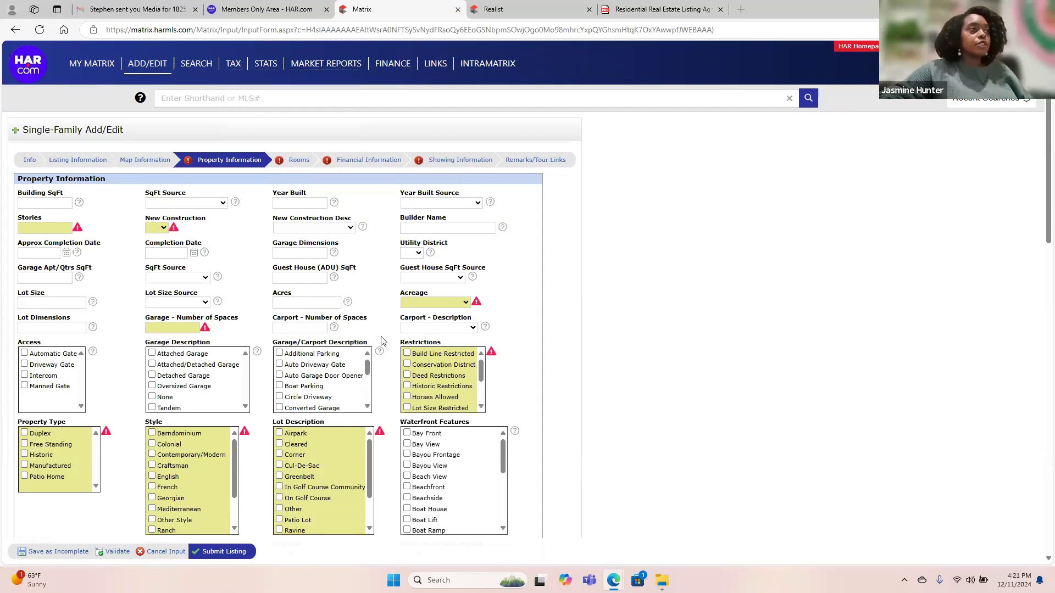
Look up the 1,728 sq ft building size in Realist and return to Building SqFt.
left_click(488, 11)
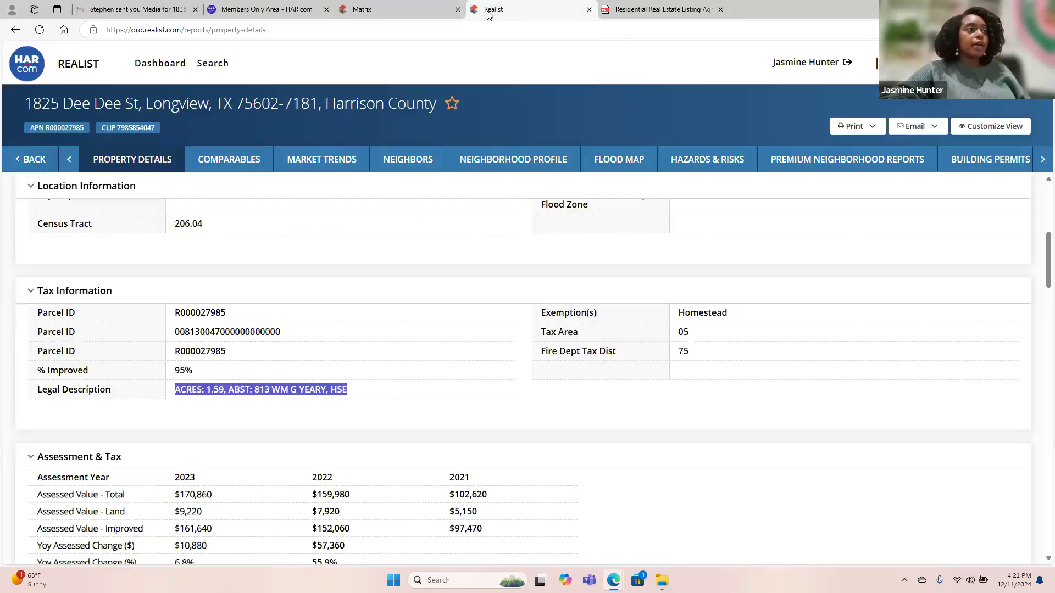
scroll(398, 279, "up", 5)
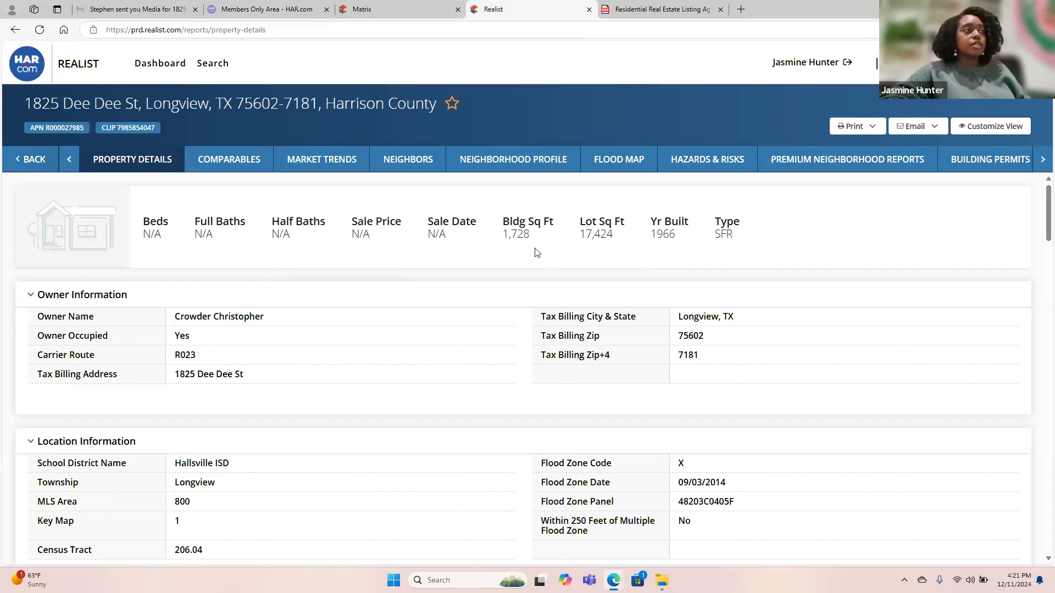
left_click(389, 5)
left_click(59, 204)
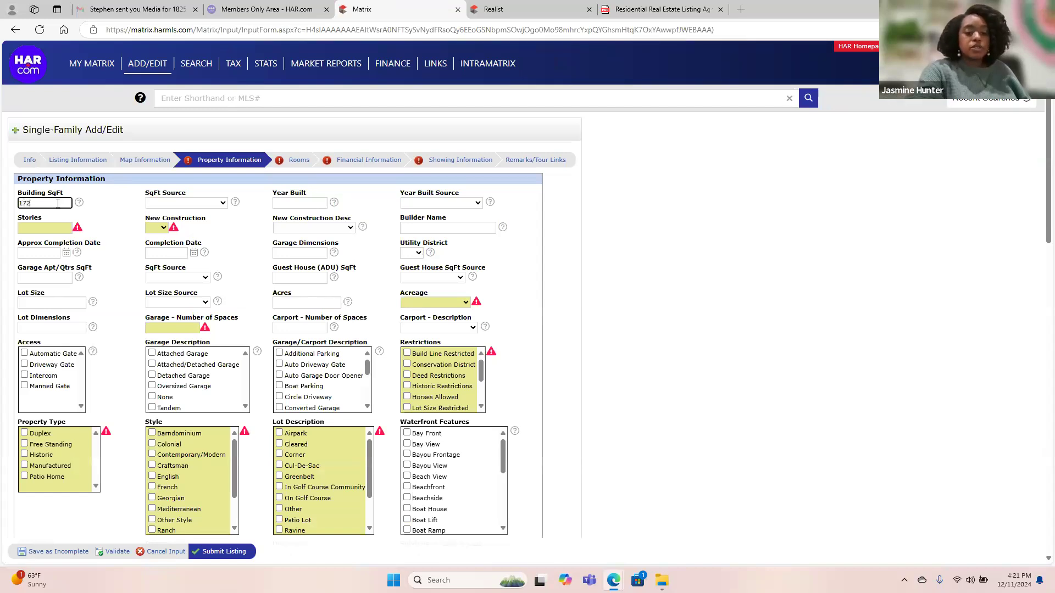
Set SqFt Source and Year Built Source to Appraisal District, with year built 1966.
left_click(175, 202)
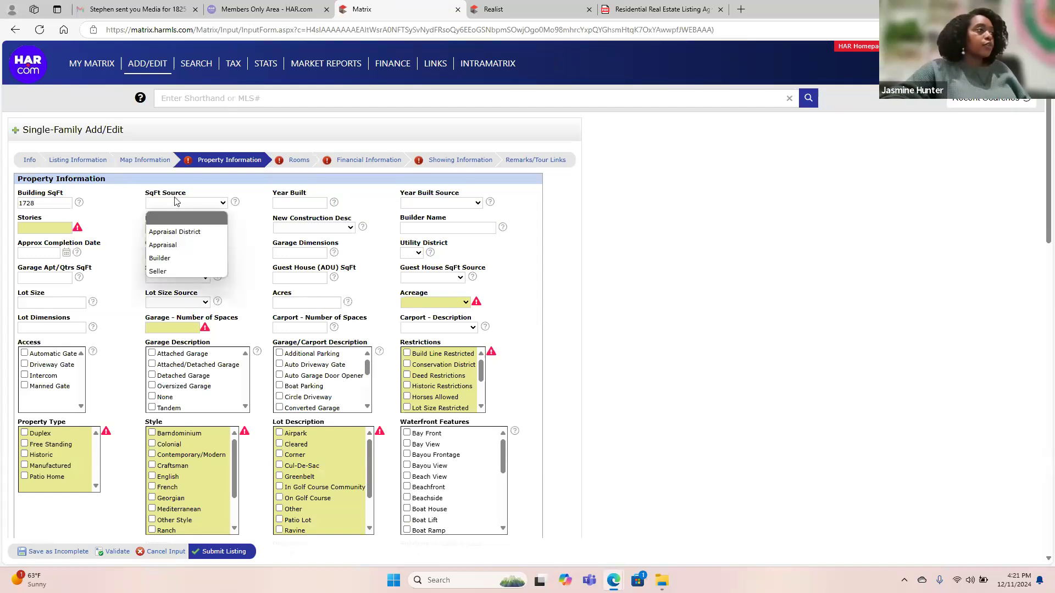
left_click(185, 234)
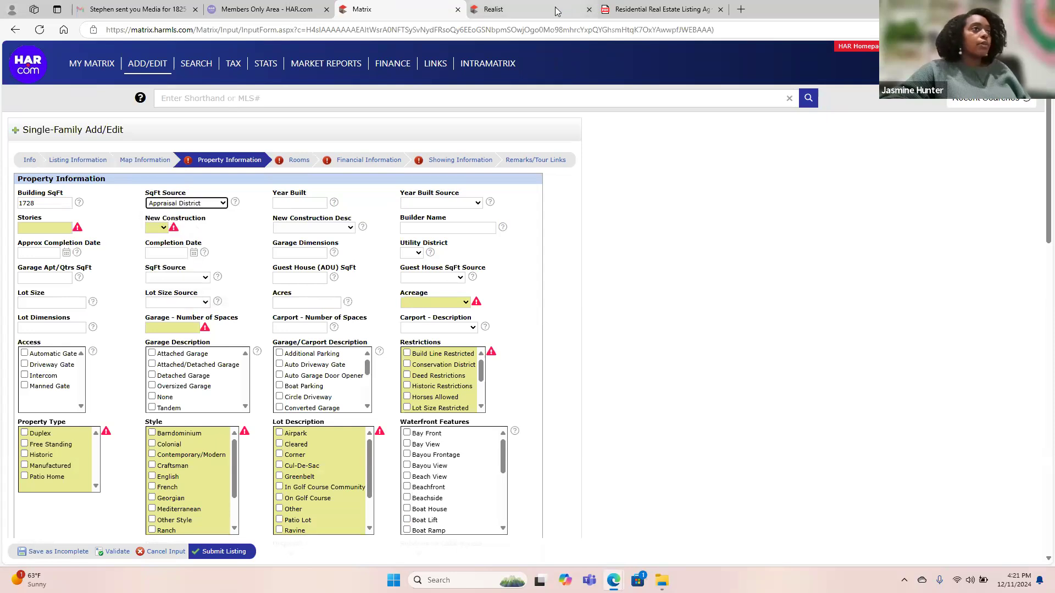
left_click(557, 10)
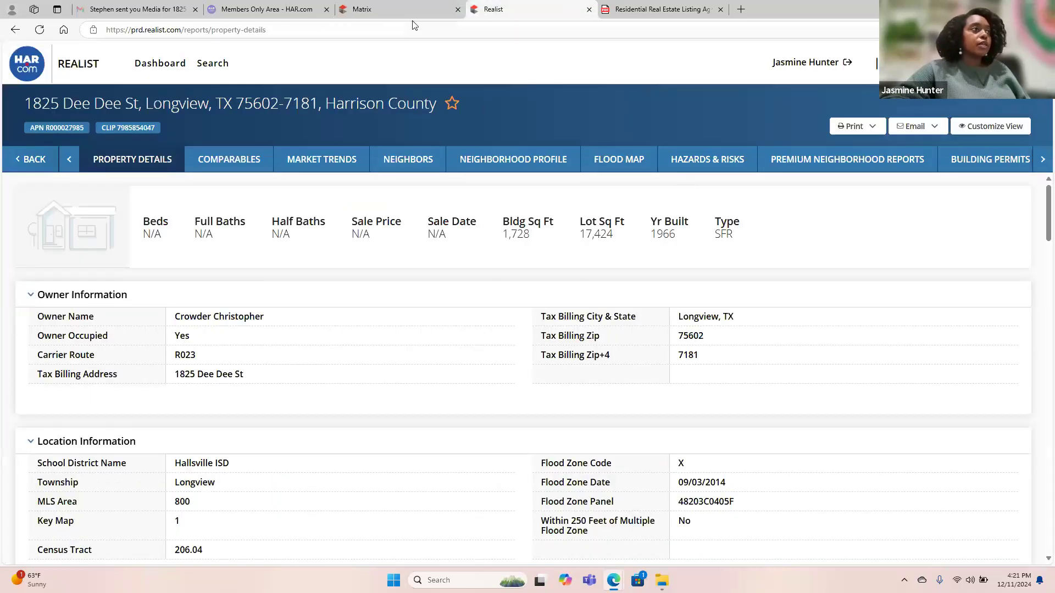
left_click(397, 10)
left_click(306, 202)
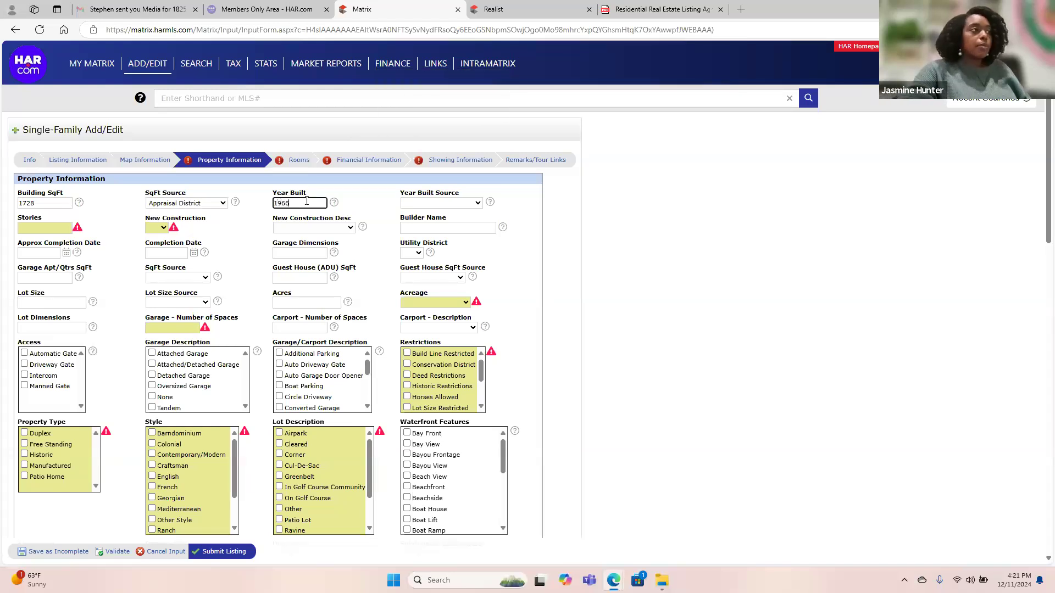
left_click(424, 205)
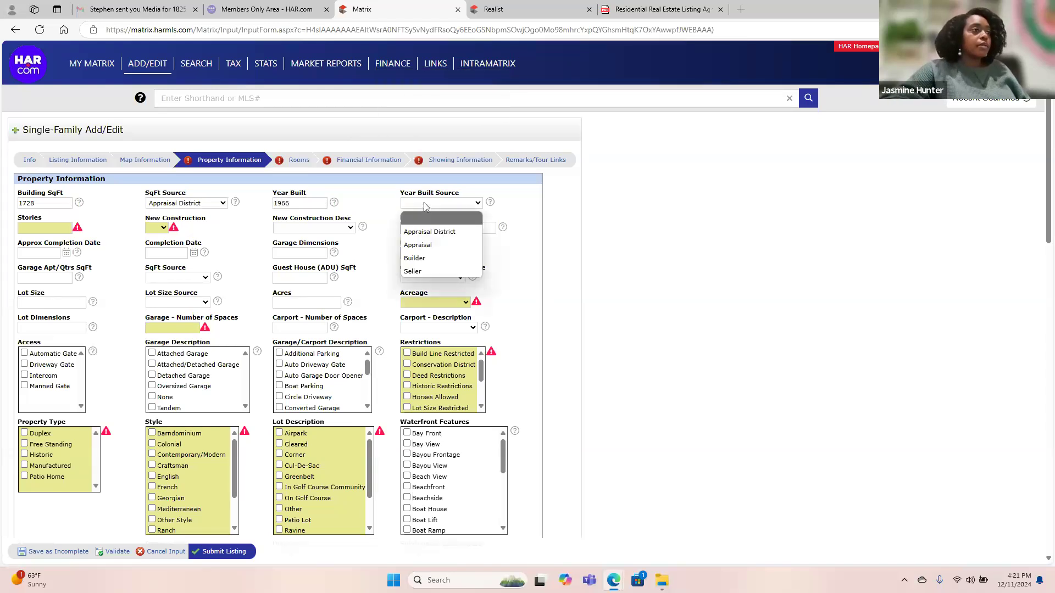
left_click(434, 227)
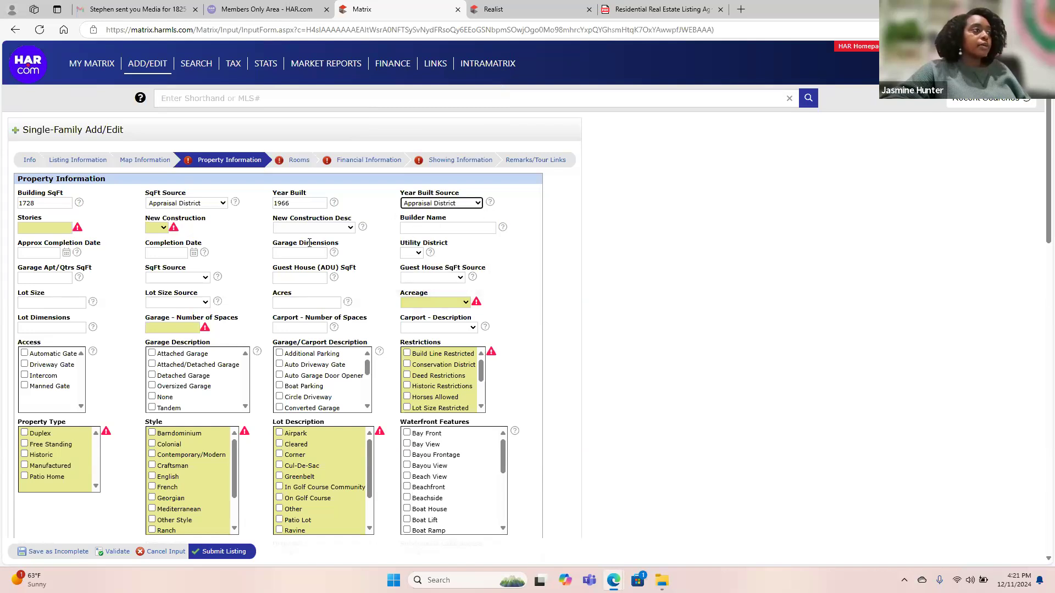
Set New Construction to No and Stories to 1, leaving Utility District unanswered.
left_click(158, 227)
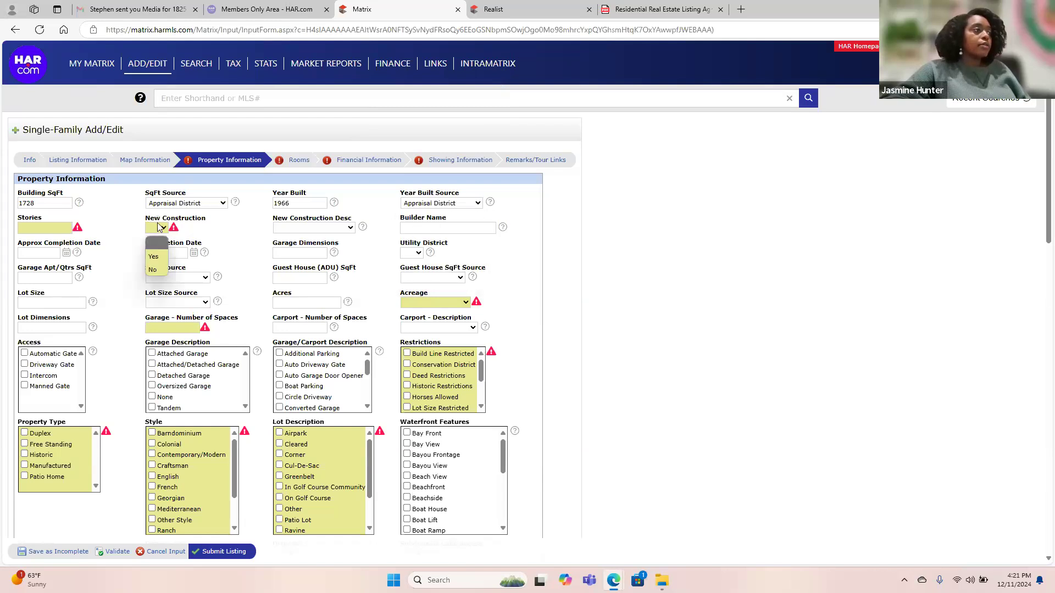
left_click(156, 270)
left_click(53, 225)
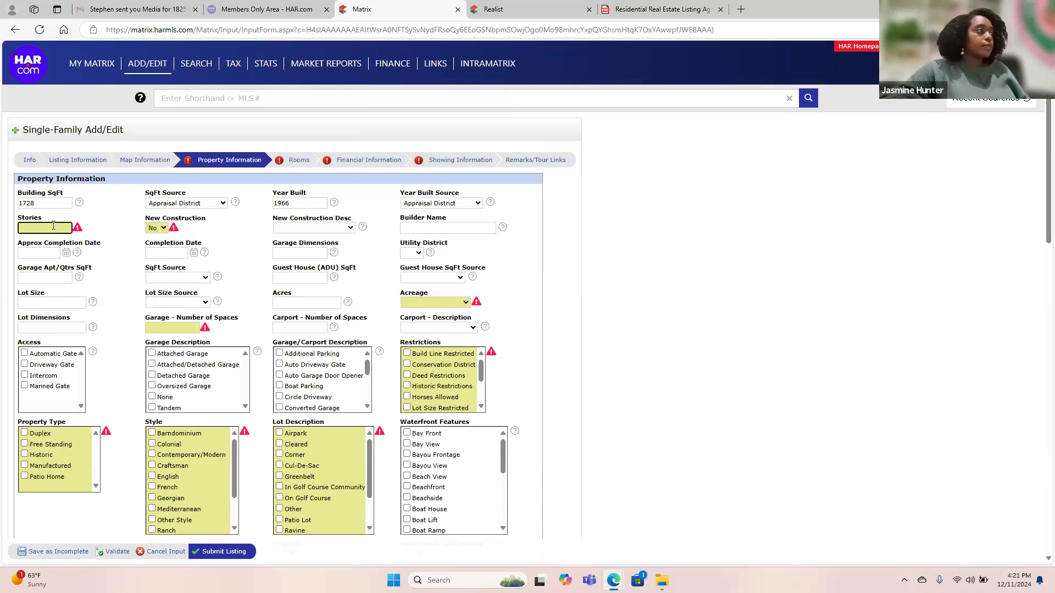
type("1")
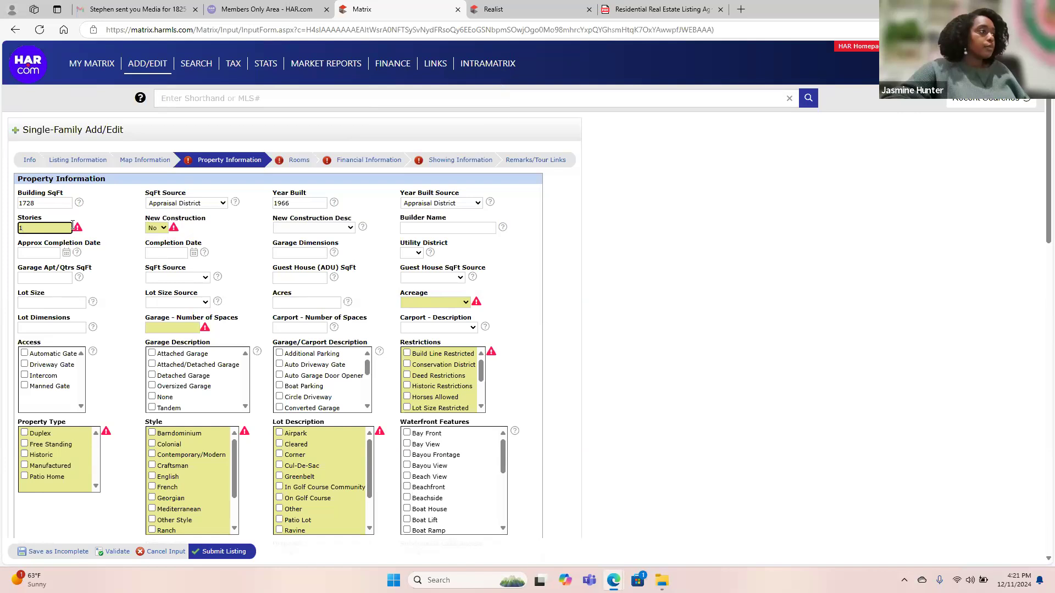
left_click(129, 254)
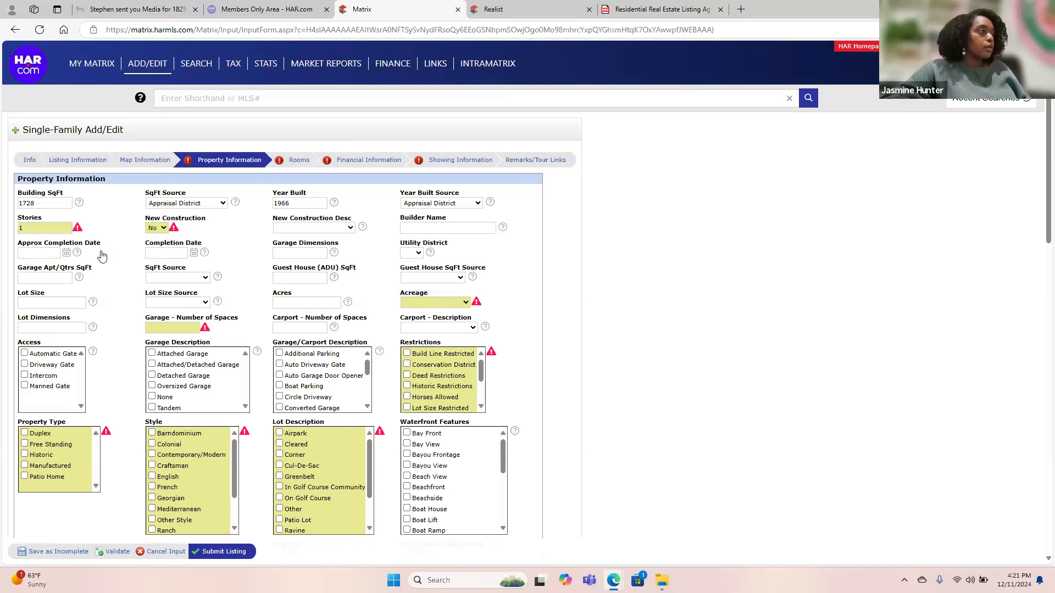
left_click(416, 254)
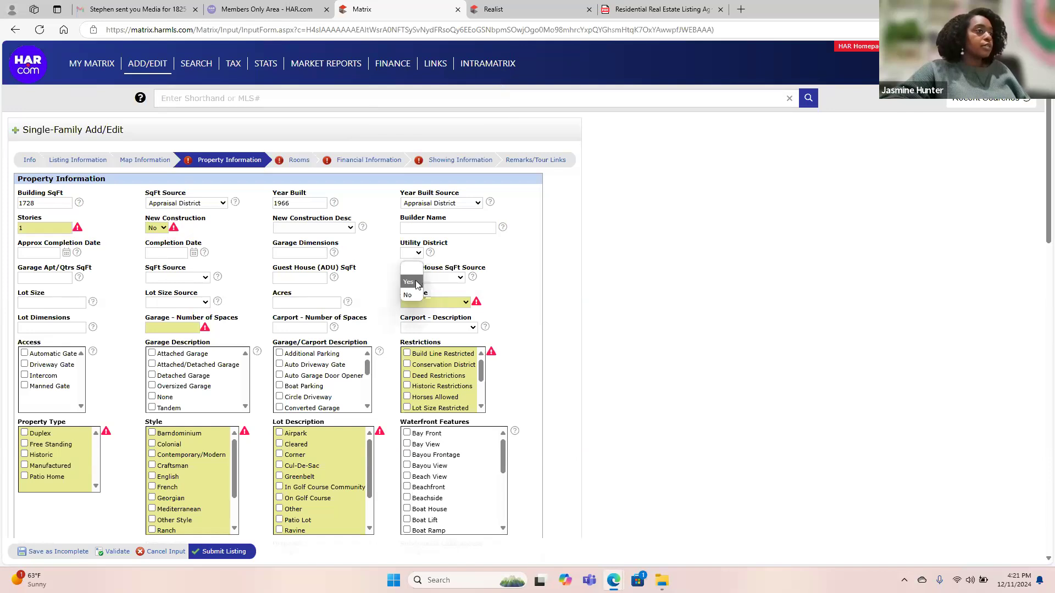
left_click(454, 246)
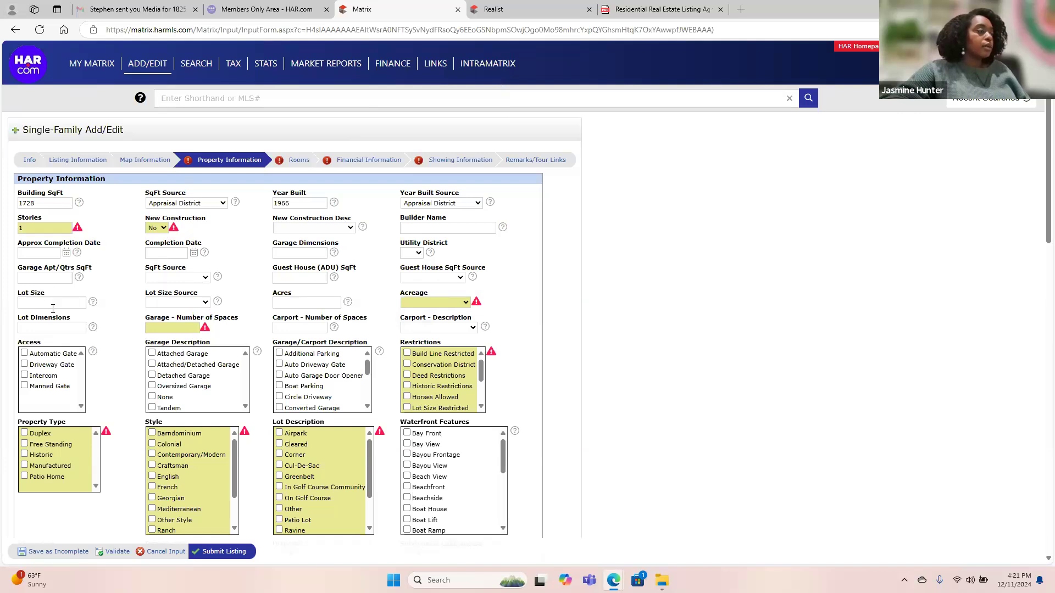
Enter lot size 17424 with Appraisal District as the Lot Size Source.
left_click(556, 7)
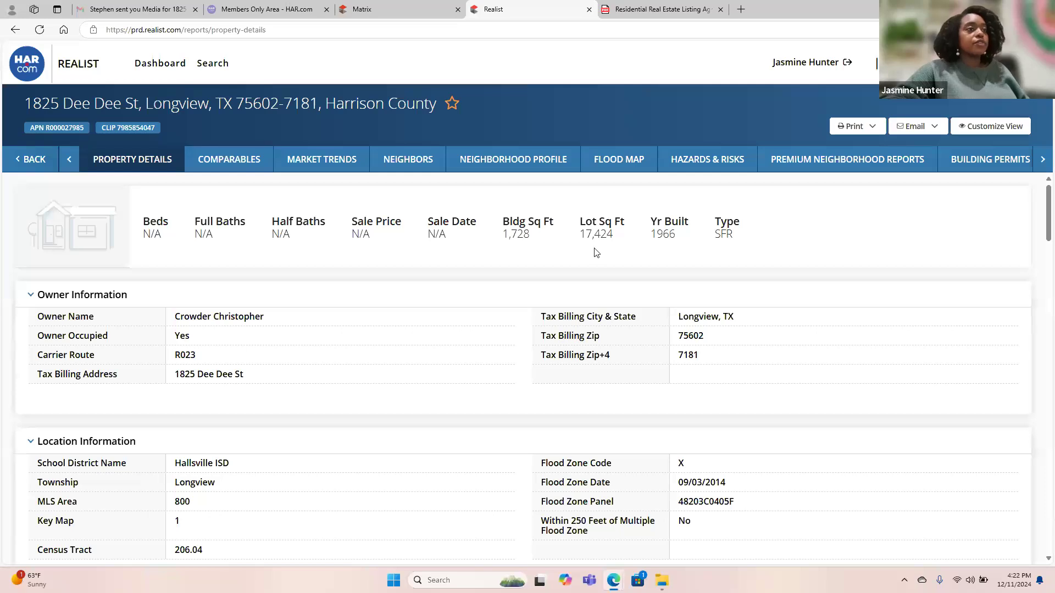
left_click(370, 6)
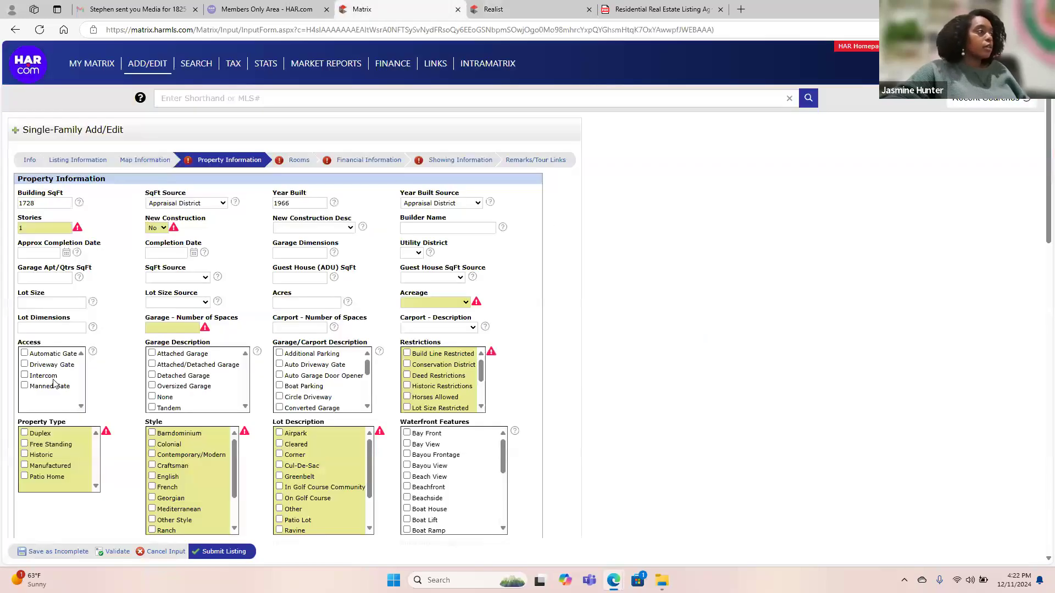
left_click(38, 303)
type("17424")
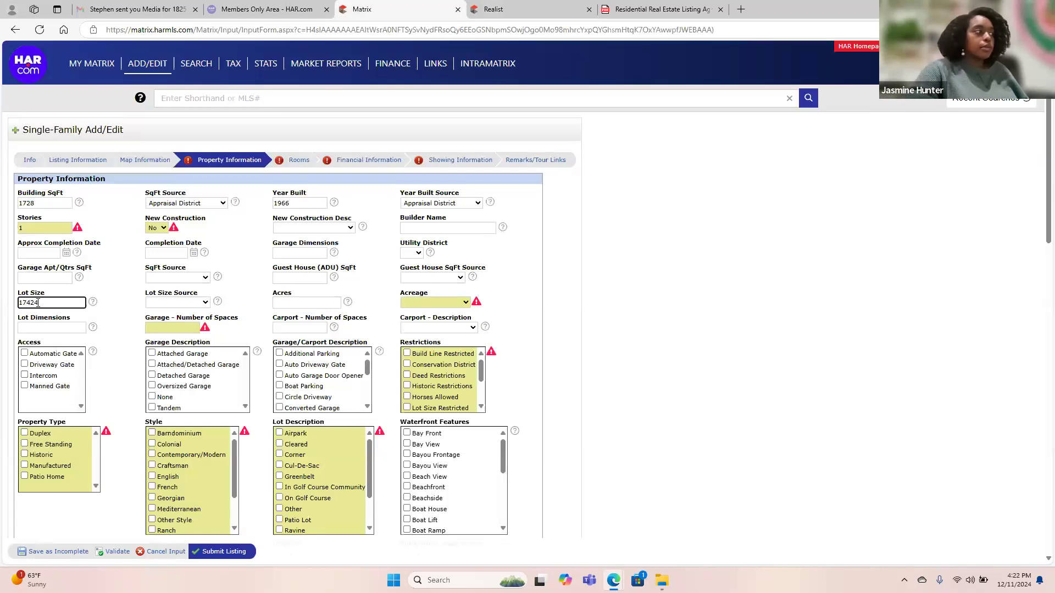
left_click(163, 305)
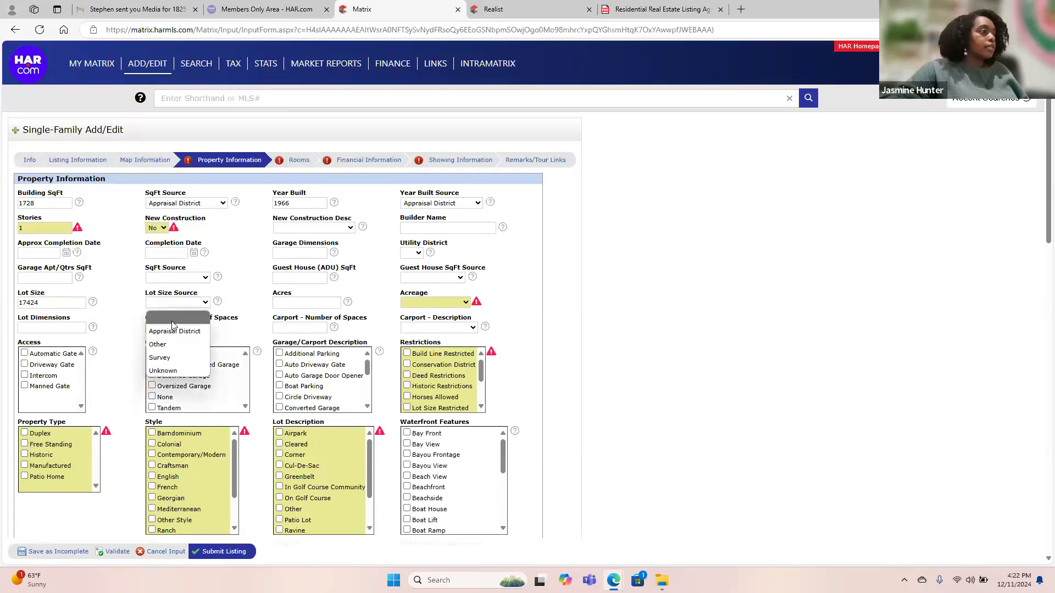
left_click(174, 327)
left_click(418, 297)
left_click(417, 302)
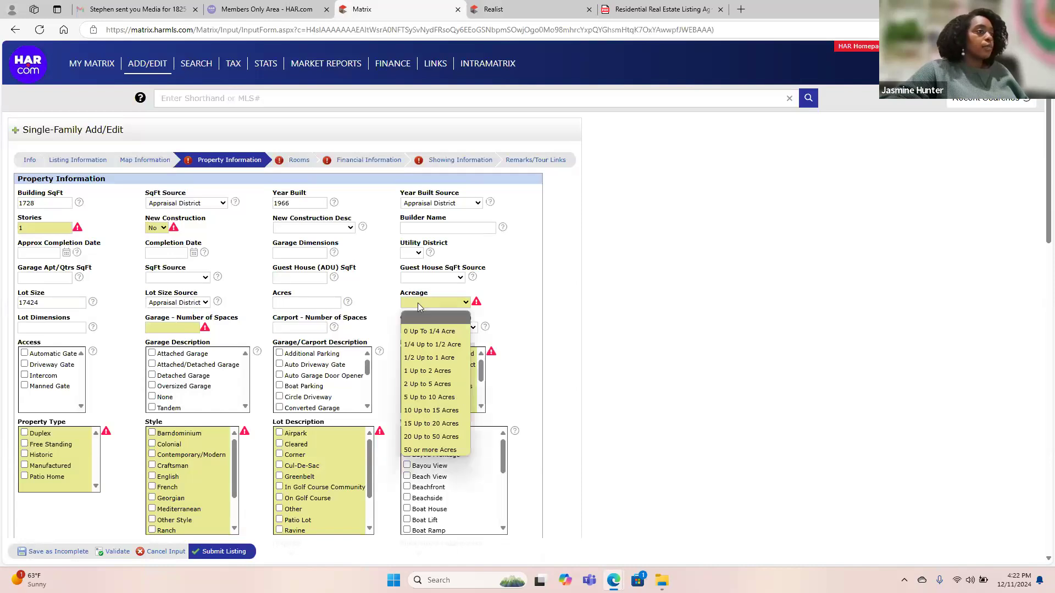
left_click(391, 307)
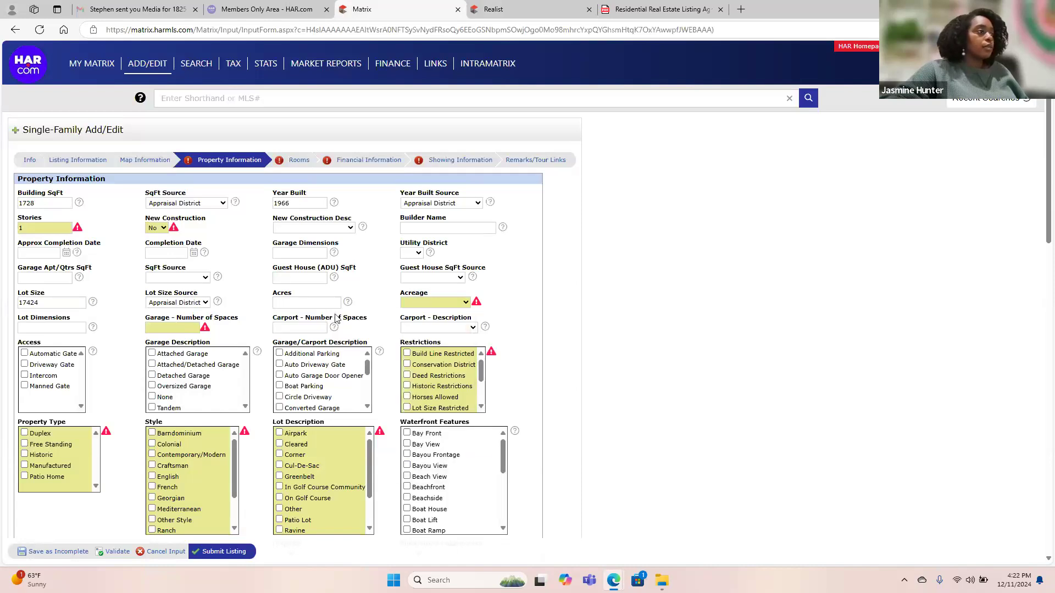
Set Garage - Number of Spaces to 1.
left_click(186, 327)
type("2")
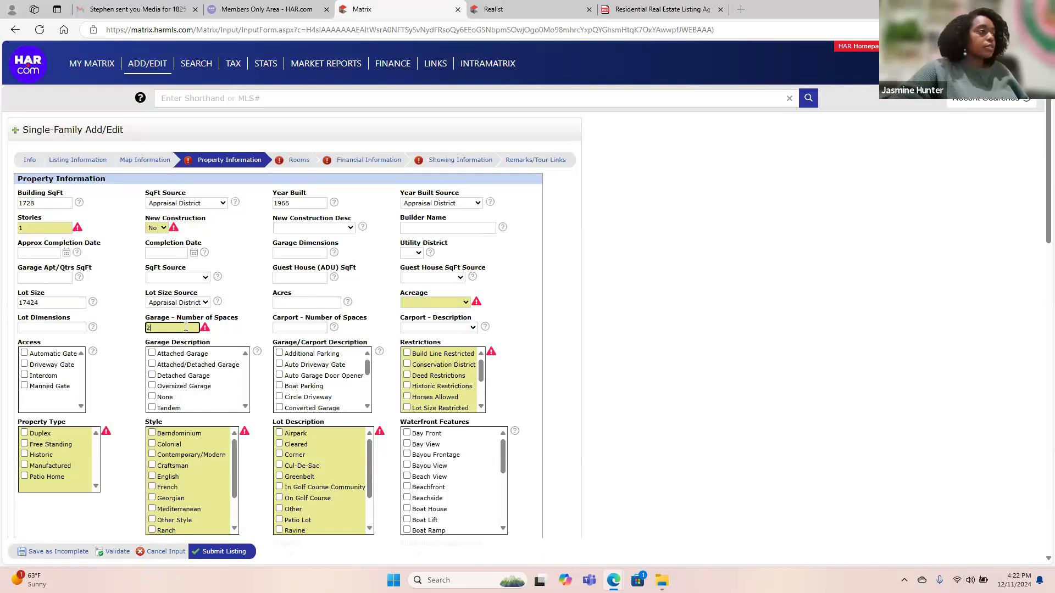
key("BackSpace")
type("1")
left_click(254, 332)
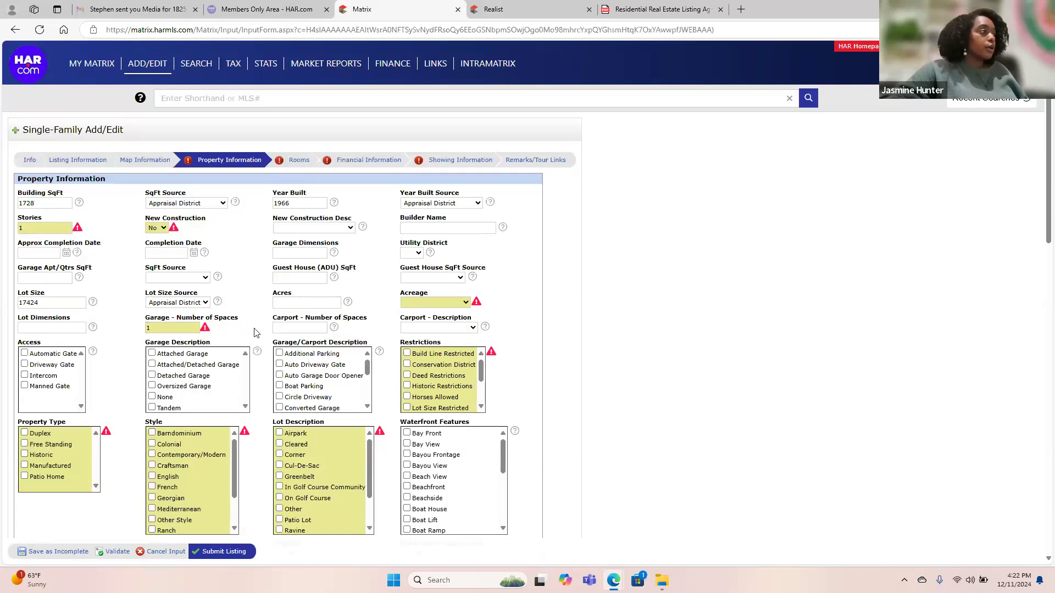
Mark the style Traditional, no private pool, and Brick construction.
scroll(254, 332, "down", 3)
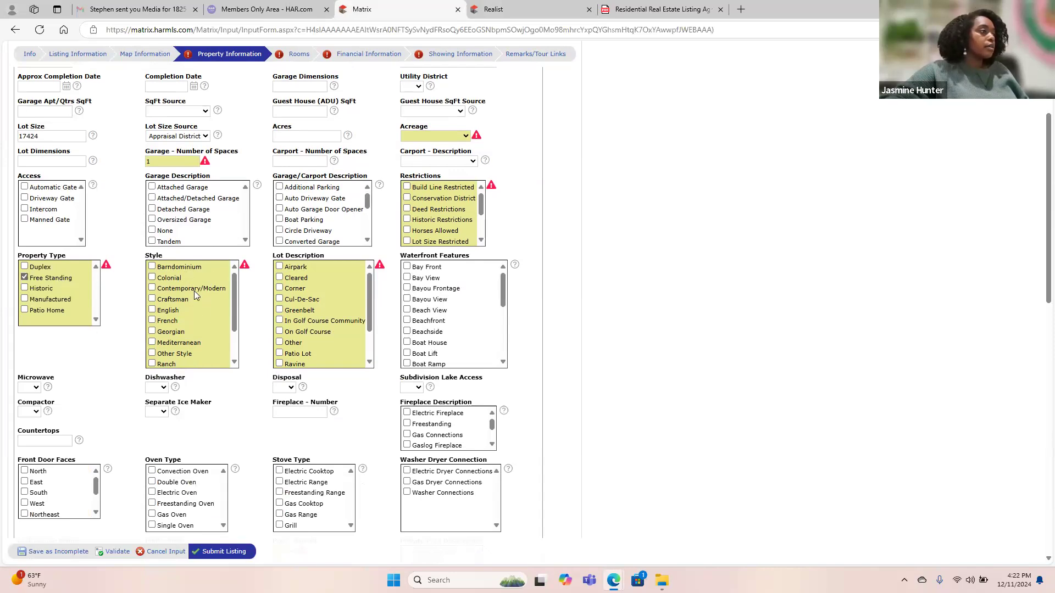
scroll(180, 348, "down", 2)
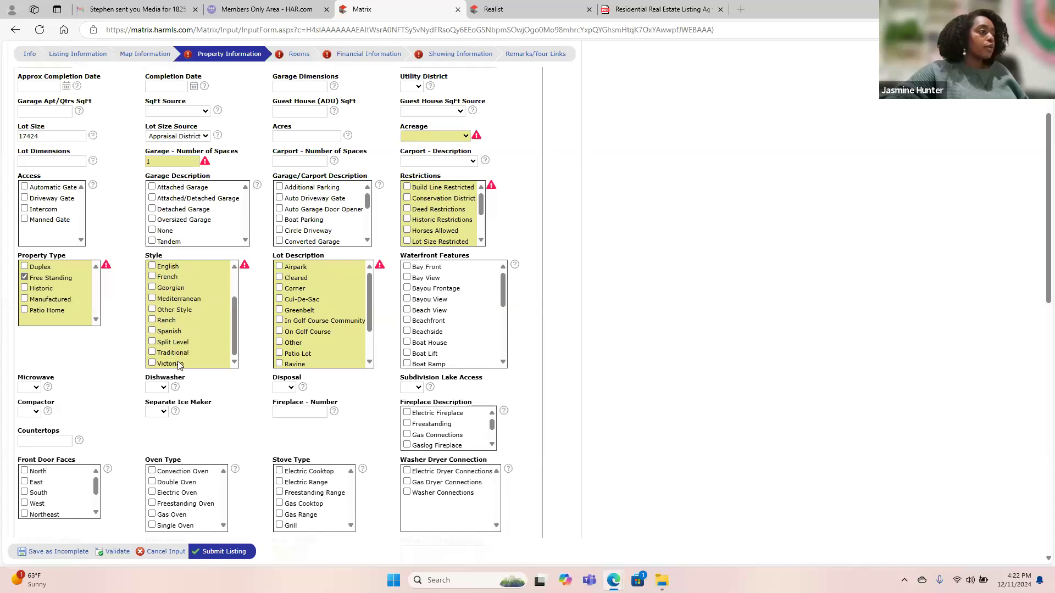
left_click(167, 353)
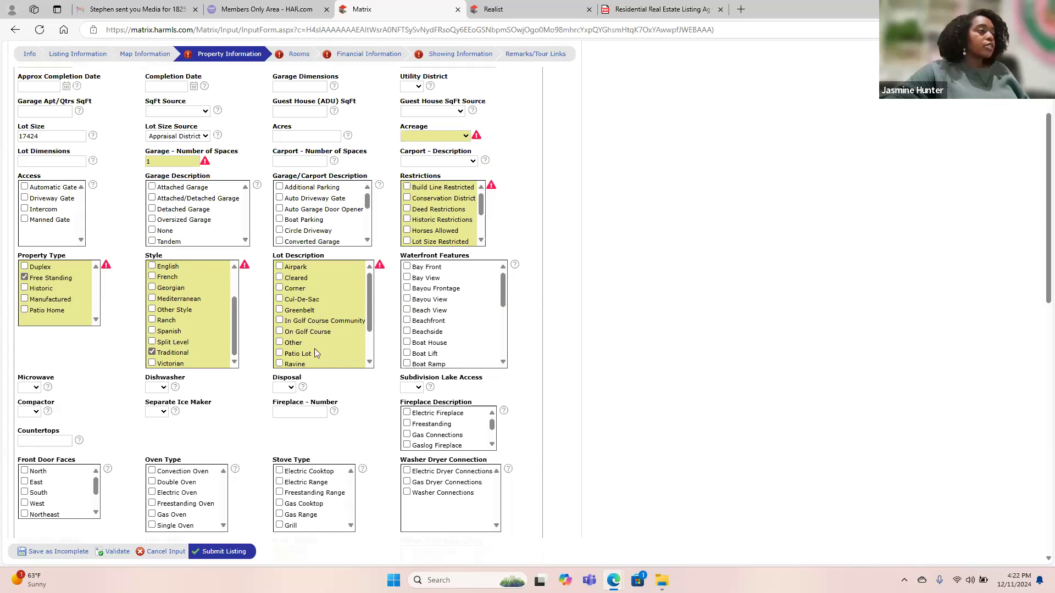
scroll(311, 321, "down", 2)
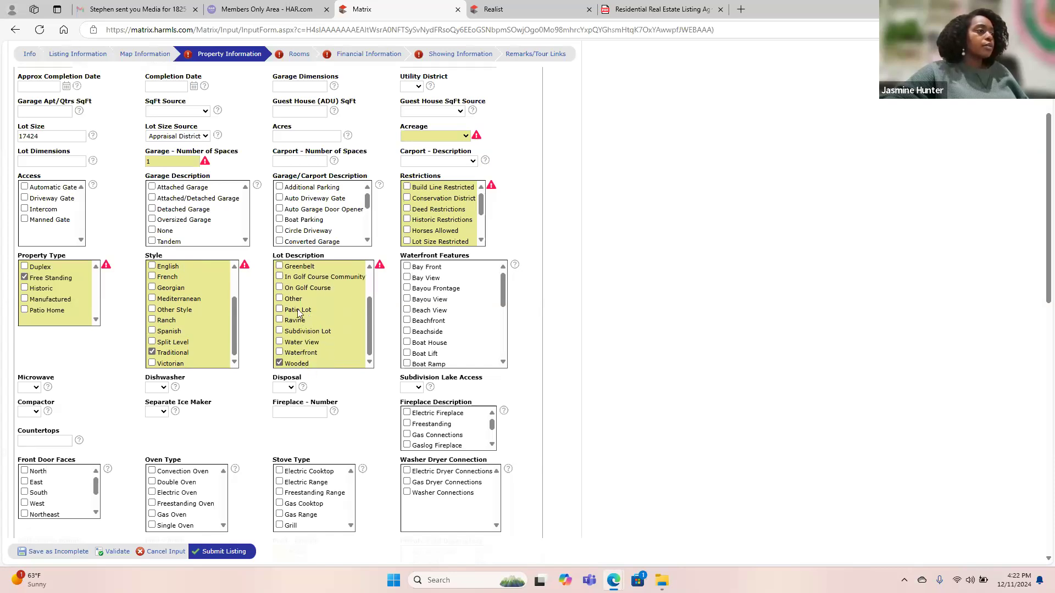
scroll(299, 300, "up", 2)
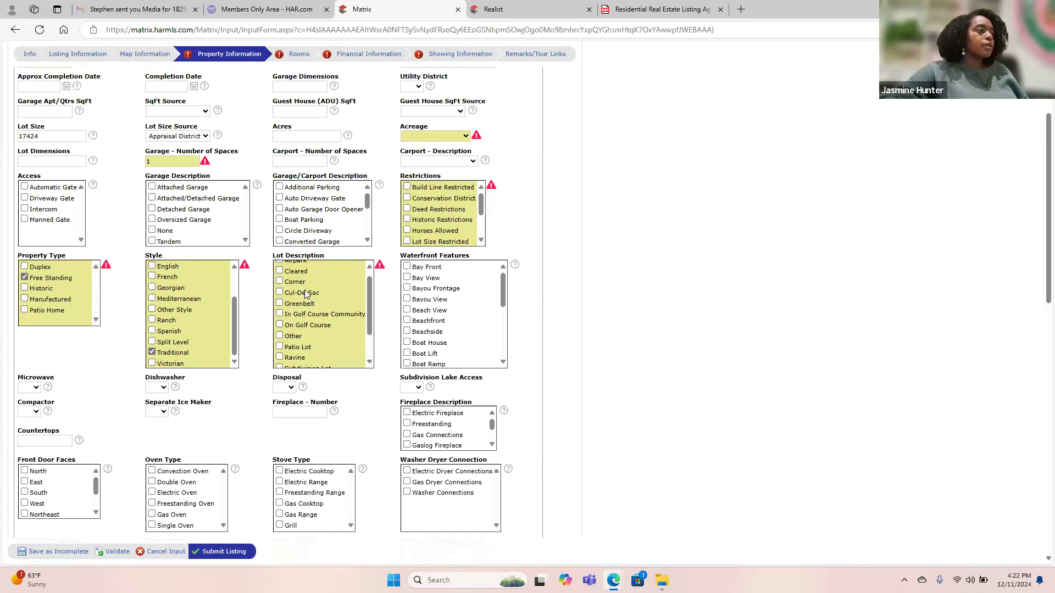
scroll(362, 434, "down", 3)
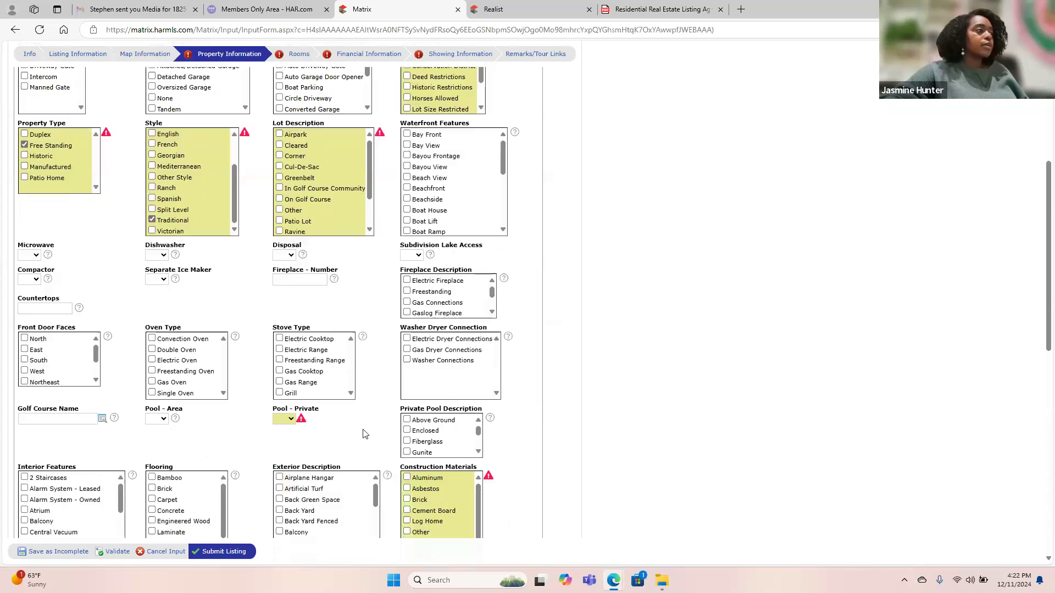
scroll(363, 434, "down", 1)
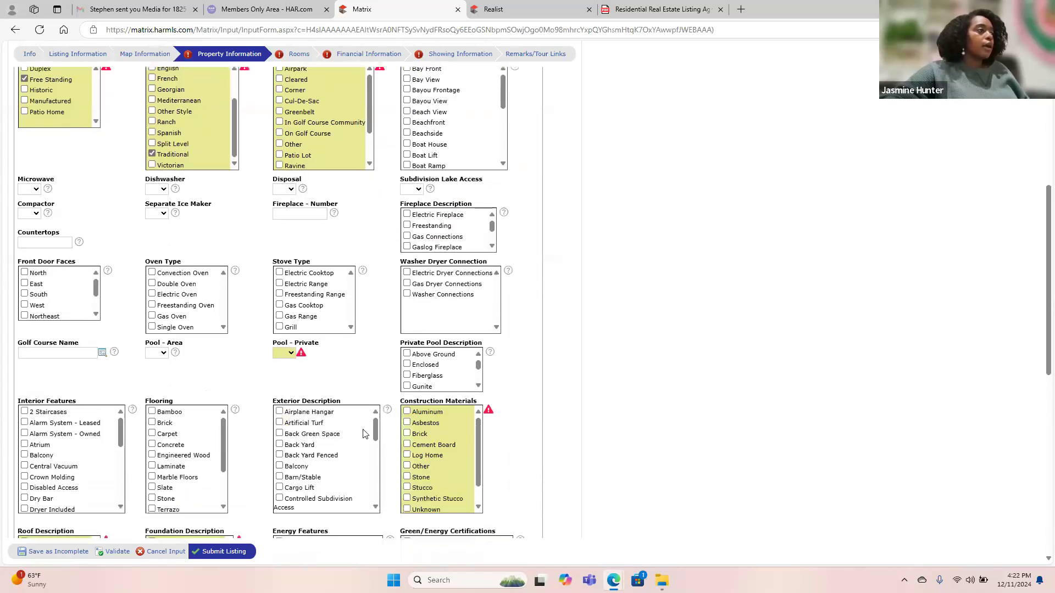
left_click(278, 353)
left_click(284, 396)
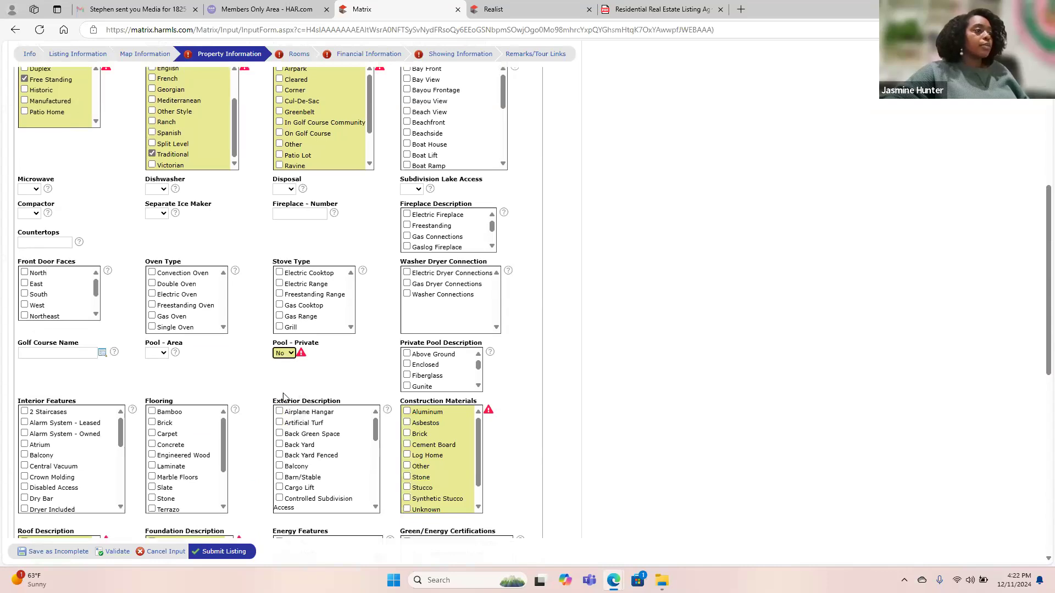
left_click(419, 434)
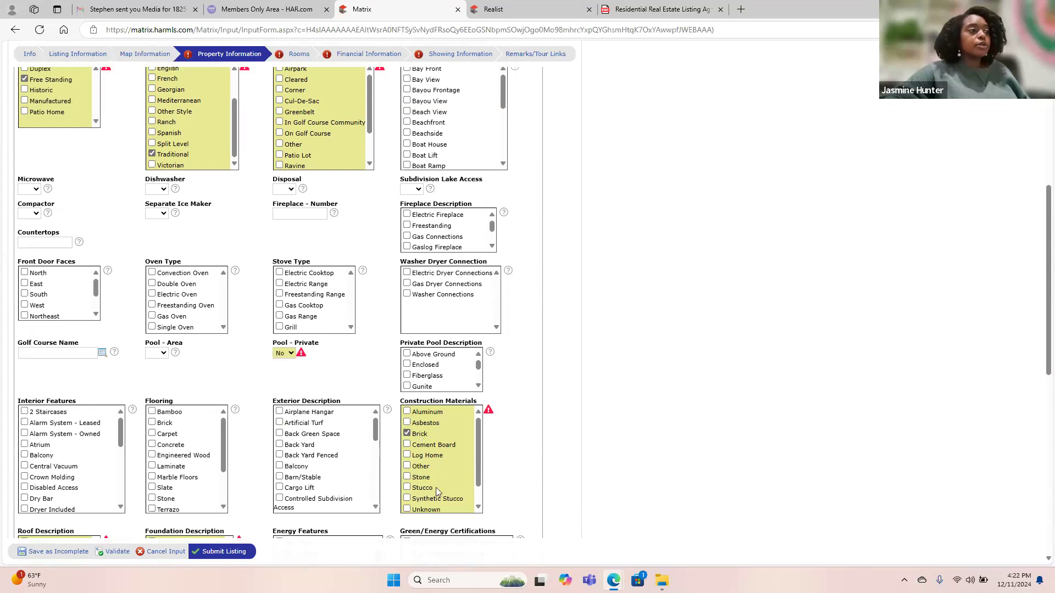
scroll(459, 458, "down", 1)
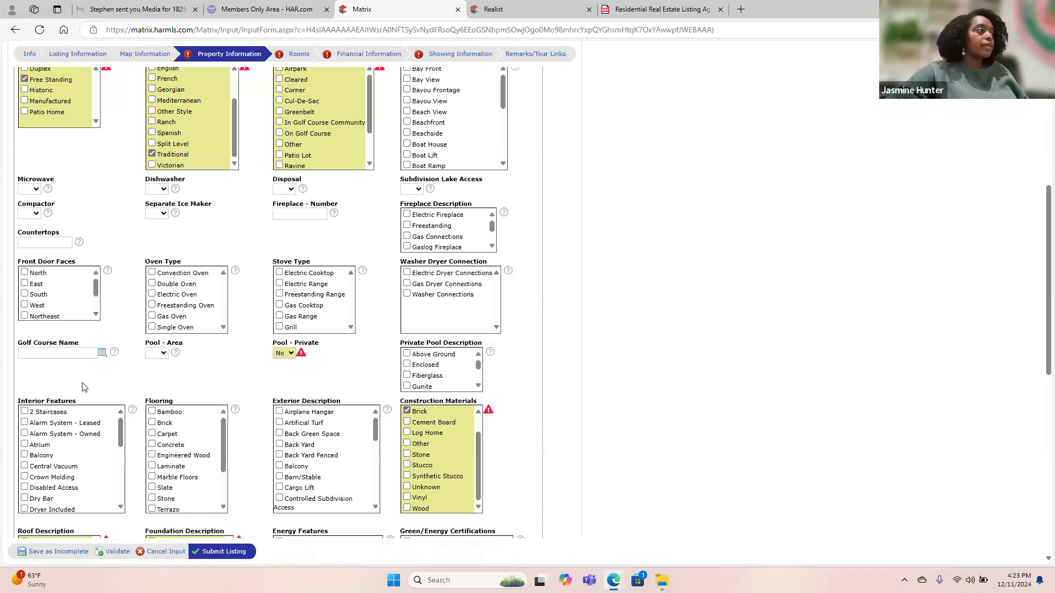
Set Microwave, Dishwasher and Disposal to Yes and Subdivision Lake Access to No.
left_click(27, 189)
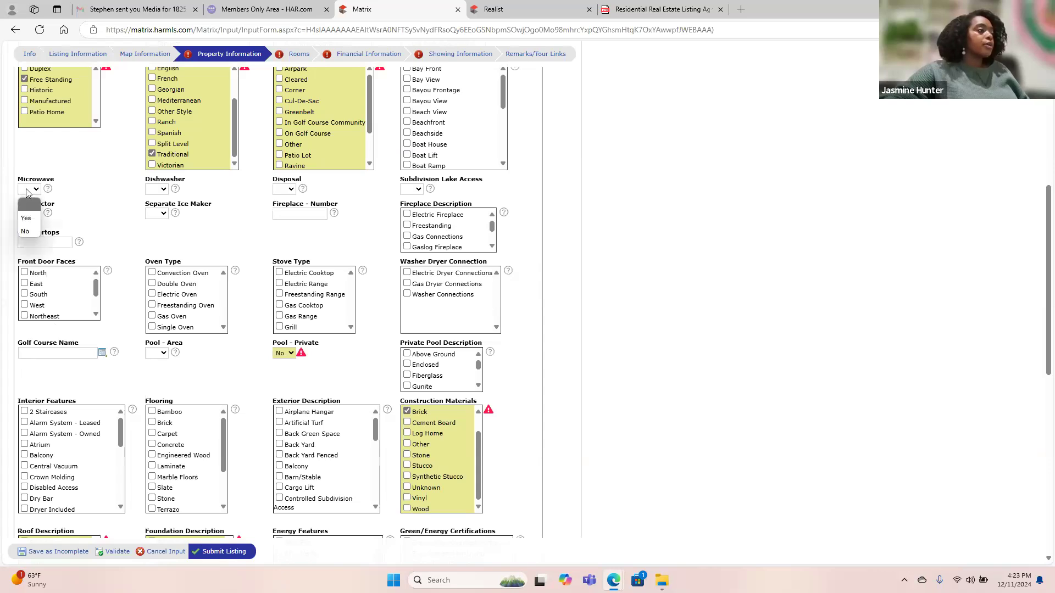
left_click(27, 220)
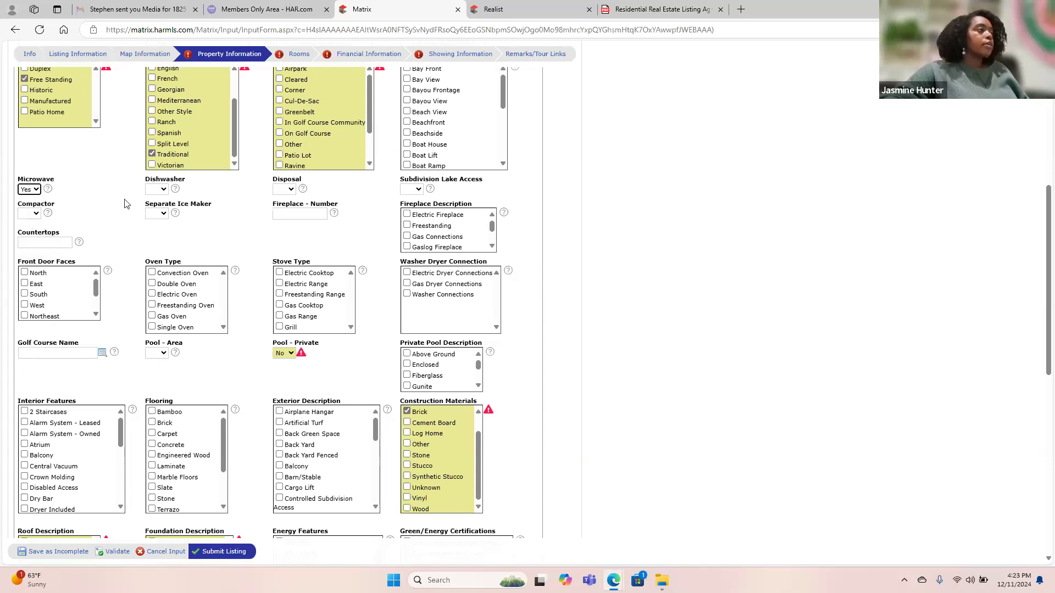
left_click(160, 189)
left_click(161, 218)
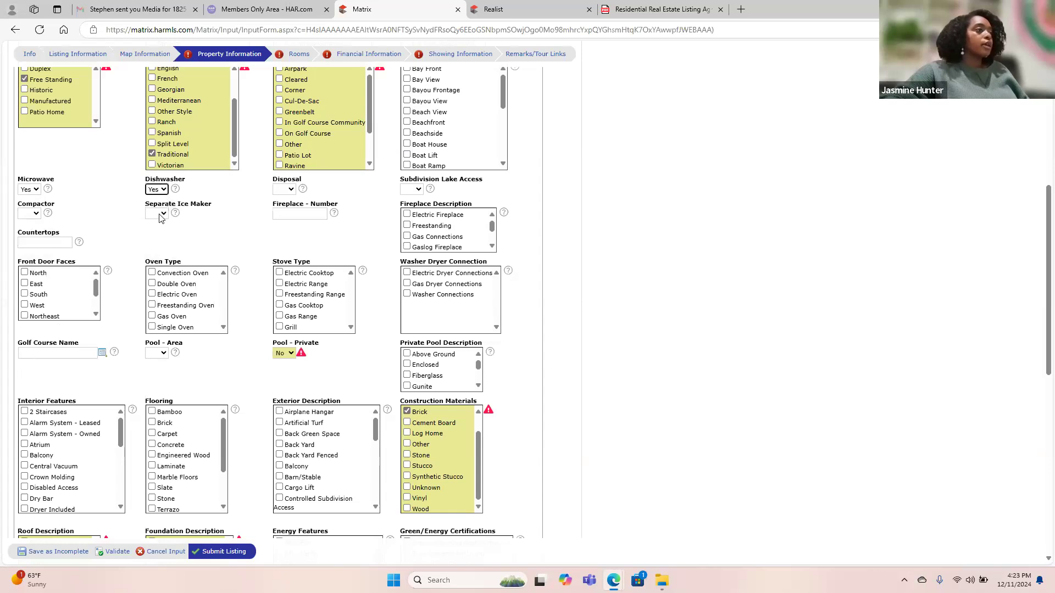
left_click(287, 189)
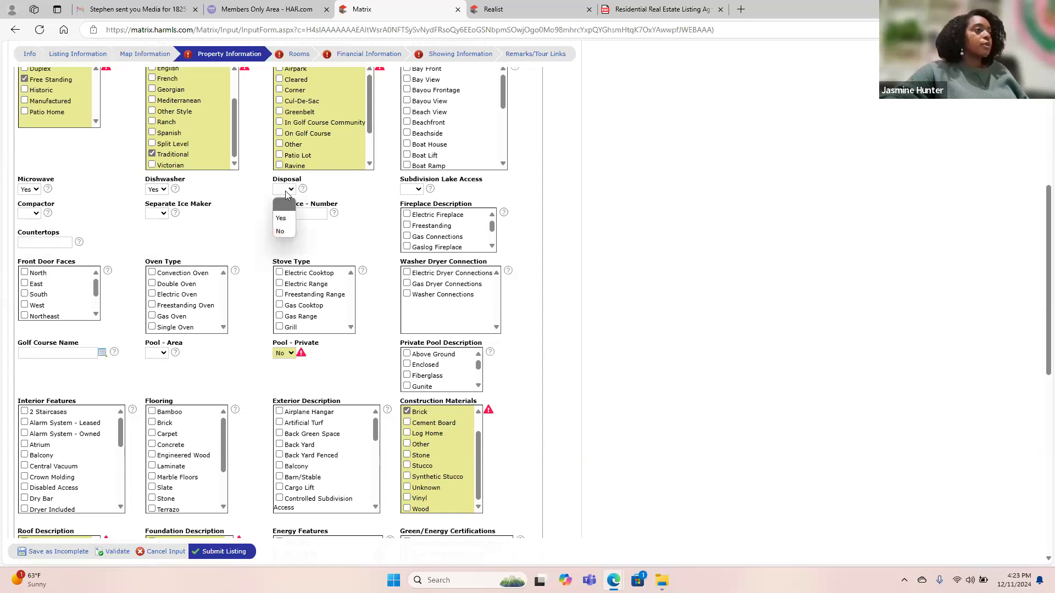
left_click(285, 224)
left_click(416, 189)
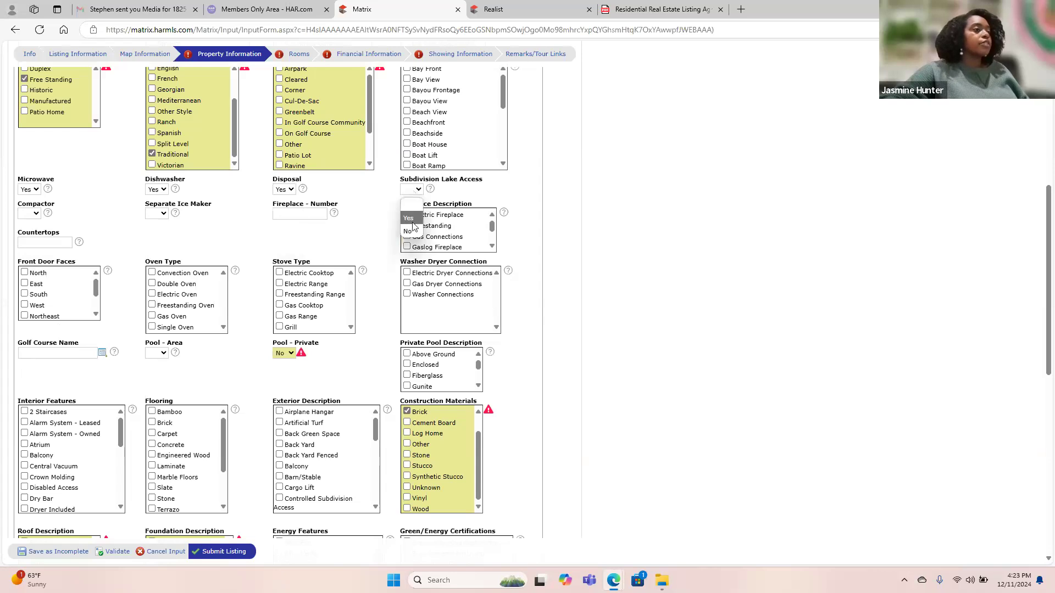
left_click(409, 231)
Enter 0 fireplaces and set Separate Ice Maker and Compactor to No.
left_click(315, 216)
type("0")
left_click(150, 215)
left_click(157, 255)
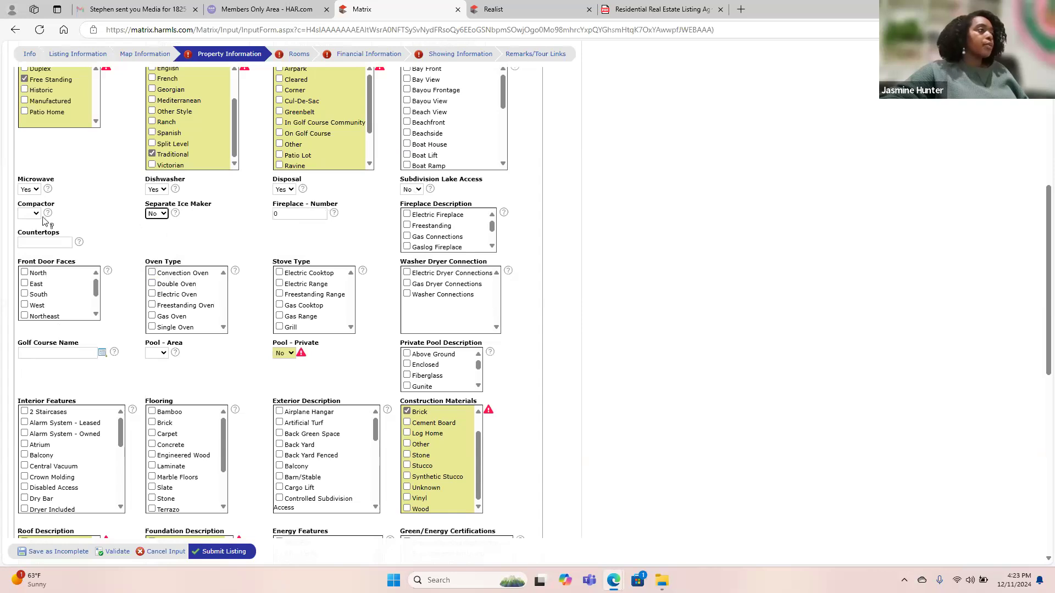
left_click(34, 215)
left_click(36, 255)
Check Gas Oven as the oven type and Gas Range as the stove type.
scroll(136, 229, "down", 2)
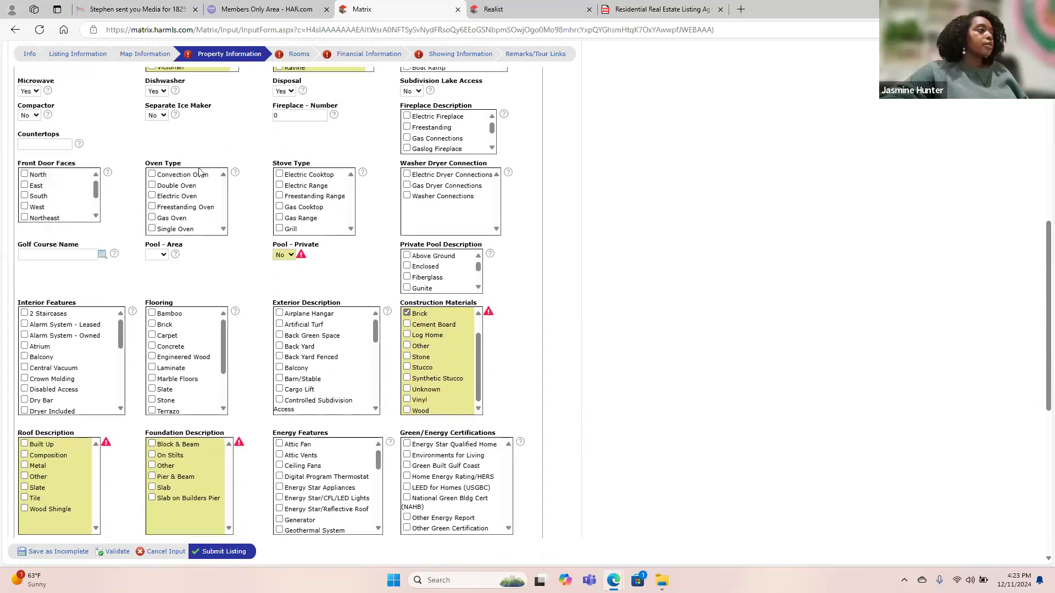
left_click(185, 198)
left_click(177, 218)
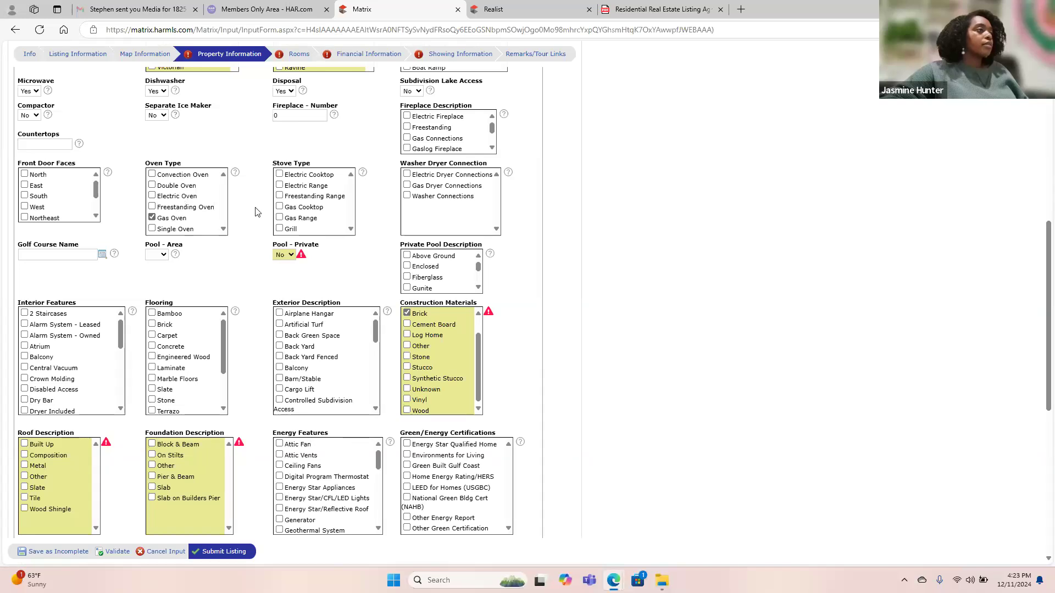
left_click(181, 218)
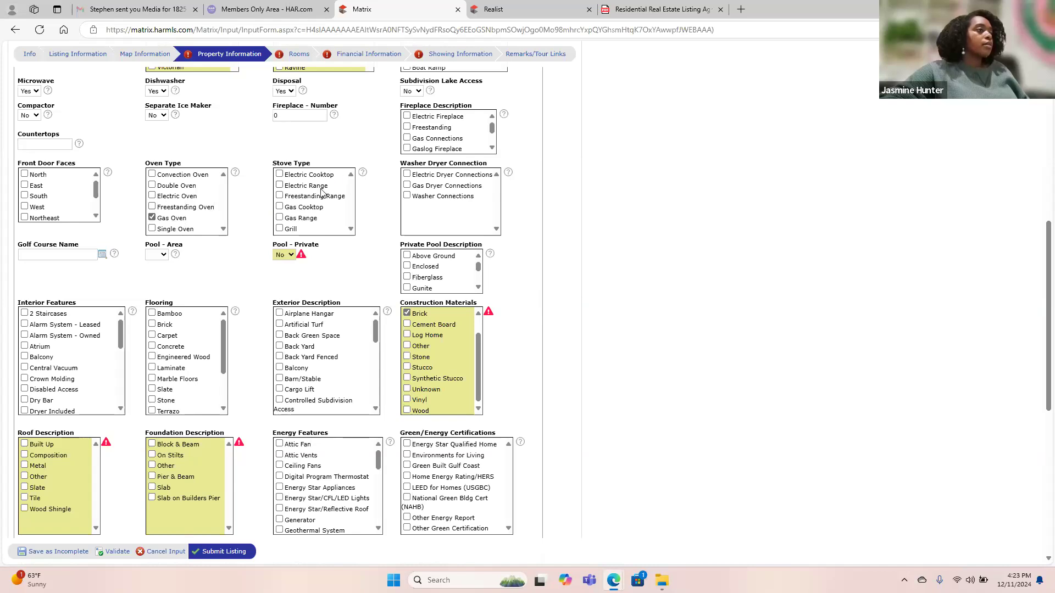
left_click(308, 222)
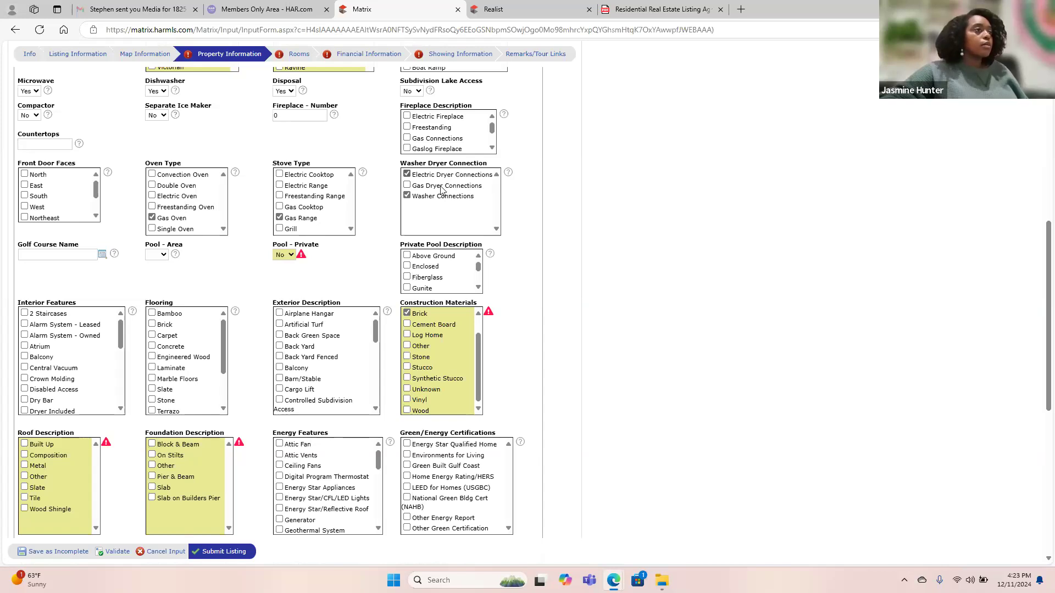
scroll(376, 272, "down", 3)
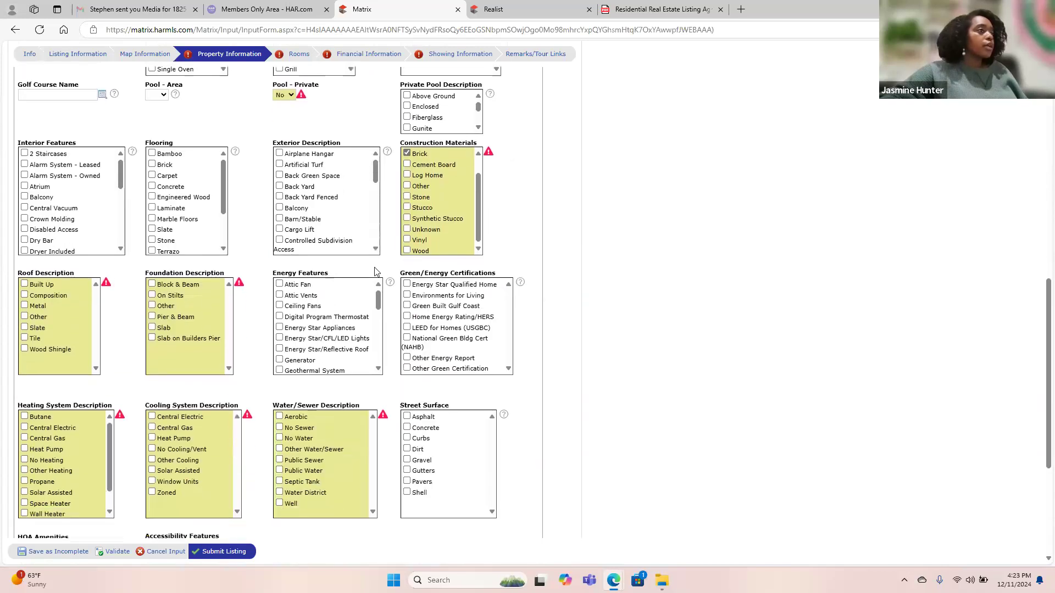
Check Central Electric as the cooling system.
scroll(185, 209, "down", 2)
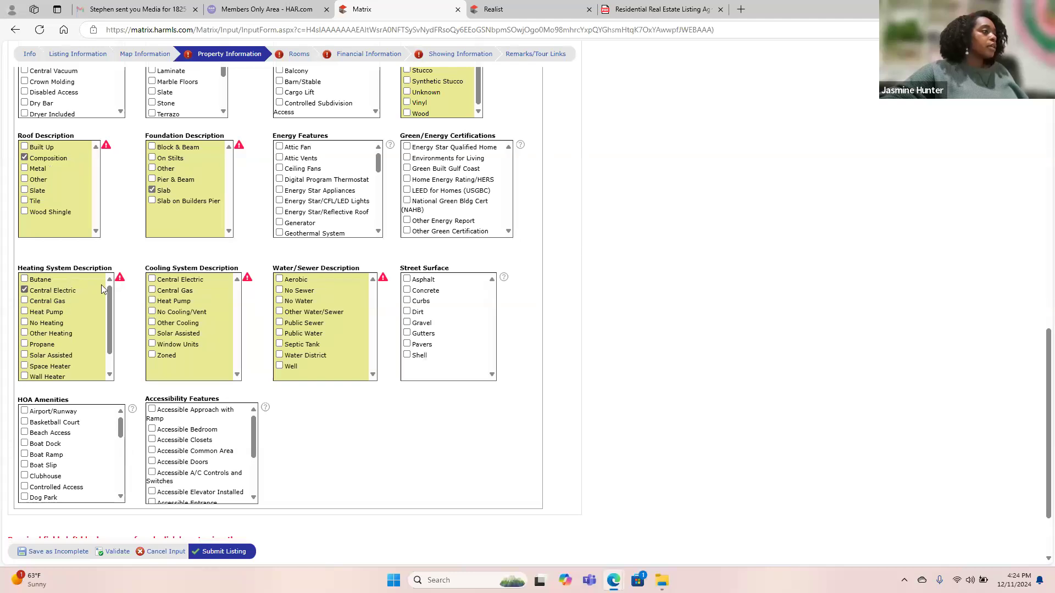
left_click(190, 279)
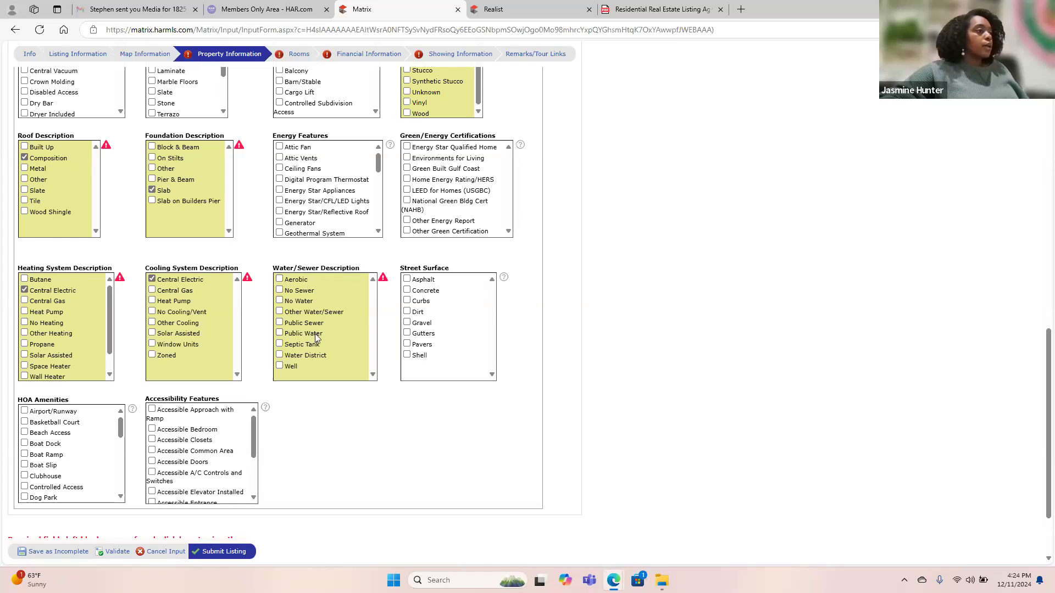
scroll(327, 424, "down", 3)
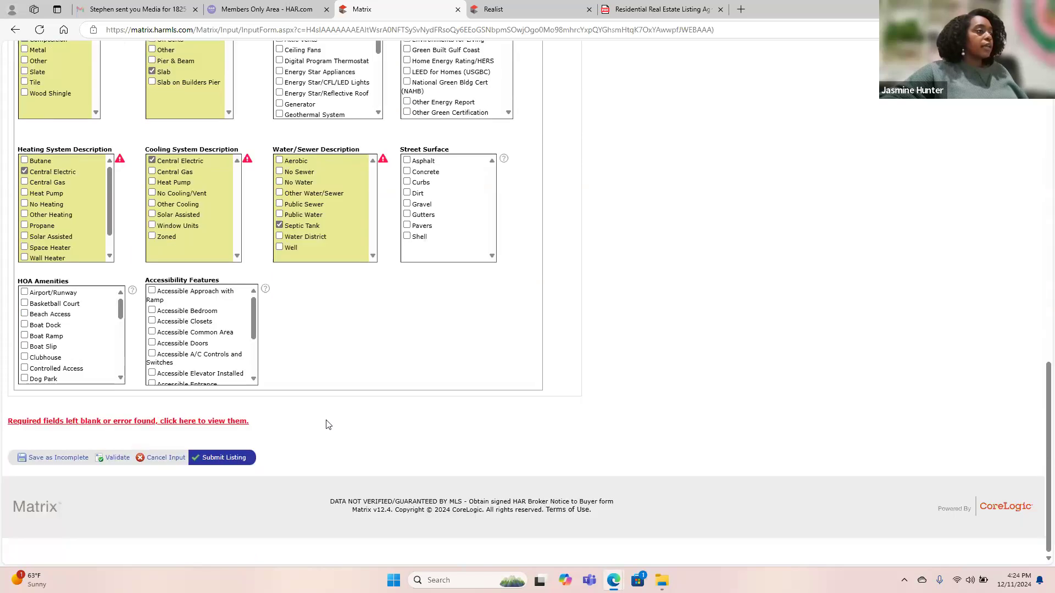
scroll(325, 424, "up", 10)
scroll(327, 420, "up", 2)
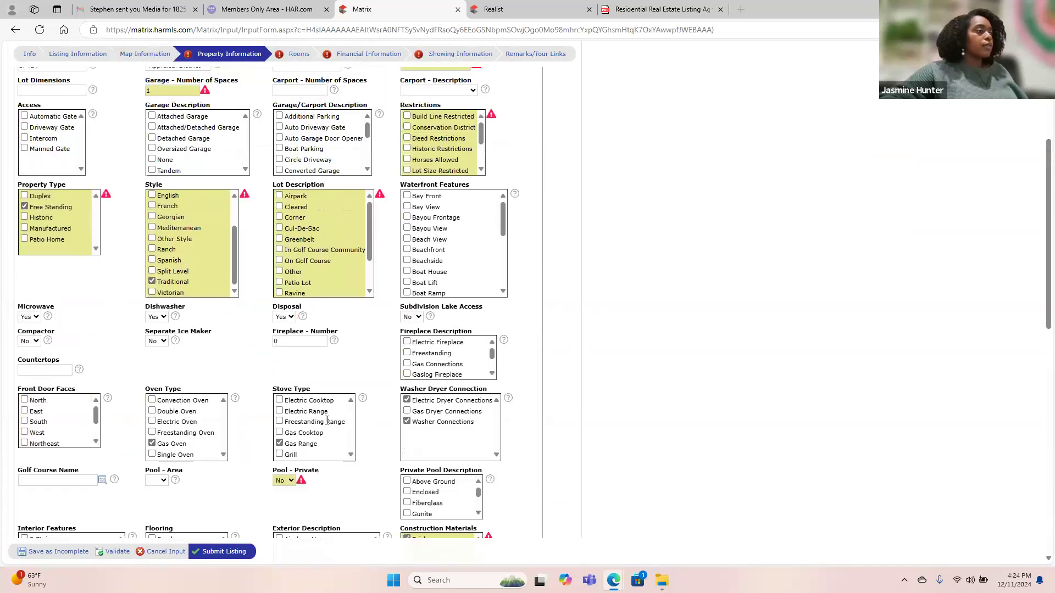
Mark the garage Attached, set acreage to 1/2 Up to 1 Acre, and re-validate.
left_click(116, 554)
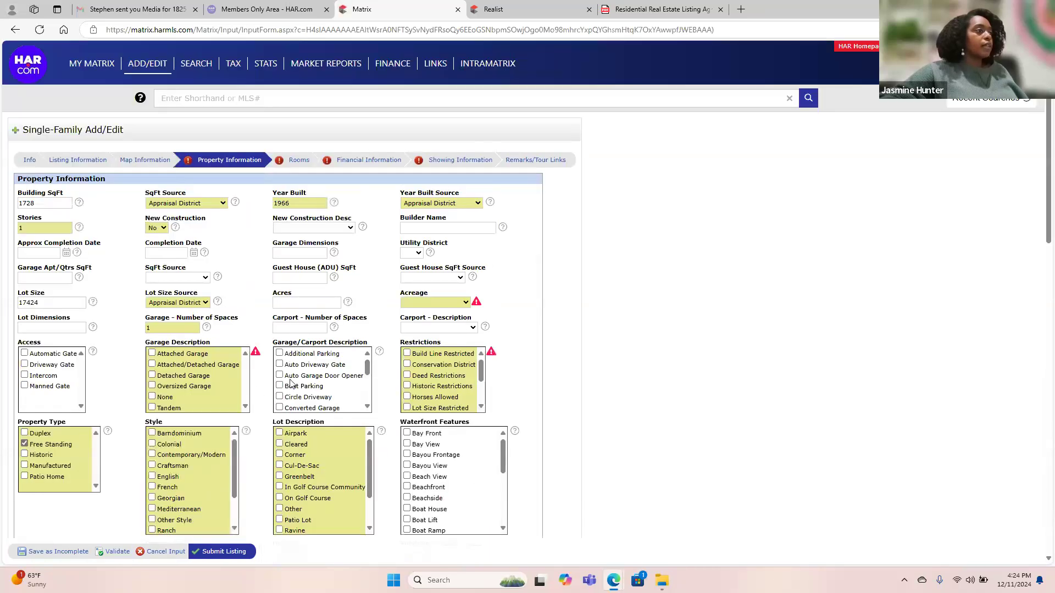
left_click(187, 358)
scroll(448, 391, "down", 2)
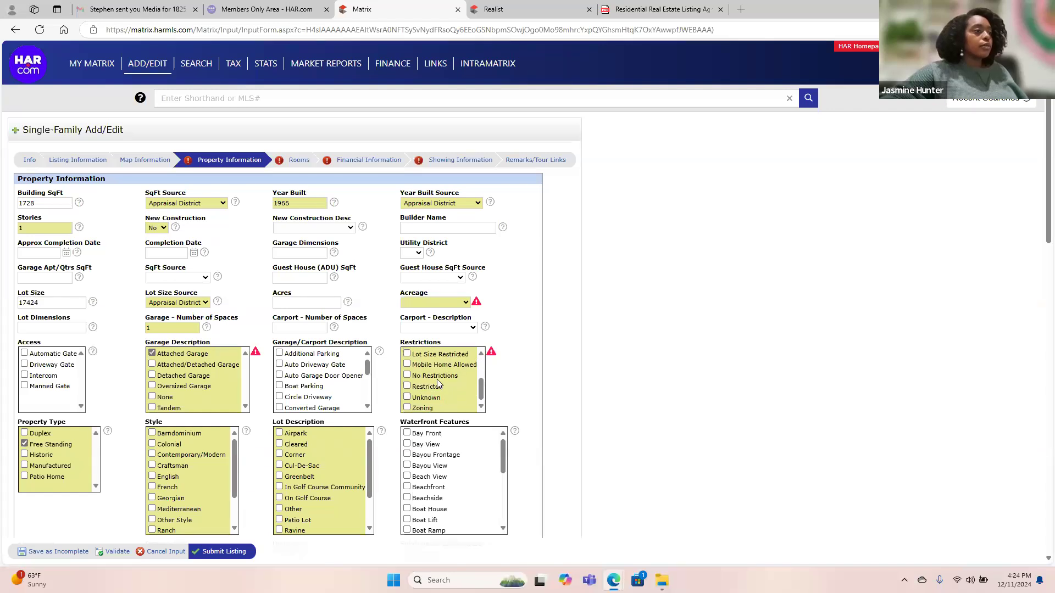
left_click(109, 553)
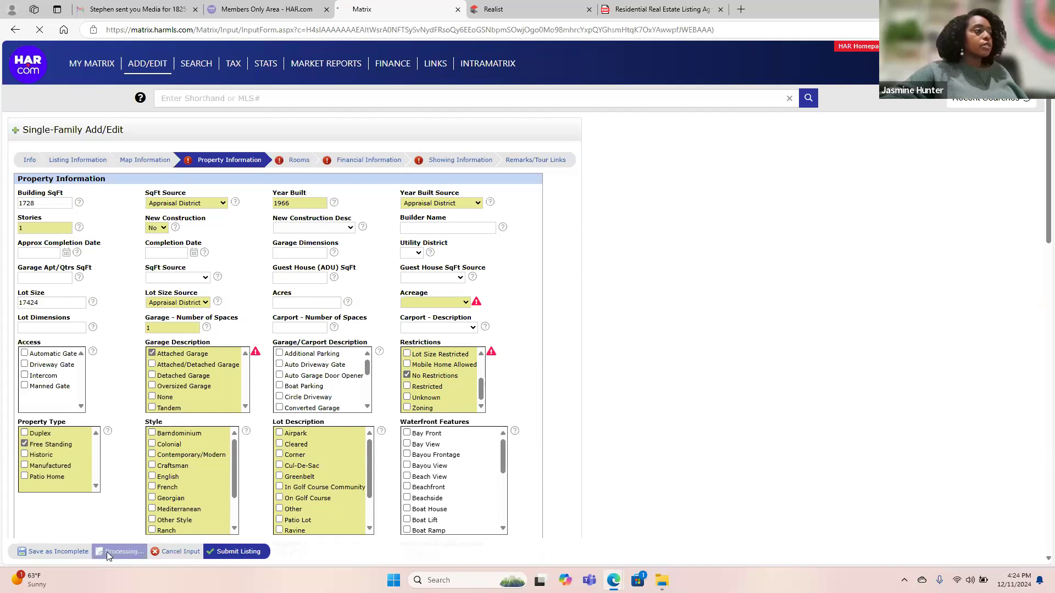
left_click(434, 303)
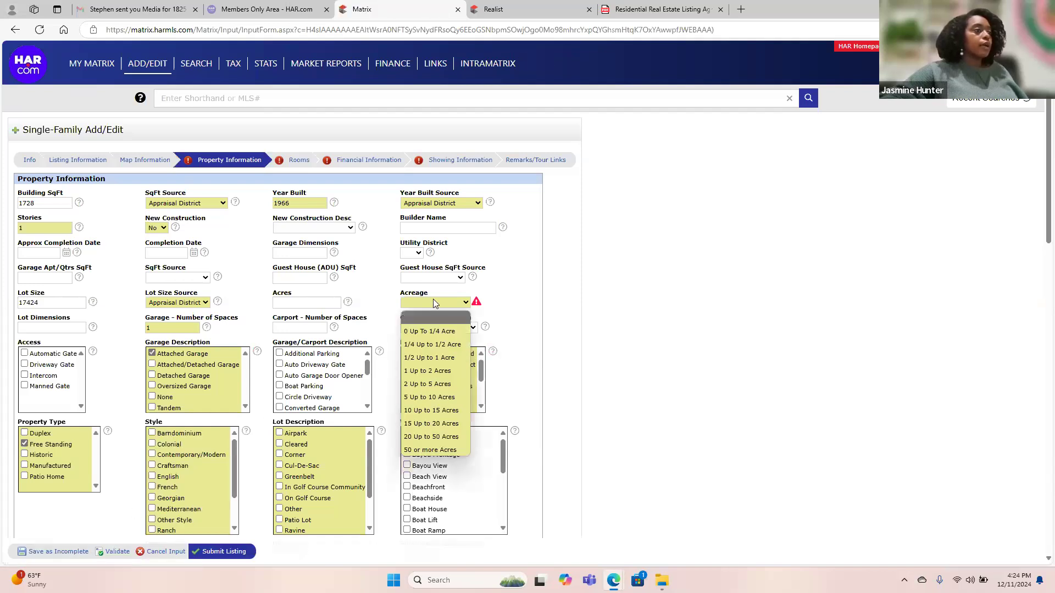
left_click(434, 361)
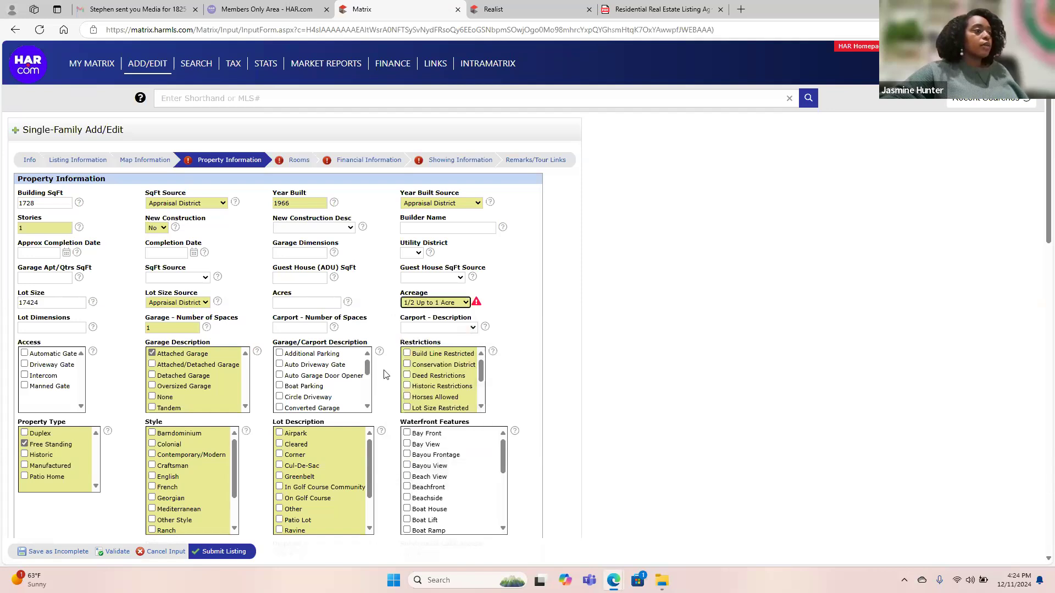
left_click(107, 551)
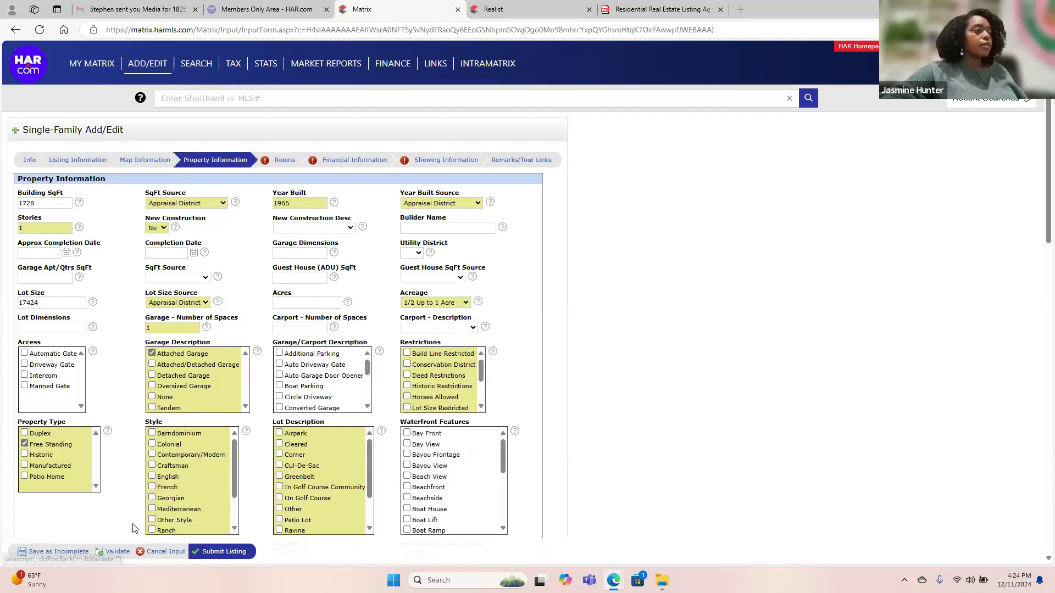
left_click(284, 161)
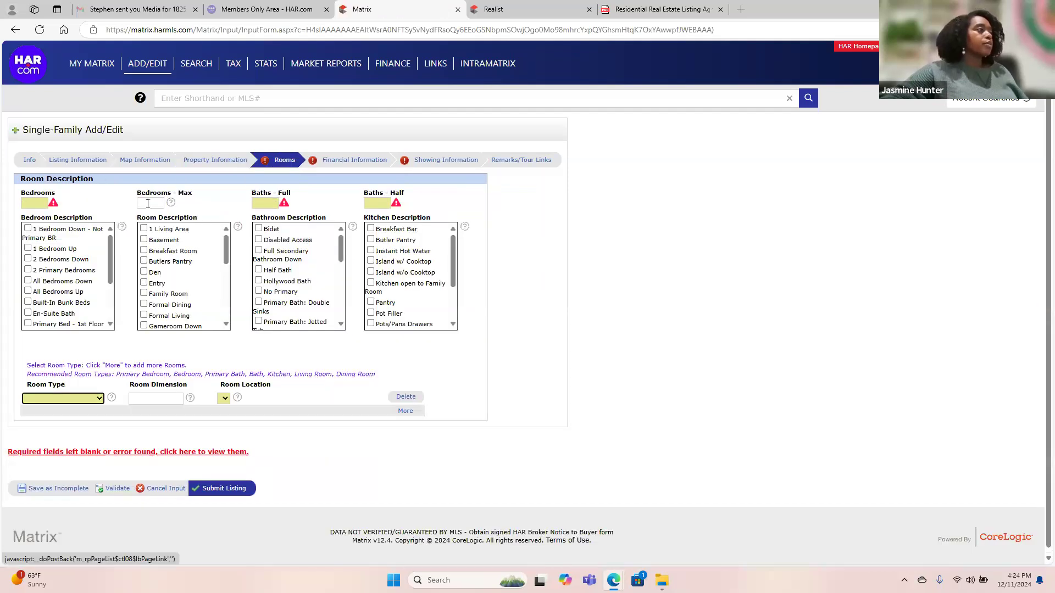
Enter 3 as the number of bedrooms.
left_click(44, 204)
type("3")
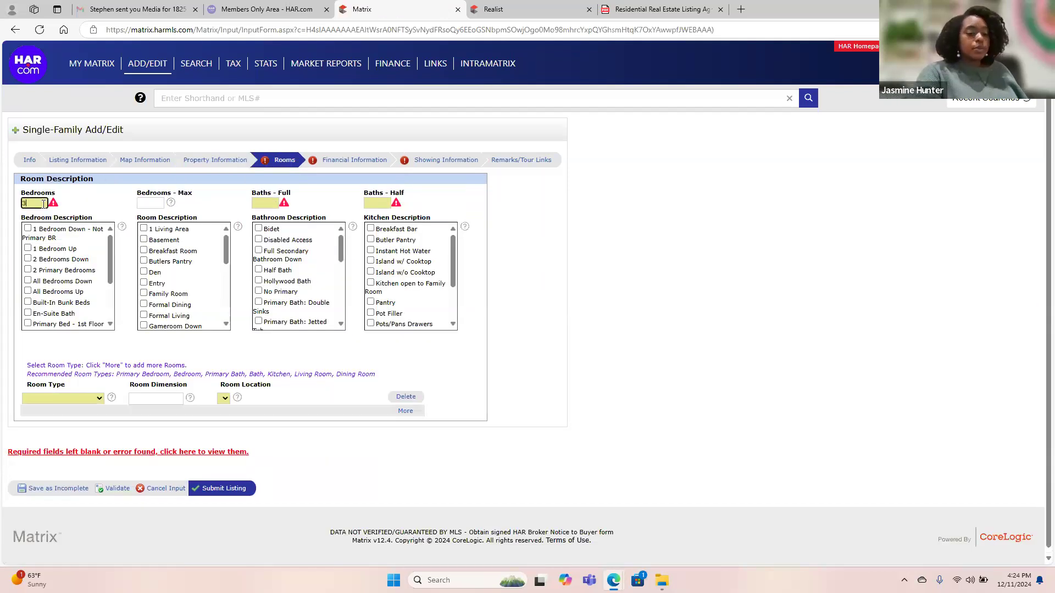
key("Tab")
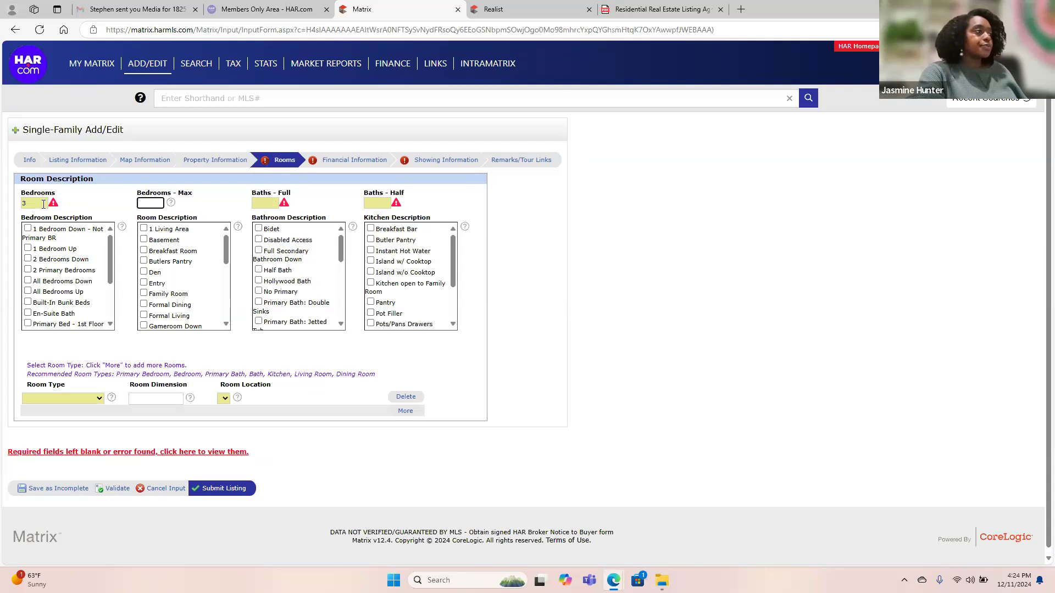
key("Tab")
key("Tab")
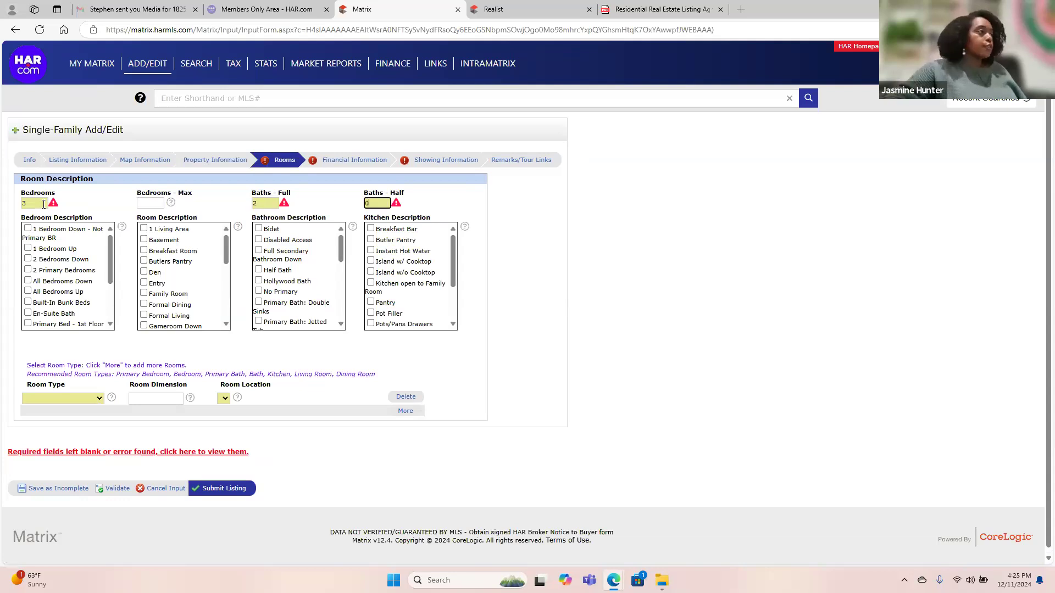
Make the first room a Primary Bedroom on the 1st floor and add another room row.
left_click(98, 399)
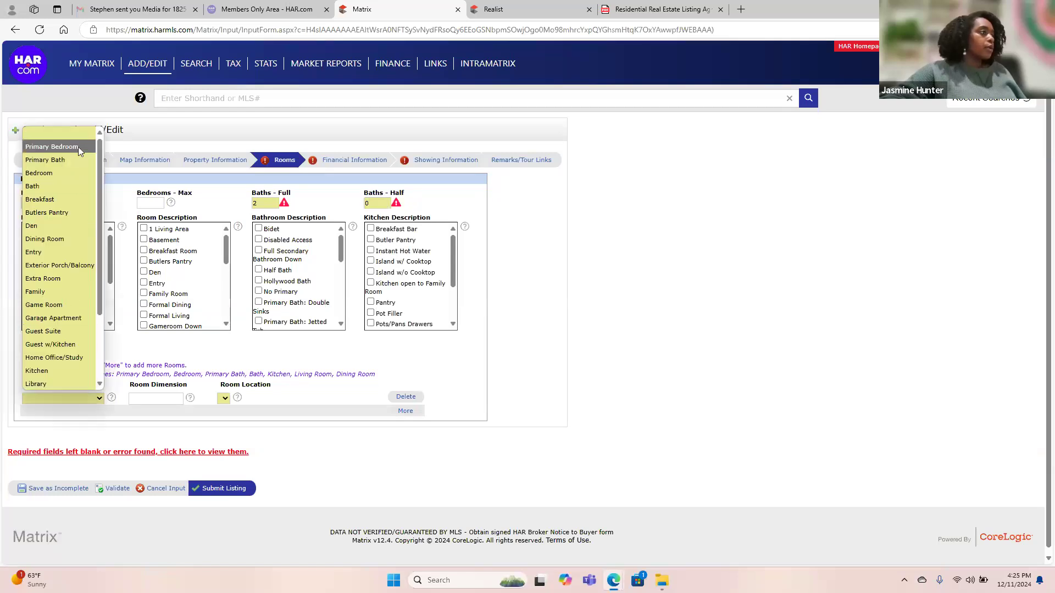
left_click(78, 147)
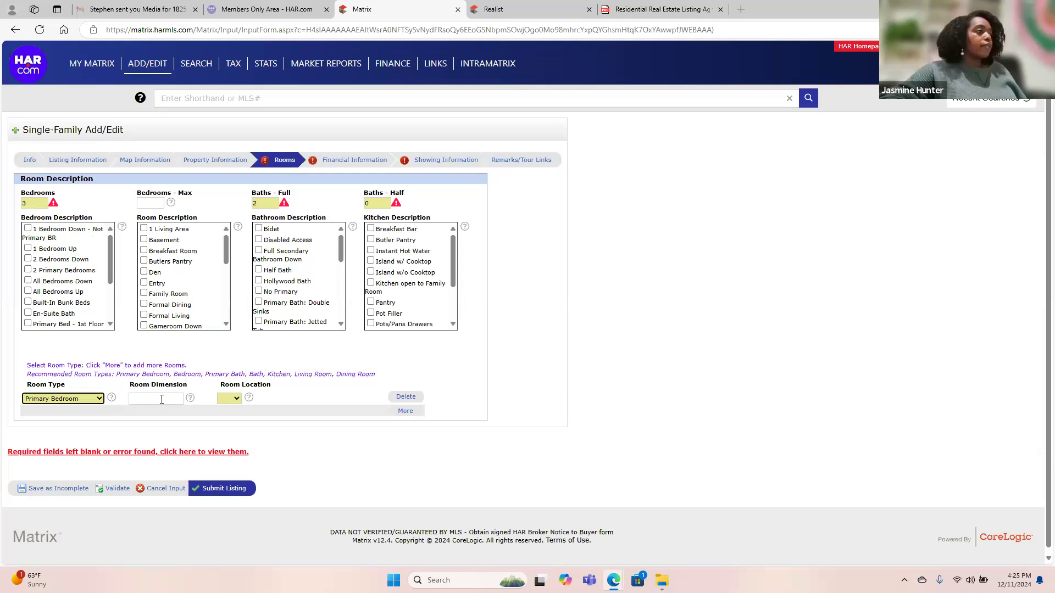
right_click(234, 398)
left_click(236, 399)
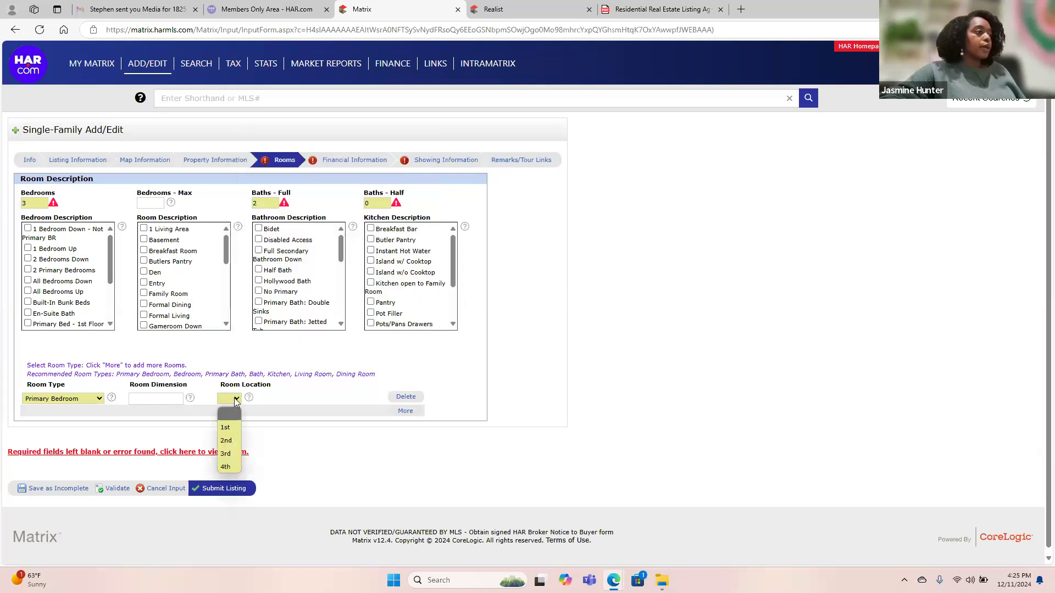
left_click(232, 428)
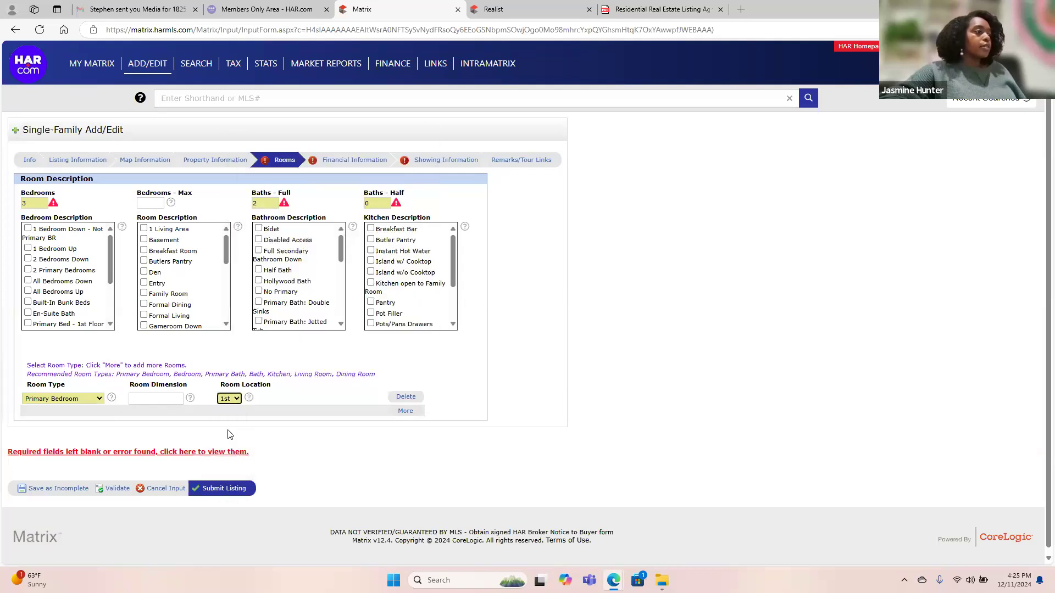
left_click(405, 412)
Set the second and third rooms to Bedroom, both on the 1st floor.
left_click(53, 415)
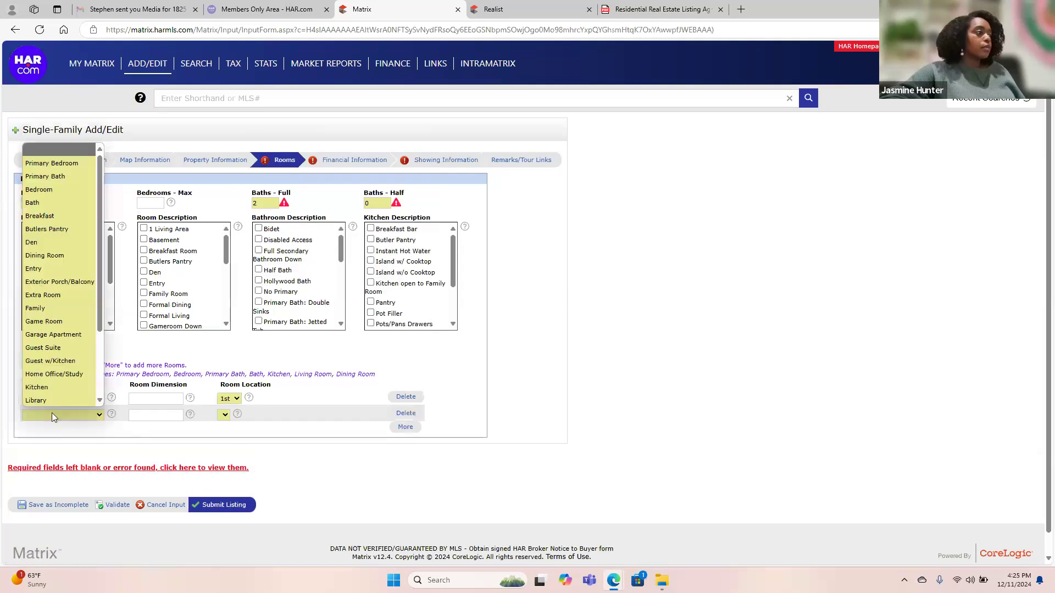
left_click(53, 189)
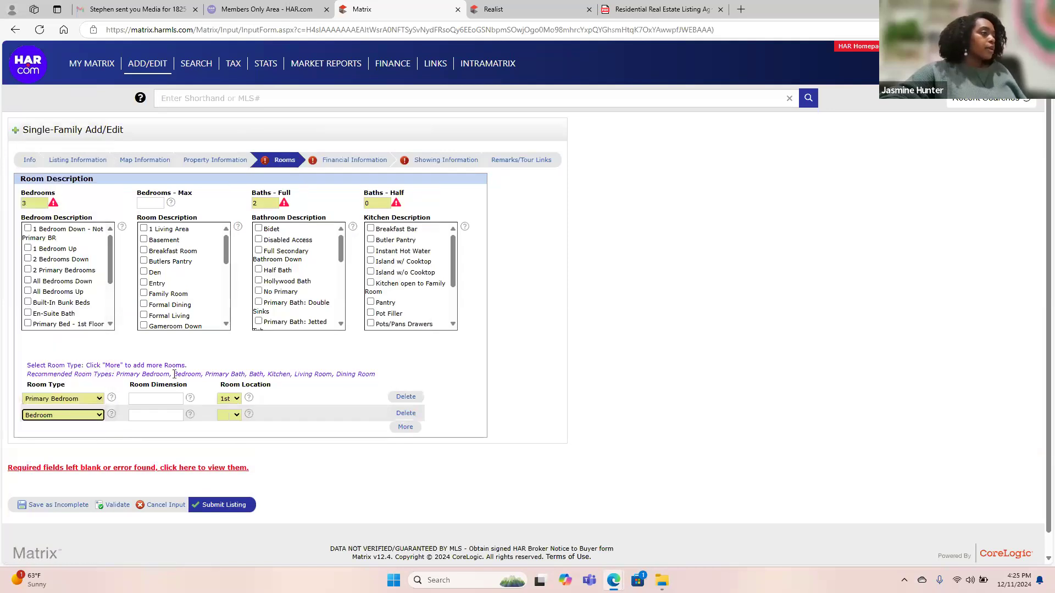
left_click(229, 415)
left_click(229, 448)
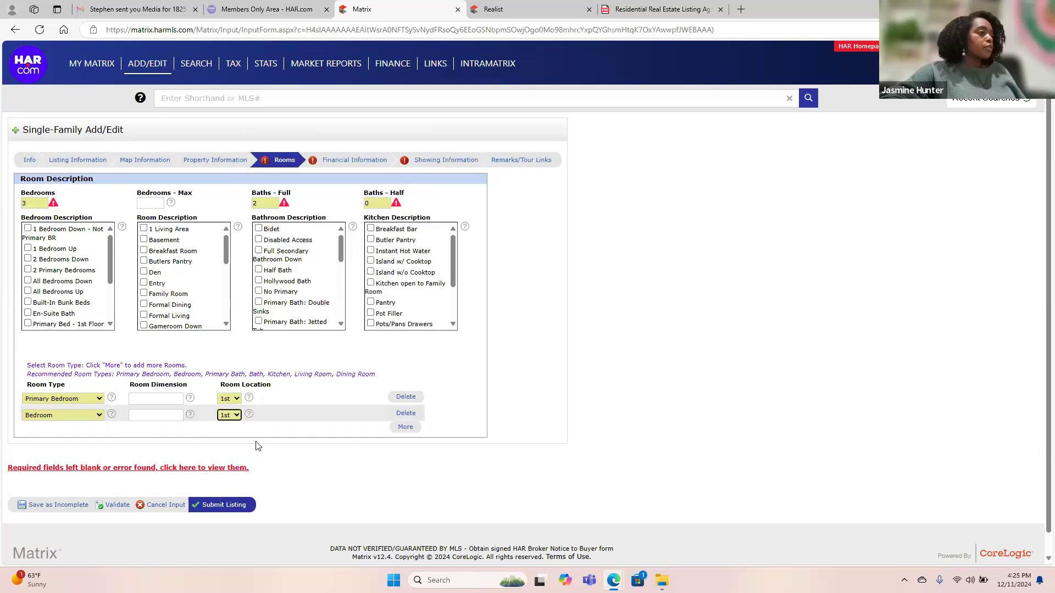
left_click(405, 426)
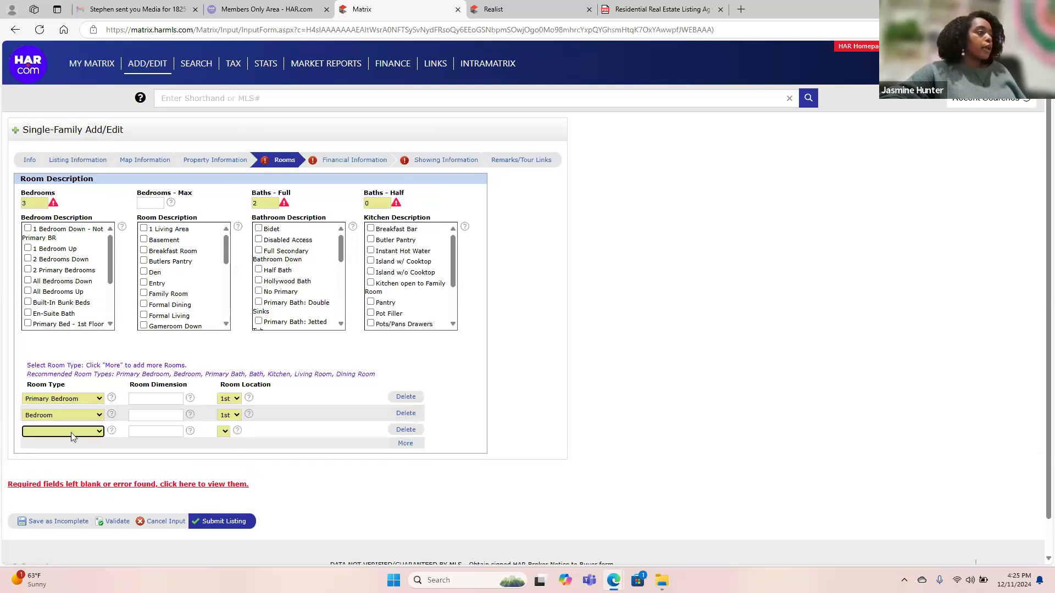
left_click(72, 434)
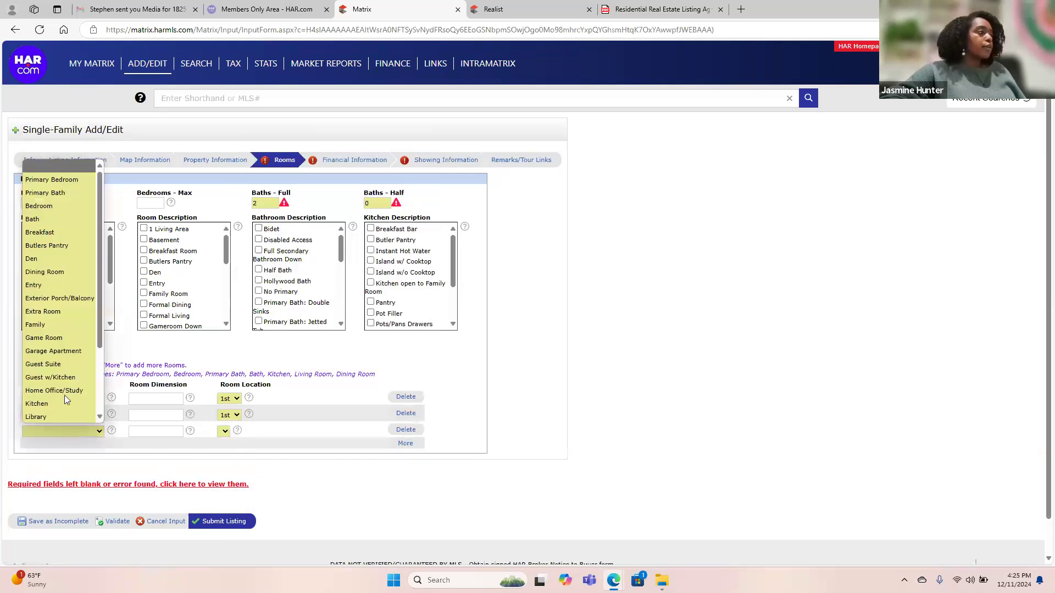
left_click(58, 179)
left_click(62, 432)
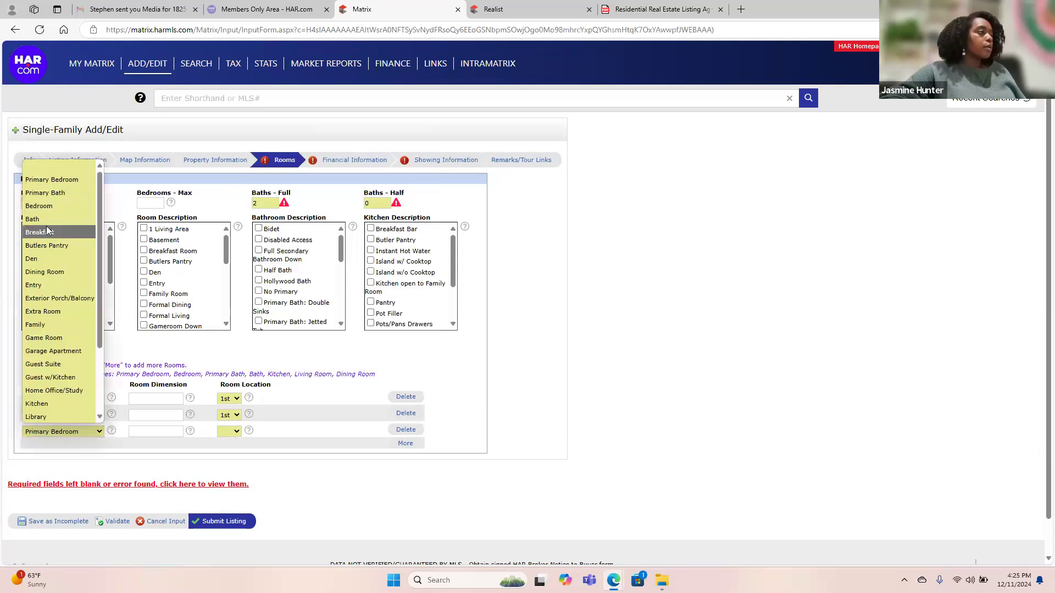
left_click(48, 206)
left_click(229, 432)
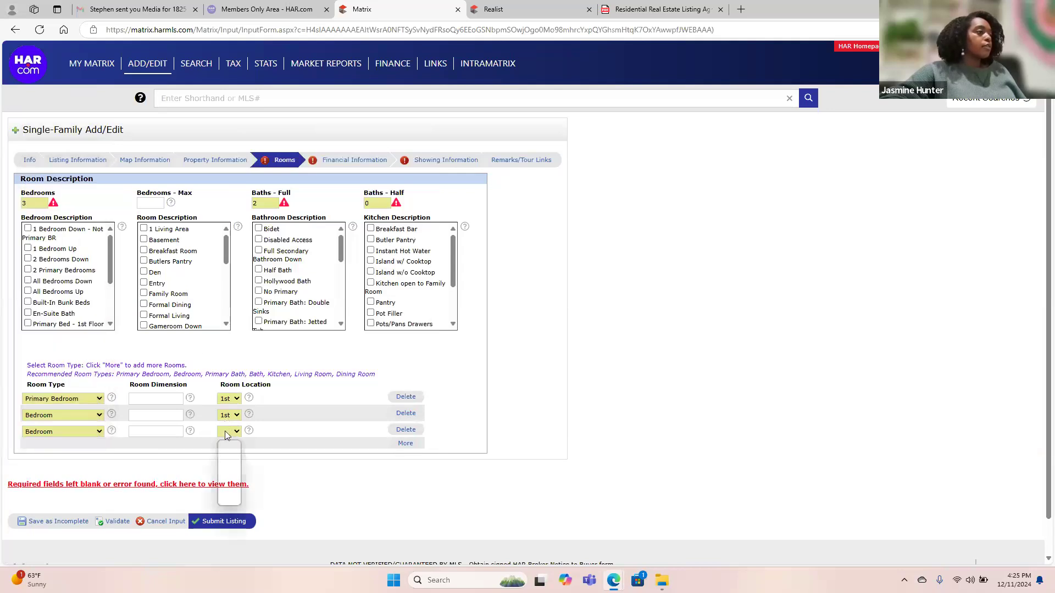
left_click(233, 468)
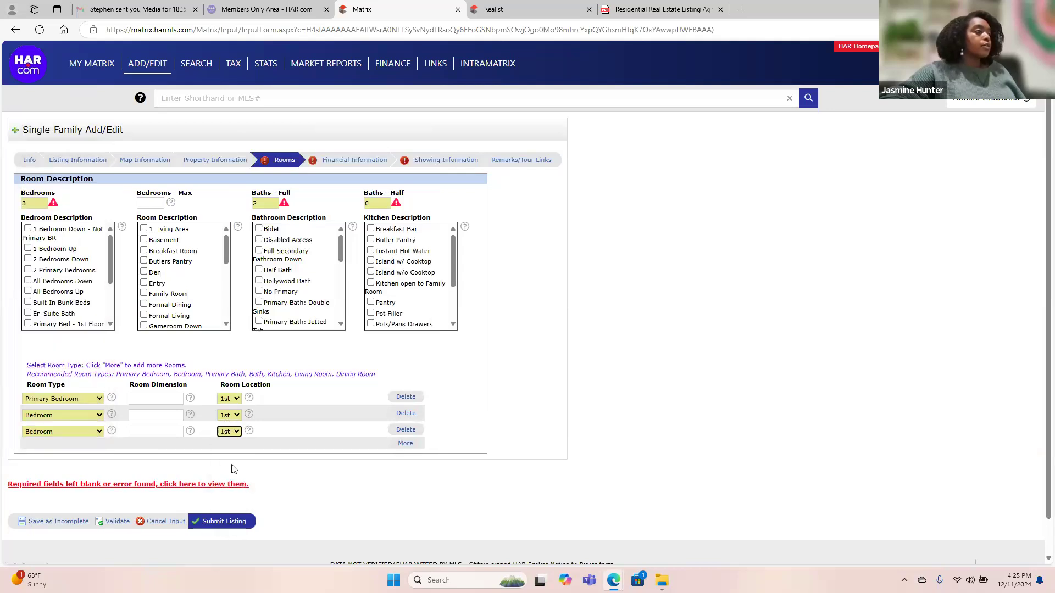
Enter room dimensions 15x18, 12x14 and 12x14, then validate the Rooms entries.
left_click(163, 398)
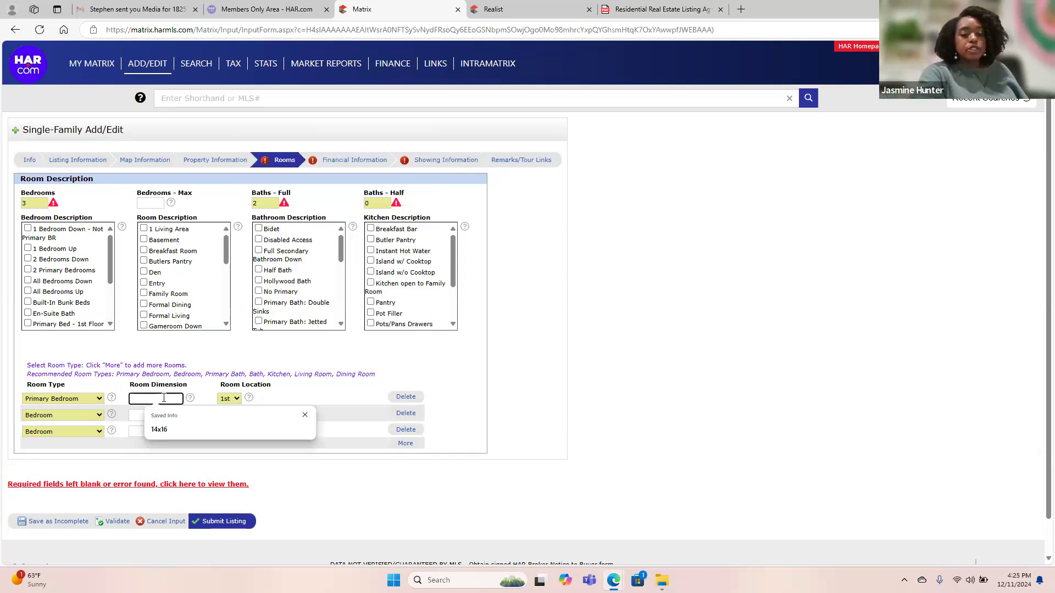
type("15x18")
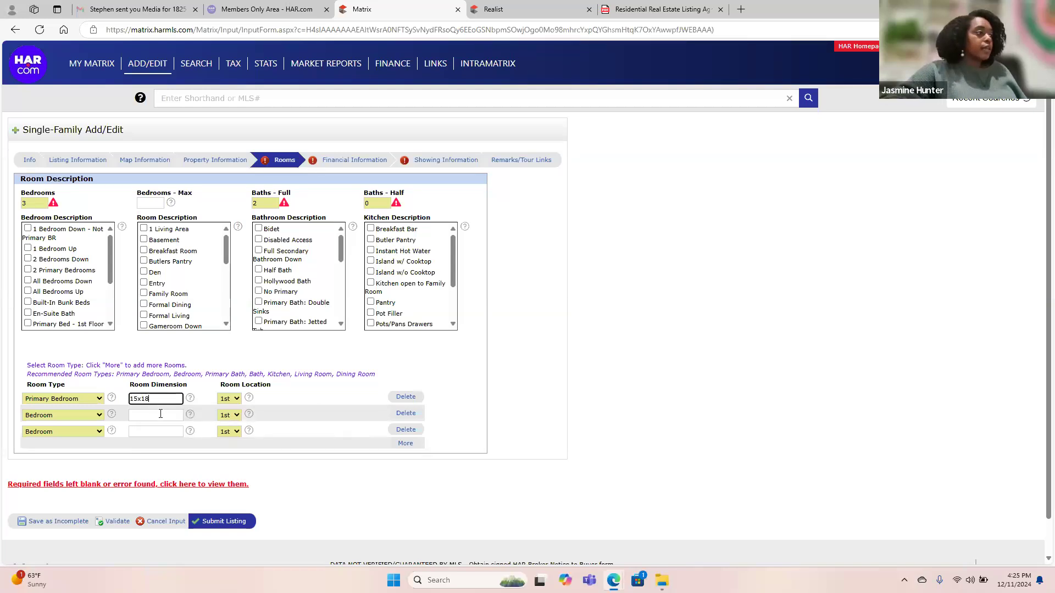
left_click(160, 414)
type("12x14")
left_click(159, 431)
type("12")
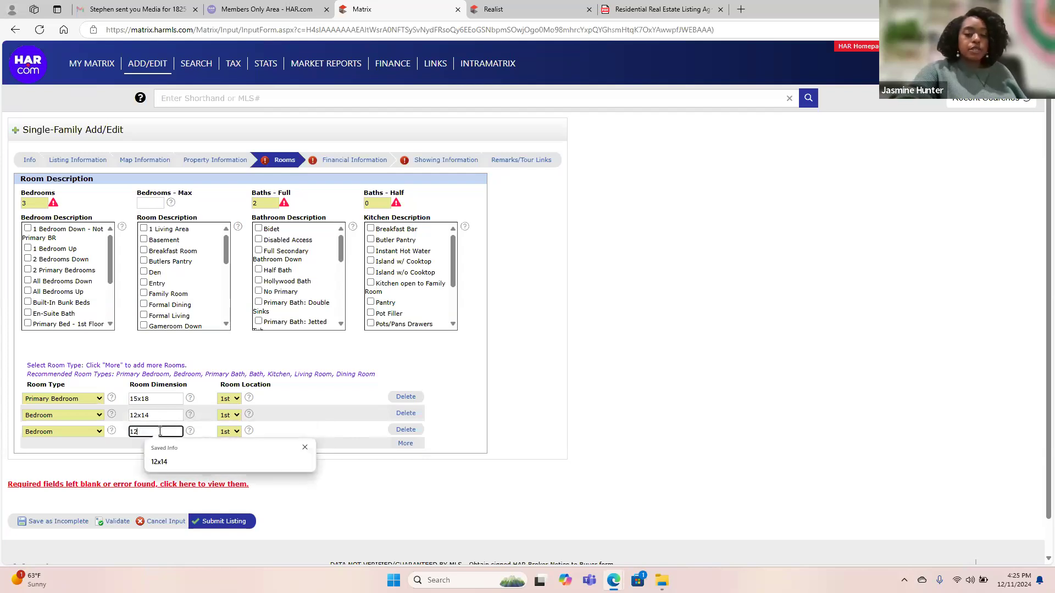
key("Tab")
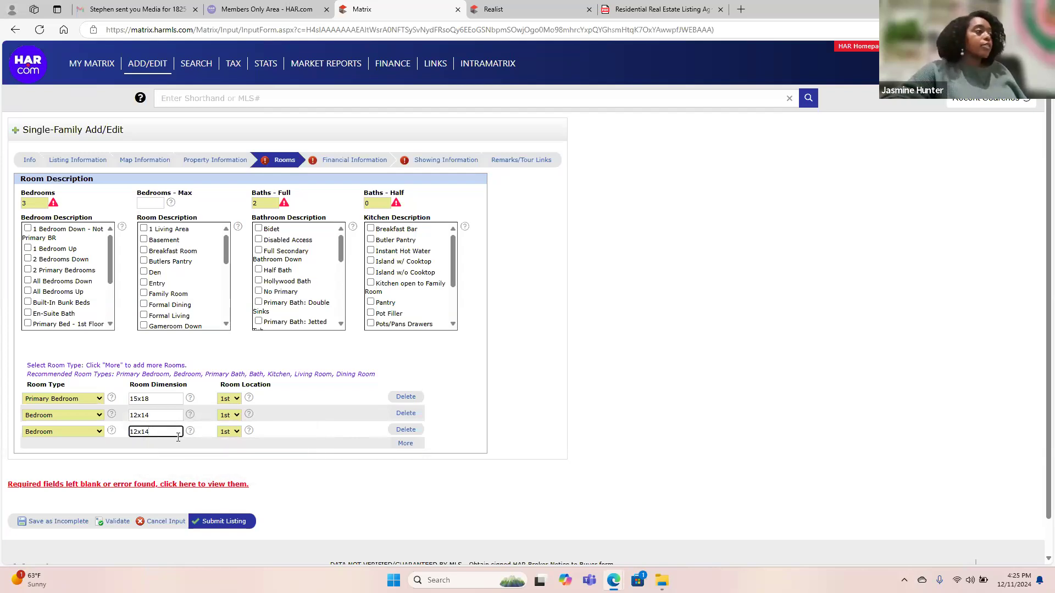
left_click(330, 475)
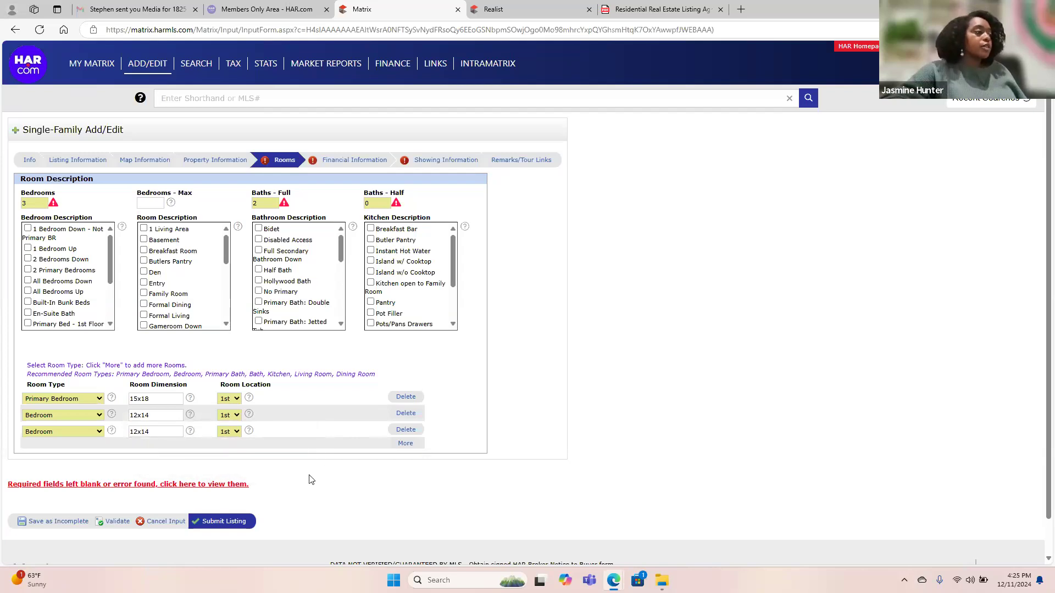
left_click(115, 521)
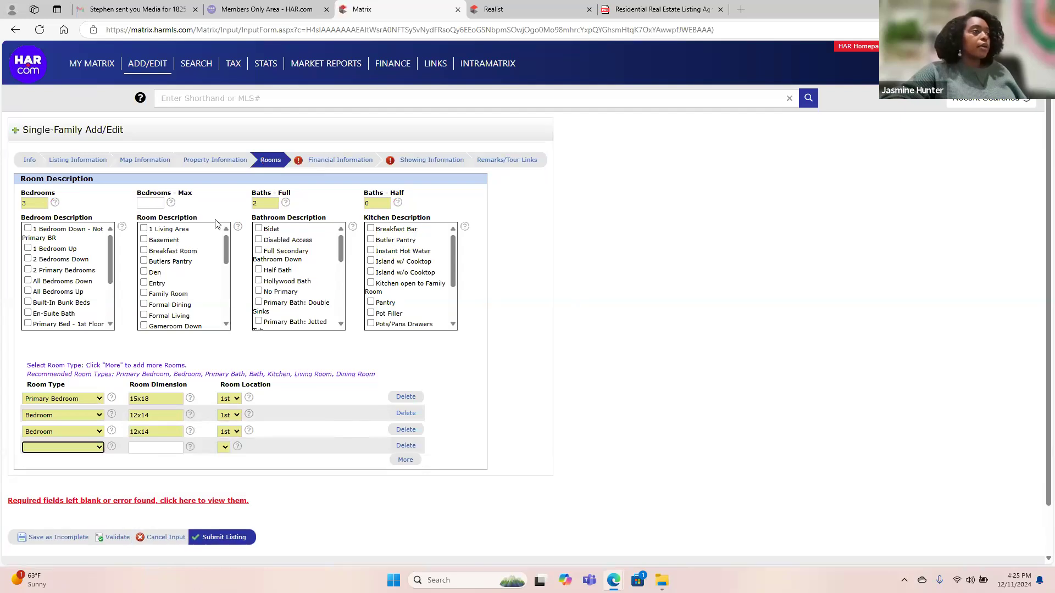
On Financial Information, set Mandatory HOA to No and validate.
left_click(331, 160)
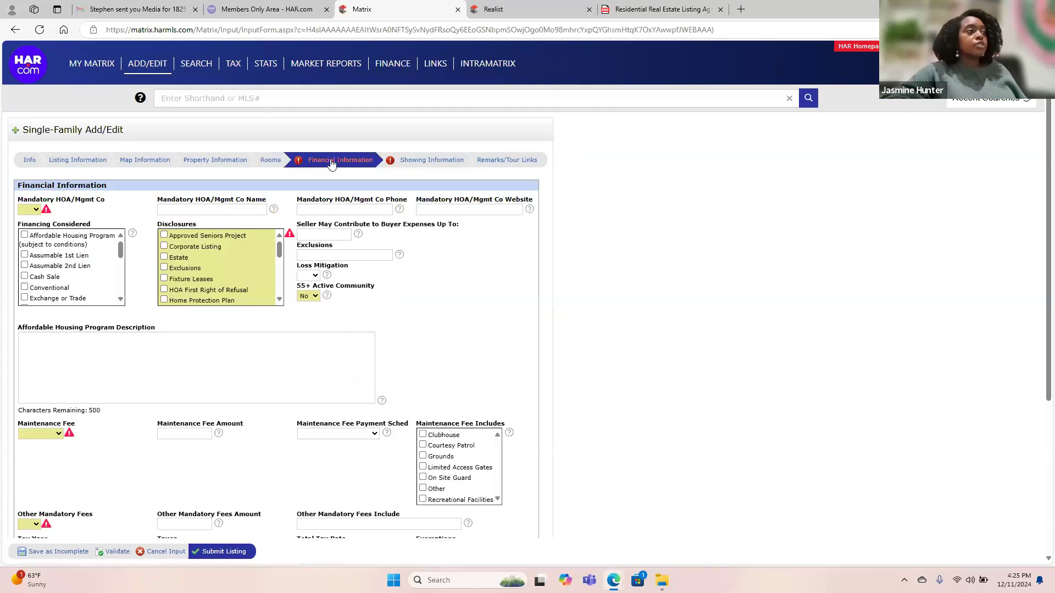
left_click(32, 209)
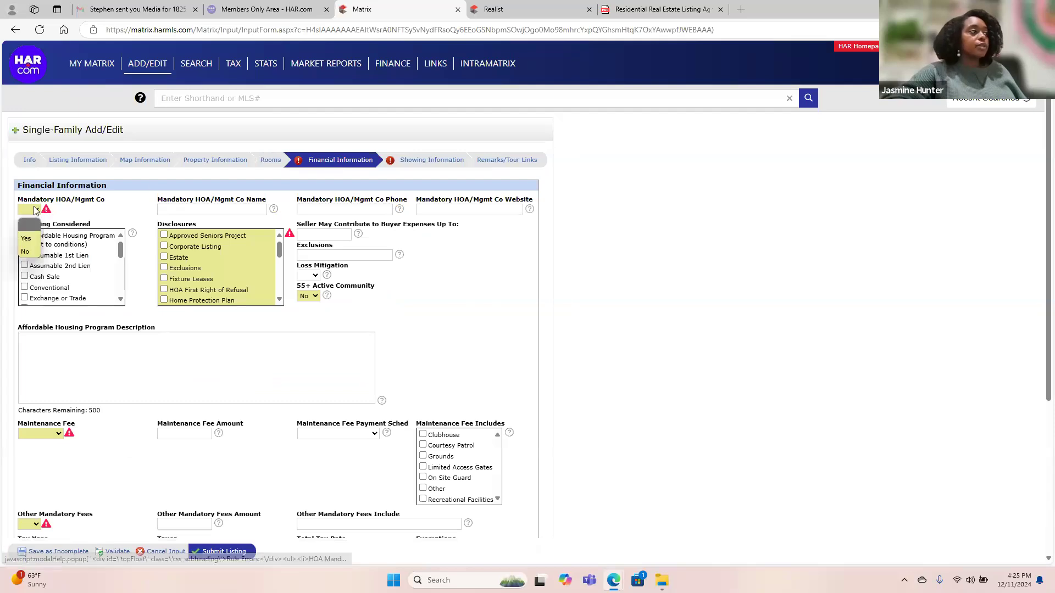
left_click(33, 251)
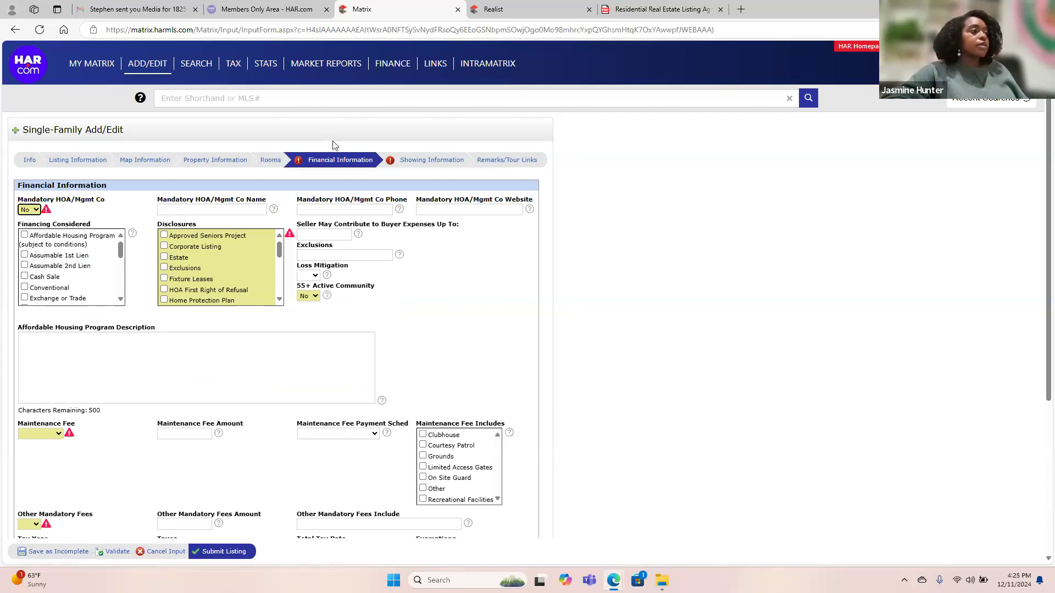
left_click(132, 211)
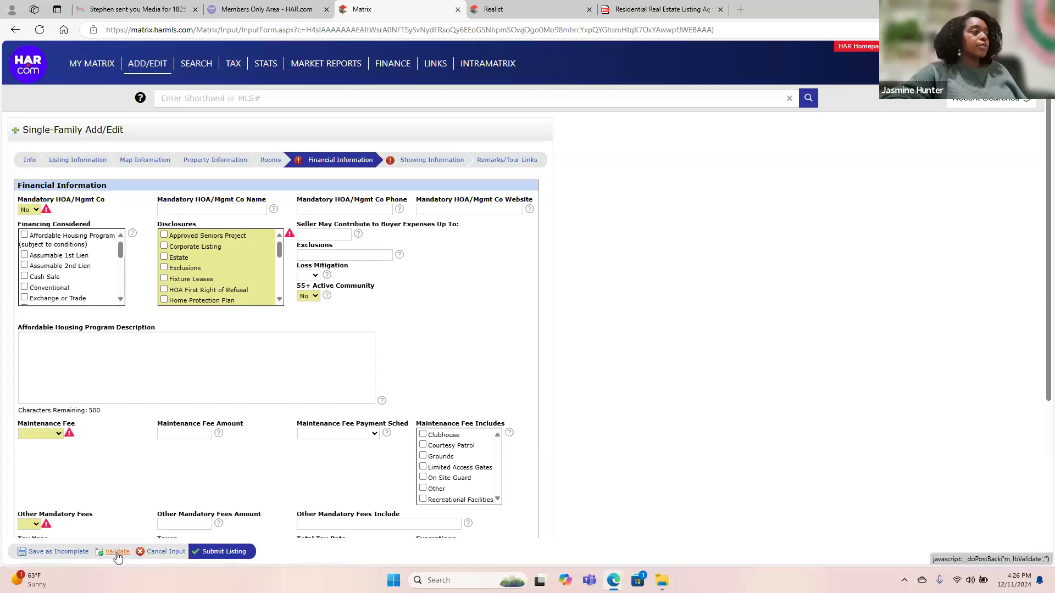
left_click(117, 552)
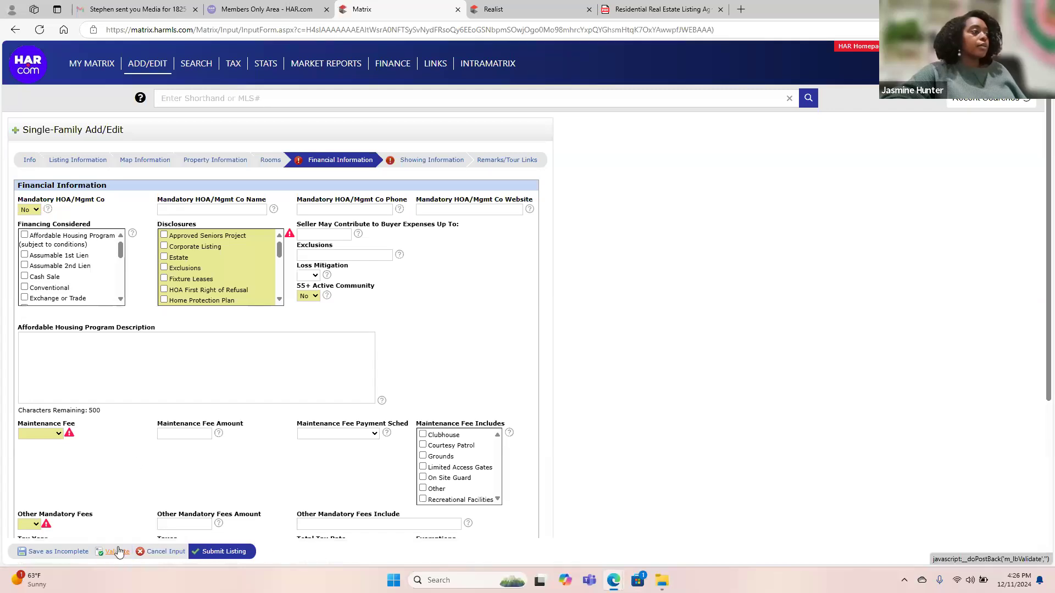
Set Maintenance Fee and Other Mandatory Fees to No, check No Disclosures, and validate.
left_click(40, 434)
left_click(42, 476)
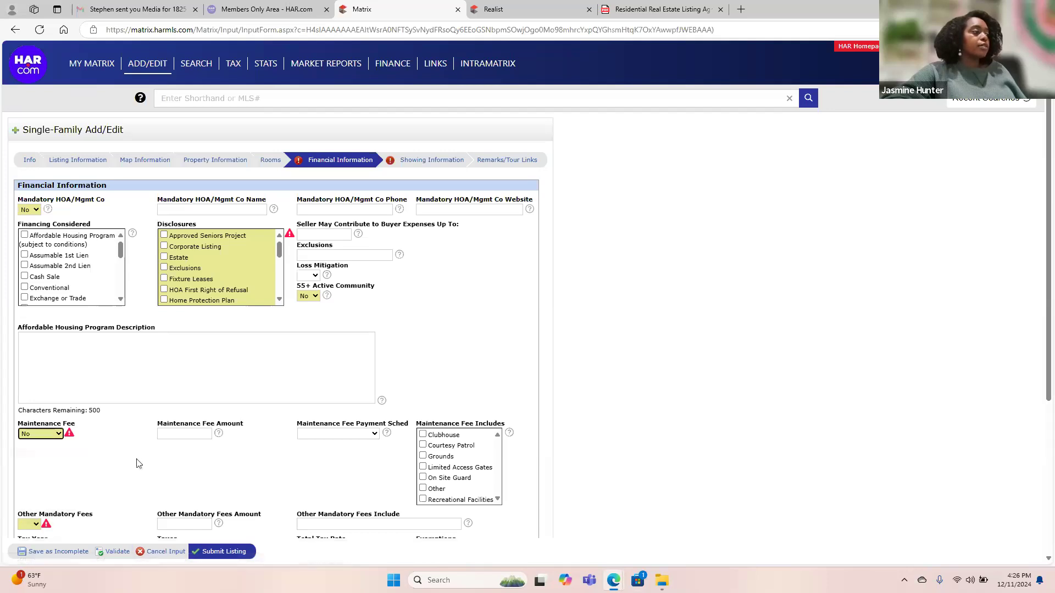
scroll(136, 463, "down", 2)
left_click(32, 399)
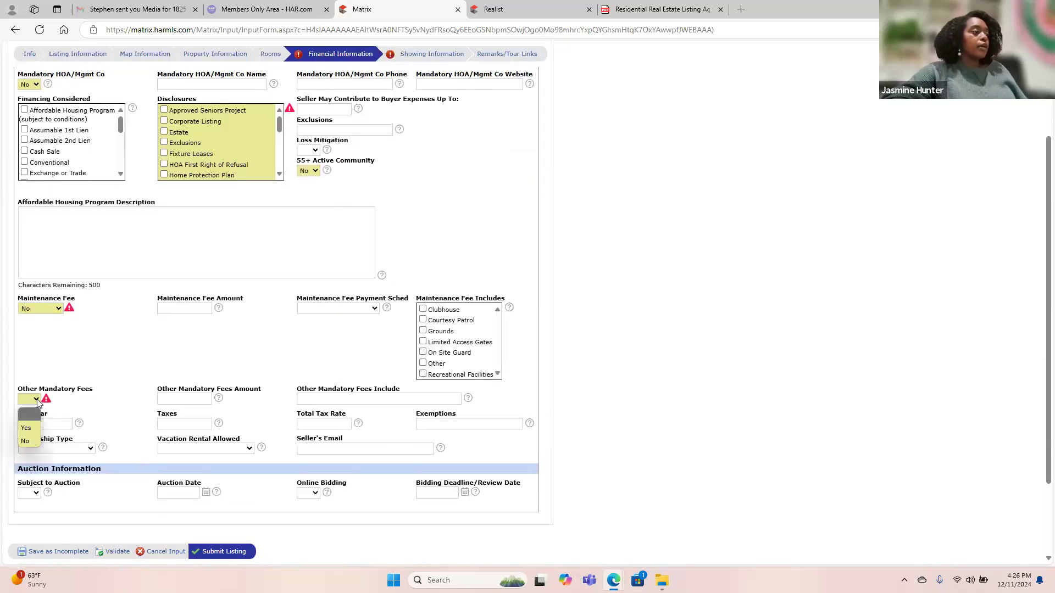
left_click(31, 448)
scroll(112, 385, "up", 2)
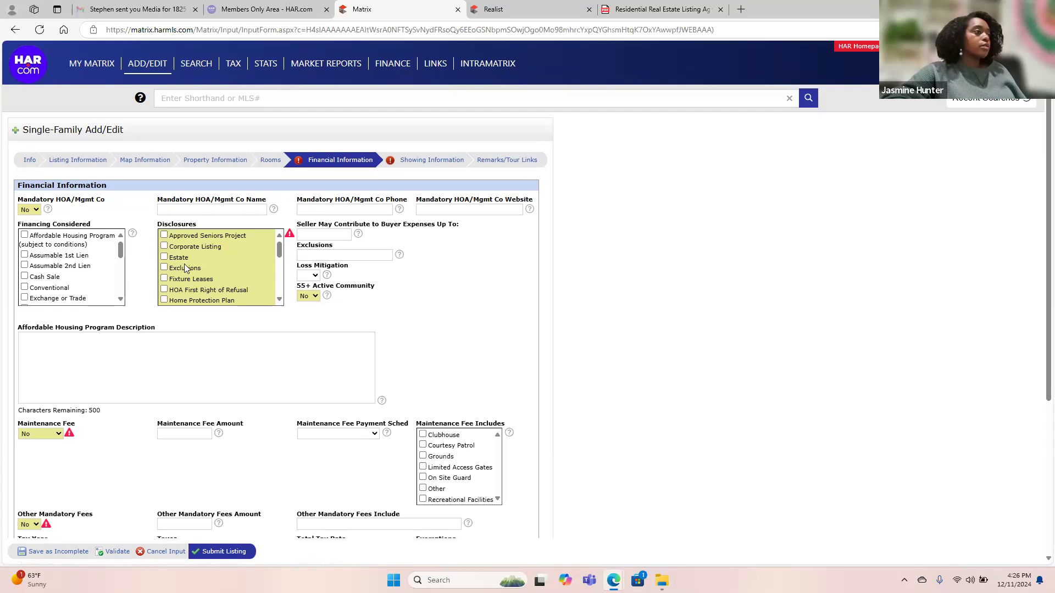
scroll(203, 290, "down", 2)
scroll(202, 287, "down", 3)
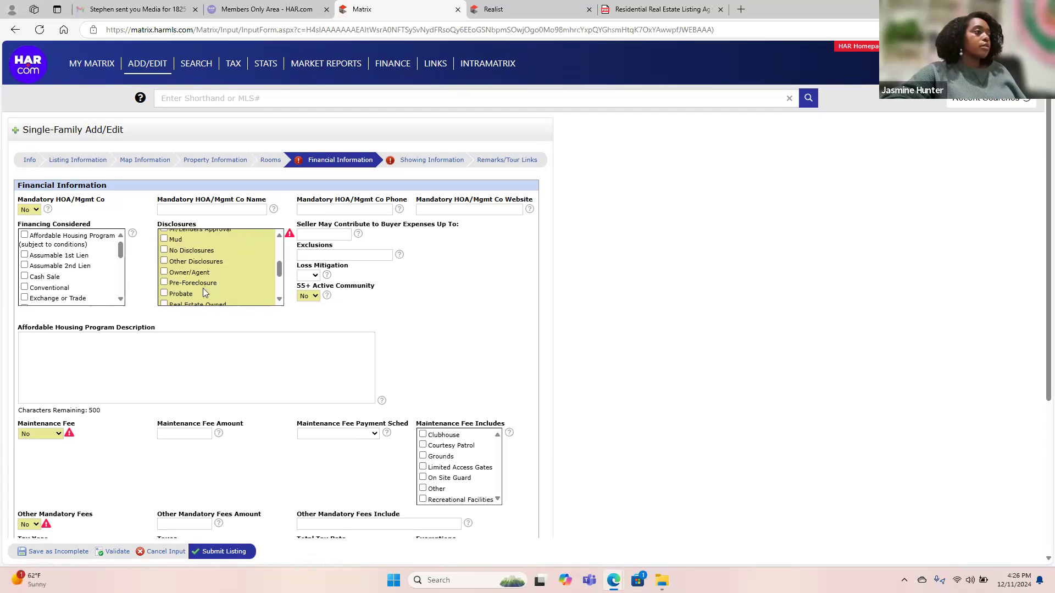
left_click(204, 252)
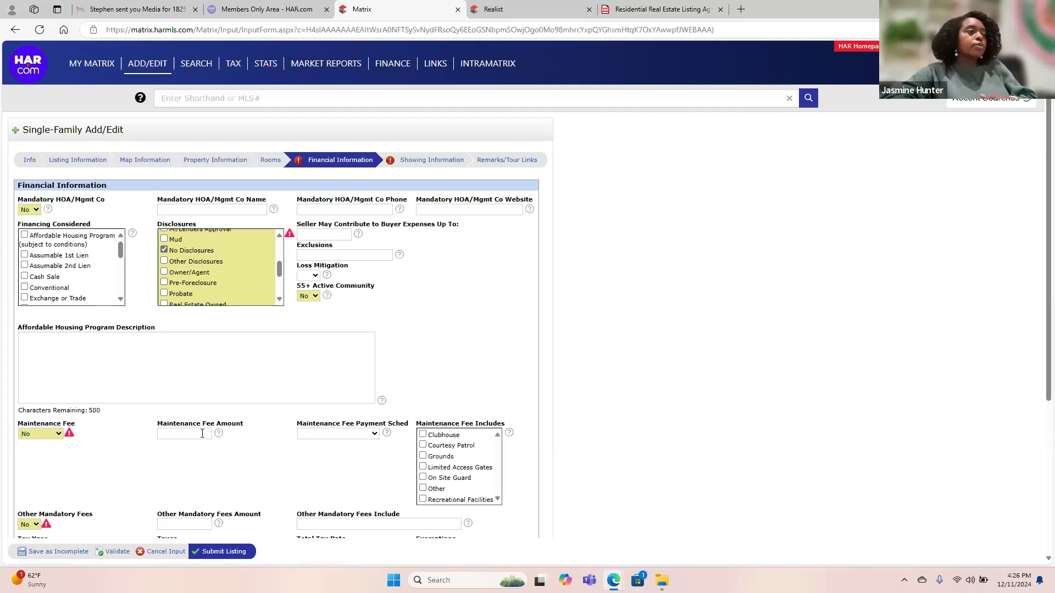
left_click(118, 553)
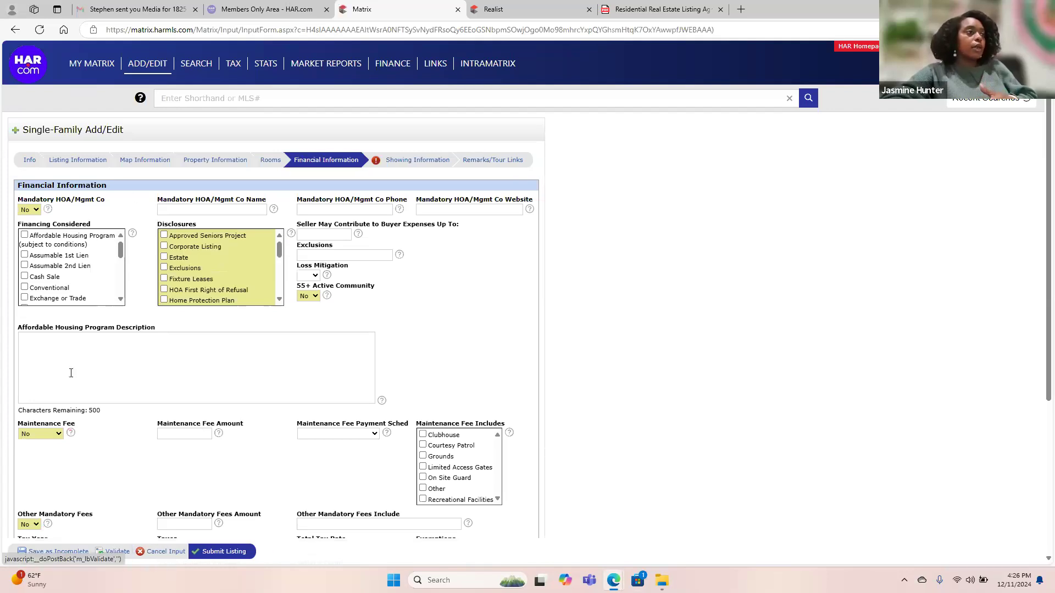
On Showing Information, enter the licensed supervisor's ID and review that field's help note.
left_click(417, 160)
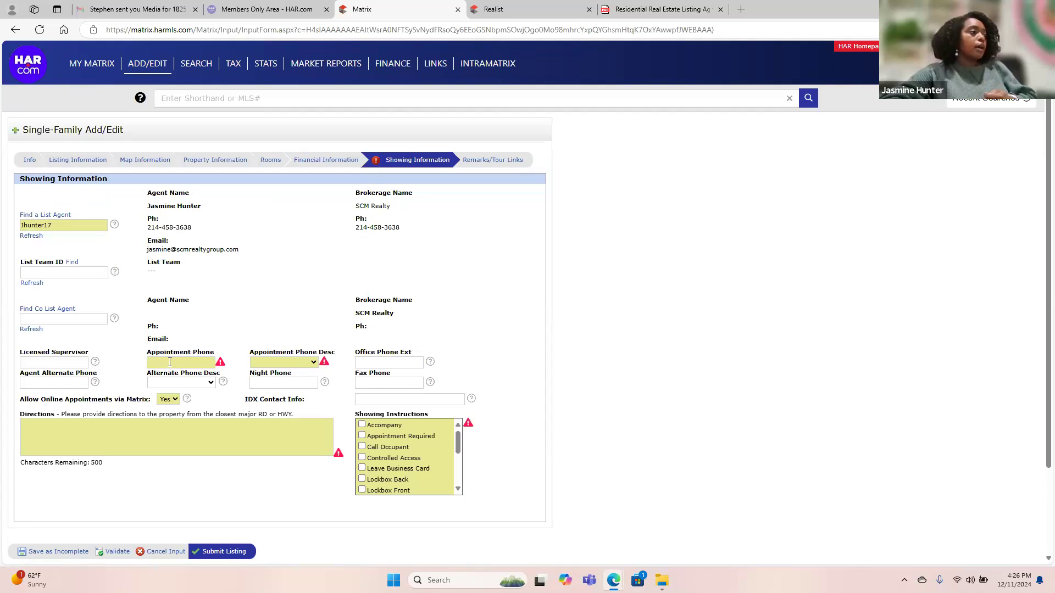
left_click(33, 362)
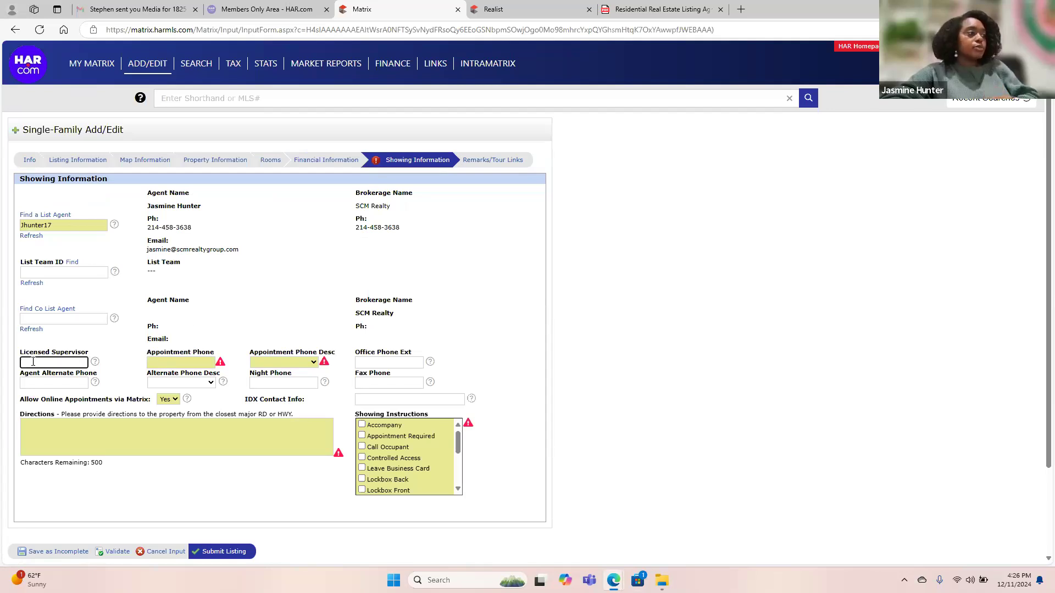
type("725381")
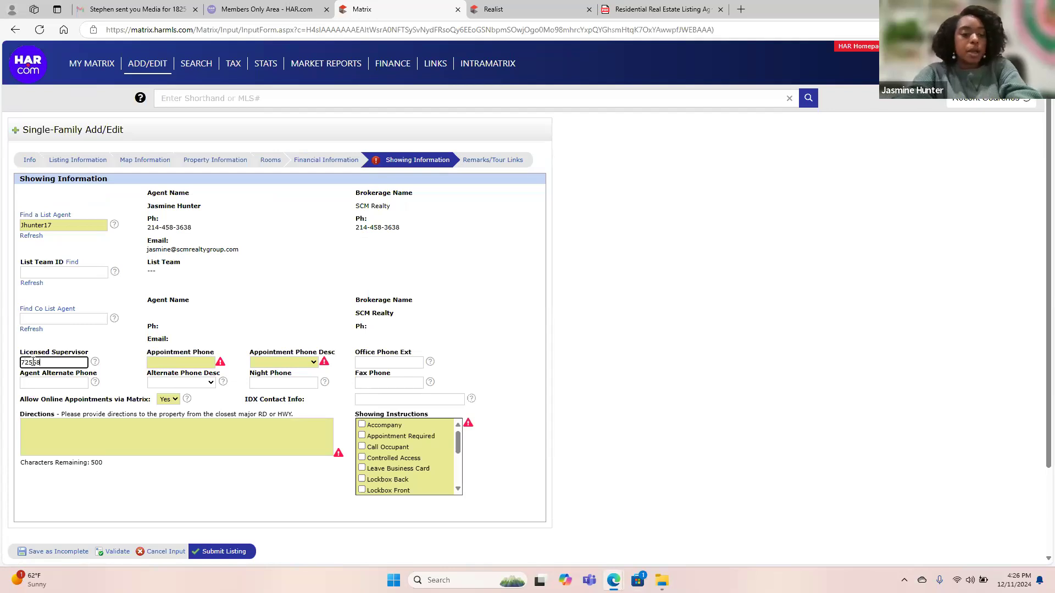
left_click(77, 383)
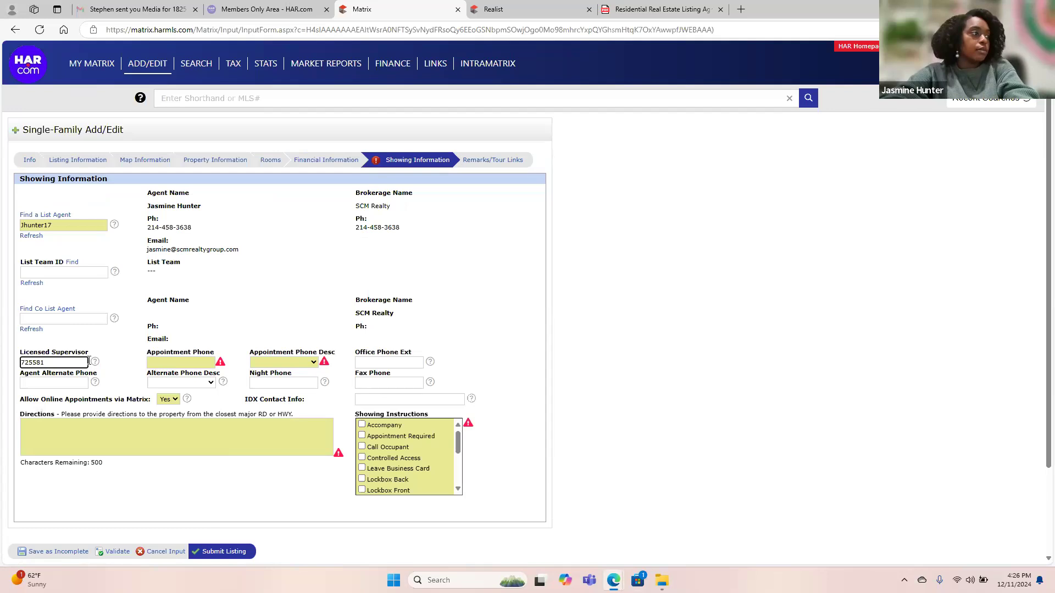
left_click(94, 362)
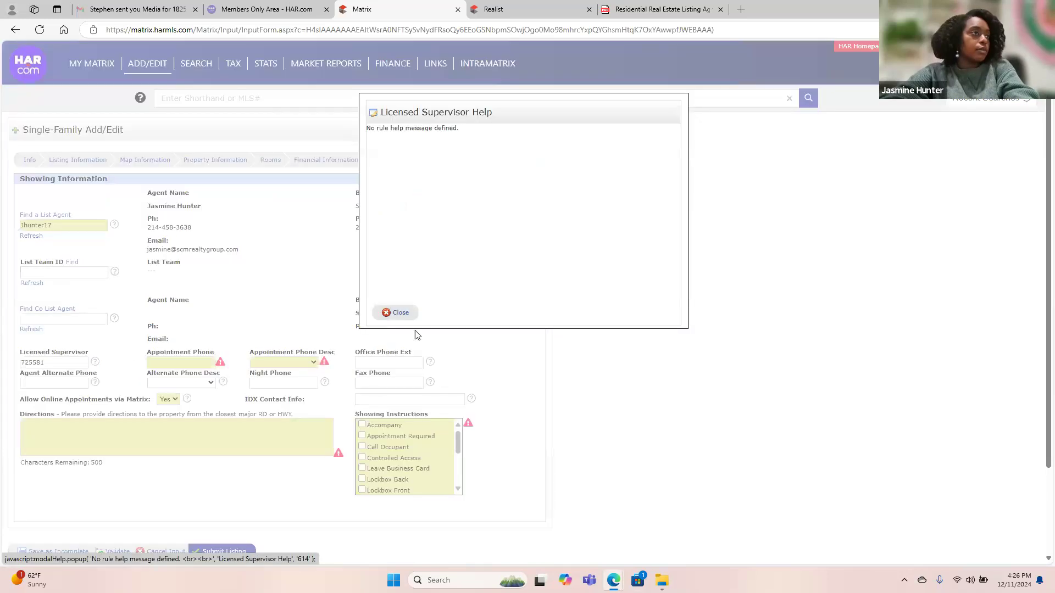
left_click(397, 312)
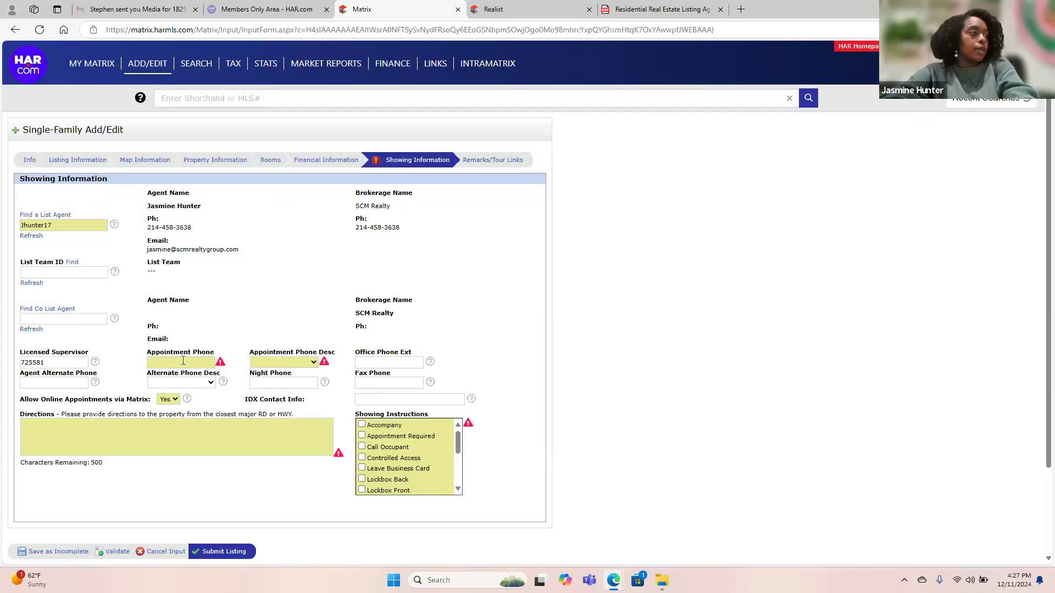
Set the appointment phone description to ShowingTime and fill in the saved phone number.
left_click(314, 362)
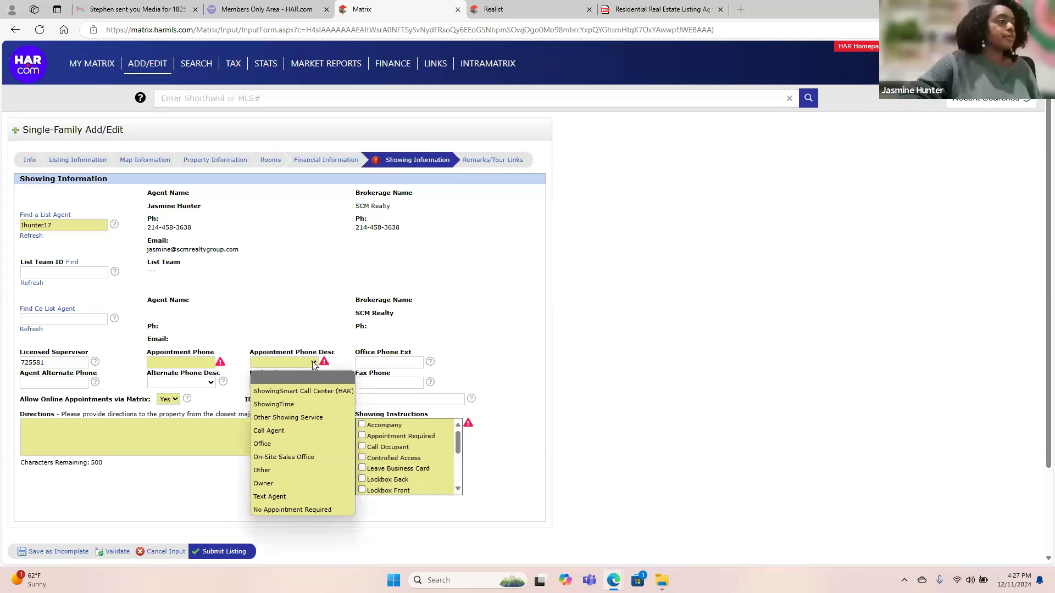
left_click(301, 407)
left_click(181, 363)
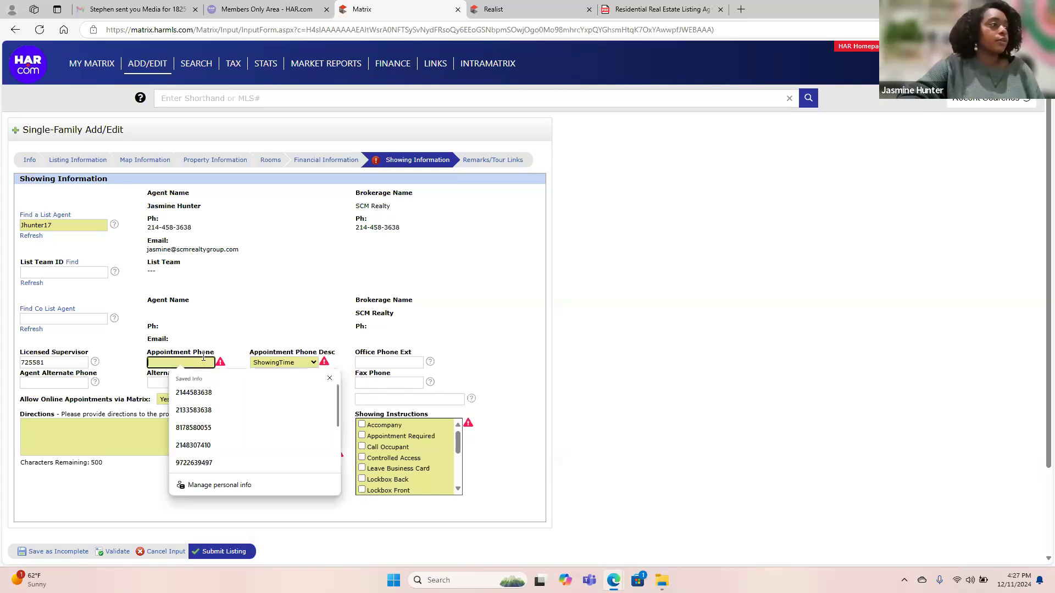
left_click(195, 429)
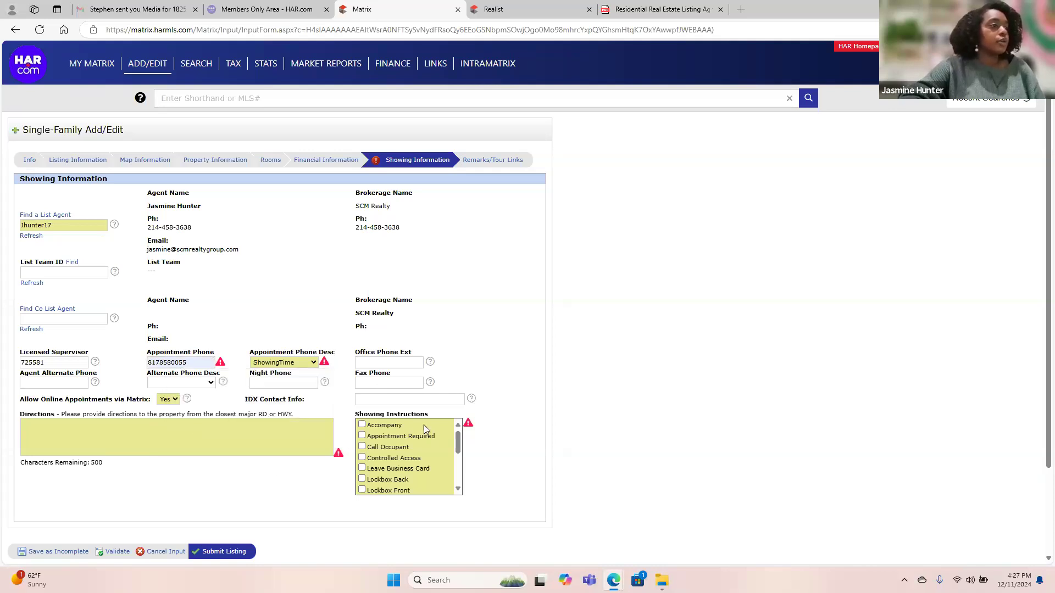
Tick Lockbox Front, Appointment Required and Request Online Appointment showing instructions.
left_click(401, 491)
scroll(400, 485, "down", 1)
scroll(399, 478, "up", 1)
left_click(397, 428)
scroll(398, 461, "down", 4)
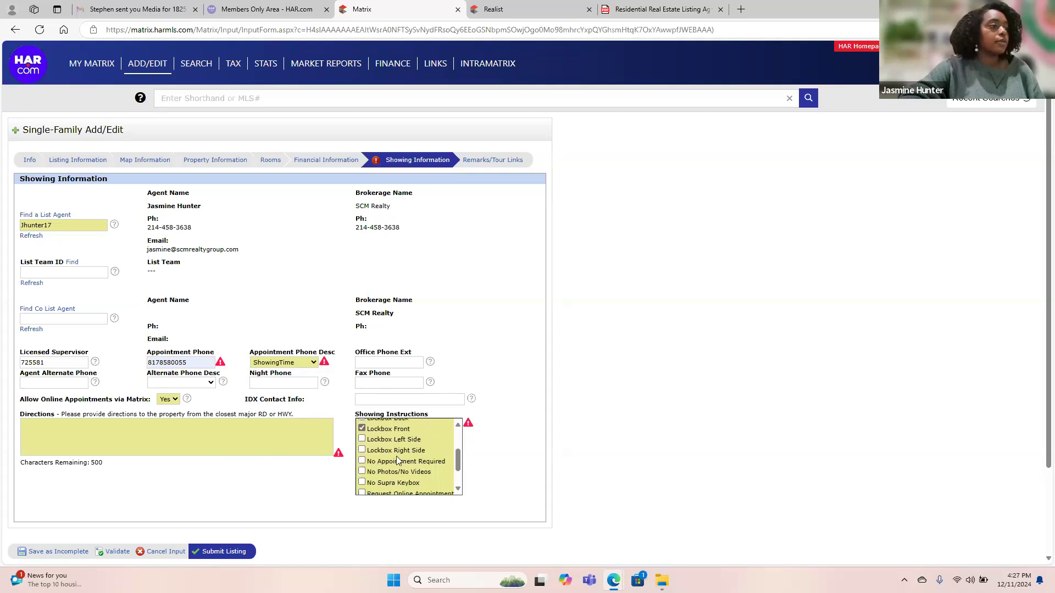
scroll(398, 467, "down", 1)
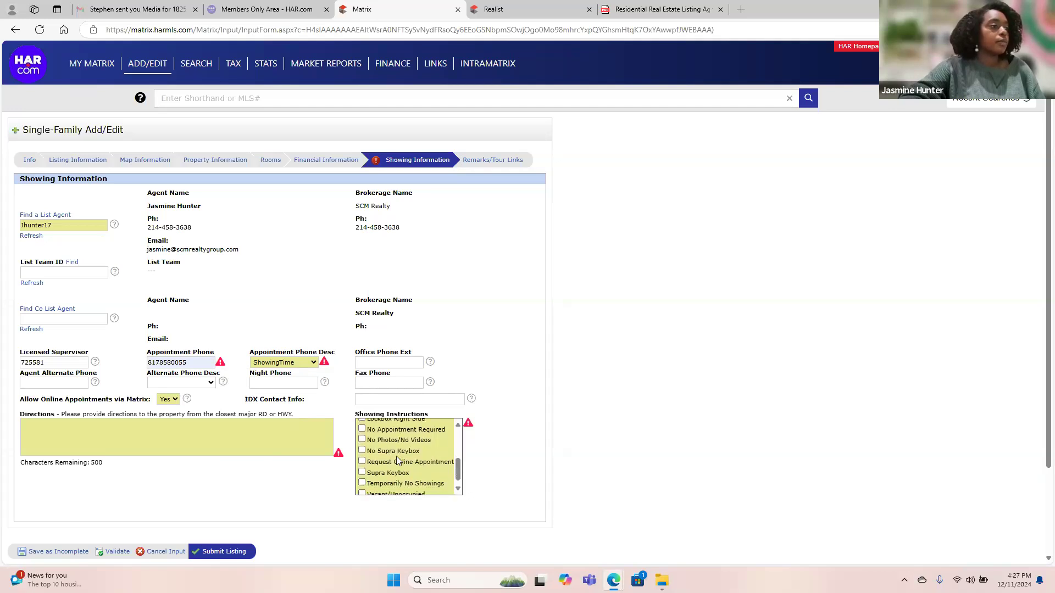
left_click(443, 463)
scroll(408, 470, "down", 1)
scroll(406, 471, "up", 6)
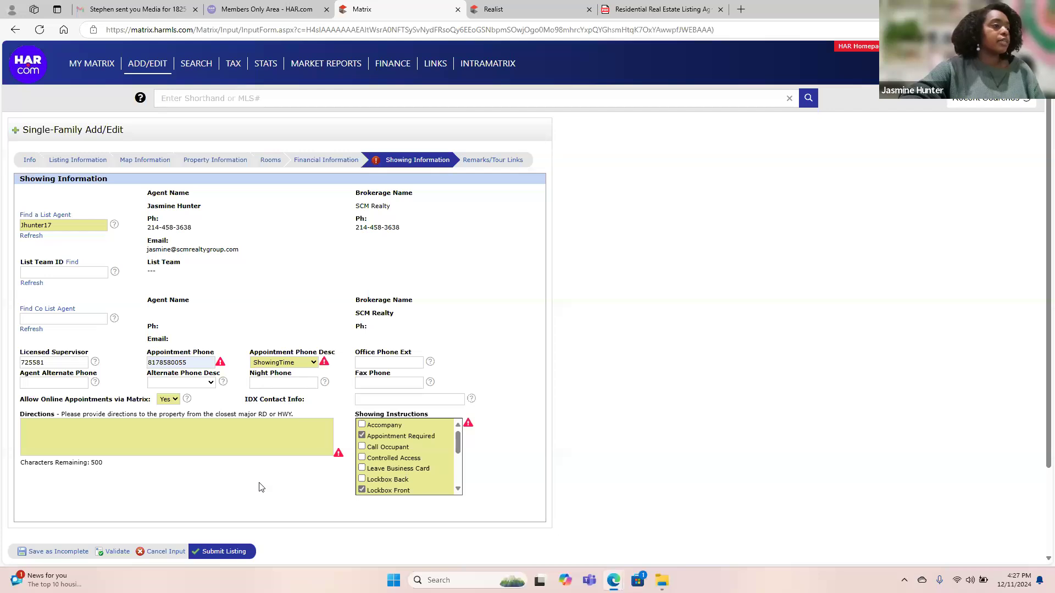
Validate, then insert two dashes into the flagged appointment phone number and revalidate.
left_click(112, 553)
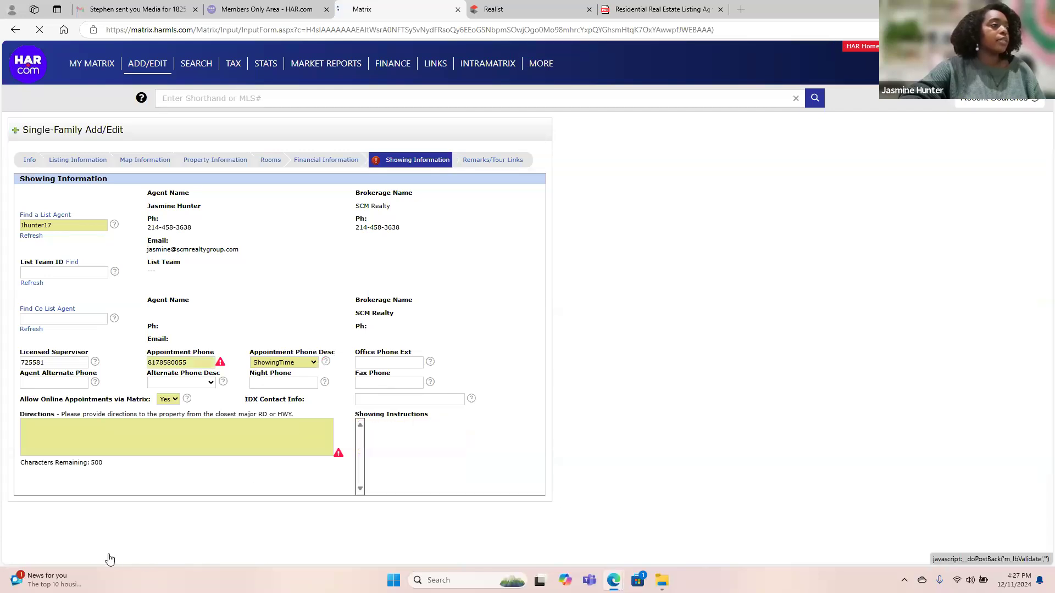
left_click(181, 365)
left_click(222, 366)
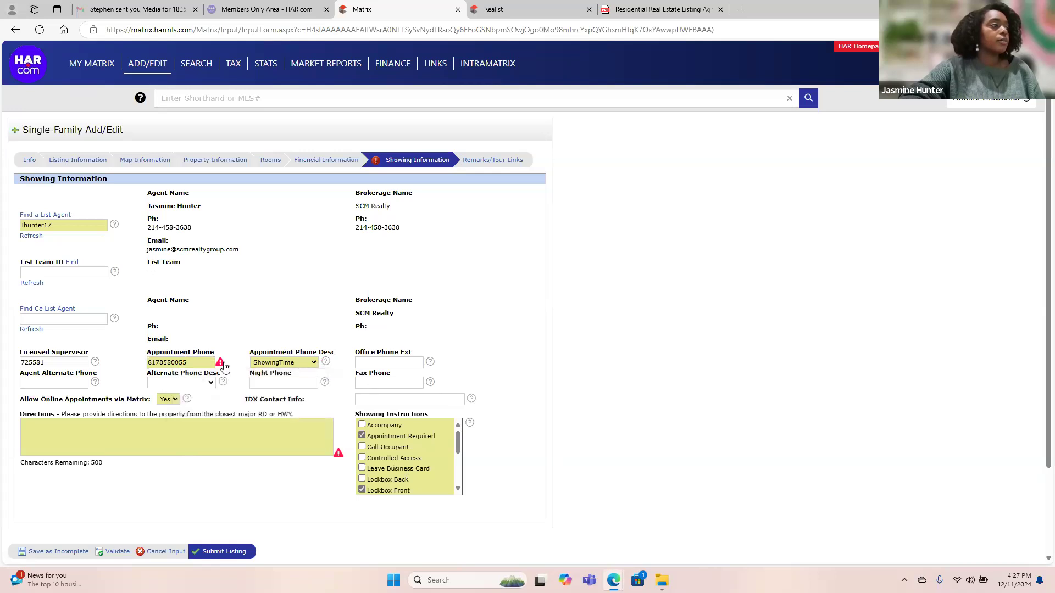
left_click(222, 365)
left_click(224, 367)
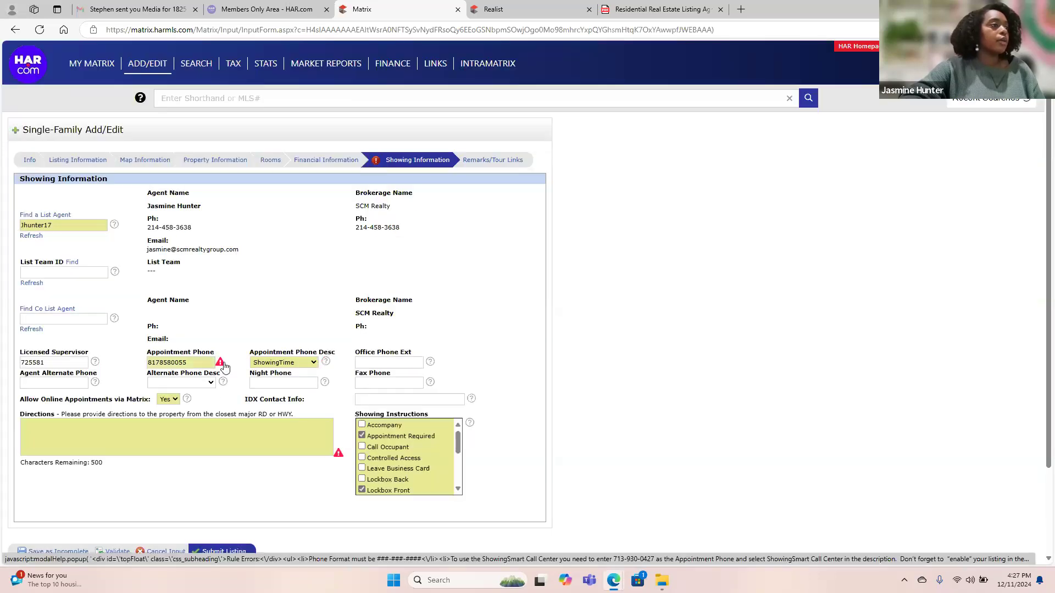
left_click(161, 362)
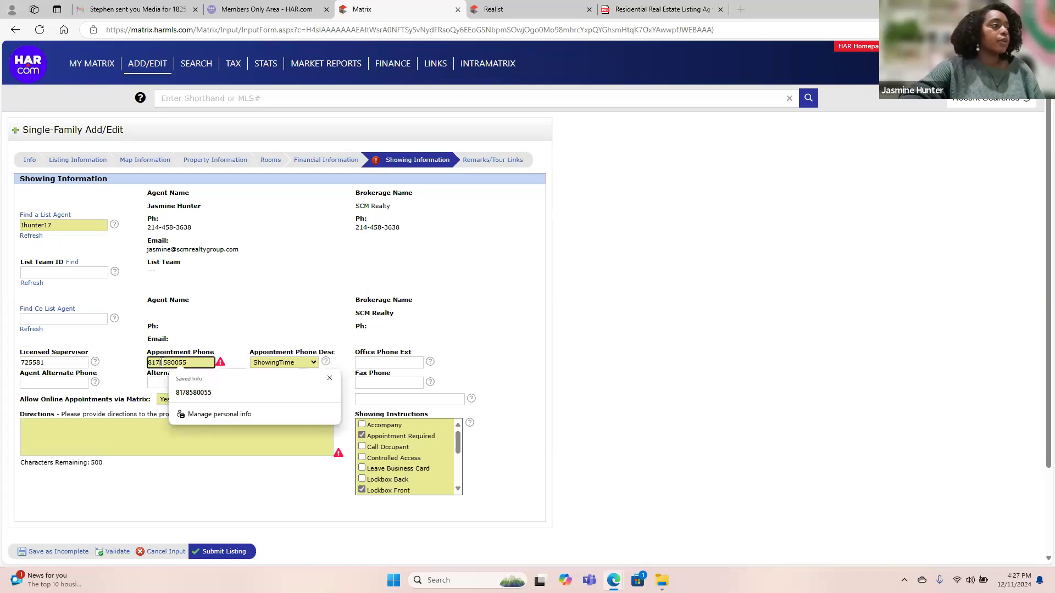
type("-")
left_click(176, 362)
type("-")
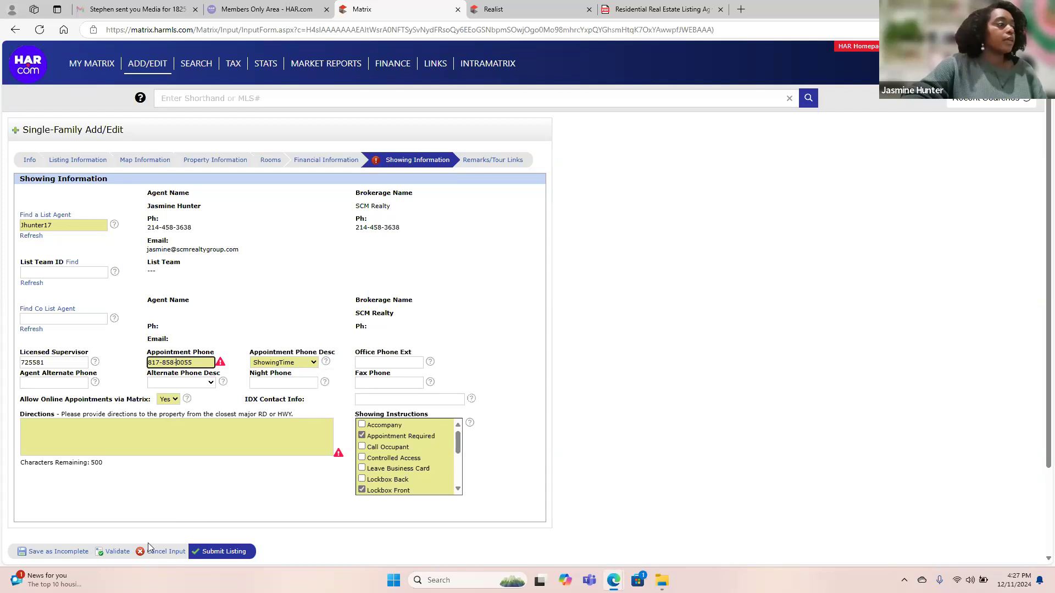
left_click(117, 552)
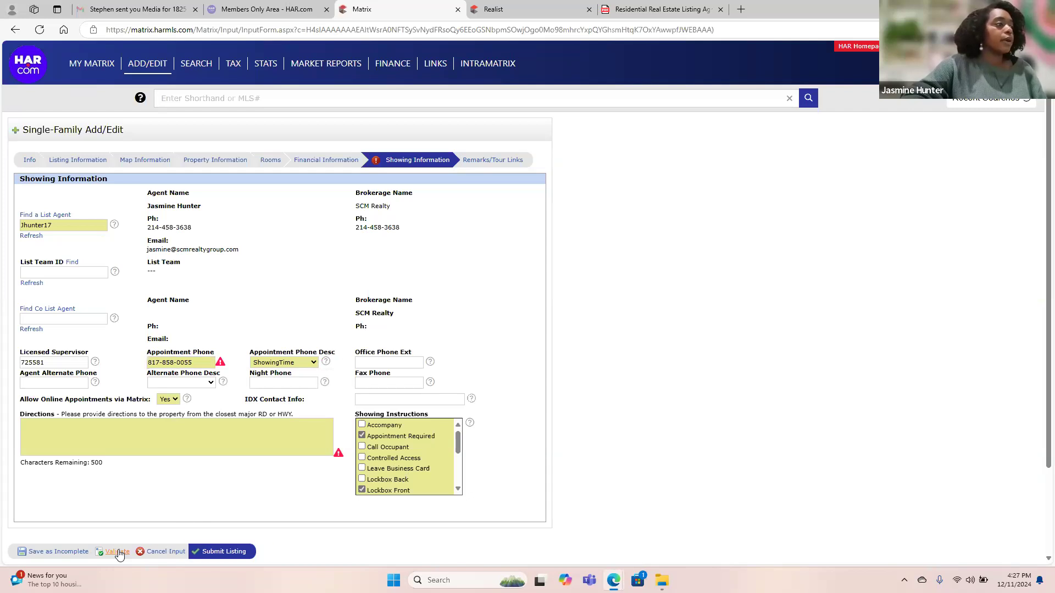
Review the phone warnings, set Appointment Phone Desc to Other, and validate again.
left_click(219, 364)
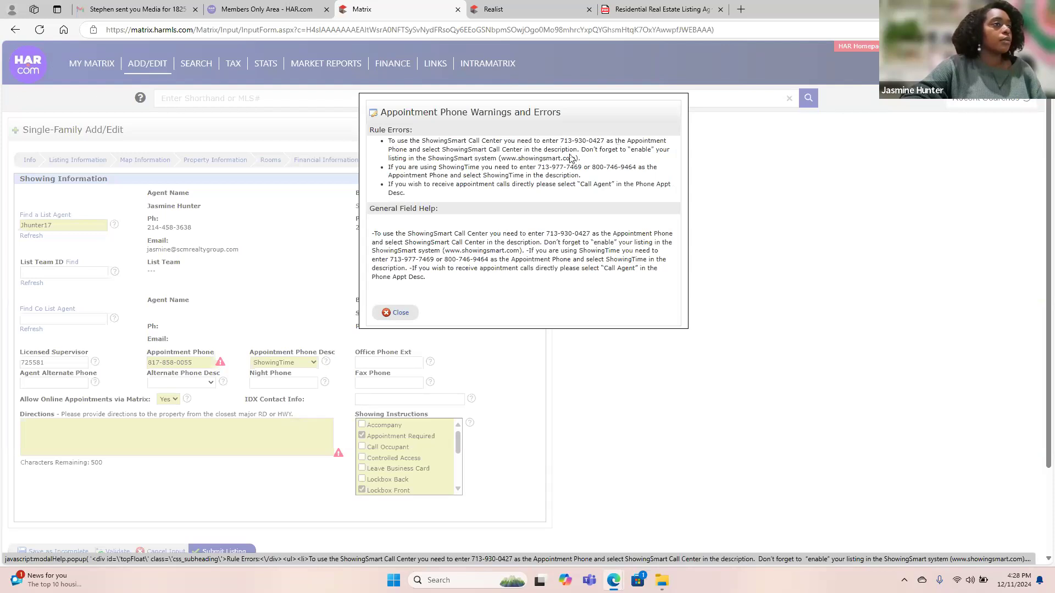
left_click(399, 312)
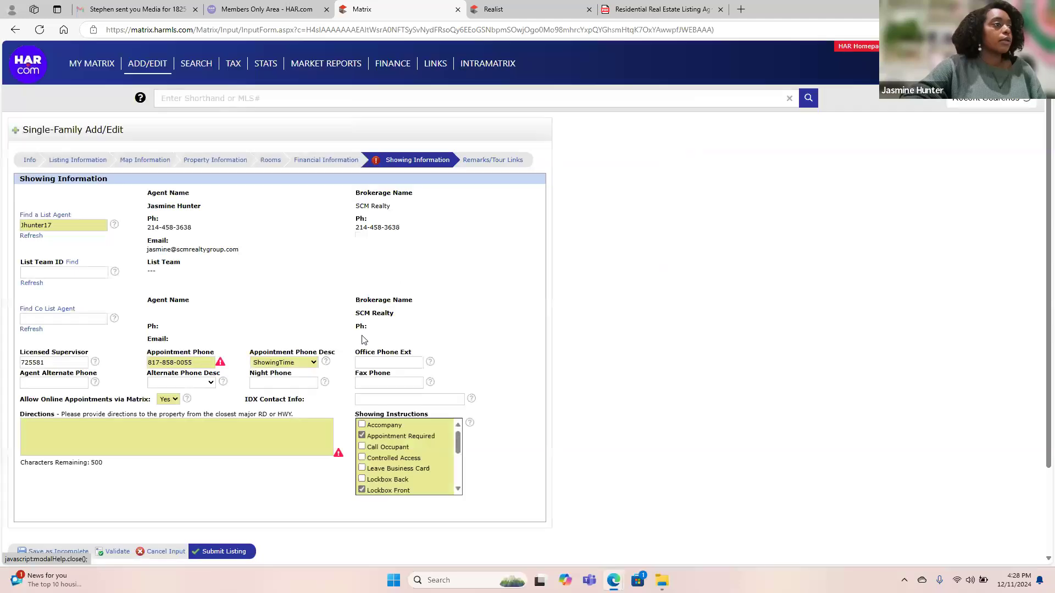
left_click(290, 363)
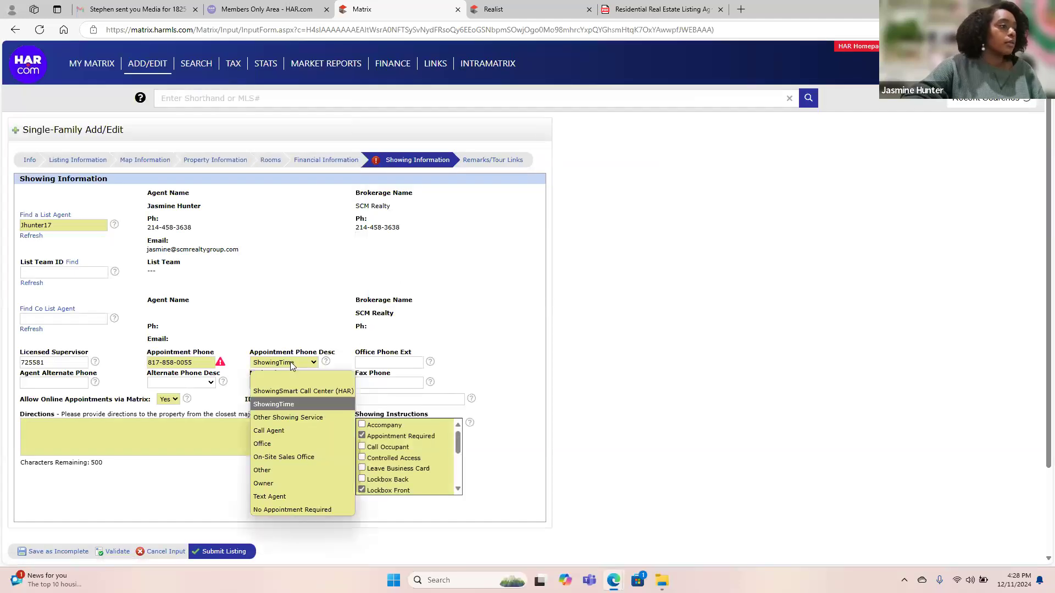
left_click(291, 473)
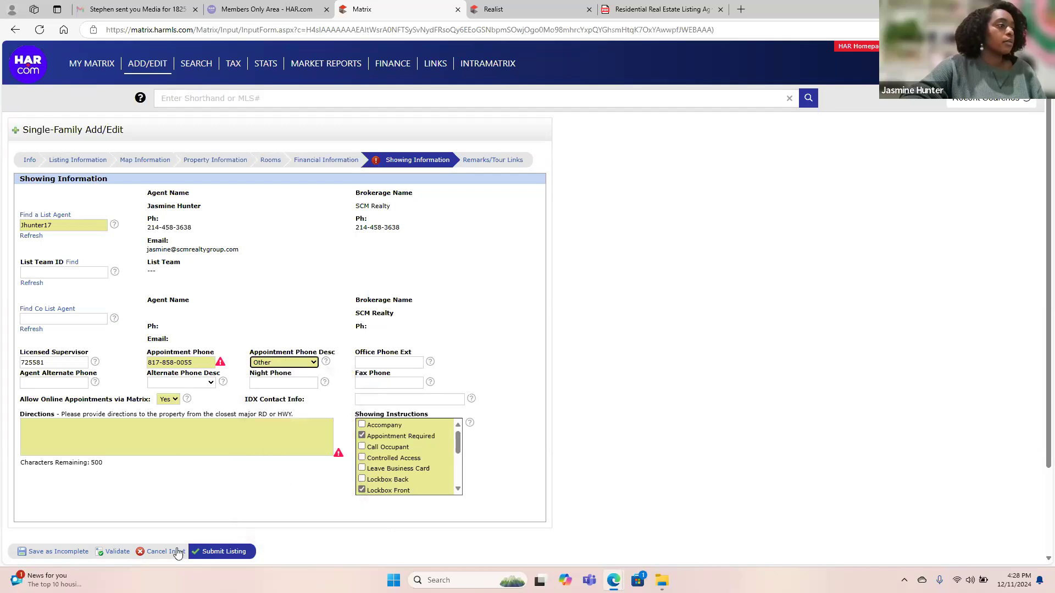
left_click(117, 551)
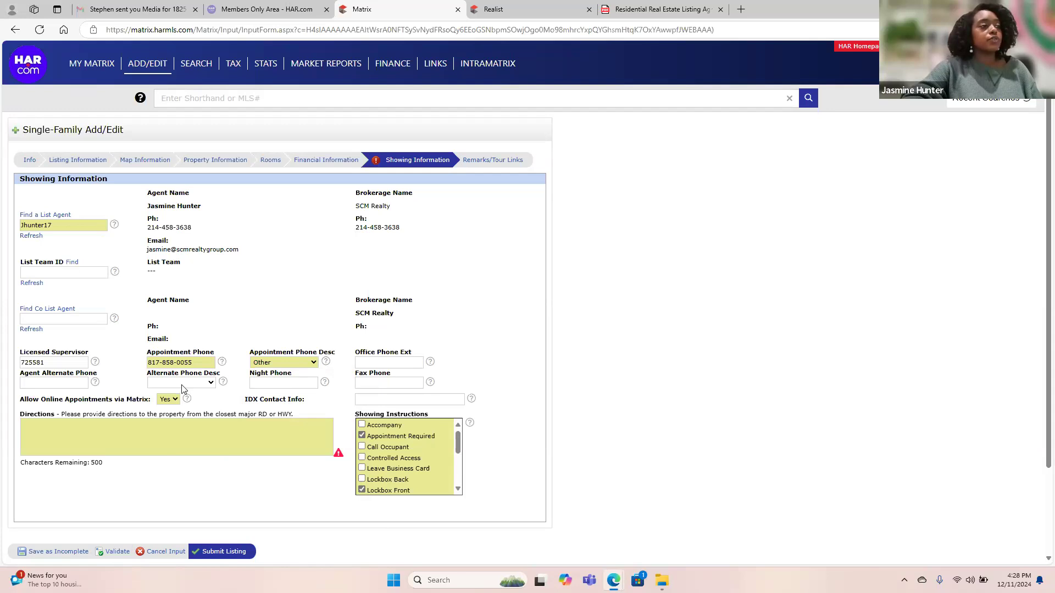
scroll(226, 441, "down", 3)
scroll(226, 443, "up", 2)
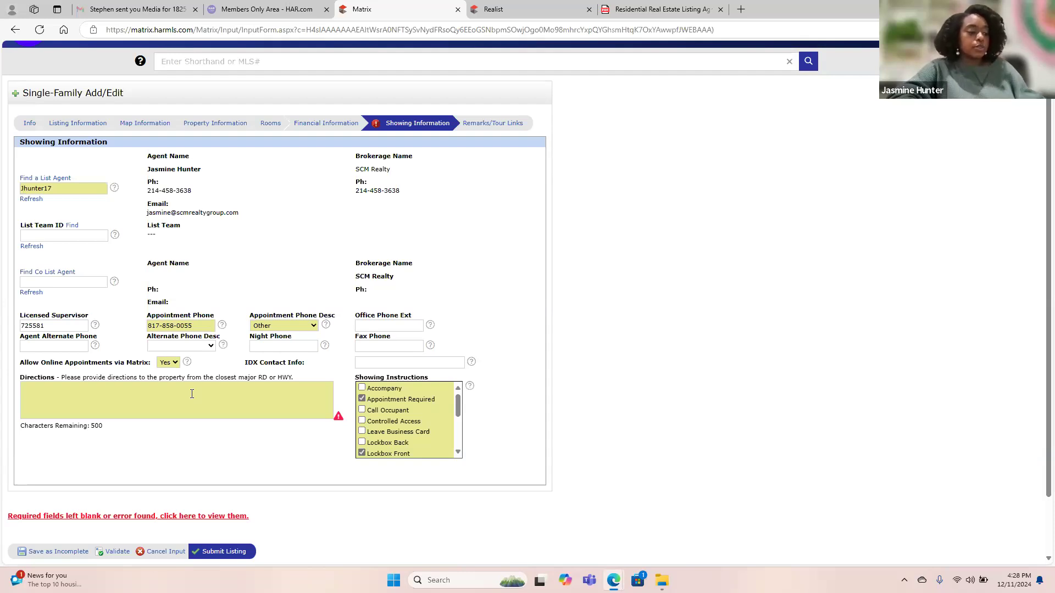
Start the directions with 'Take HWY 20 East' and 'Exit 596 Left on S Eastman Rd'.
left_click(192, 394)
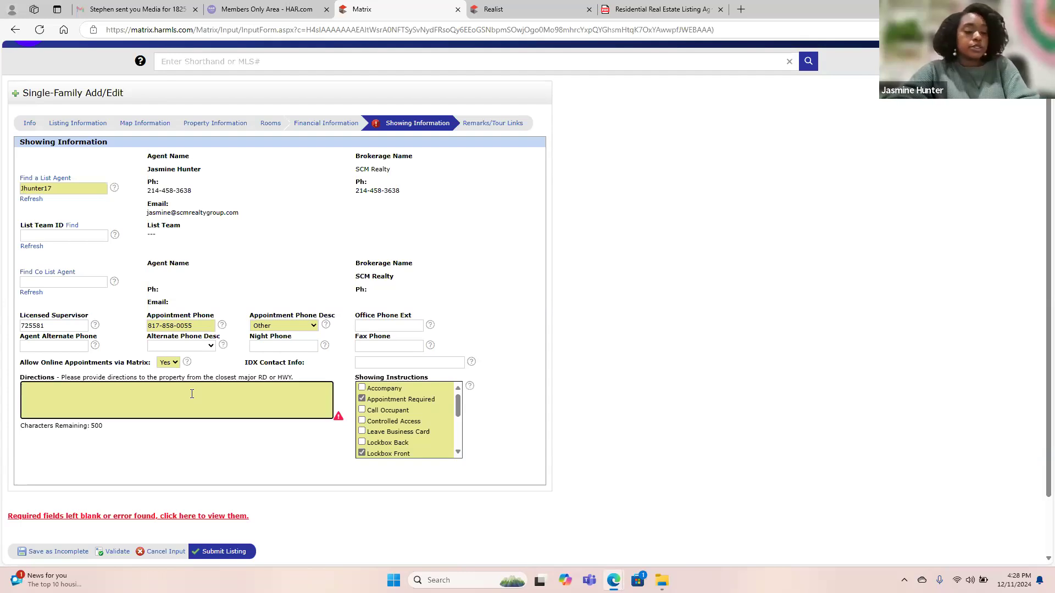
key("Caps_Lock")
type("T")
key("Caps_Lock")
type("ake")
key("Caps_Lock")
type("H")
key("Caps_Lock")
type("WY 20")
key("Caps_Lock")
type("E")
key("Caps_Lock")
type("ast")
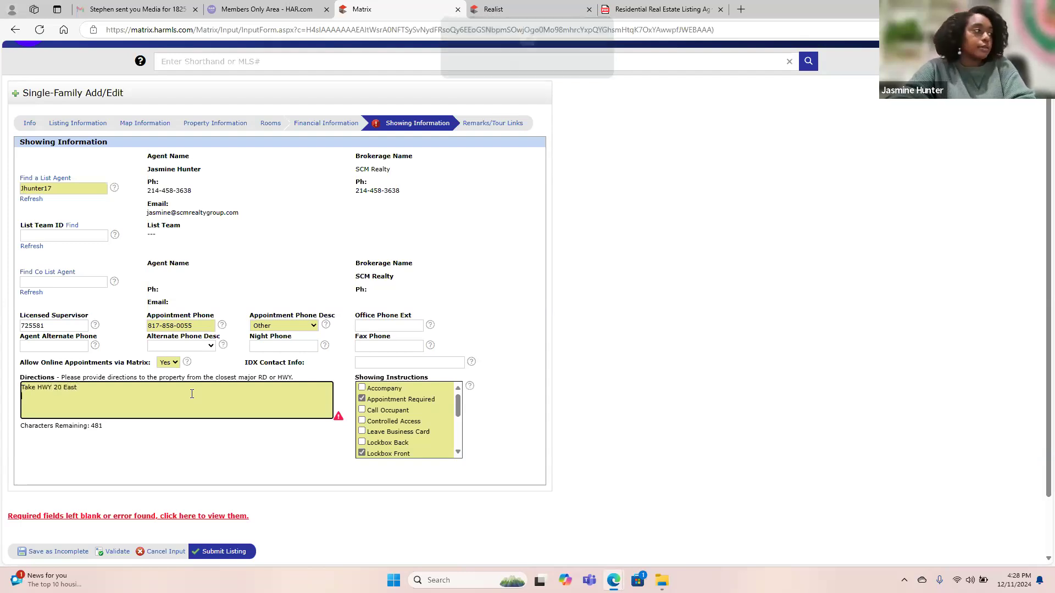
key("Return")
key("Caps_Lock")
type("E")
key("Caps_Lock")
type("xit ")
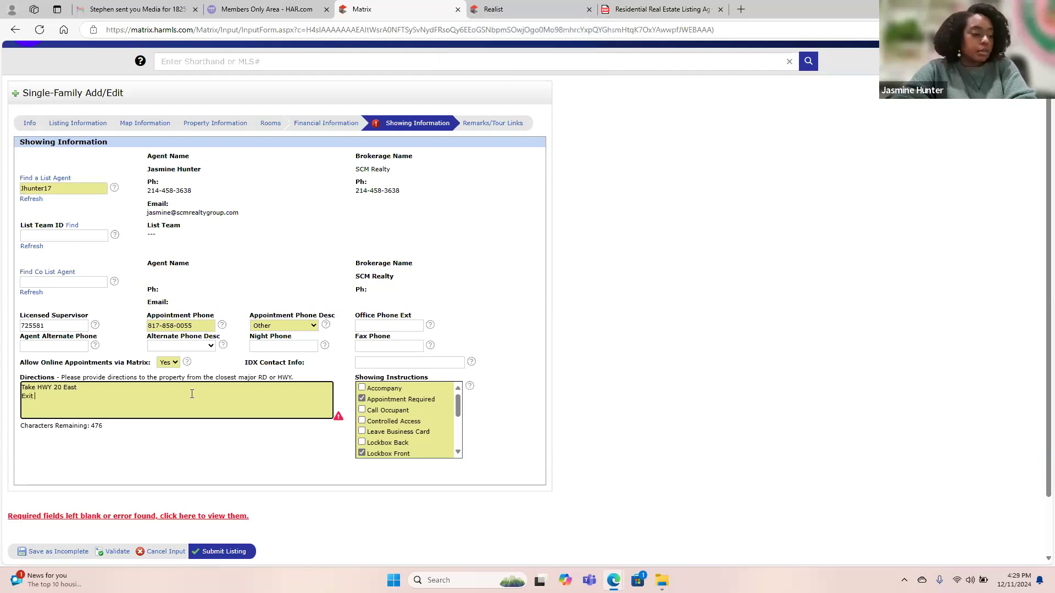
type("25\\")
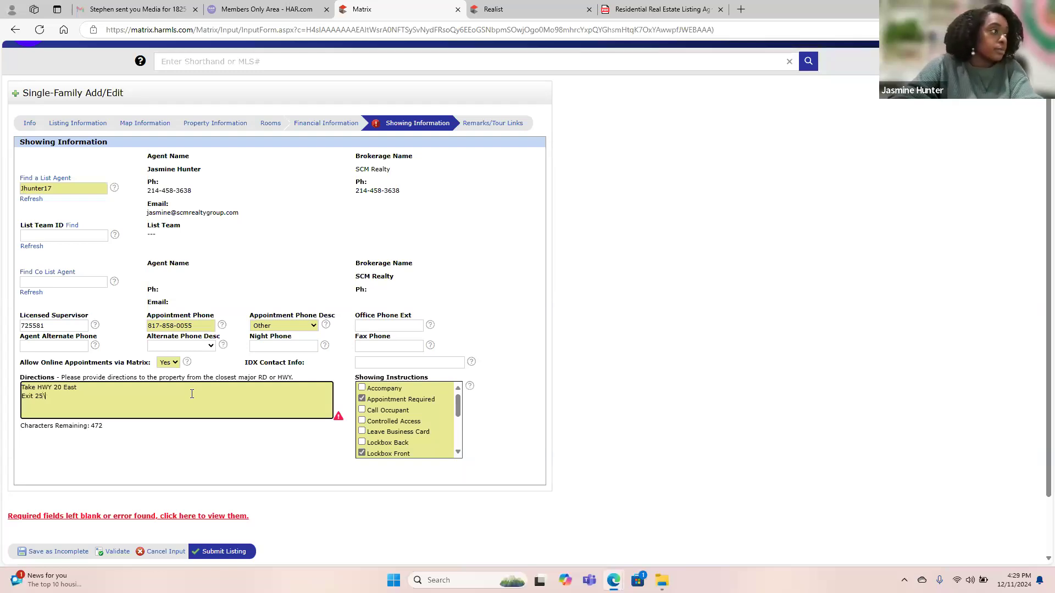
key("BackSpace")
type("596 ")
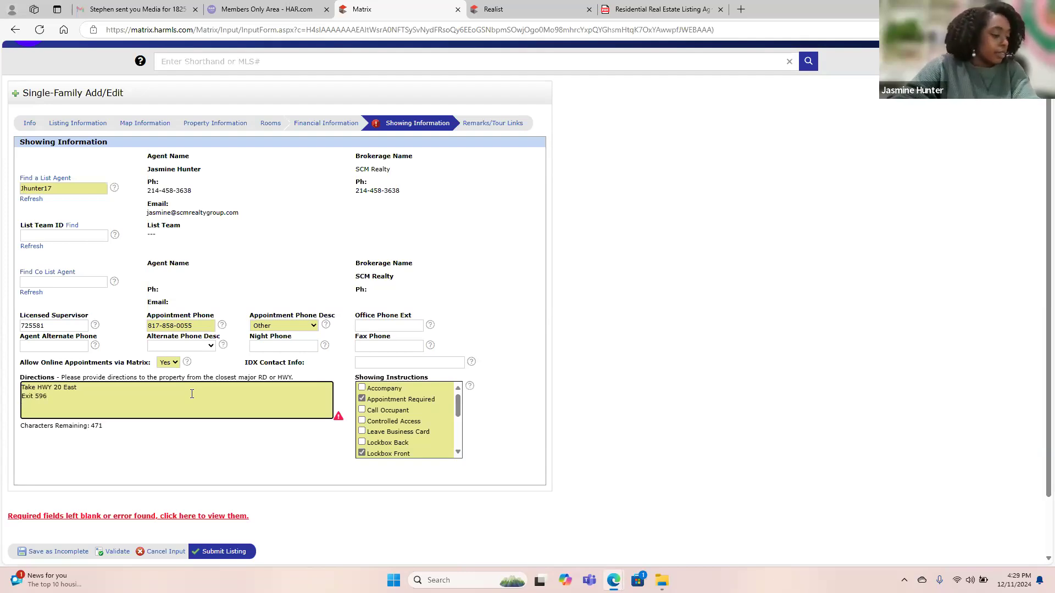
type("Left on")
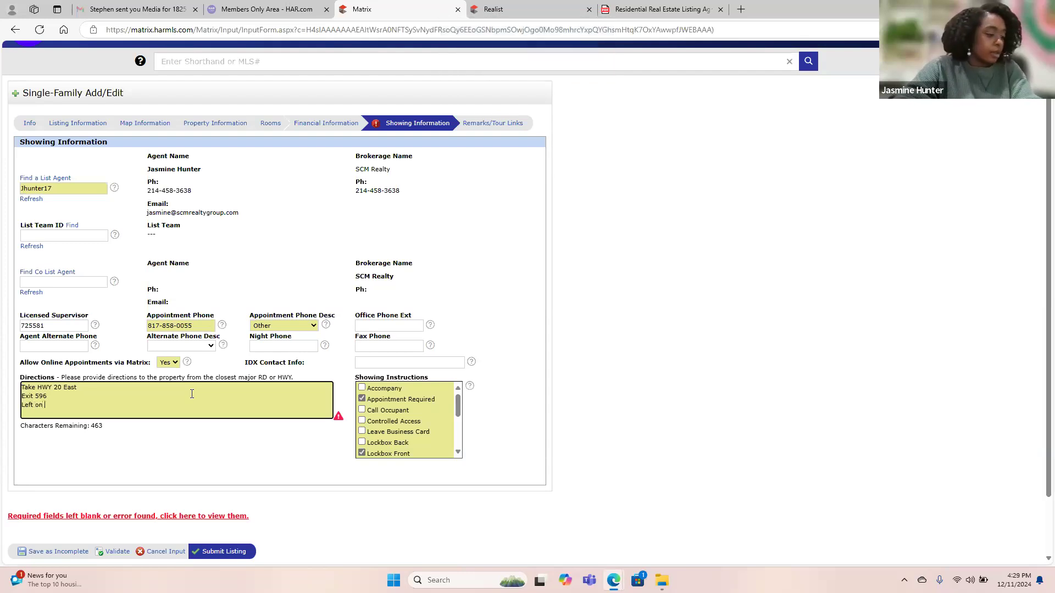
key("Caps_Lock")
type("S E")
key("Caps_Lock")
type("astman")
key("Caps_Lock")
type("Rd")
Add direction lines 'Right Wilburn St.' and 'Right on Gum Springs Rd.'.
key("Caps_Lock")
key("Return")
type("Right")
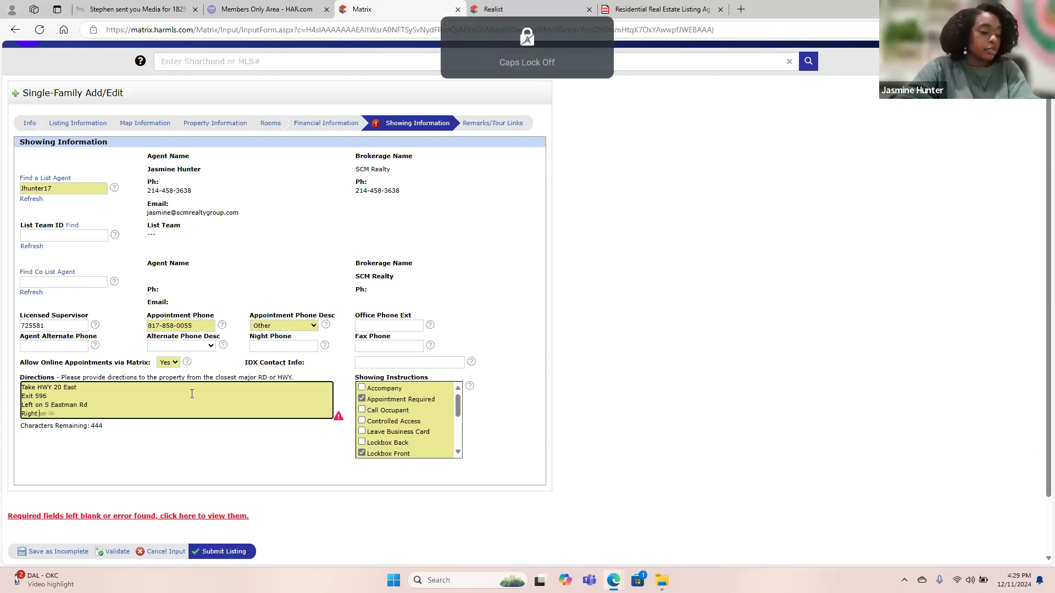
key("Caps_Lock")
type("W")
key("Caps_Lock")
type("ilburn")
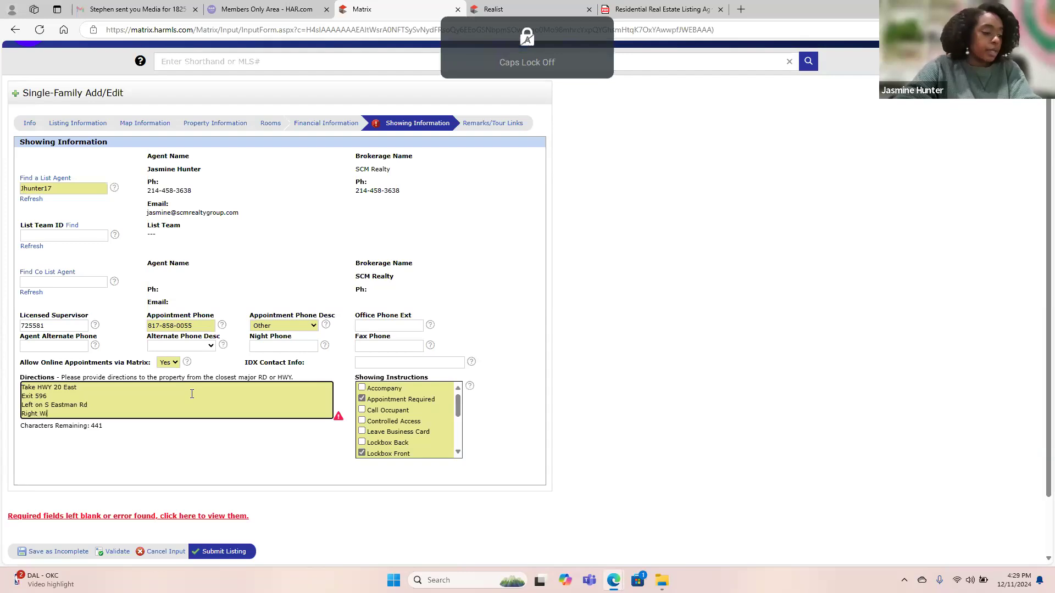
key("Caps_Lock")
type("S")
key("Caps_Lock")
type("t.")
key("Return")
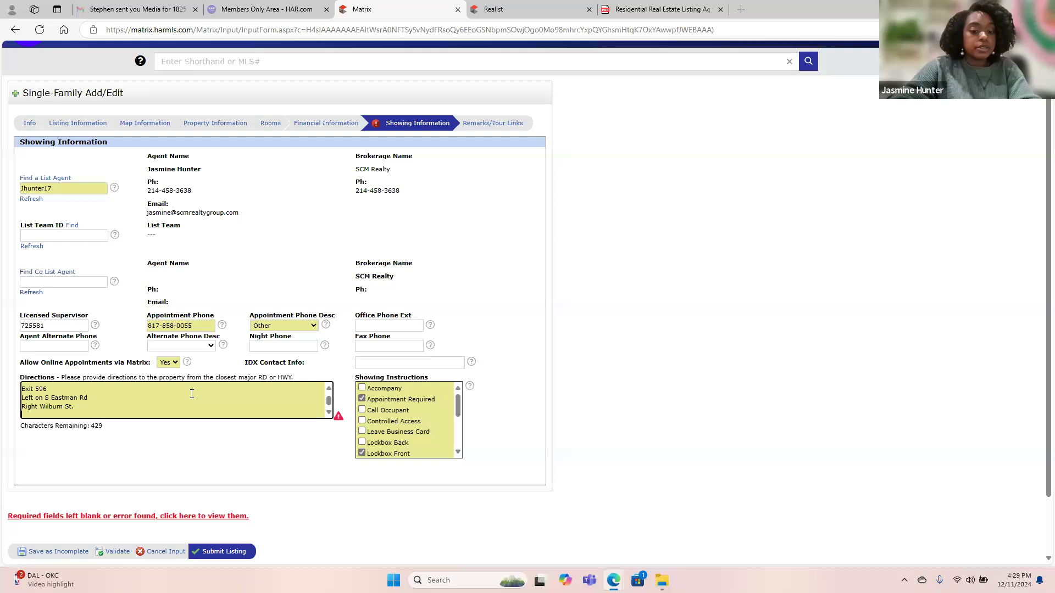
key("Caps_Lock")
type("R")
key("Caps_Lock")
type("ight")
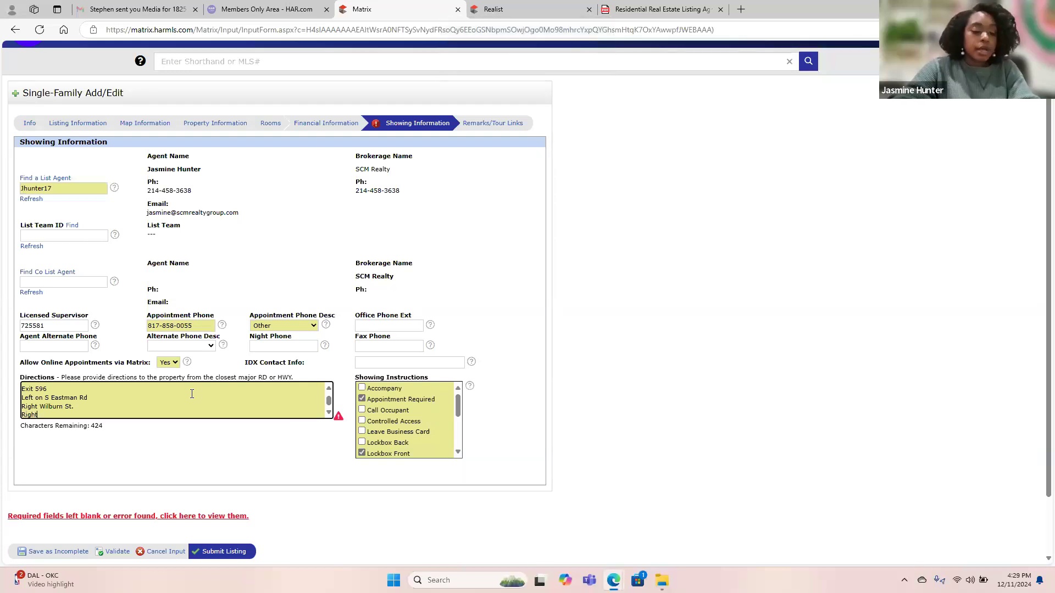
type(" on")
key("Caps_Lock")
type("G")
key("Caps_Lock")
type("um")
key("Caps_Lock")
type("S")
key("Caps_Lock")
type("prings")
key("Caps_Lock")
type("R")
key("Caps_Lock")
type("d.")
Add 'Right Russell Dr.', 'Right Dee Dee St.' and a closing 'House on the right' line.
key("Return")
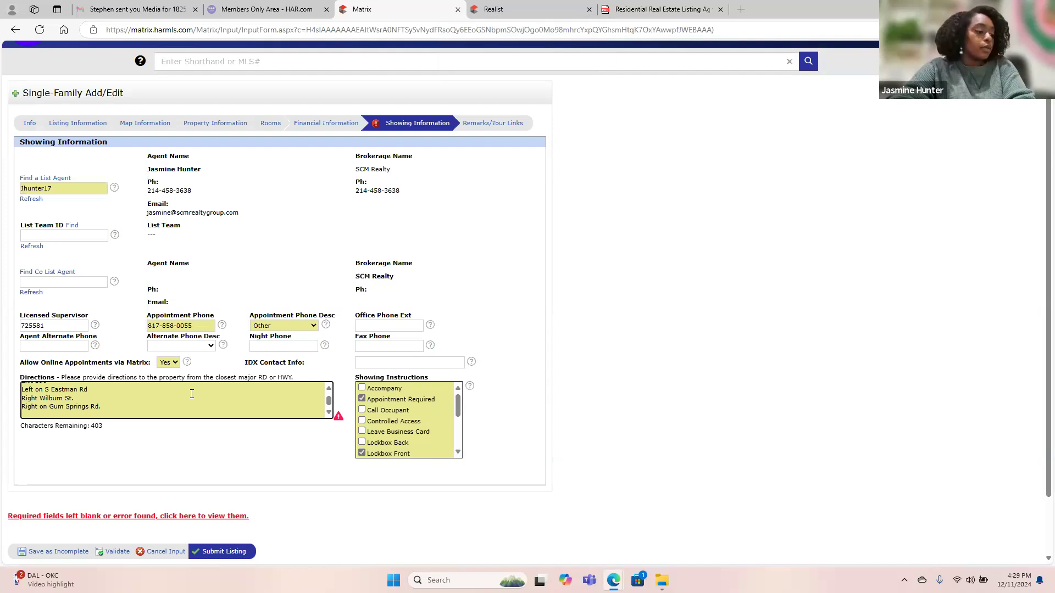
key("Caps_Lock")
type("R")
key("Caps_Lock")
type("igth")
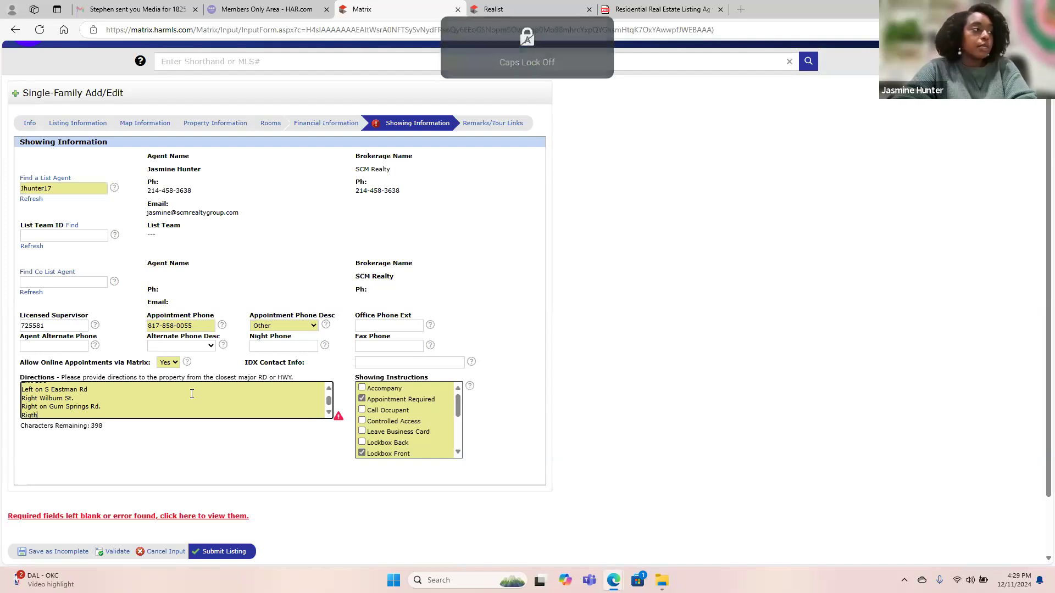
key("BackSpace")
key("BackSpace")
key("BackSpace")
type("ght")
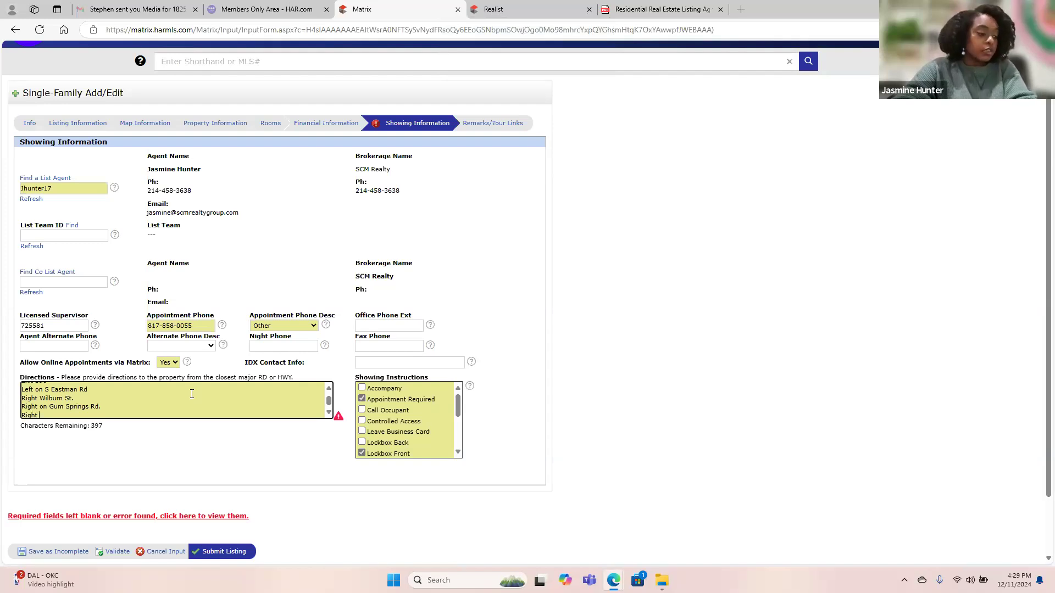
key("Caps_Lock")
type("R")
key("Caps_Lock")
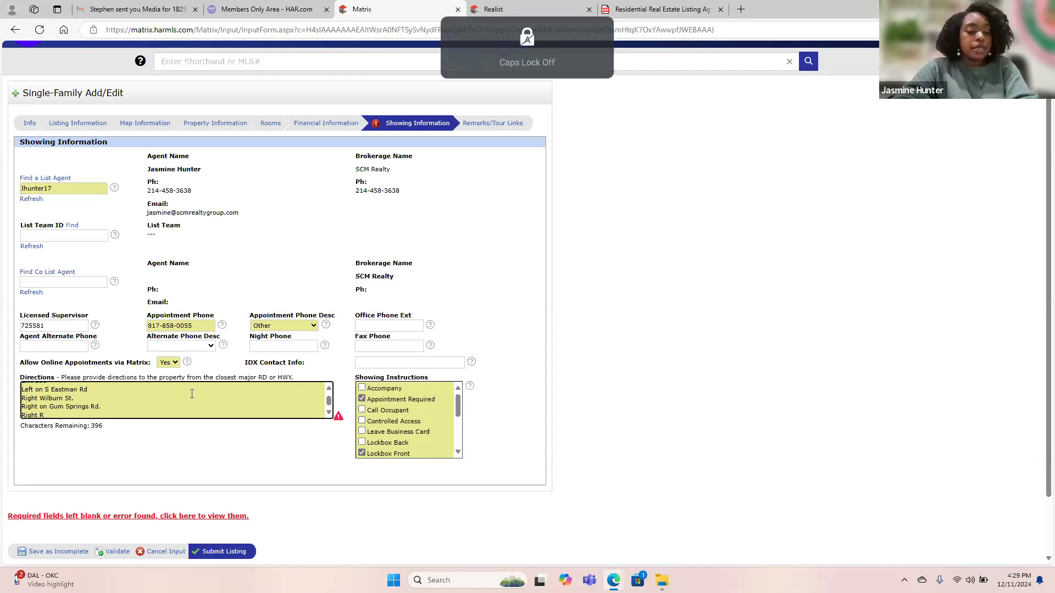
type("ussell")
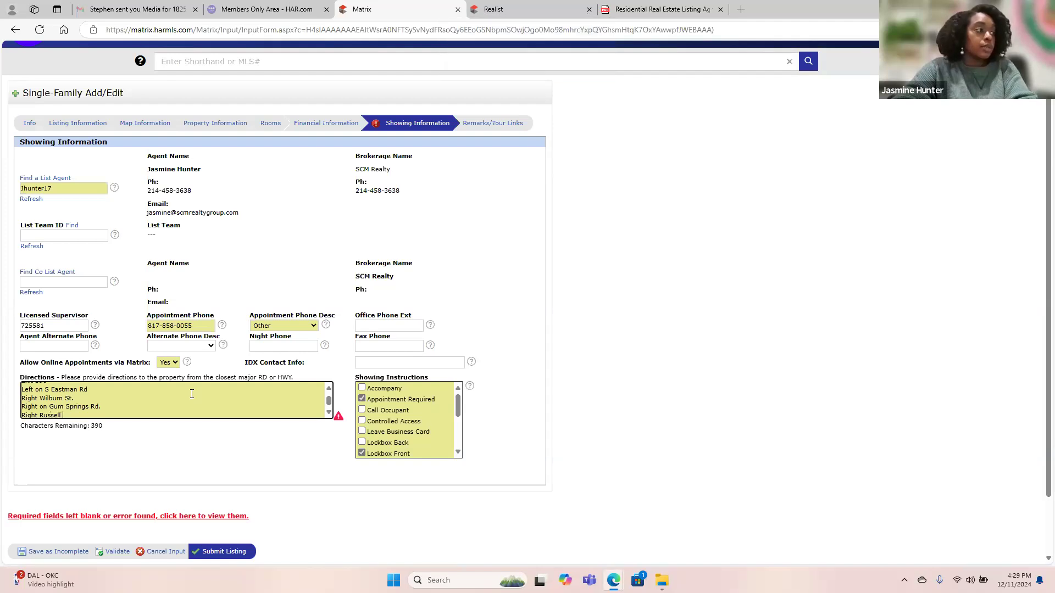
key("Caps_Lock")
type("D")
key("Caps_Lock")
type("r.")
key("Return")
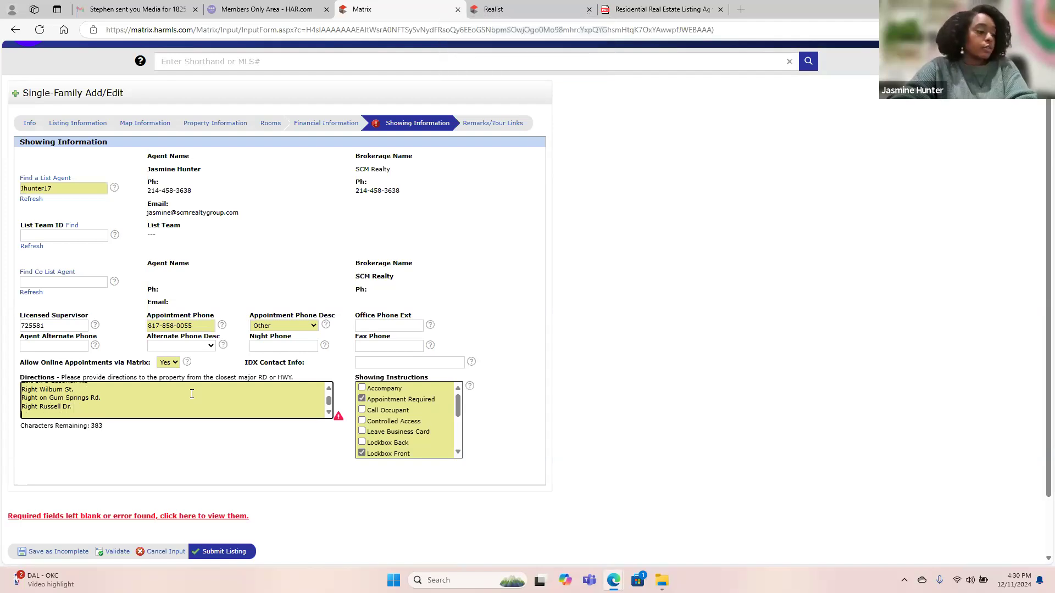
key("Caps_Lock")
type("R")
key("Caps_Lock")
type("ight")
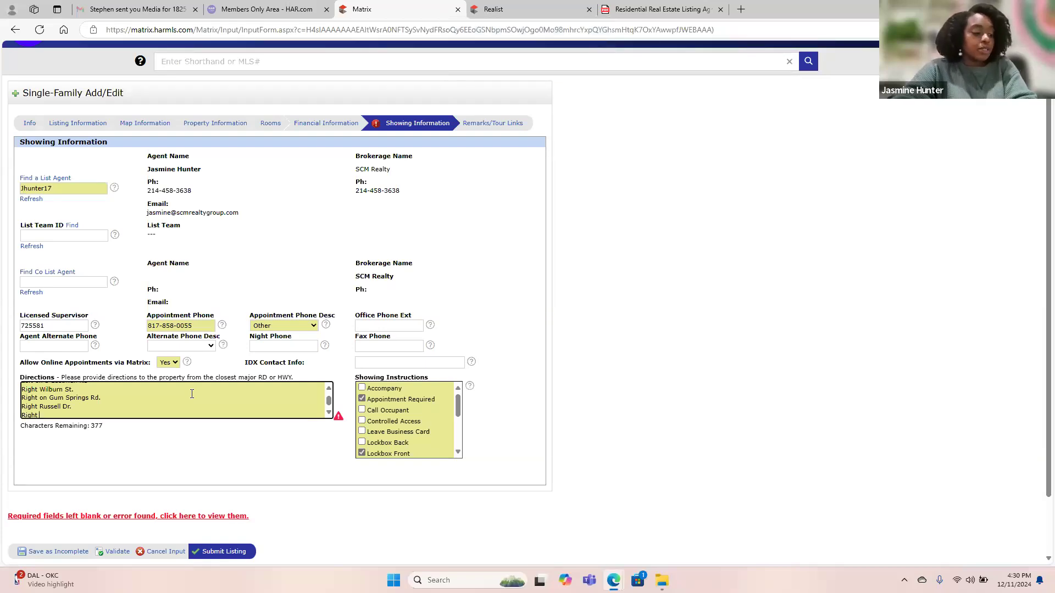
key("Caps_Lock")
type("D")
key("Caps_Lock")
type("ee")
key("Caps_Lock")
type("D")
key("Caps_Lock")
type("ee")
key("Caps_Lock")
type("S")
key("Caps_Lock")
type("t.")
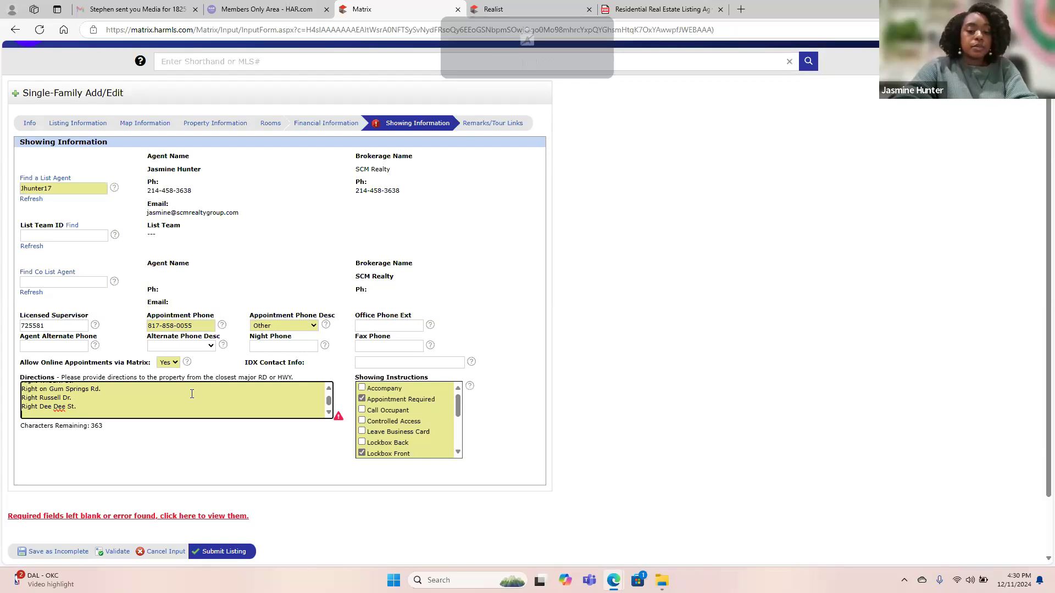
key("Return")
key("Caps_Lock")
type("H")
key("Caps_Lock")
type("ouse on the t")
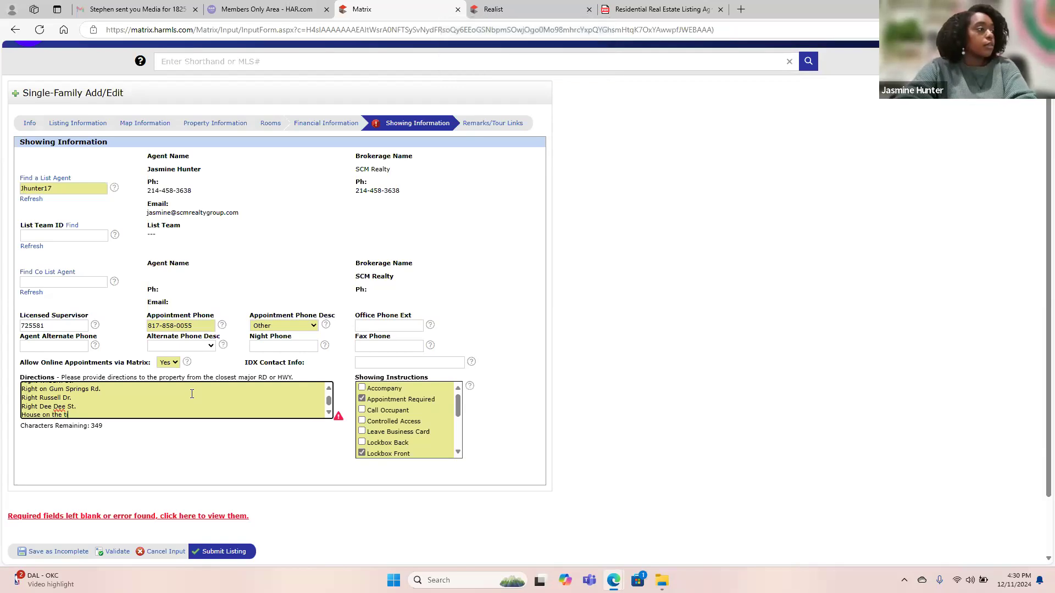
key("BackSpace")
type("right")
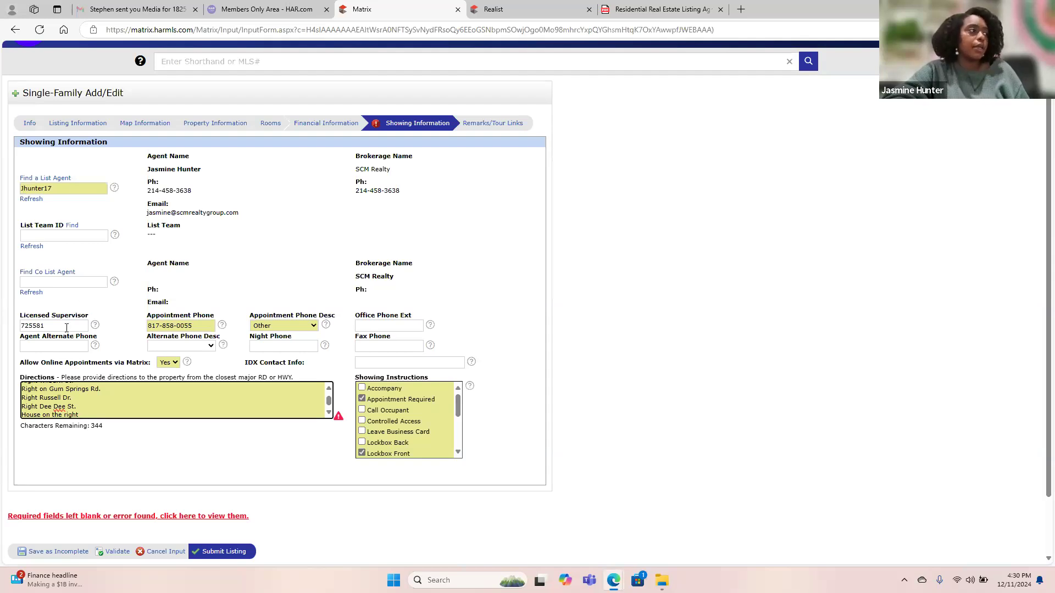
Validate the listing to clear the directions error, then show the Remarks/Tour Links page.
left_click(117, 553)
left_click(482, 160)
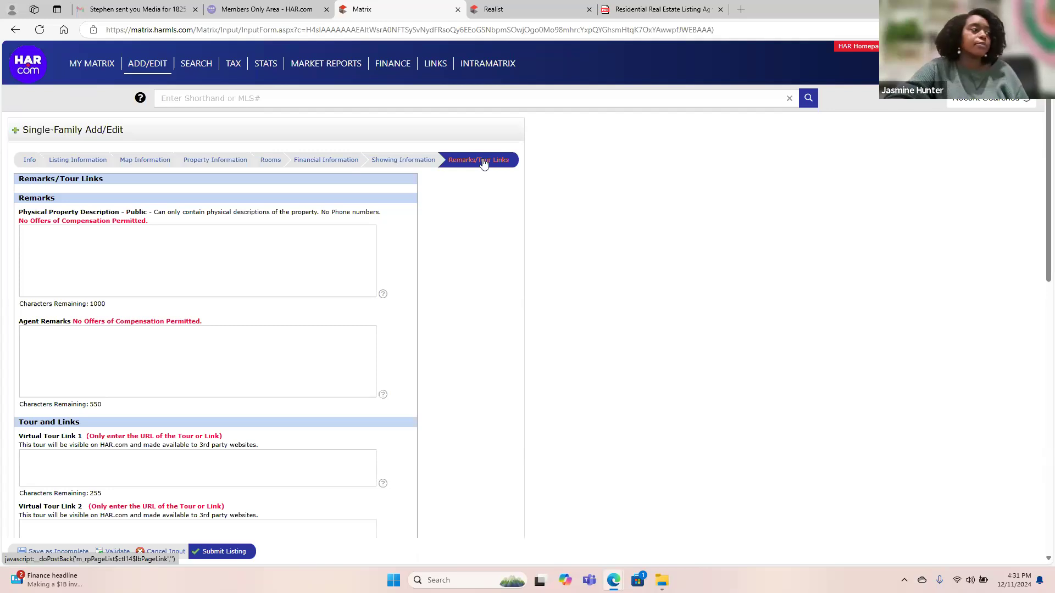
Enter Agent Remarks 'Personal property is negotiable. Tenant Occupied until 2/1/2025'.
left_click(190, 362)
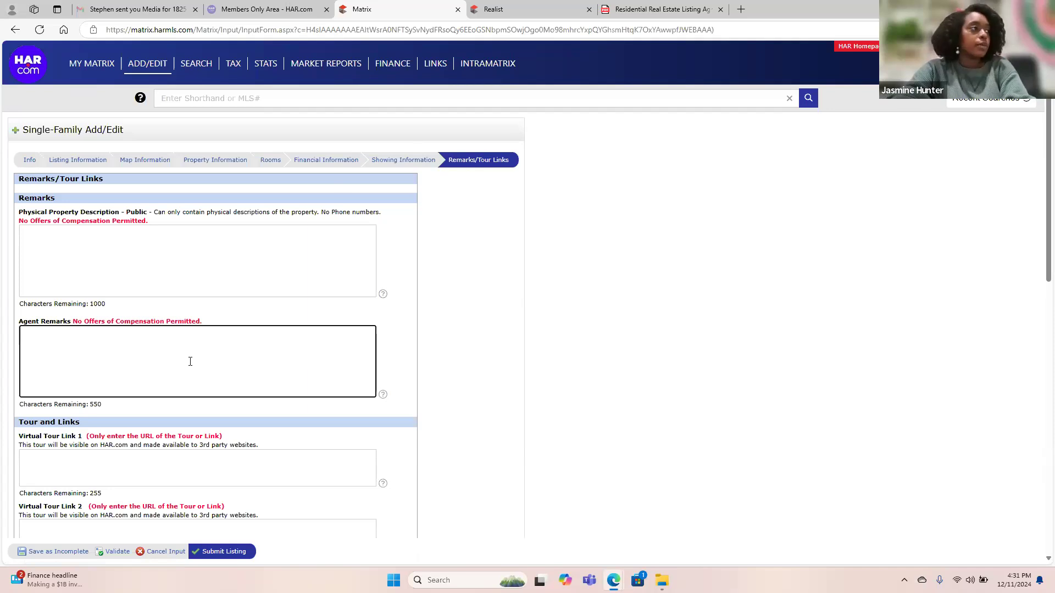
type("P")
key("Caps_Lock")
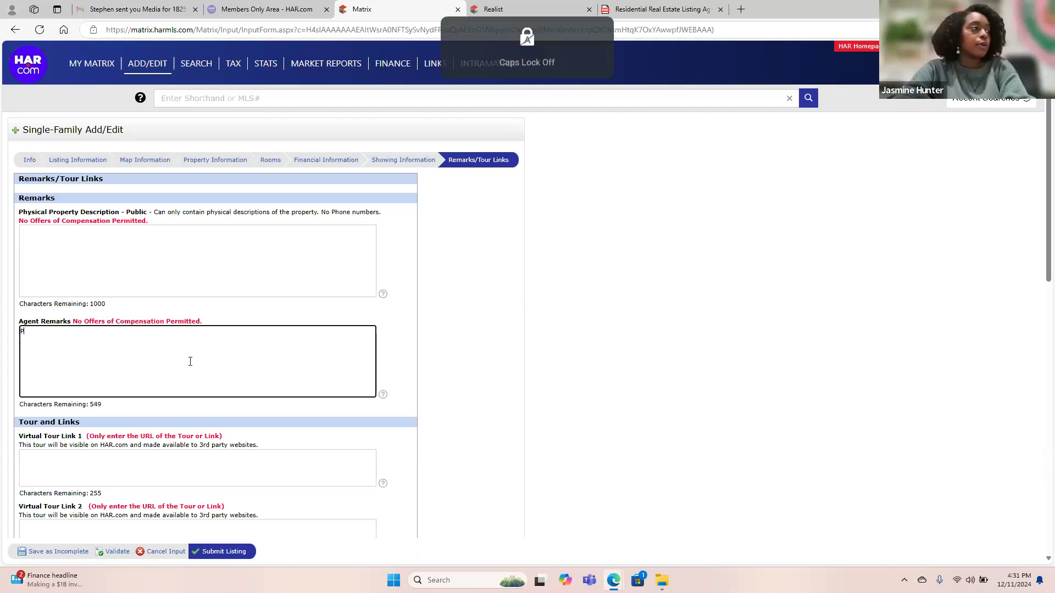
type("ersonal property")
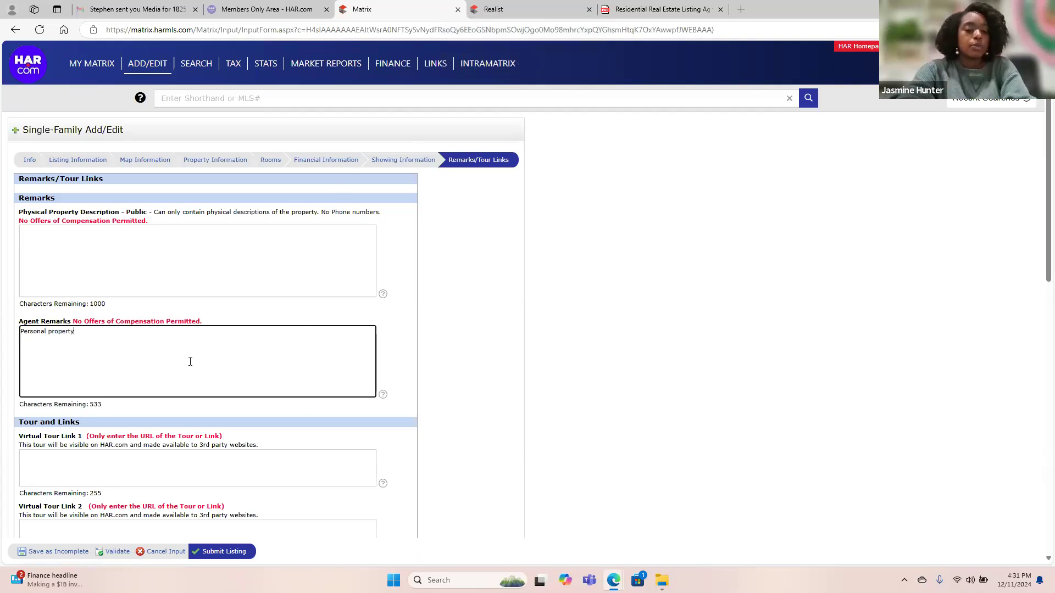
type(" is n")
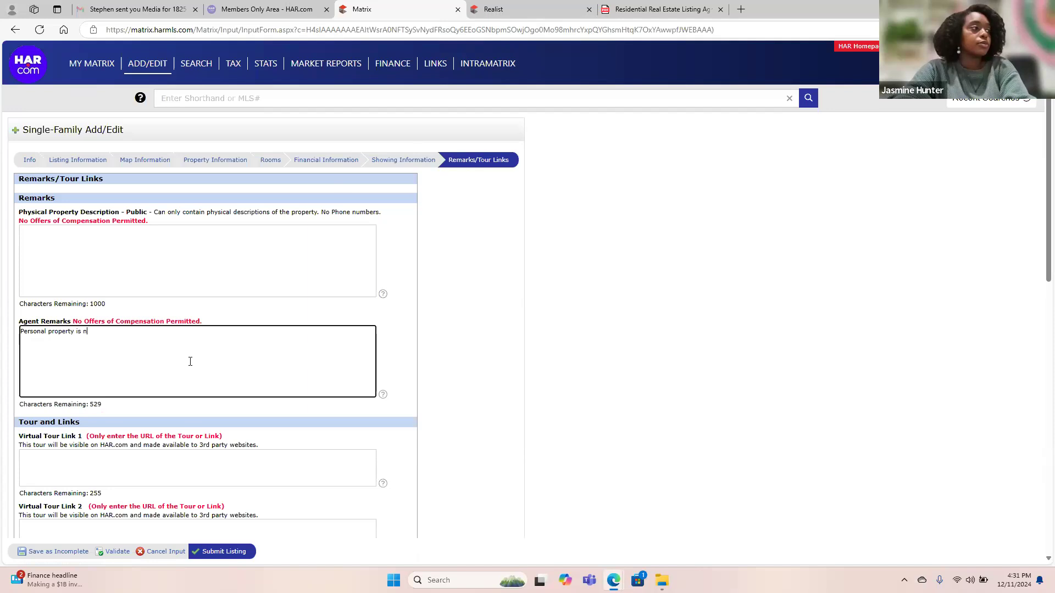
type("egotiable.")
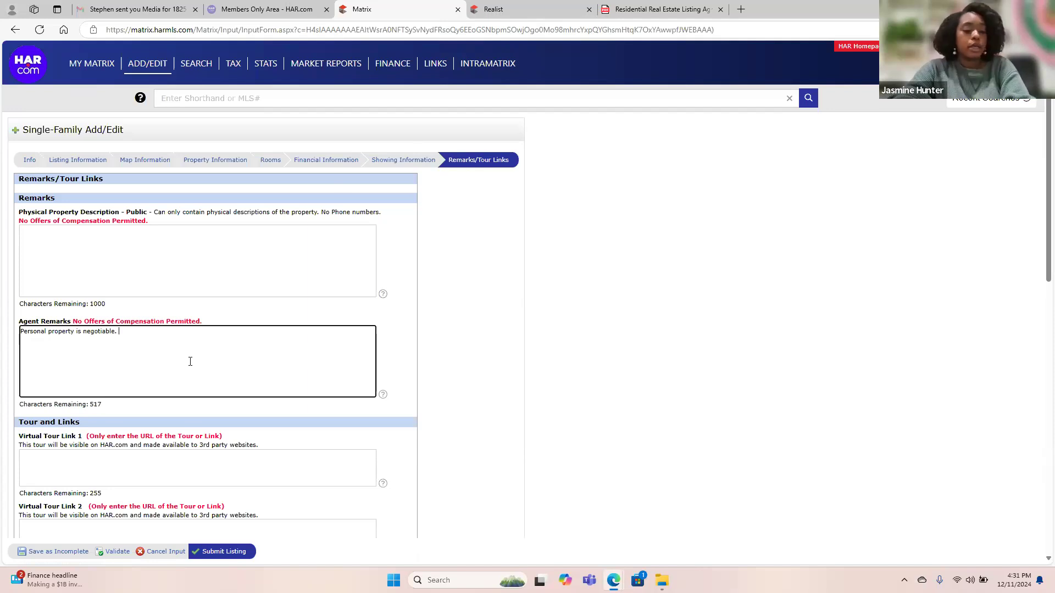
key("Caps_Lock")
type("T")
key("Caps_Lock")
type("enant")
key("Caps_Lock")
type("O")
key("Caps_Lock")
type("ccupied until")
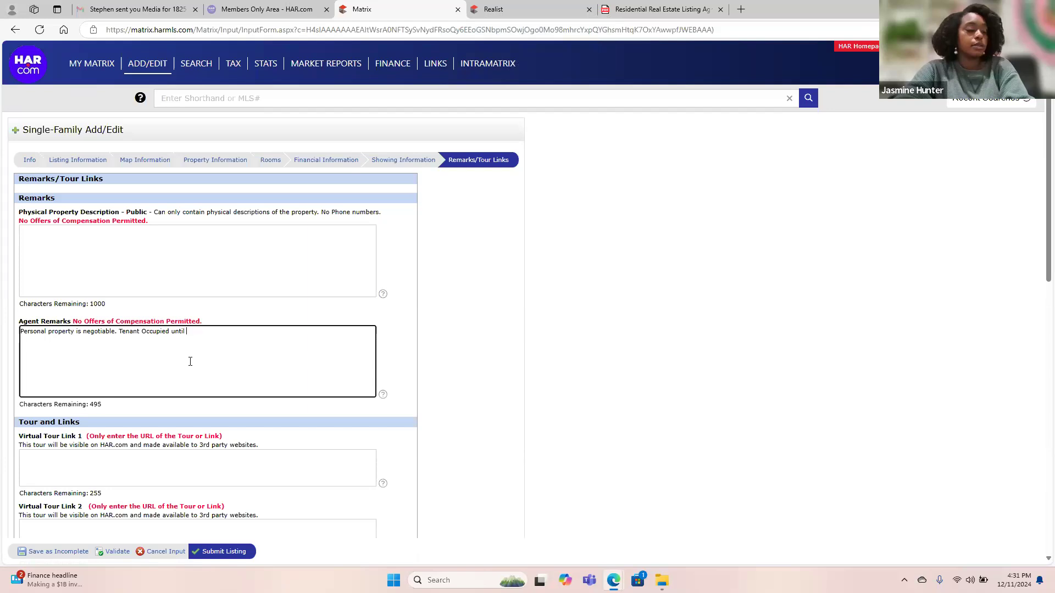
type(" 2/1/202")
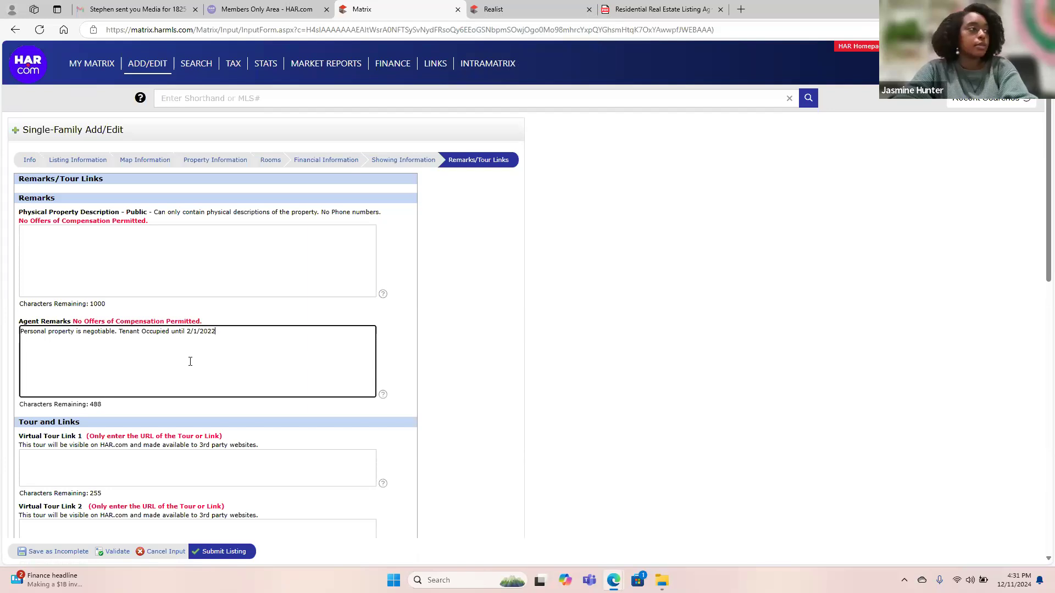
type("5")
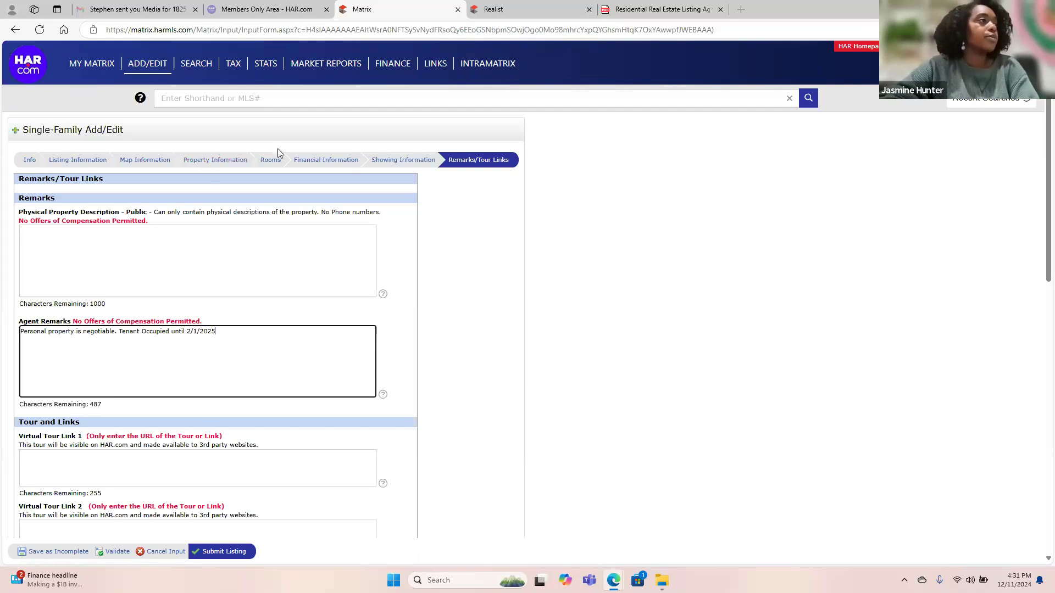
Choose Full Ownership for Ownership Type on the Financial Information page.
left_click(332, 160)
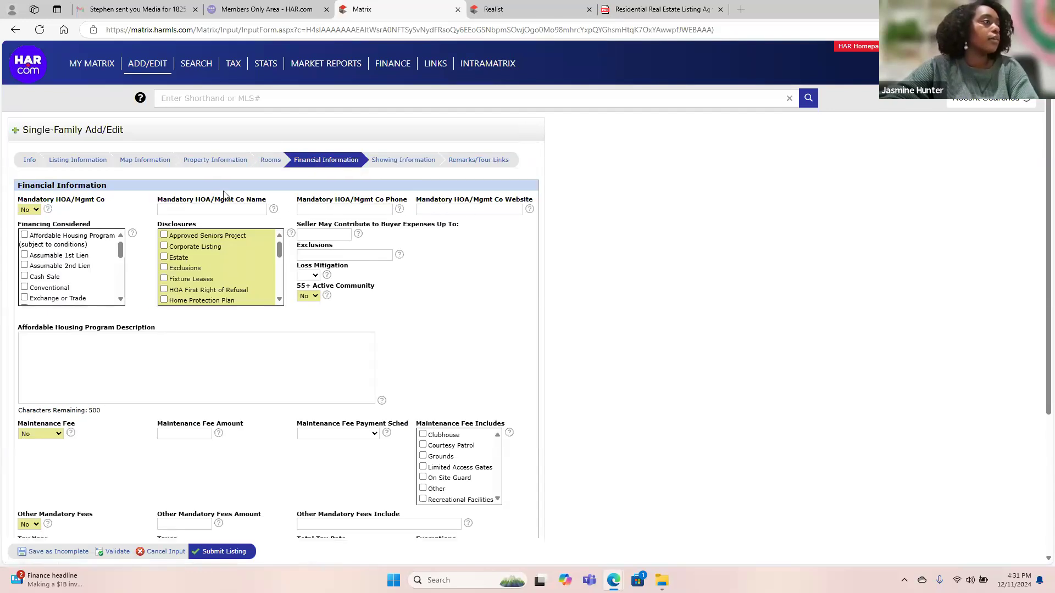
scroll(340, 375, "down", 4)
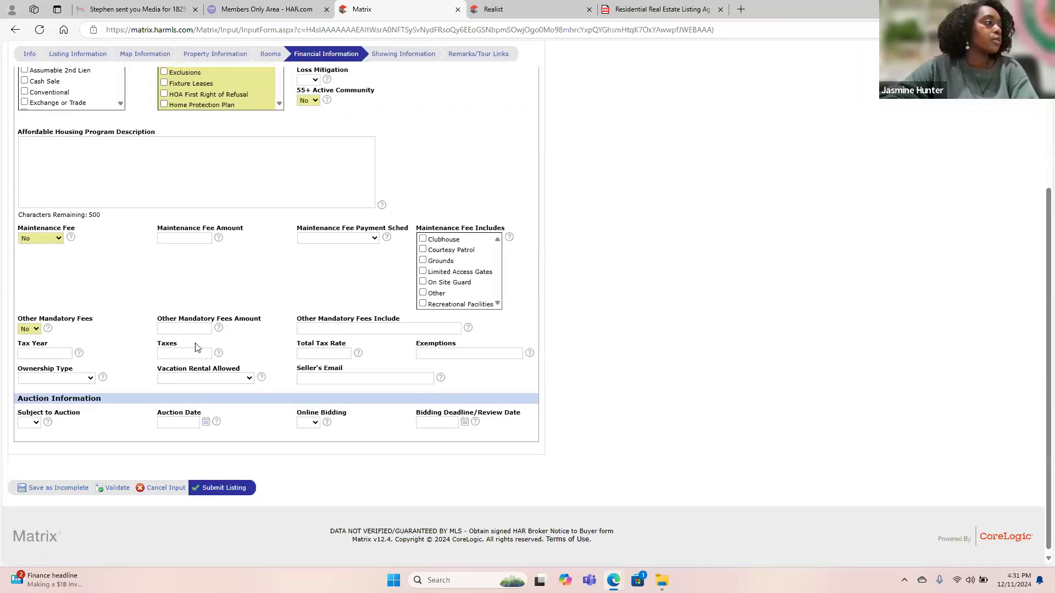
left_click(61, 378)
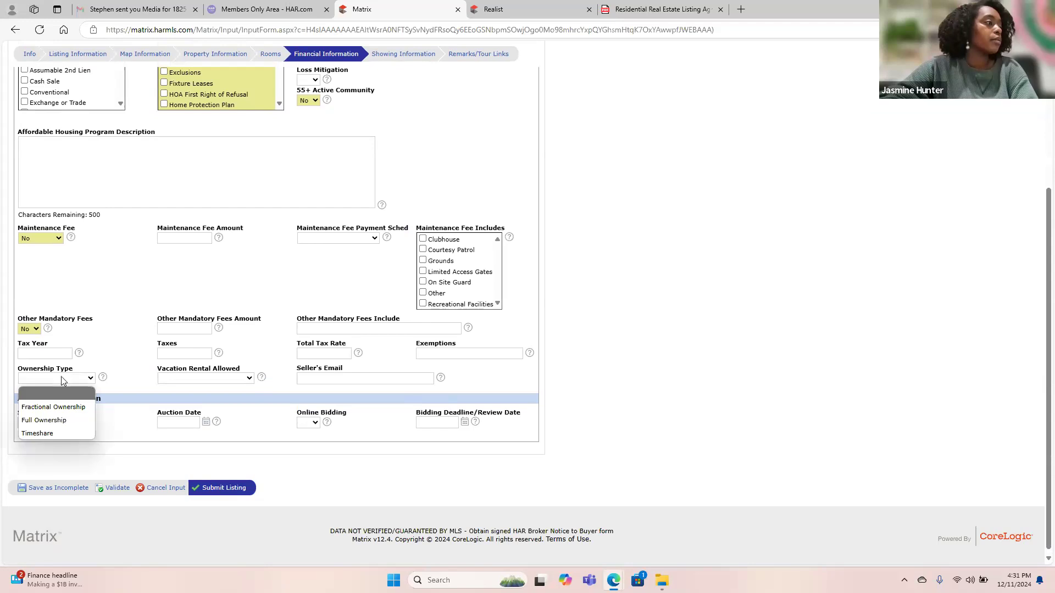
left_click(54, 421)
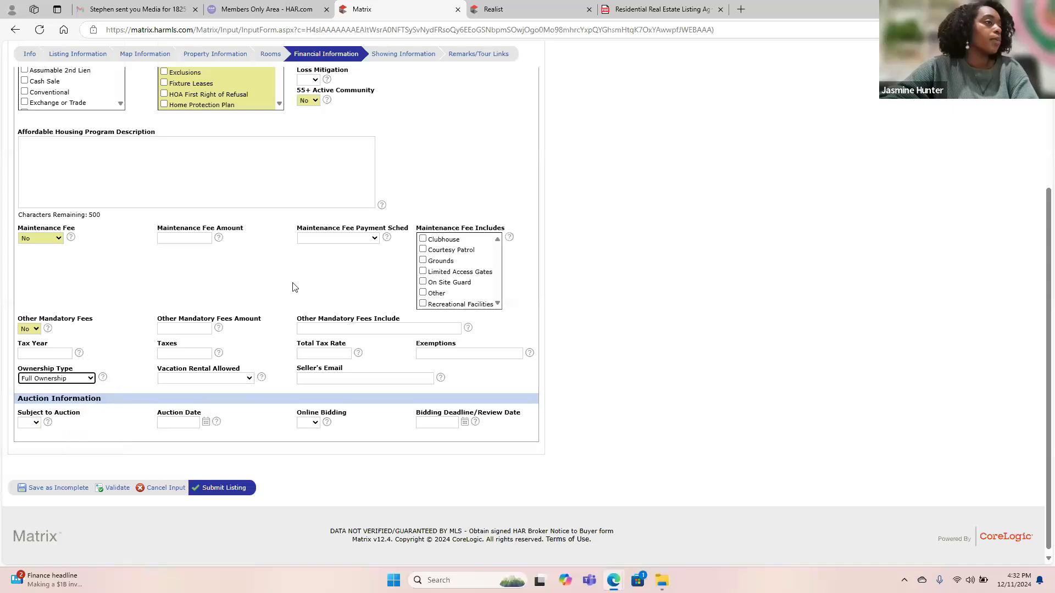
scroll(301, 273, "up", 4)
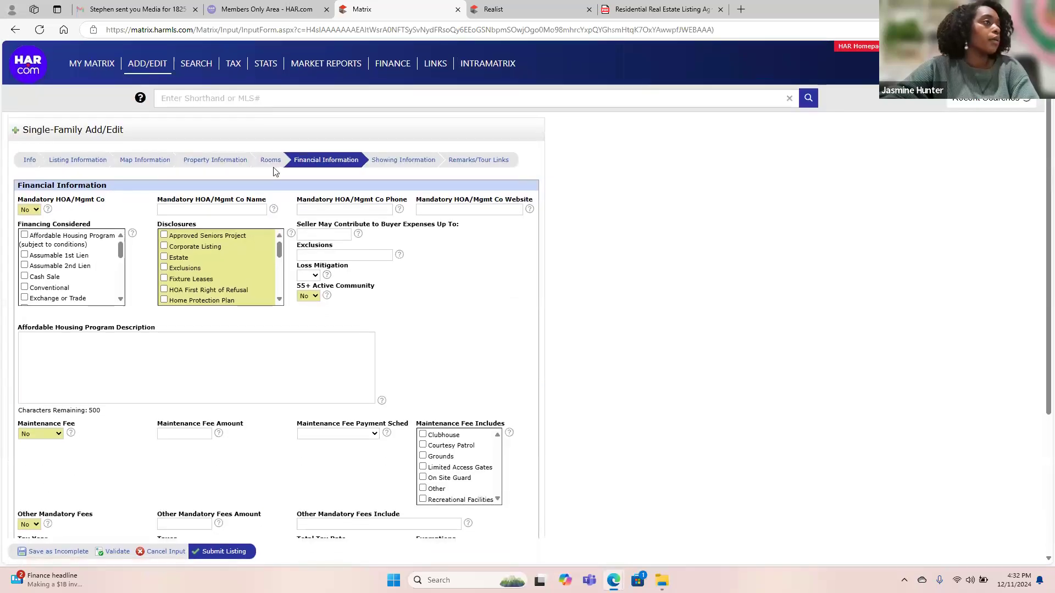
Return to the public property description, then search Bing for 'chat gpt' in a new tab.
left_click(483, 160)
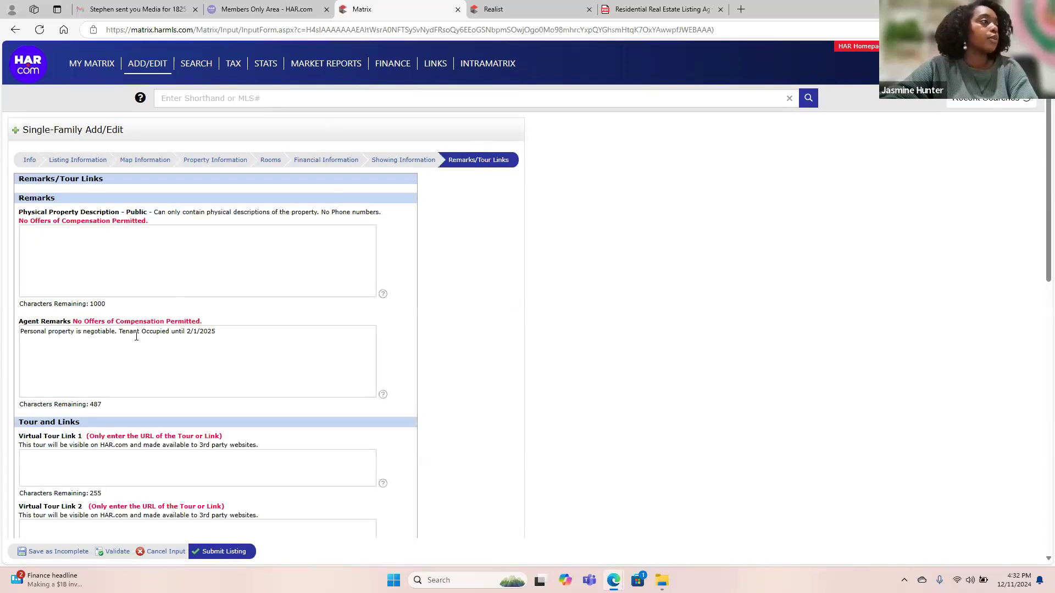
left_click(152, 255)
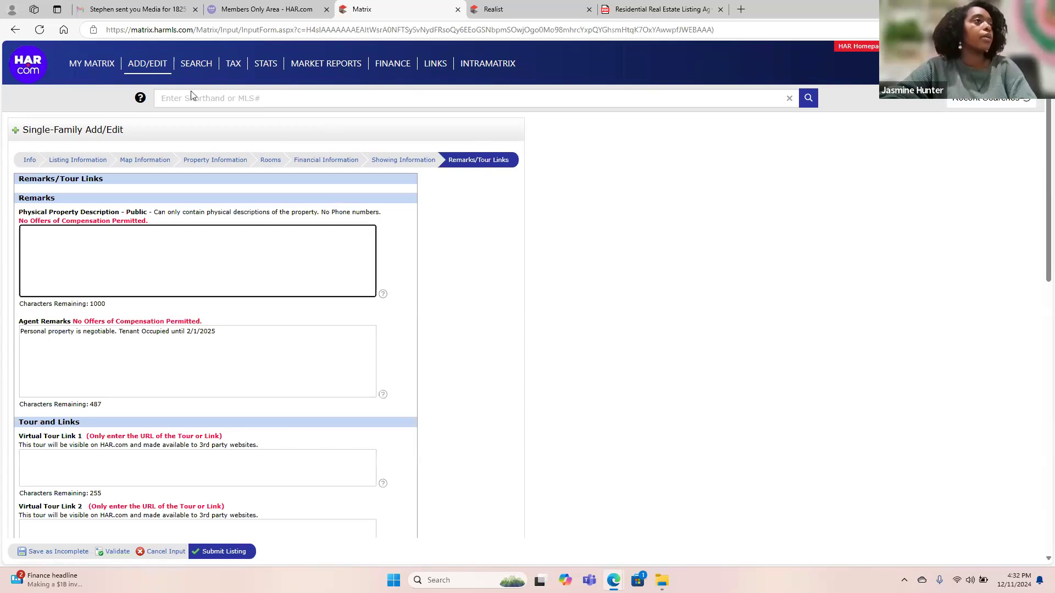
left_click(742, 10)
type("ch")
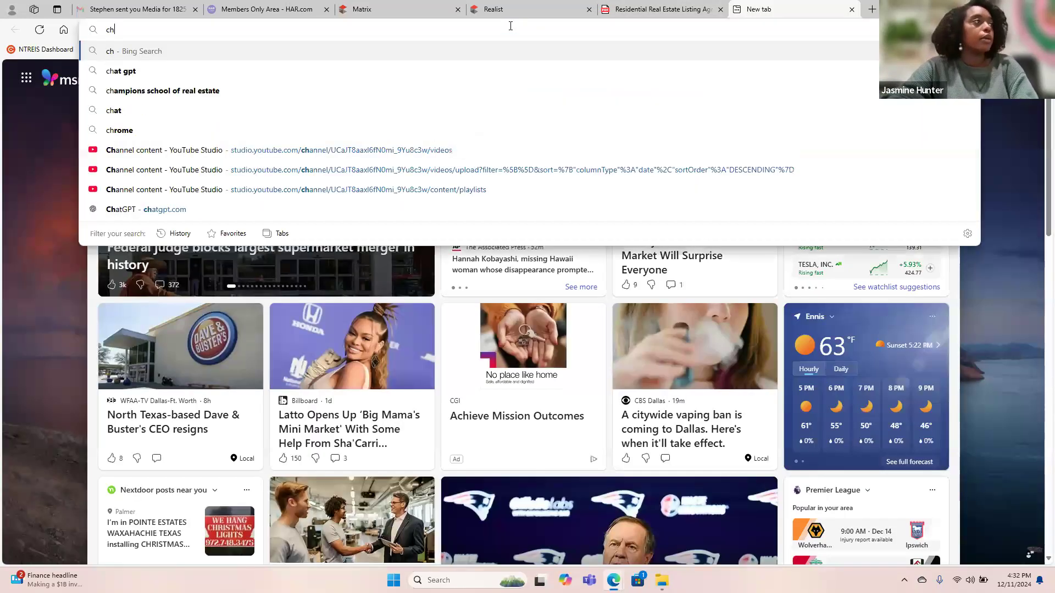
key("Down")
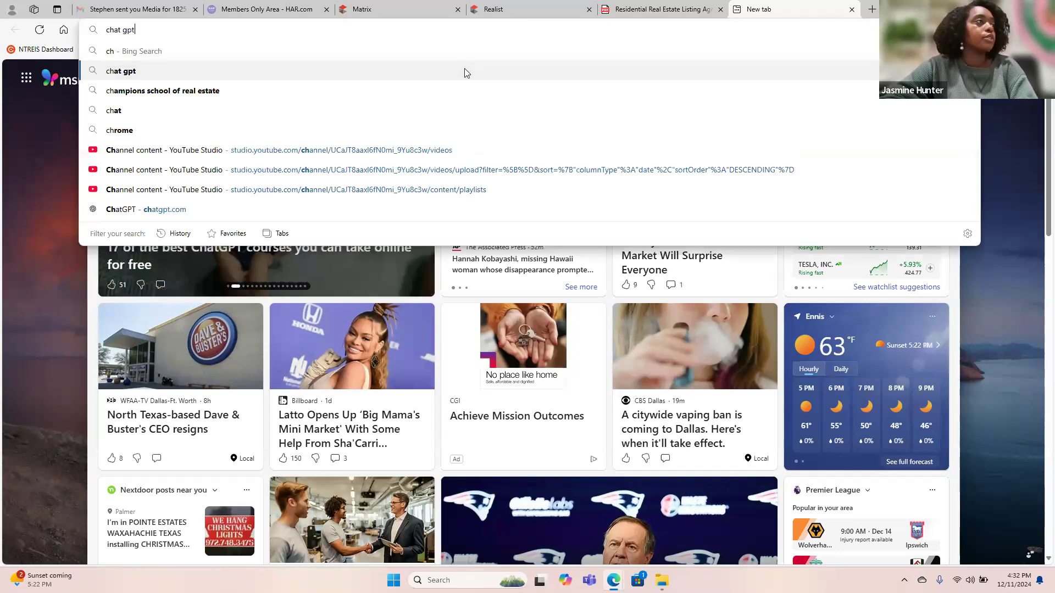
left_click(465, 72)
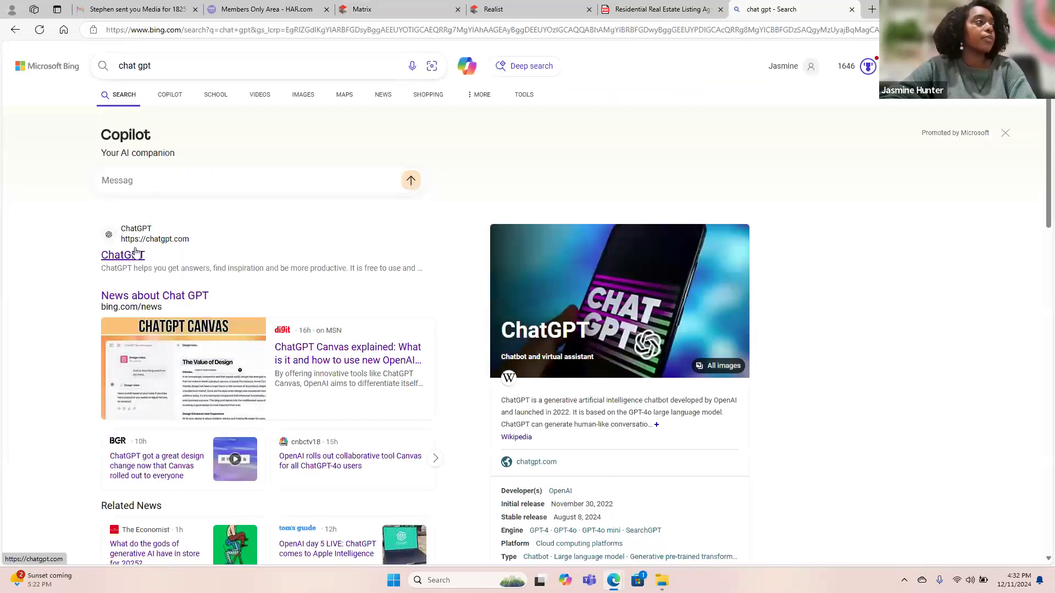
Open the ChatGPT site, attempt Google sign-in, then close the login pages.
left_click(136, 254)
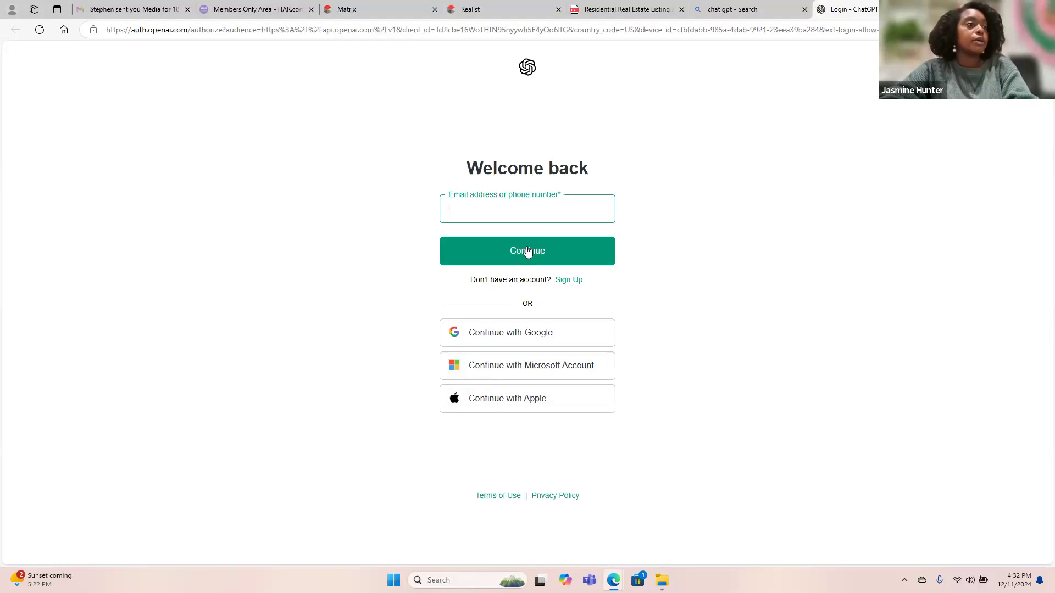
left_click(538, 334)
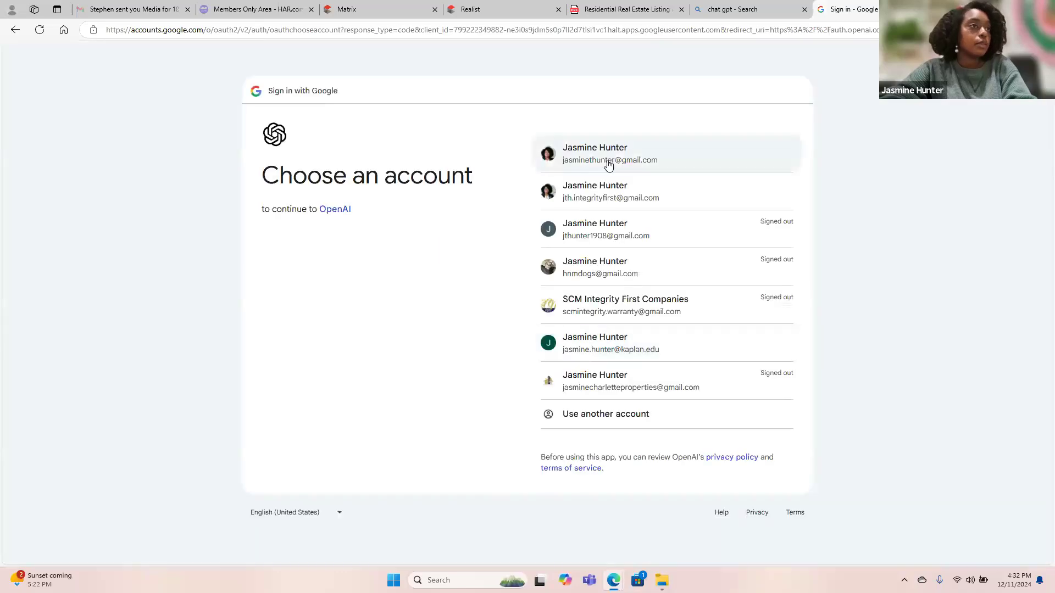
left_click(606, 160)
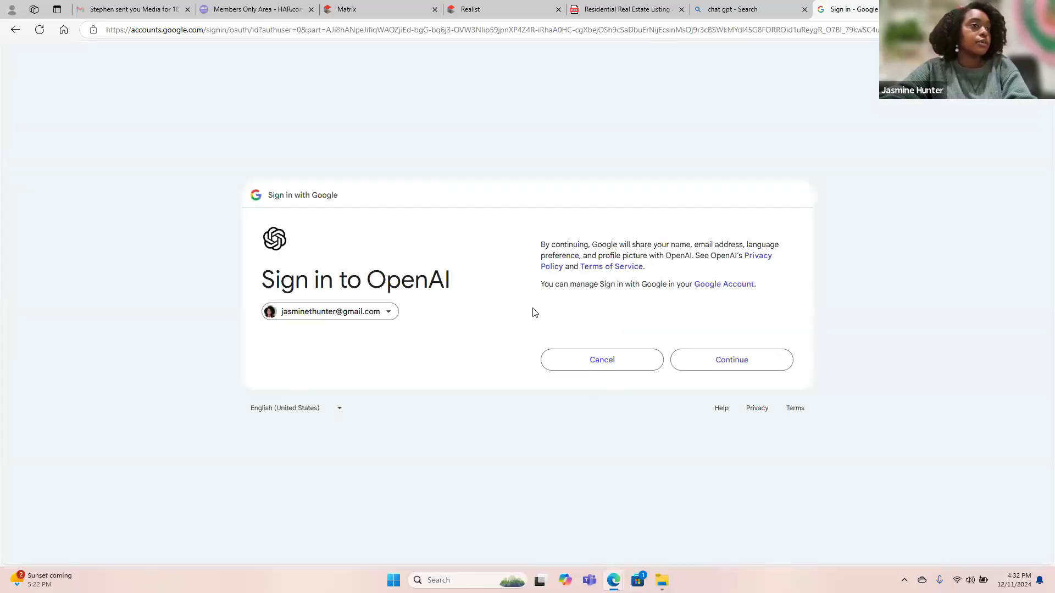
left_click(740, 365)
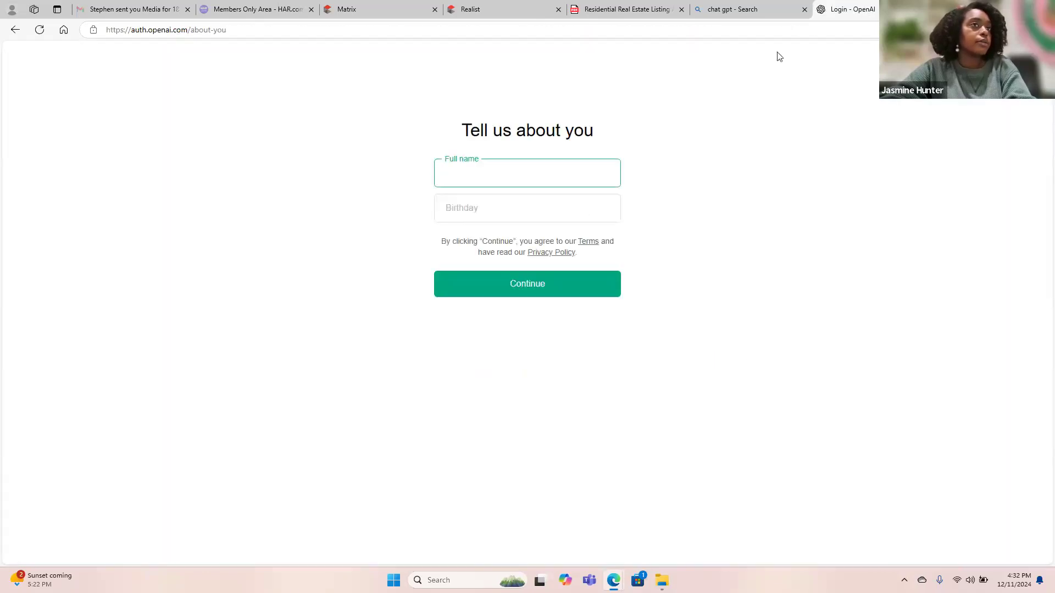
left_click(927, 9)
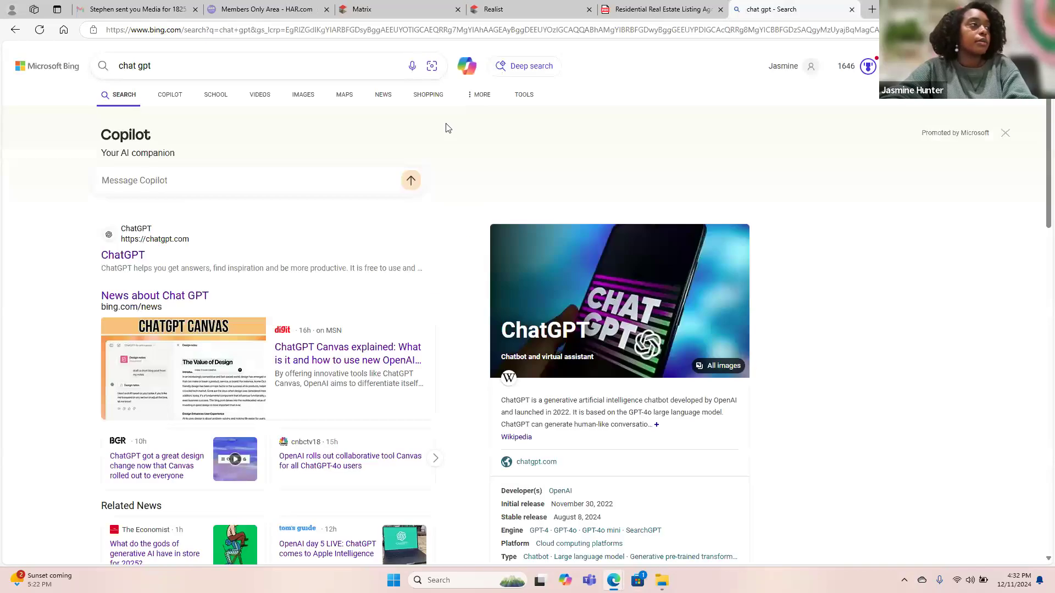
left_click(129, 254)
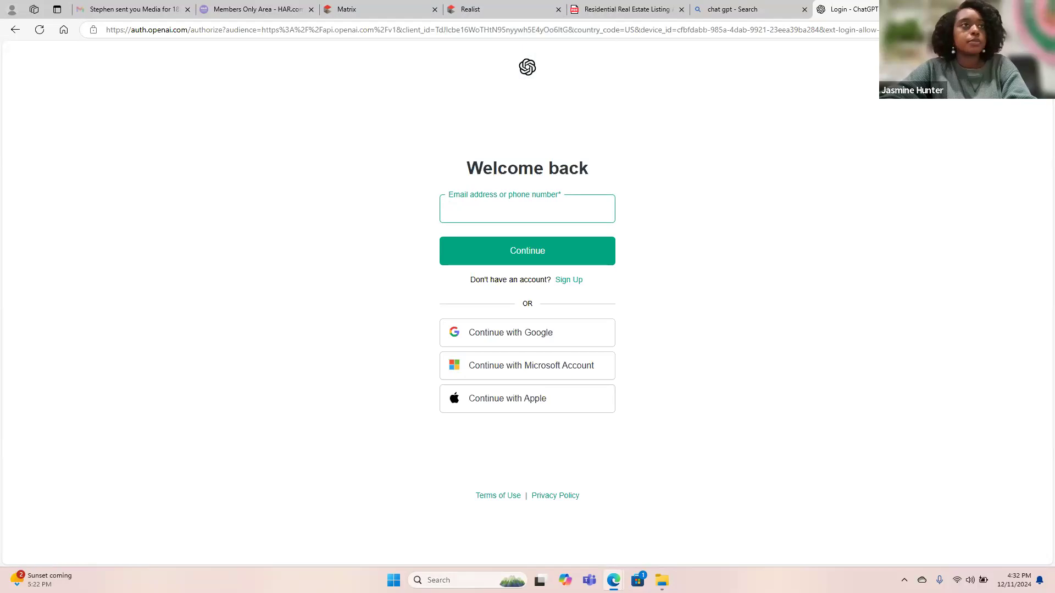
key("ctrl+w")
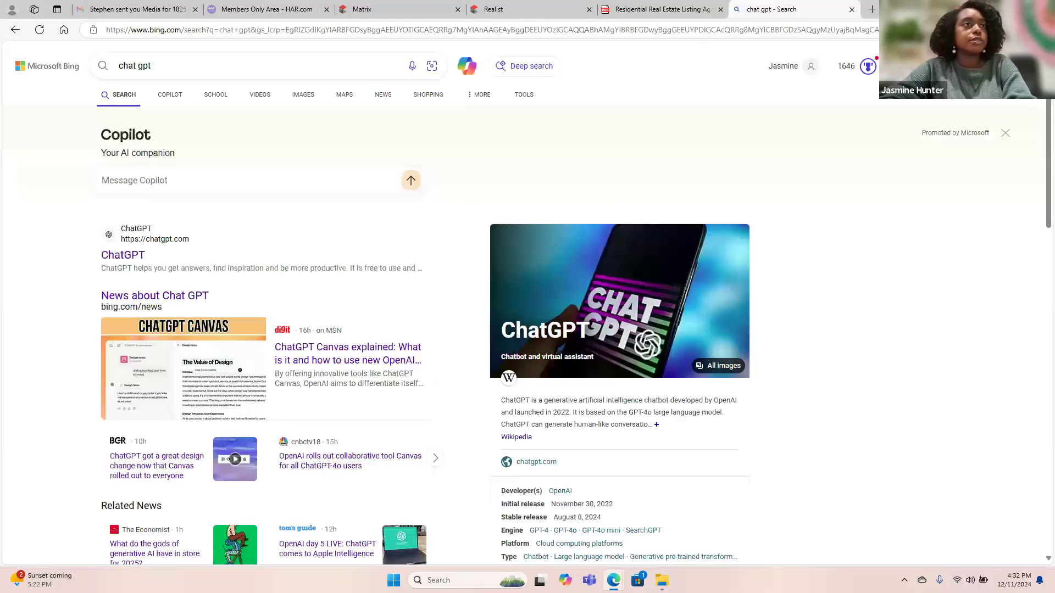
left_click(852, 9)
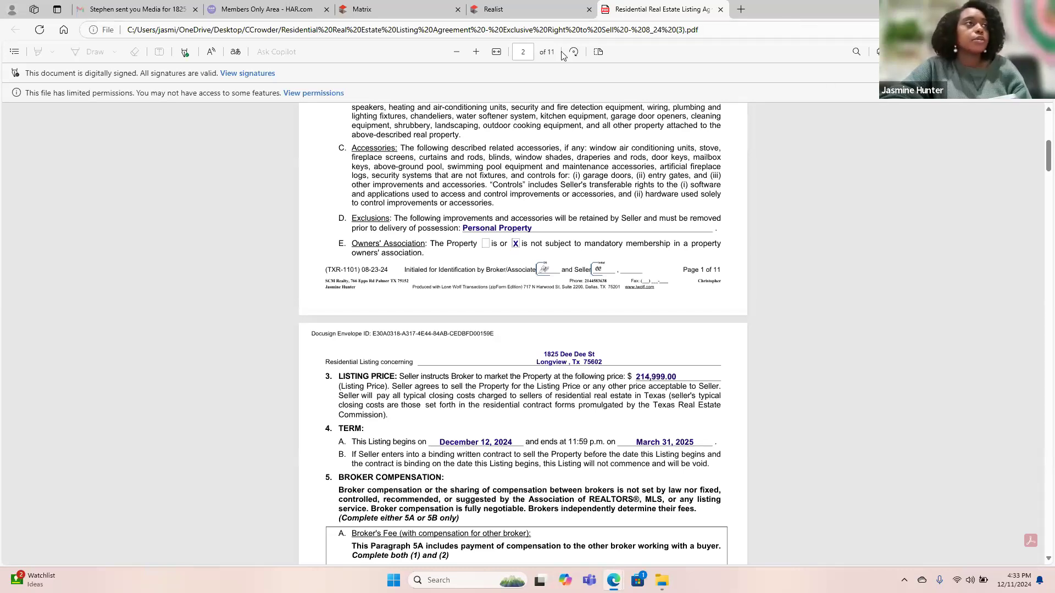
left_click(505, 9)
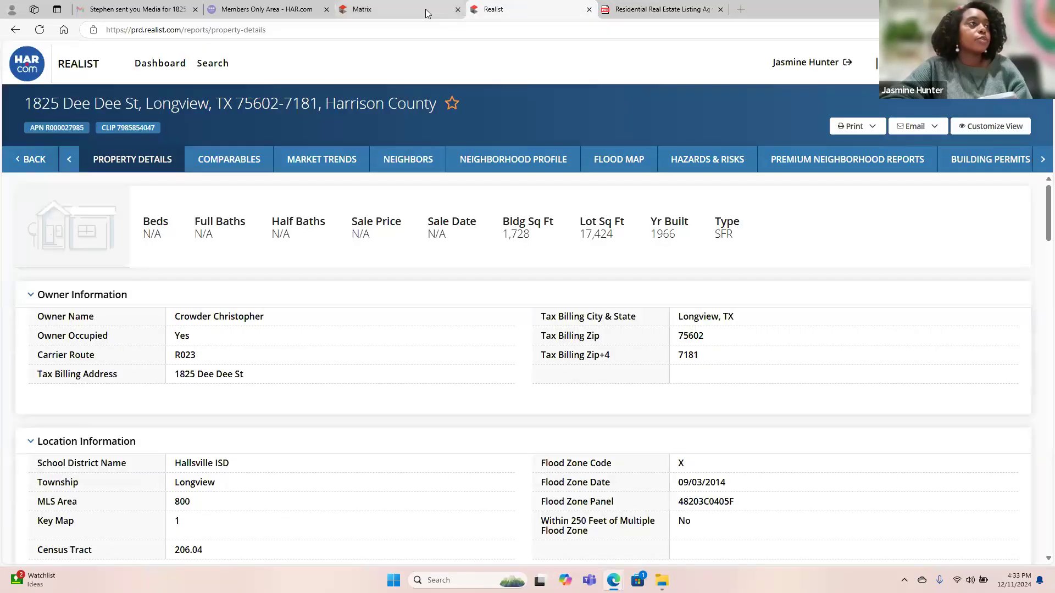
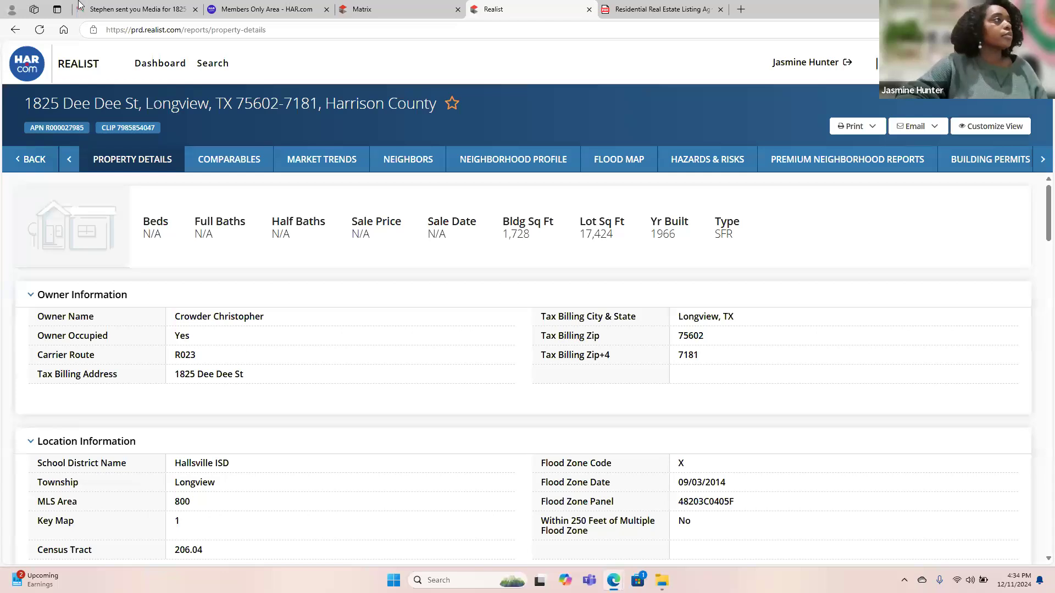
Switch to Gmail and return to the Sent list showing the 'Charming Country Retreat' email.
left_click(123, 11)
left_click(161, 91)
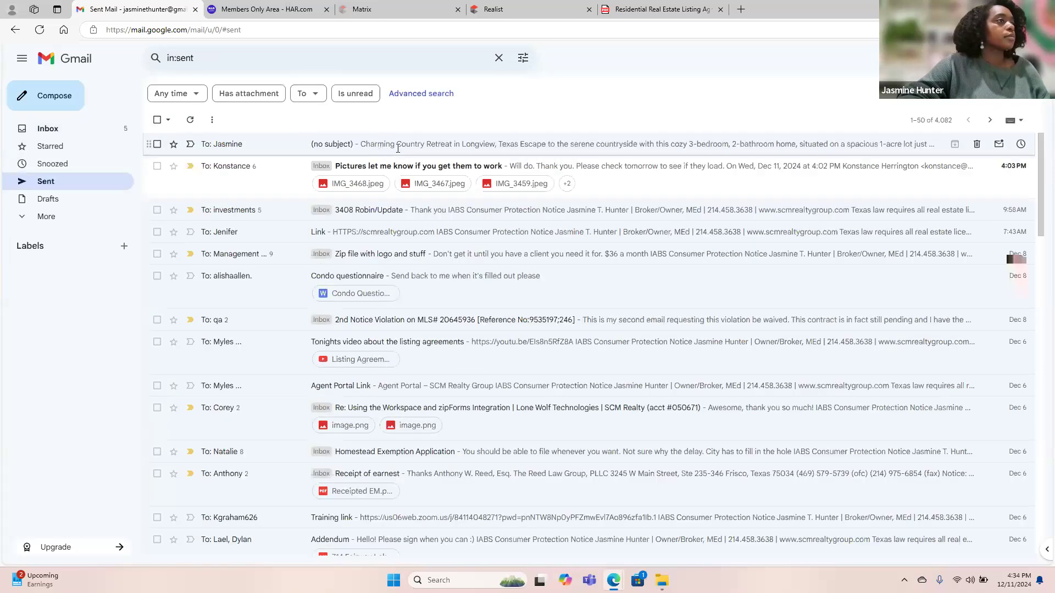
Copy the full Charming Country Retreat description from the no-subject sent email into the Matrix remarks form.
left_click(396, 148)
left_click_drag(183, 179, 324, 388)
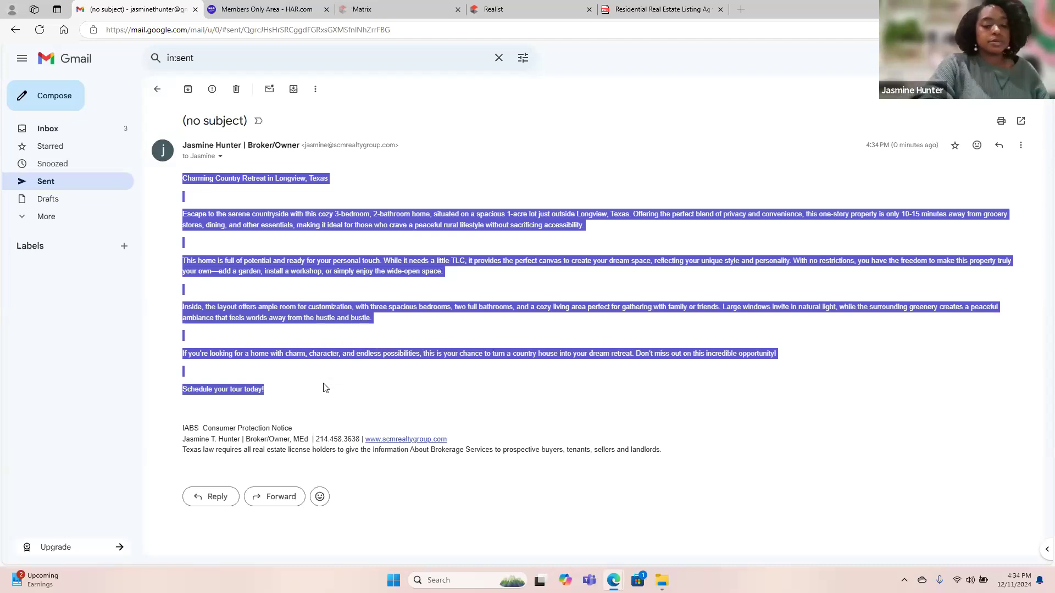
left_click(522, 8)
left_click(385, 9)
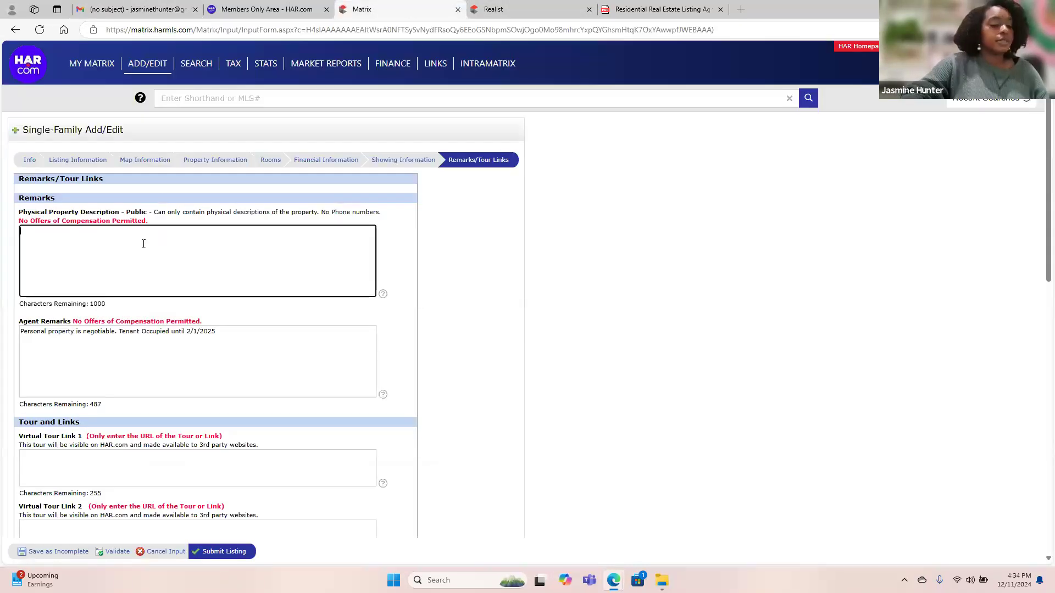
Paste the country-retreat text into Physical Property Description and delete the blank lines after the title and the opening paragraphs.
key("ctrl+v")
scroll(132, 259, "up", 5)
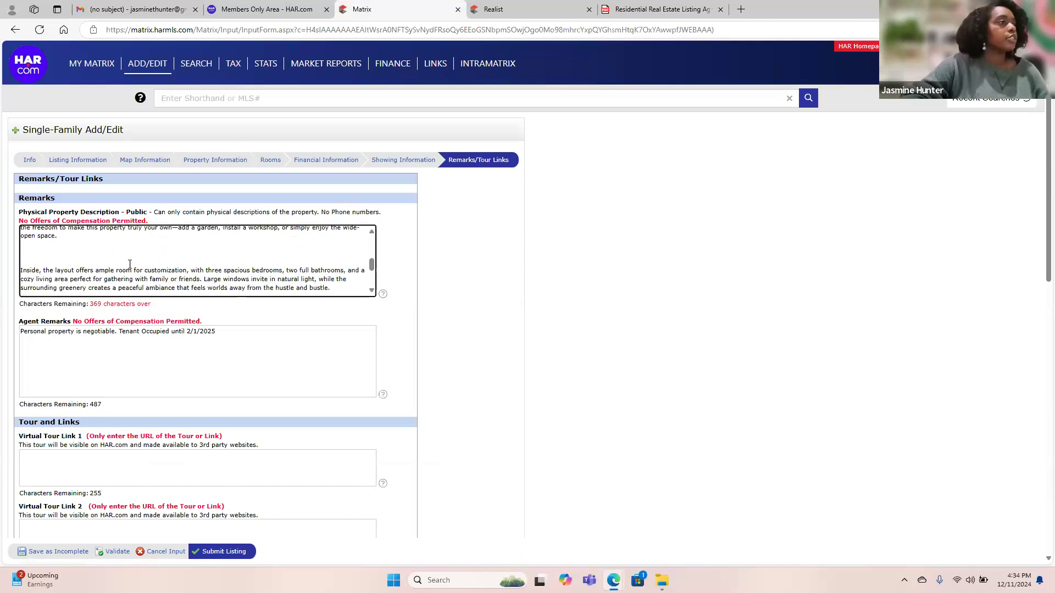
left_click(49, 251)
key("BackSpace")
key("BackSpace")
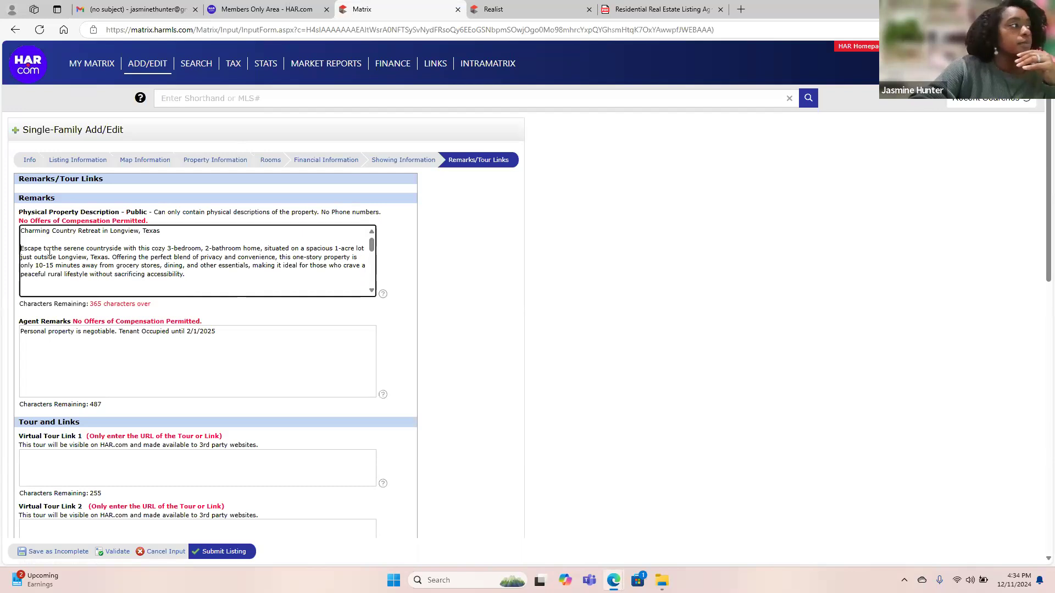
key("BackSpace")
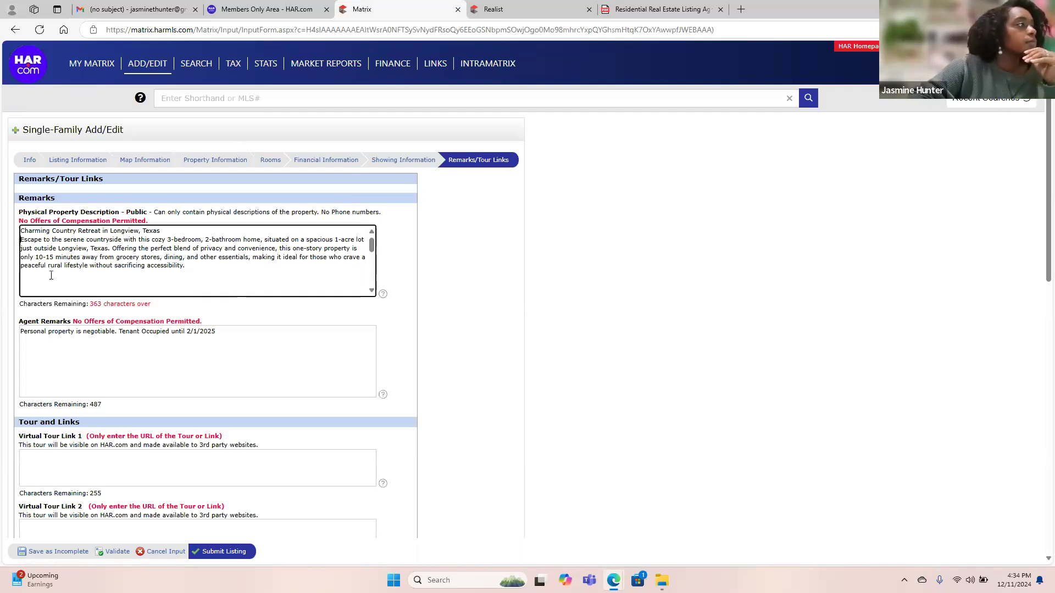
scroll(55, 282, "down", 2)
scroll(39, 264, "up", 1)
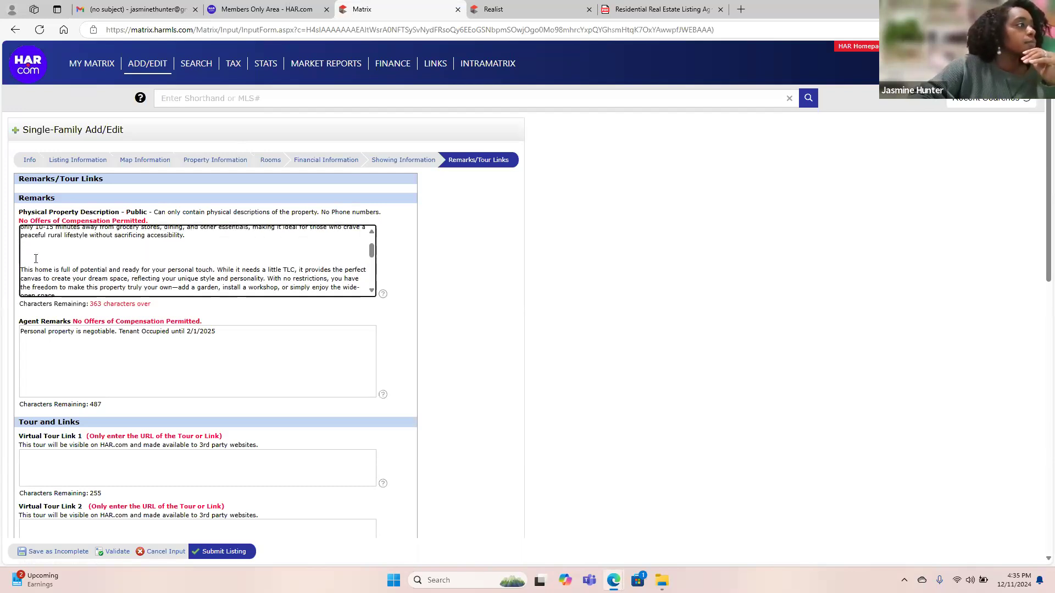
key("BackSpace")
key("BackSpace")
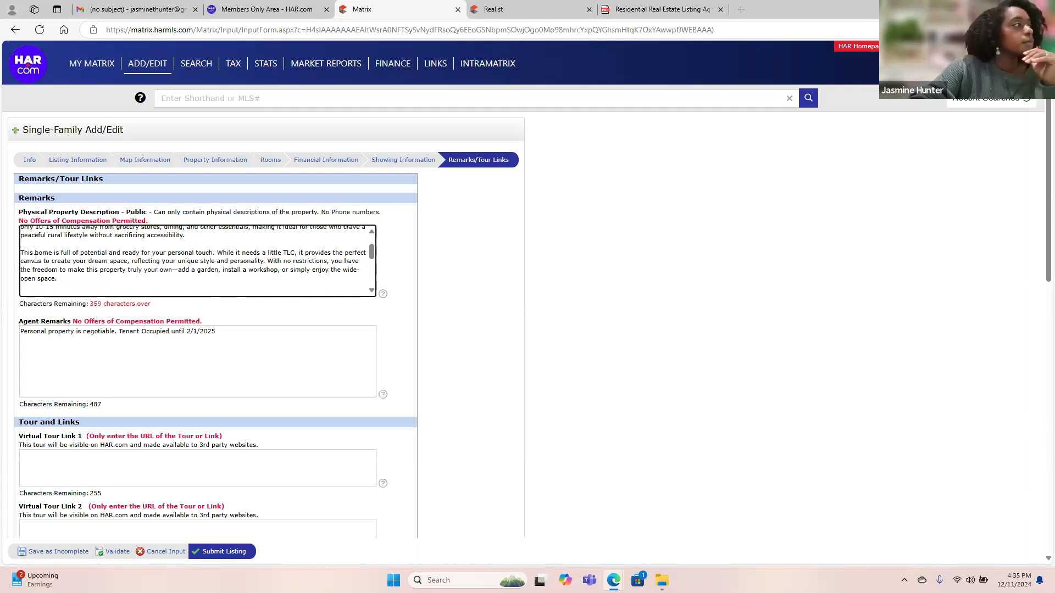
scroll(35, 258, "down", 2)
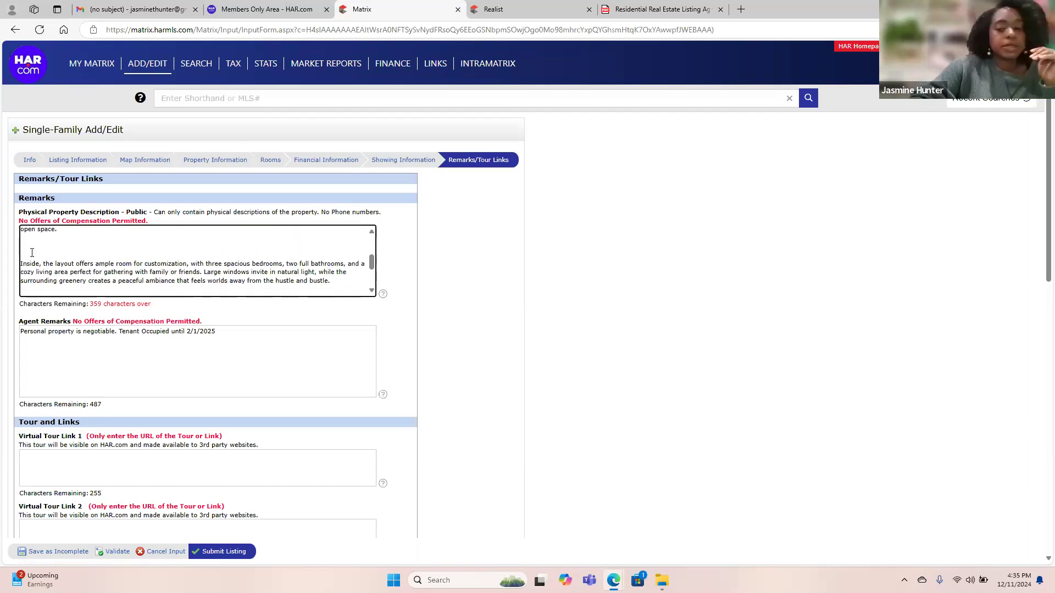
key("BackSpace")
key("BackSpace")
Remove the blank lines before 'If you're looking' and 'Schedule your tour today!', then submit the listing.
scroll(31, 253, "down", 2)
scroll(31, 253, "up", 2)
left_click(29, 280)
key("Delete")
key("Delete")
scroll(29, 280, "down", 2)
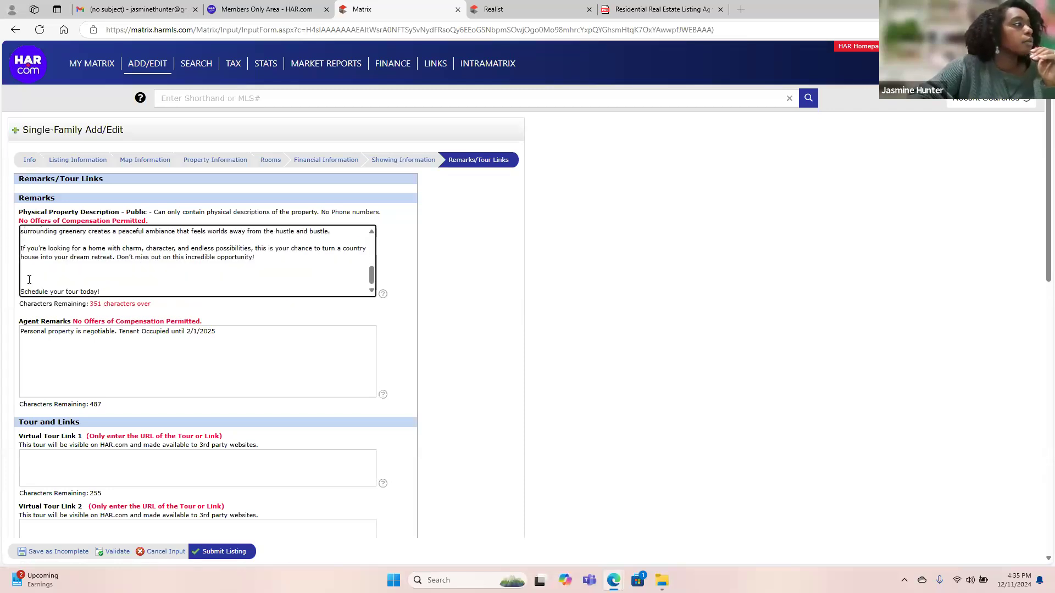
left_click(29, 280)
key("Delete")
key("Delete")
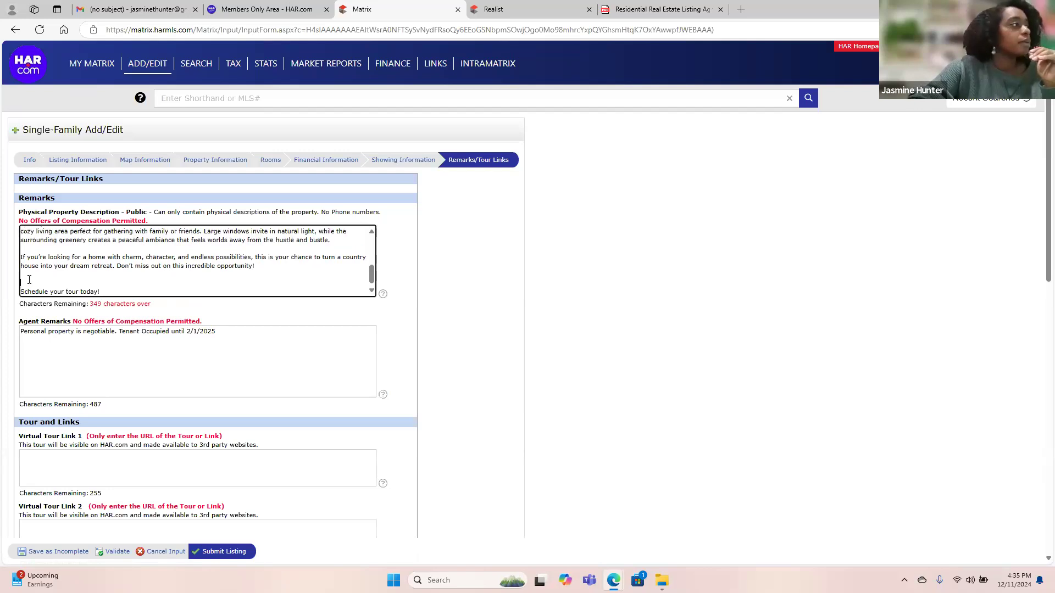
key("Delete")
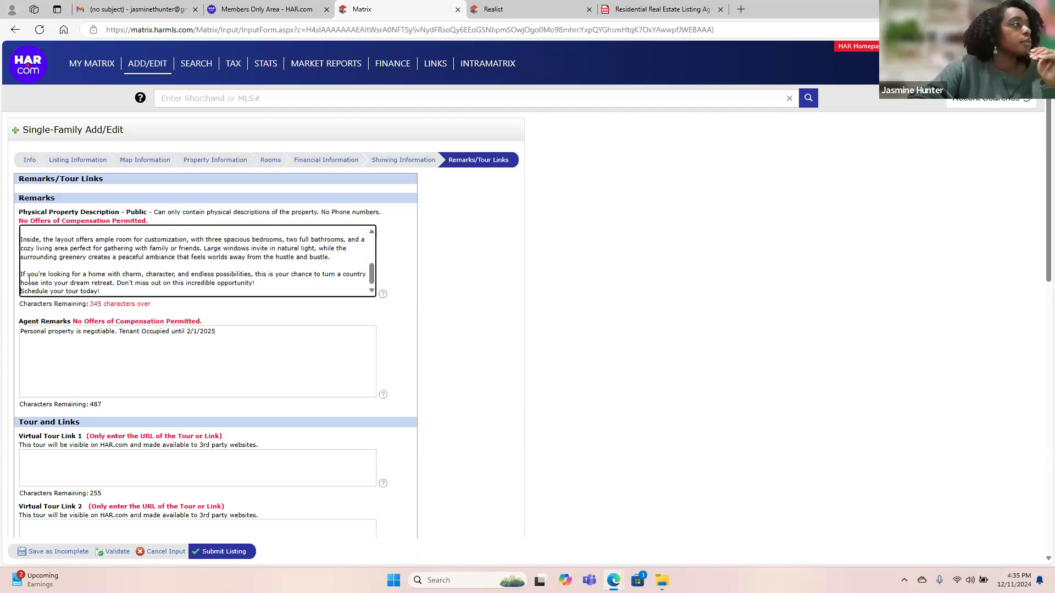
scroll(84, 253, "up", 3)
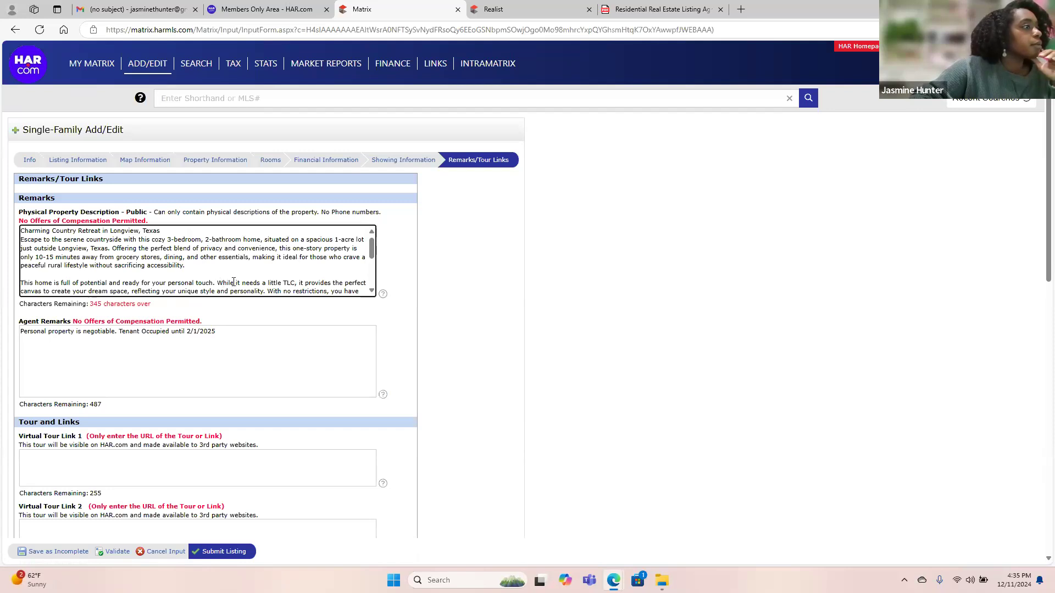
scroll(121, 270, "down", 5)
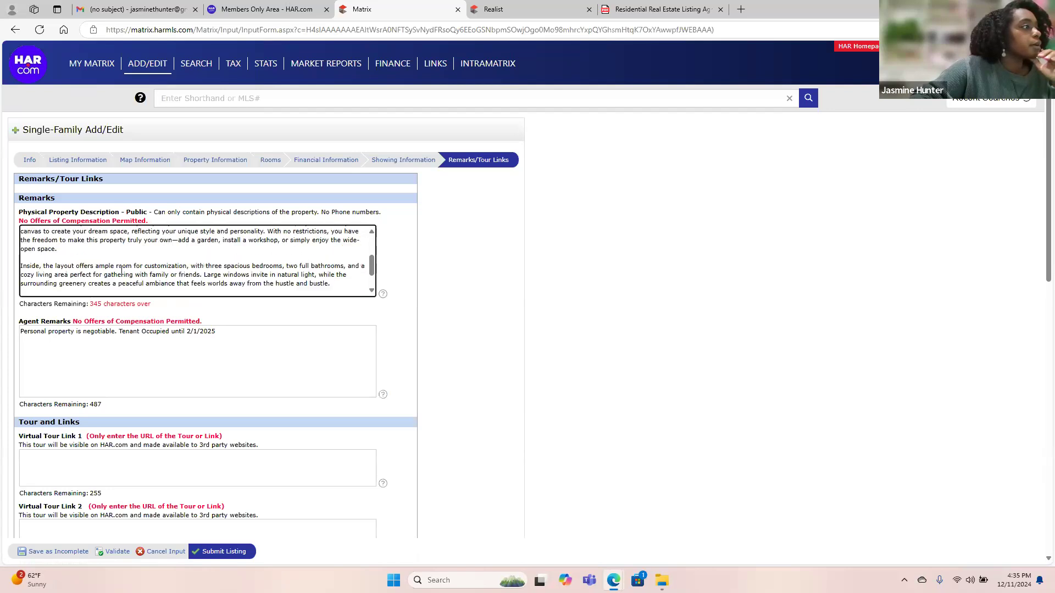
left_click(460, 372)
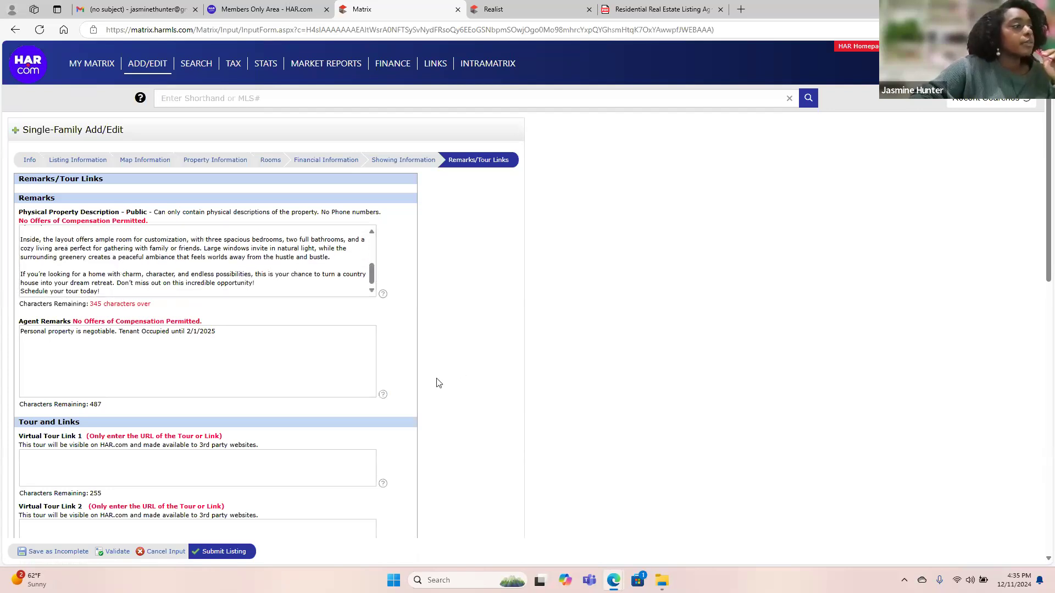
left_click(214, 554)
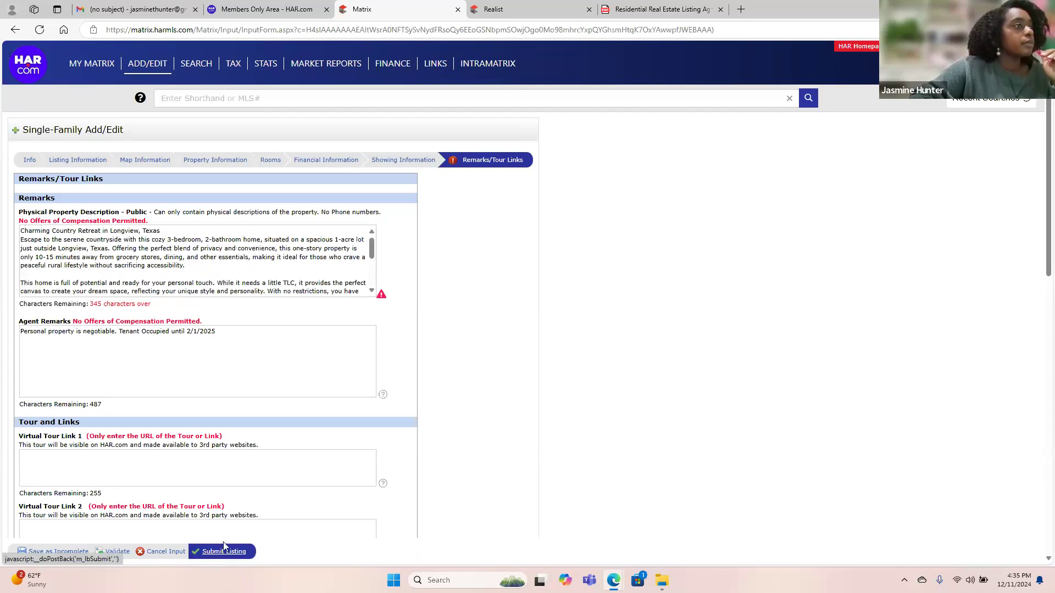
Review the description's warnings, then delete the 'If you're looking for a home' paragraph.
left_click(382, 296)
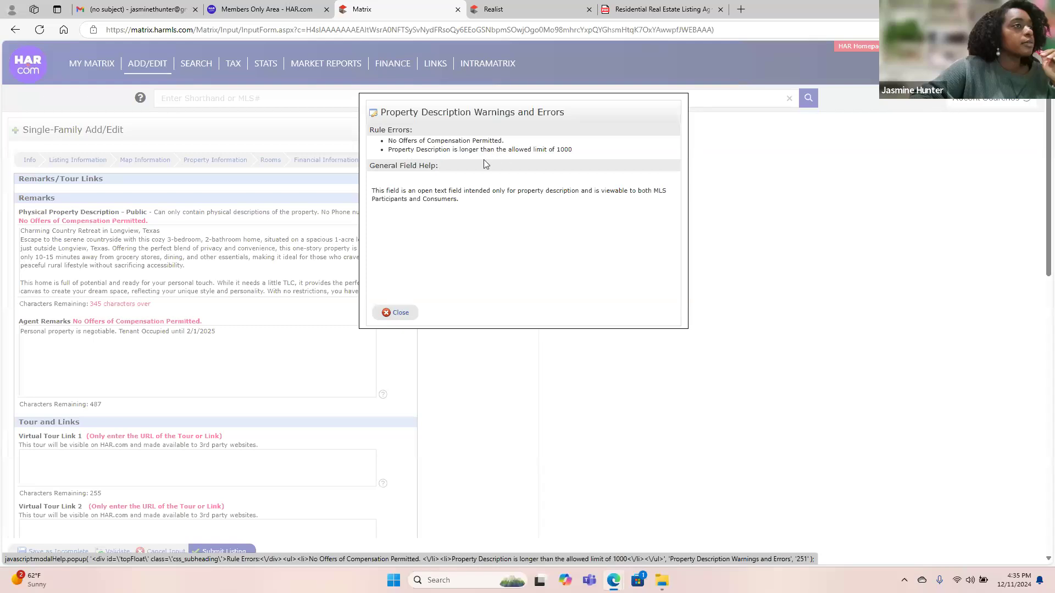
left_click(394, 312)
scroll(262, 279, "down", 5)
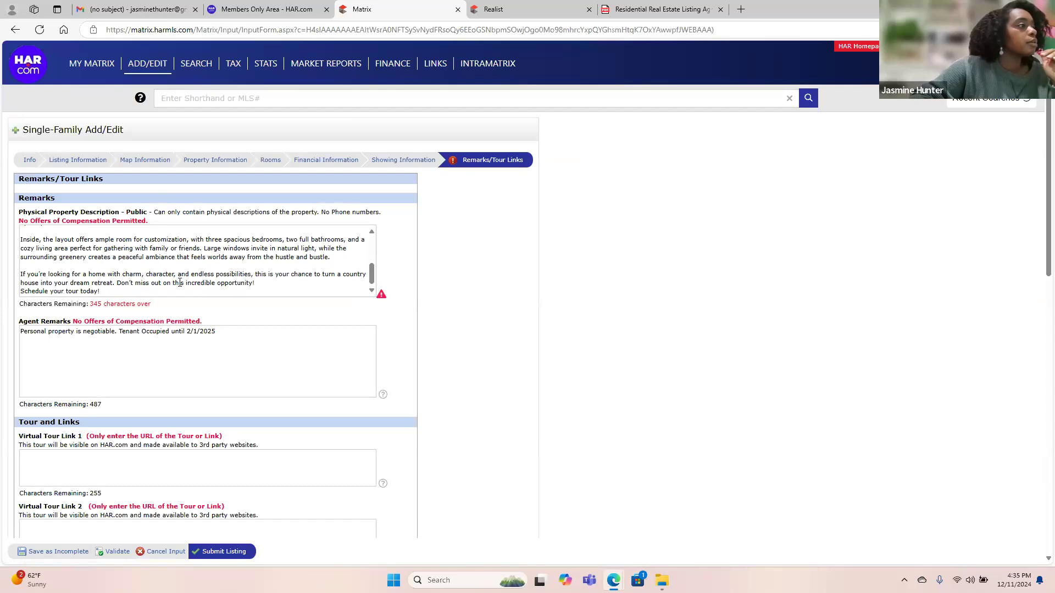
left_click_drag(261, 287, 38, 270)
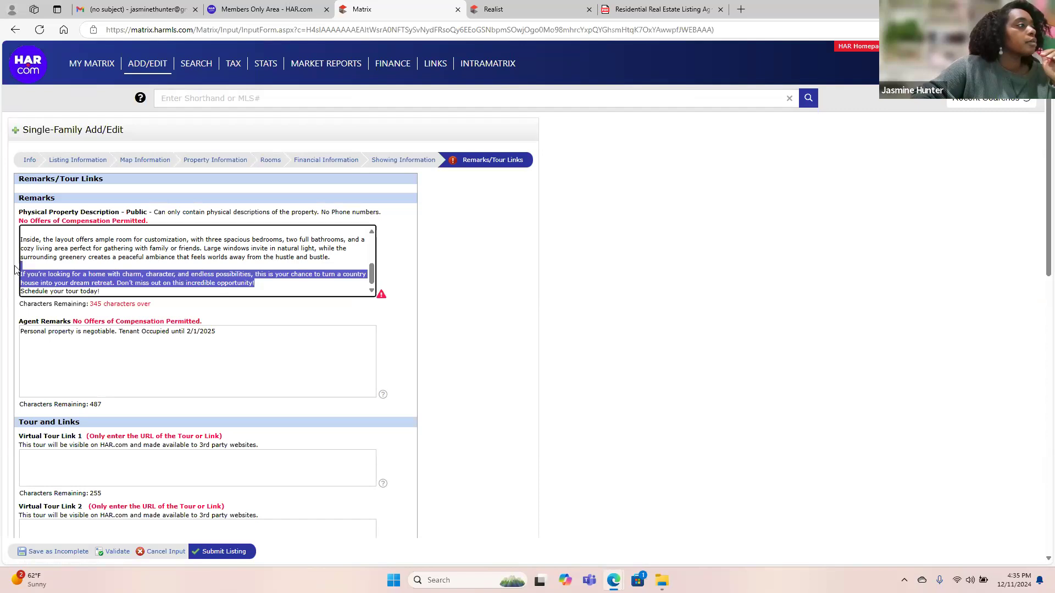
key("BackSpace")
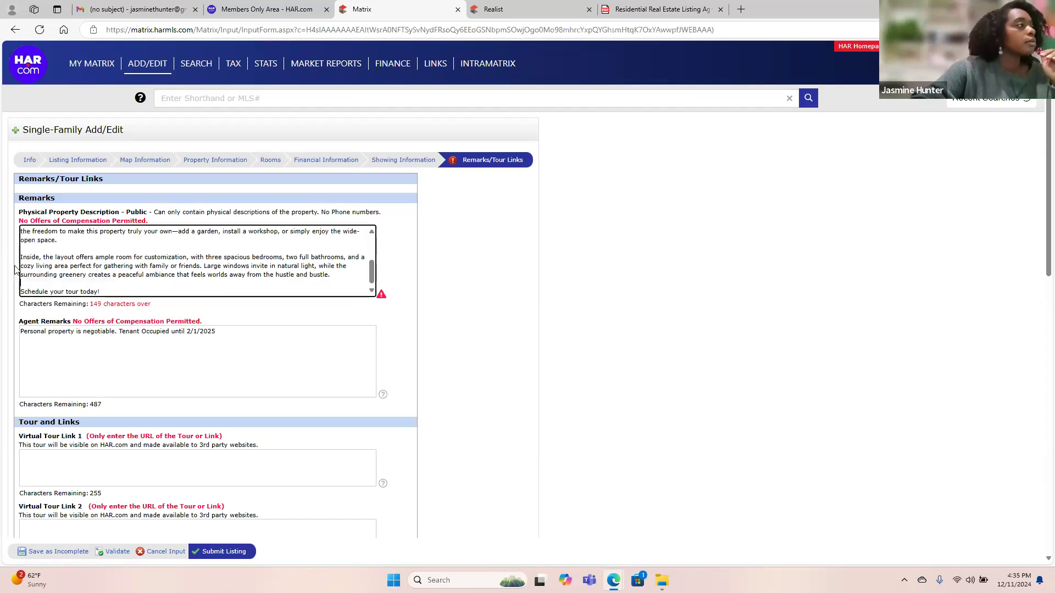
key("BackSpace")
key("BackSpace")
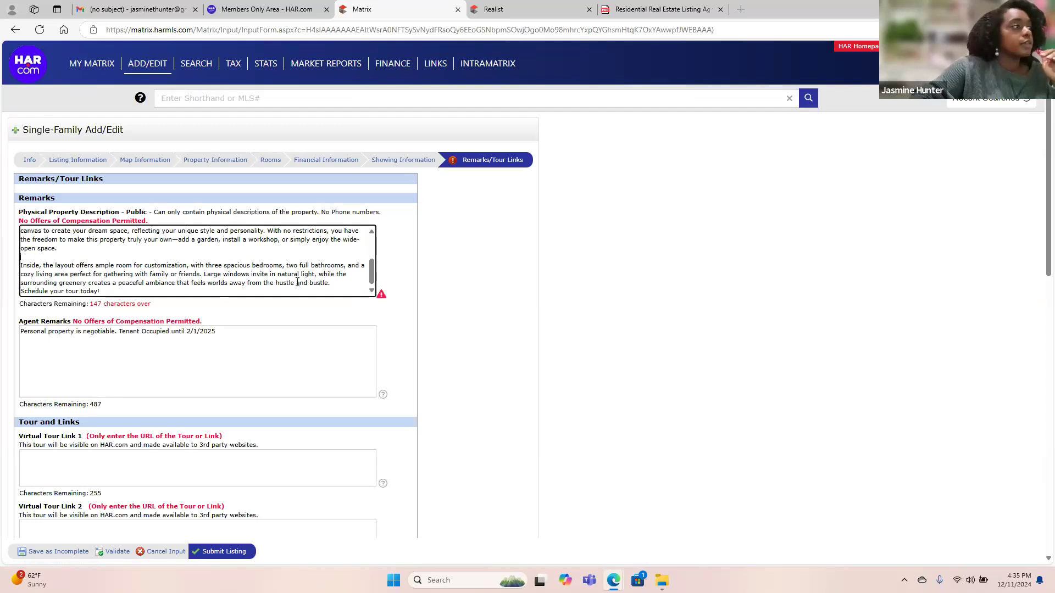
Remove leftover blank lines and validate, leaving the remarks 143 characters over the limit.
key("BackSpace")
key("BackSpace")
scroll(297, 282, "up", 3)
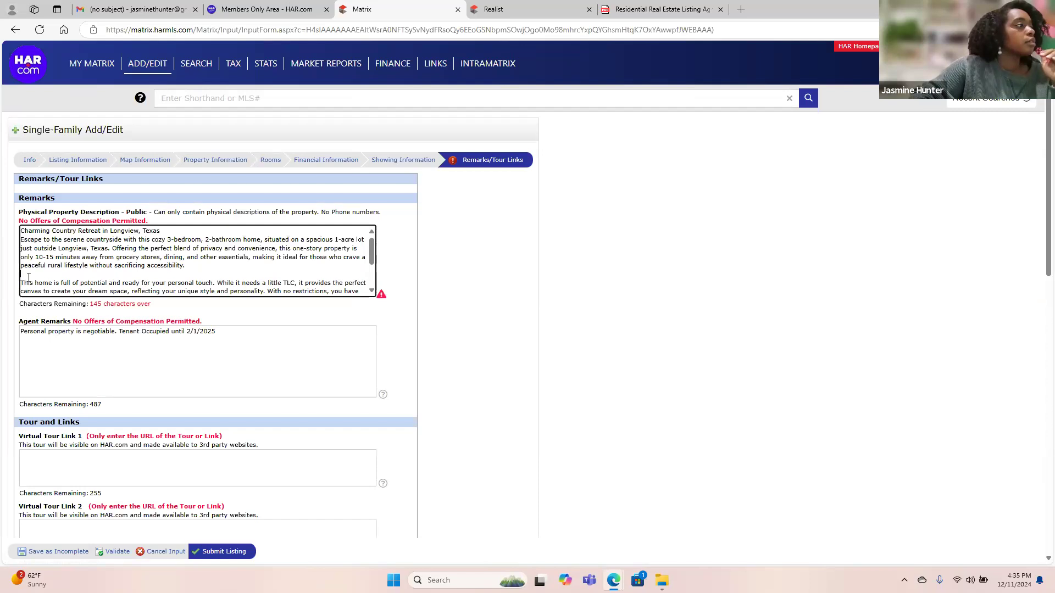
key("BackSpace")
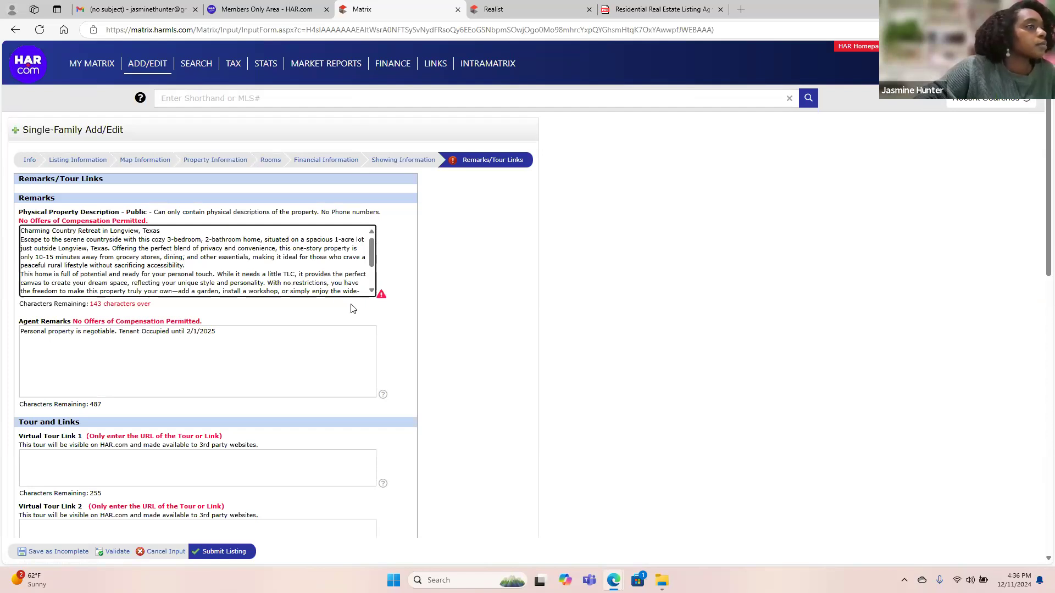
left_click(112, 556)
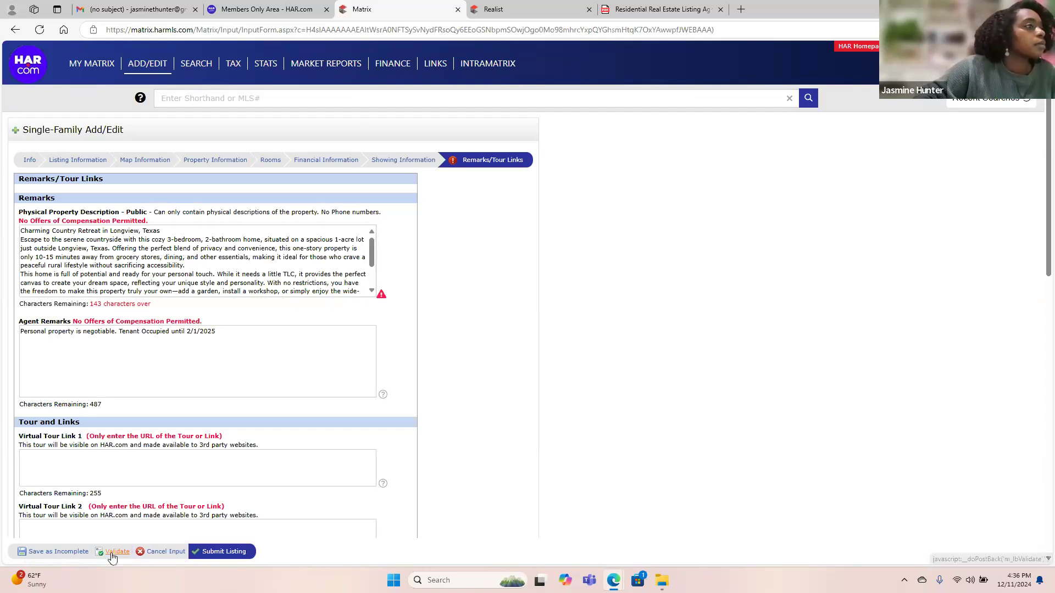
left_click(382, 296)
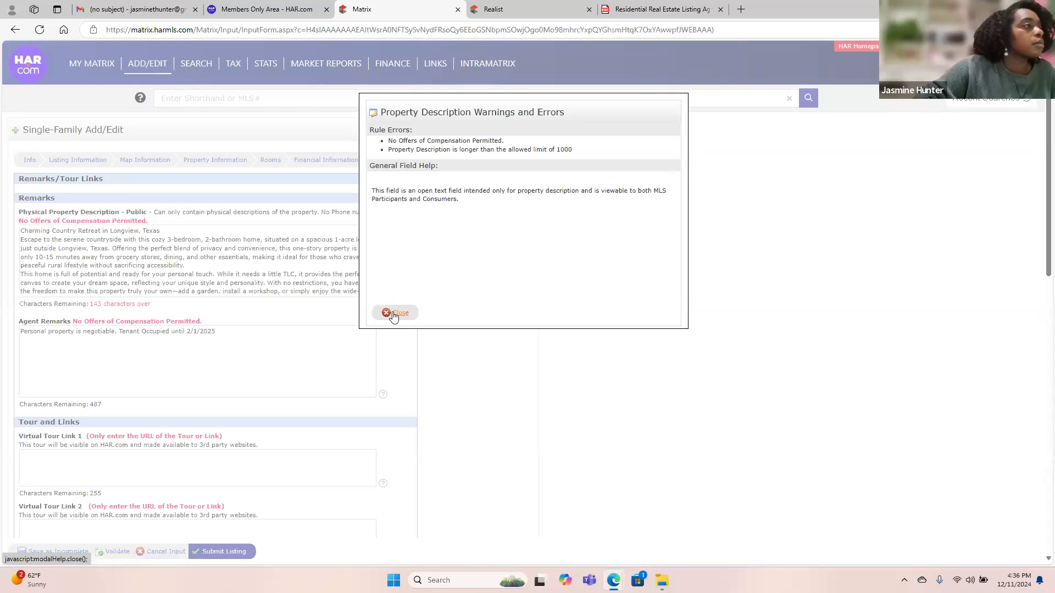
left_click(387, 312)
Join the 'Inside, the layout' paragraph onto the previous line and validate the form.
scroll(80, 280, "down", 3)
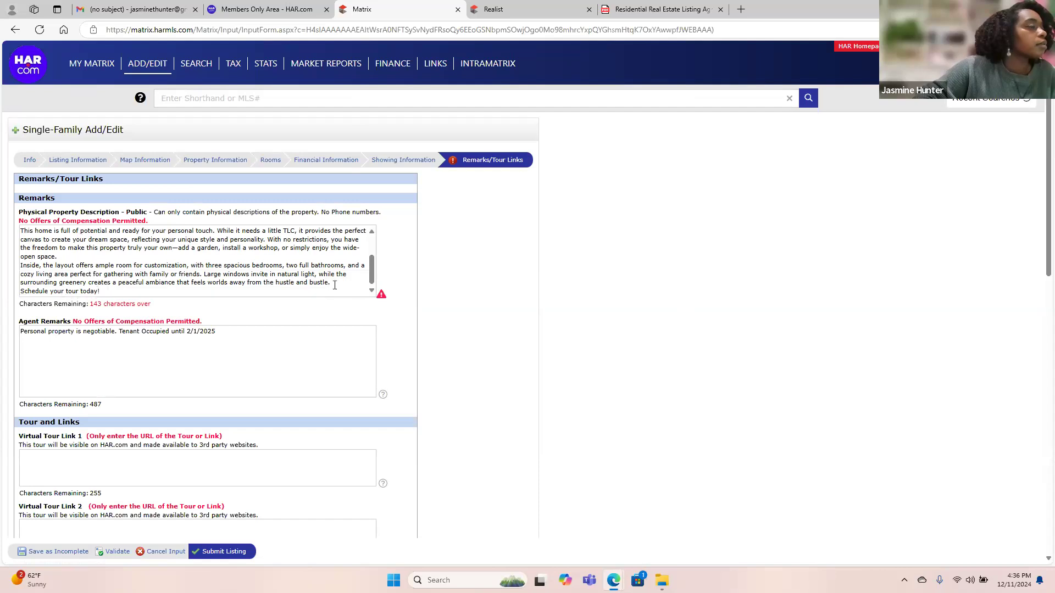
scroll(252, 258, "up", 3)
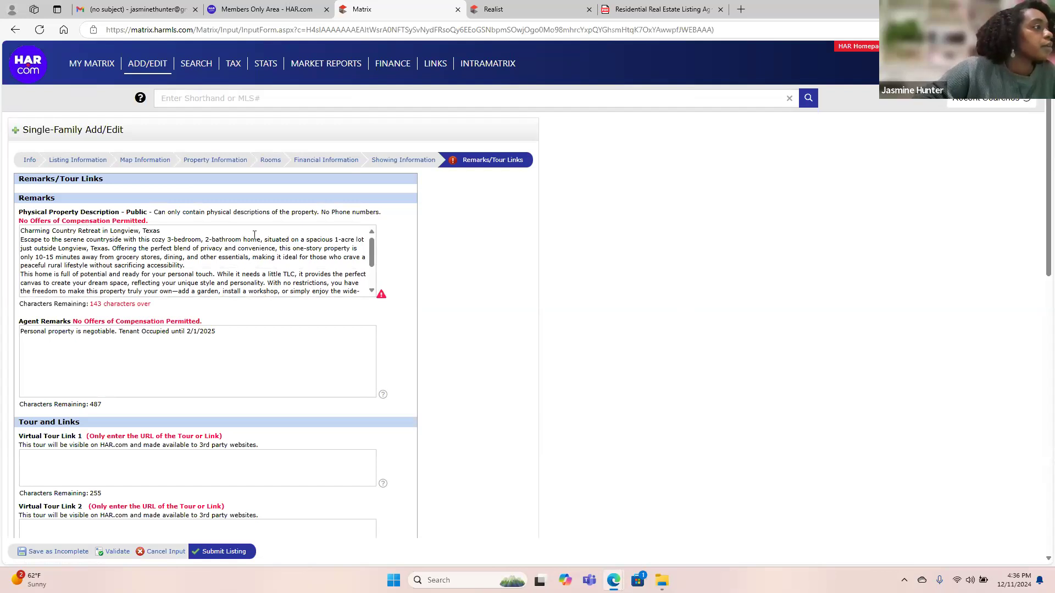
scroll(245, 242, "down", 3)
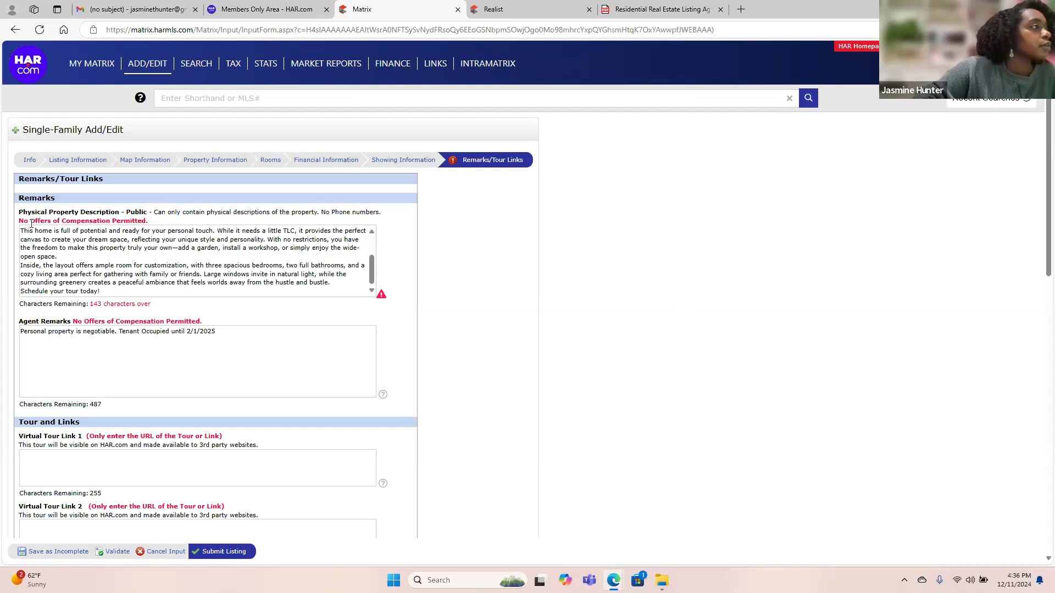
left_click(21, 266)
key("BackSpace")
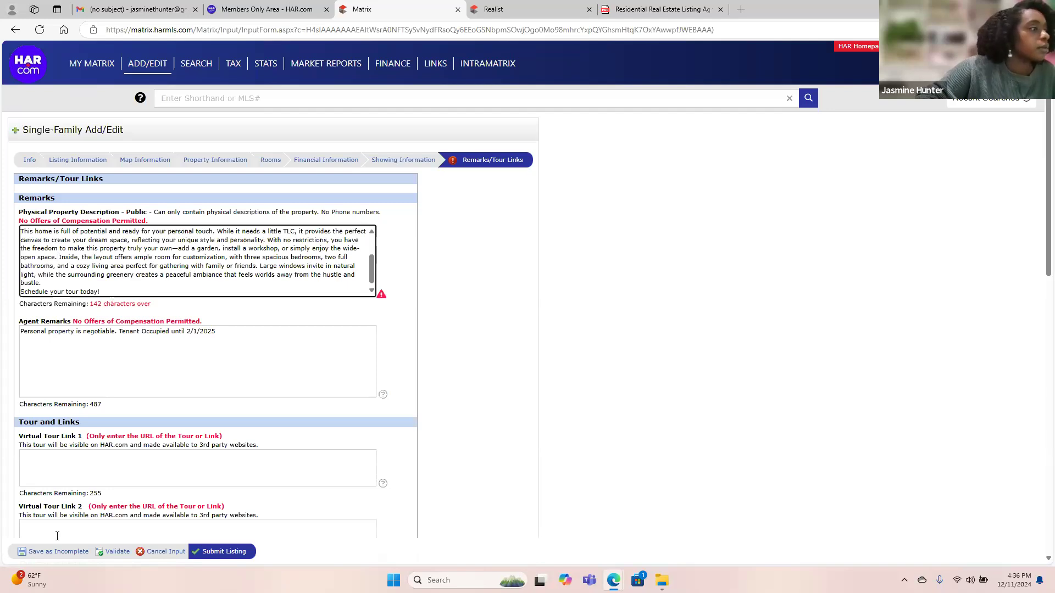
left_click(112, 551)
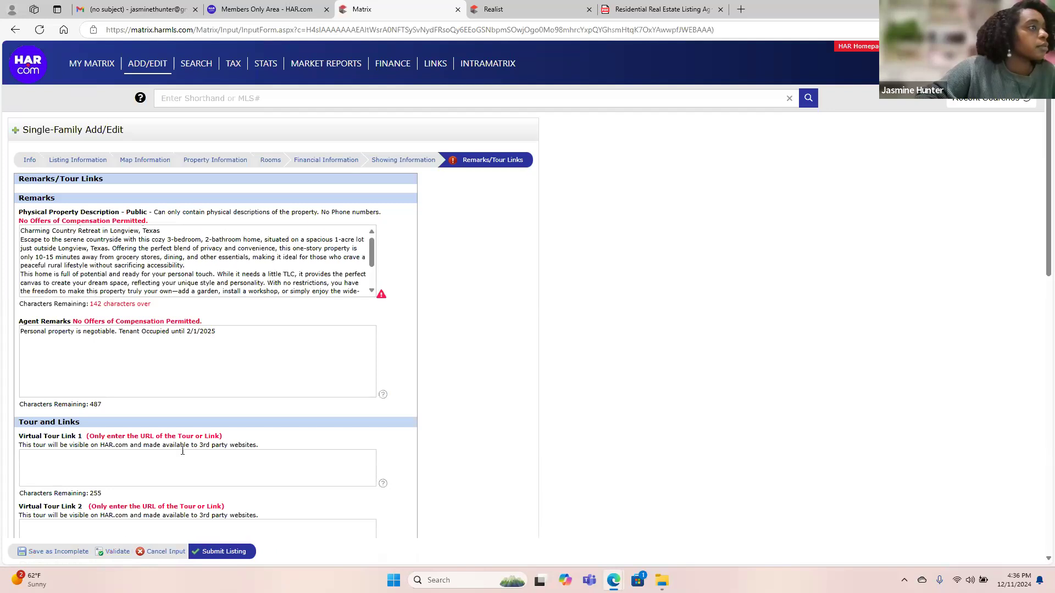
Delete the 'Schedule your tour today!' line and the 'Inside, the layout…bustle.' paragraph.
scroll(262, 272, "down", 2)
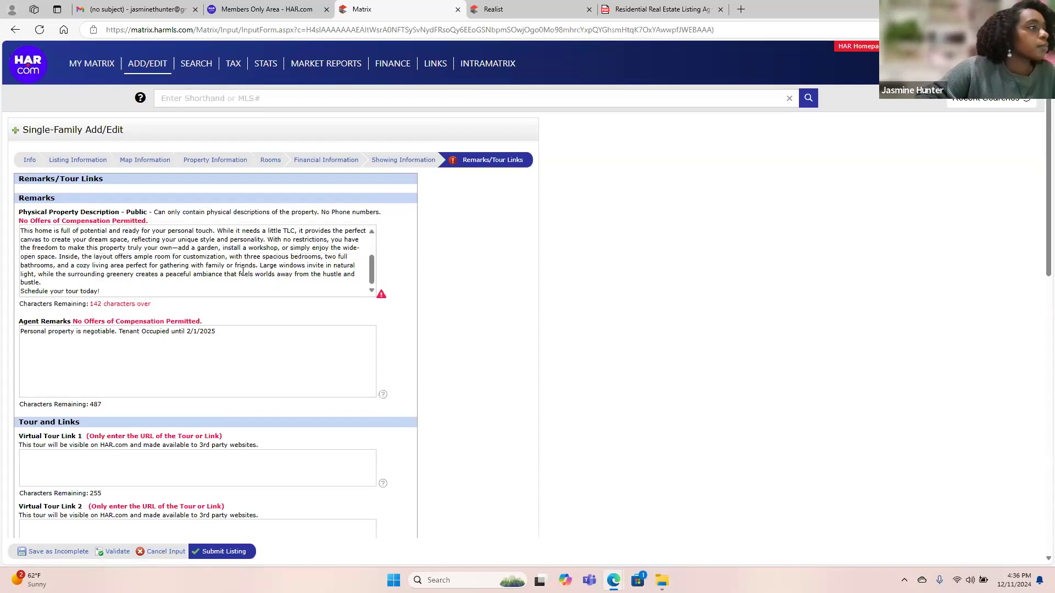
scroll(103, 292, "up", 1)
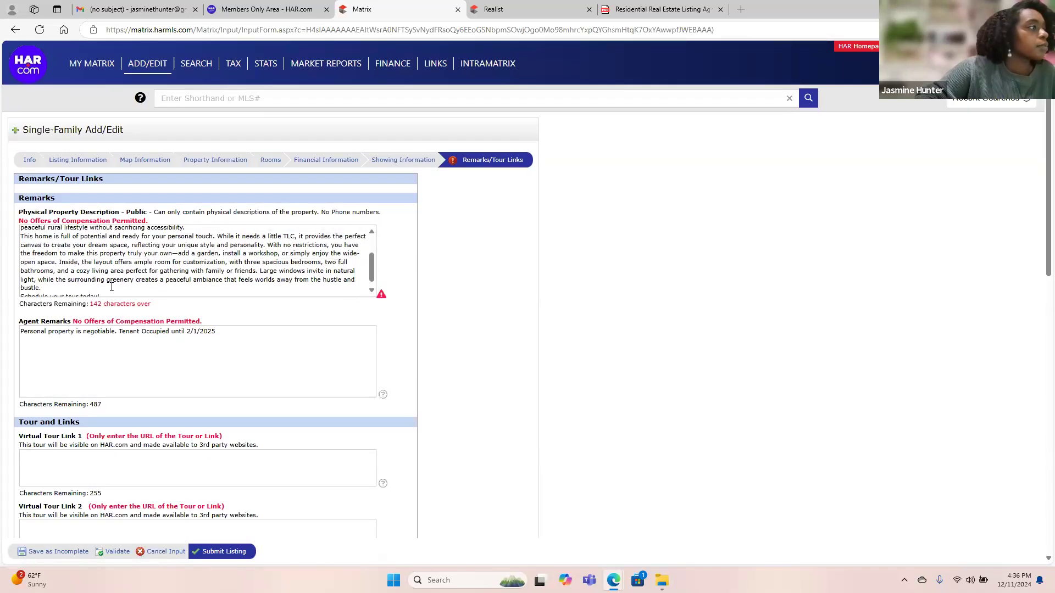
left_click(100, 291)
left_click_drag(100, 292, 16, 301)
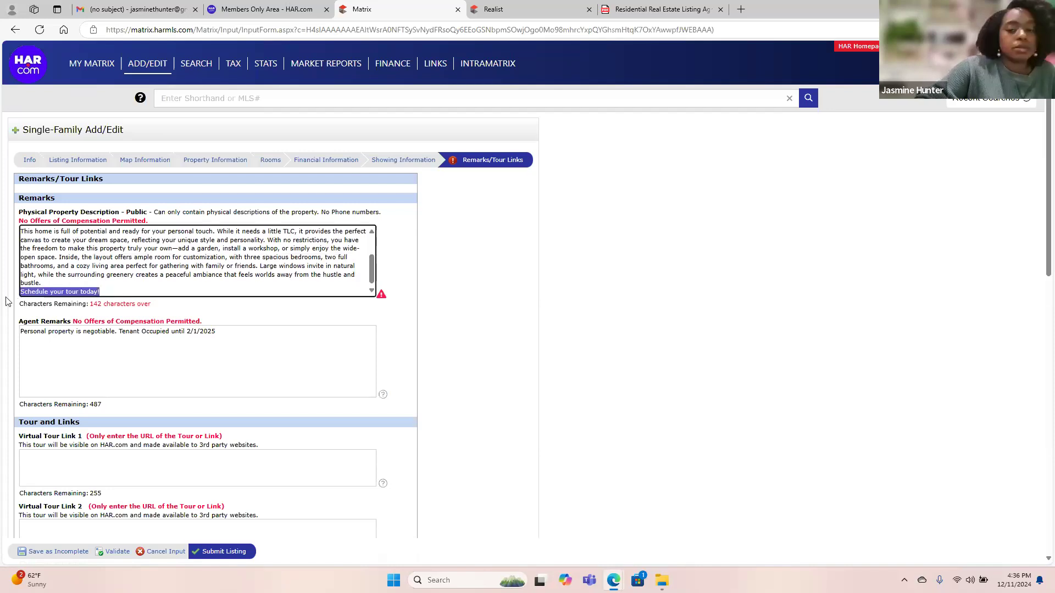
key("BackSpace")
key("BackSpace")
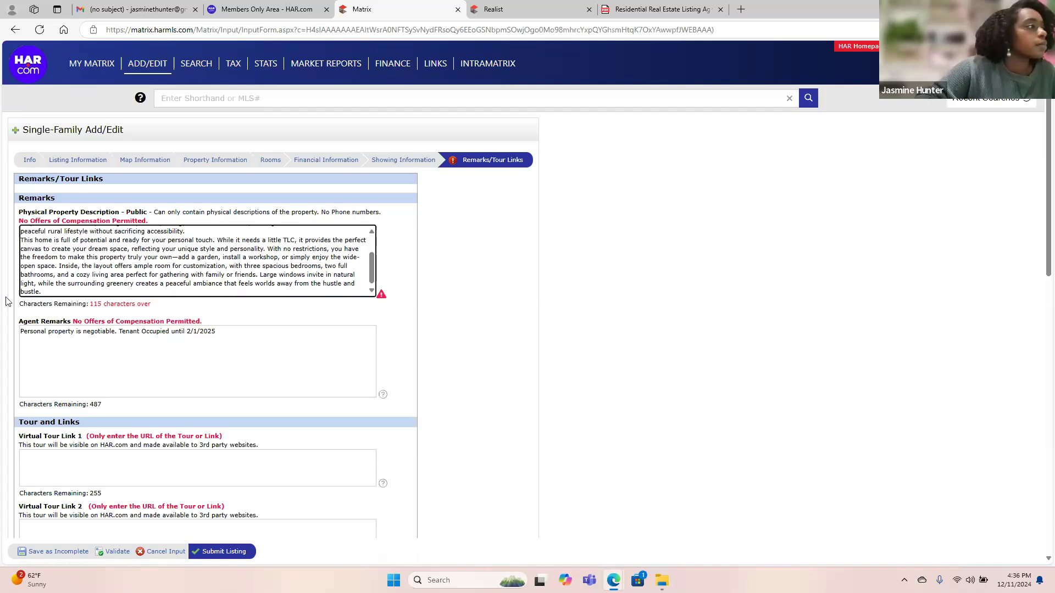
left_click(121, 554)
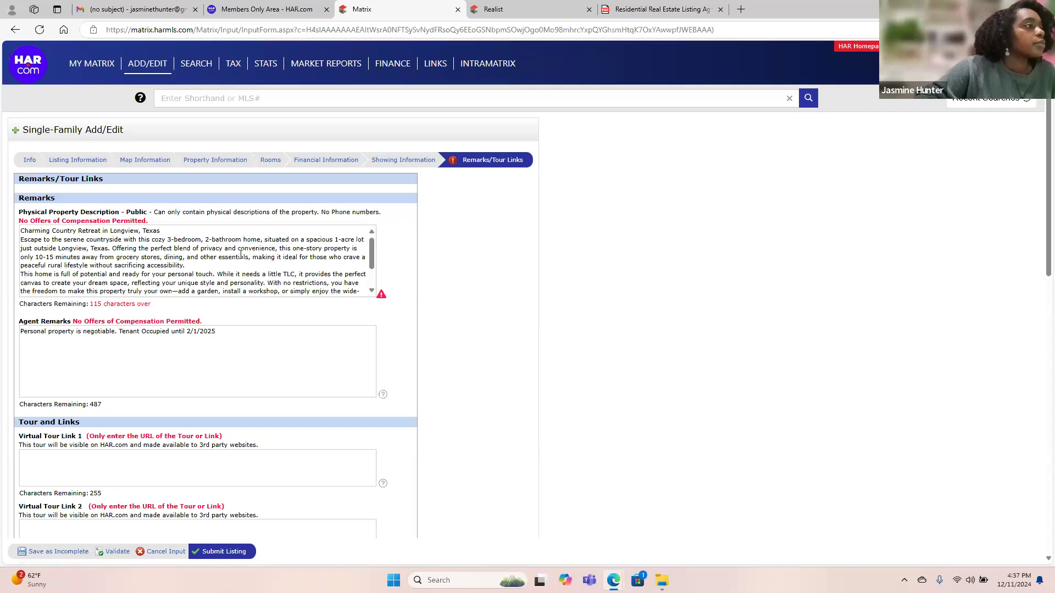
scroll(240, 254, "down", 2)
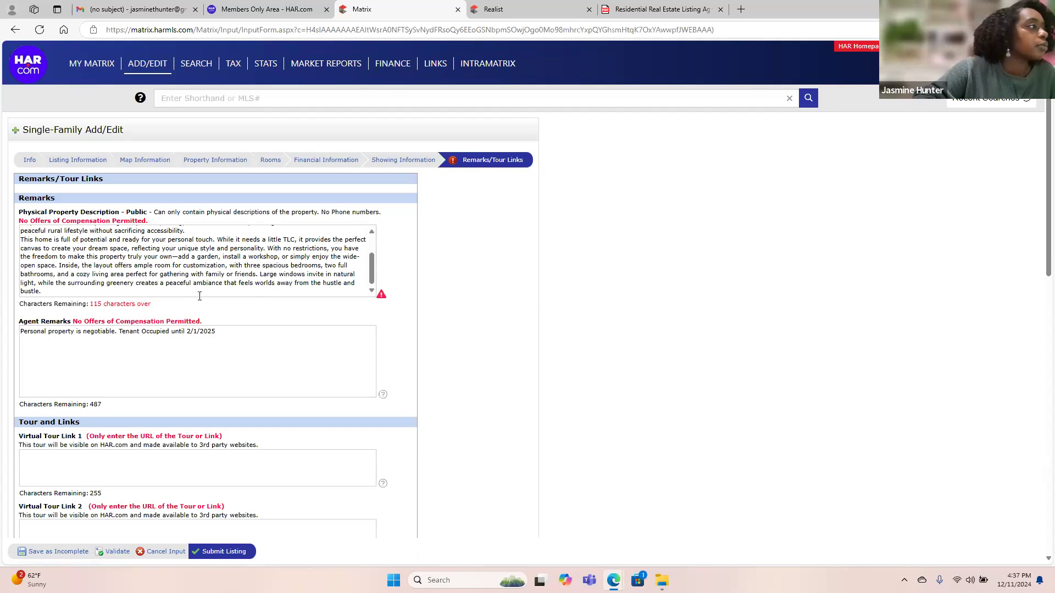
left_click_drag(59, 267, 69, 301)
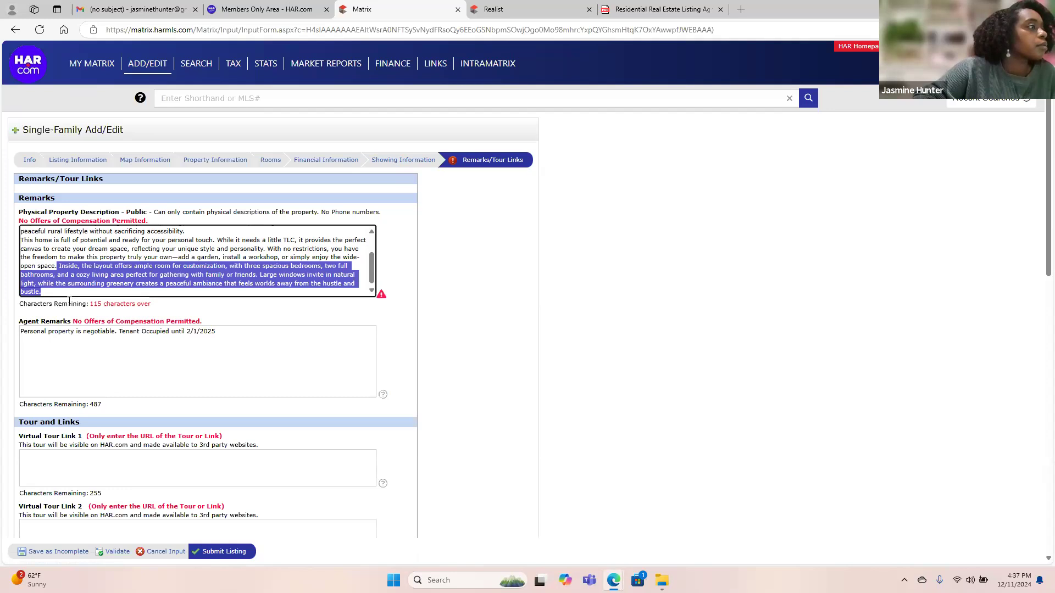
key("BackSpace")
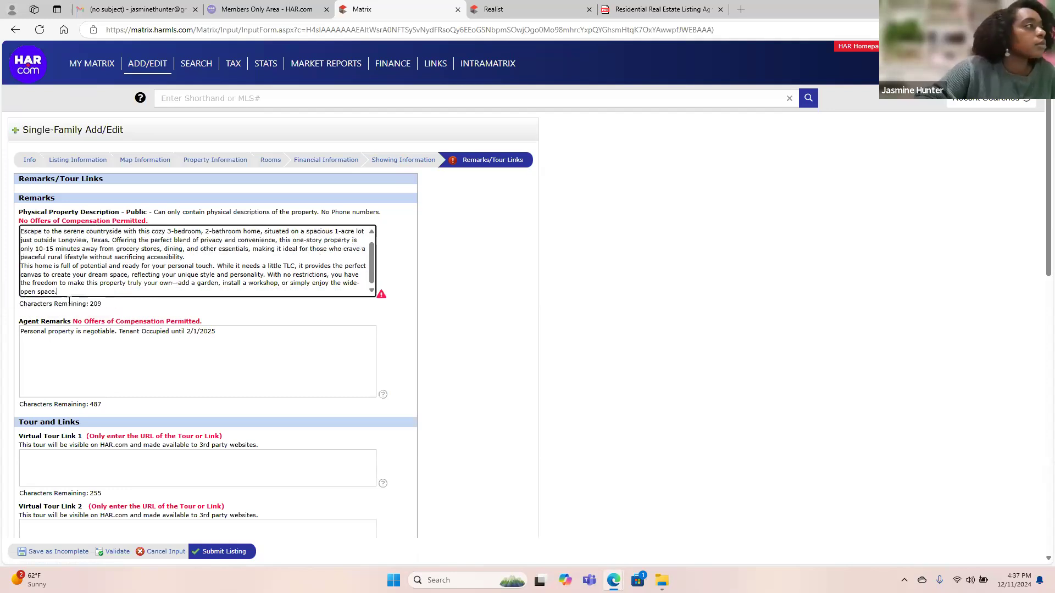
Add 'Schedule your appointment today!' after 'open space.' and validate, leaving 176 characters remaining.
left_click(111, 552)
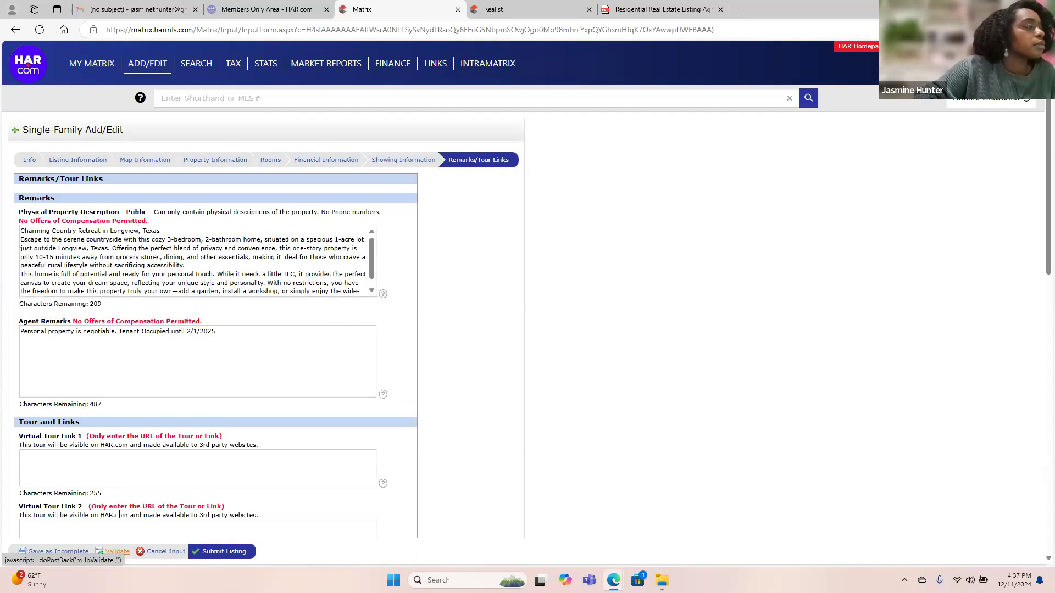
scroll(212, 274, "up", 1)
scroll(212, 275, "down", 1)
scroll(212, 274, "down", 1)
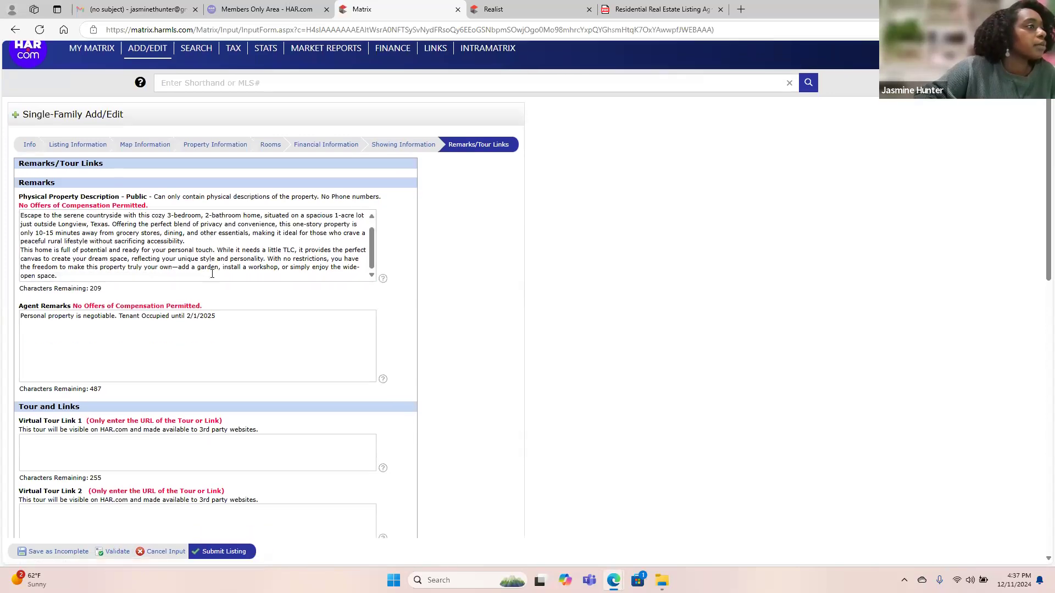
scroll(85, 234, "up", 1)
scroll(86, 234, "down", 1)
left_click(59, 275)
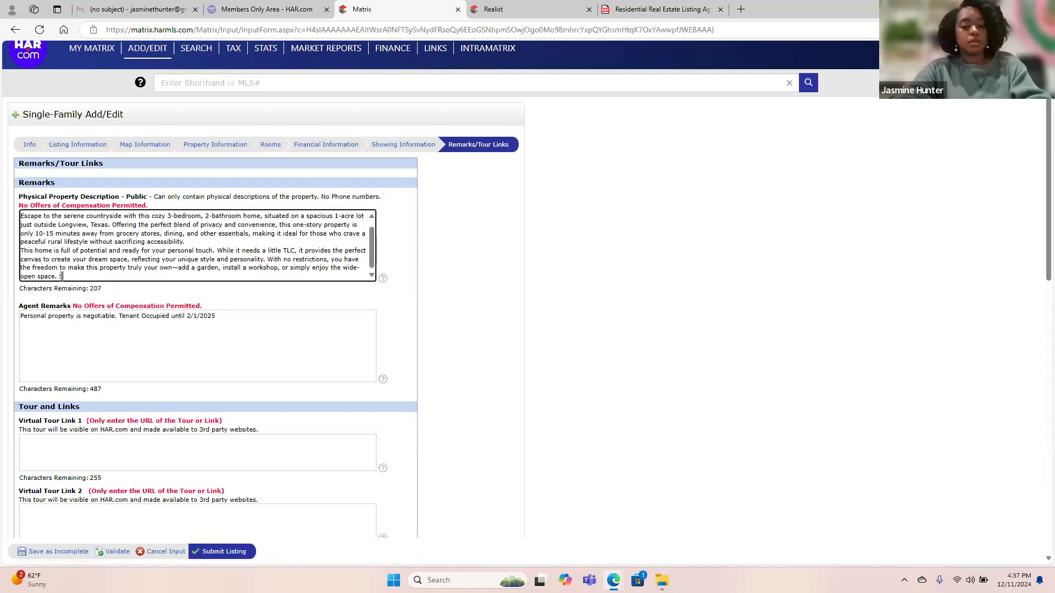
key("Caps_Lock")
type("Sch")
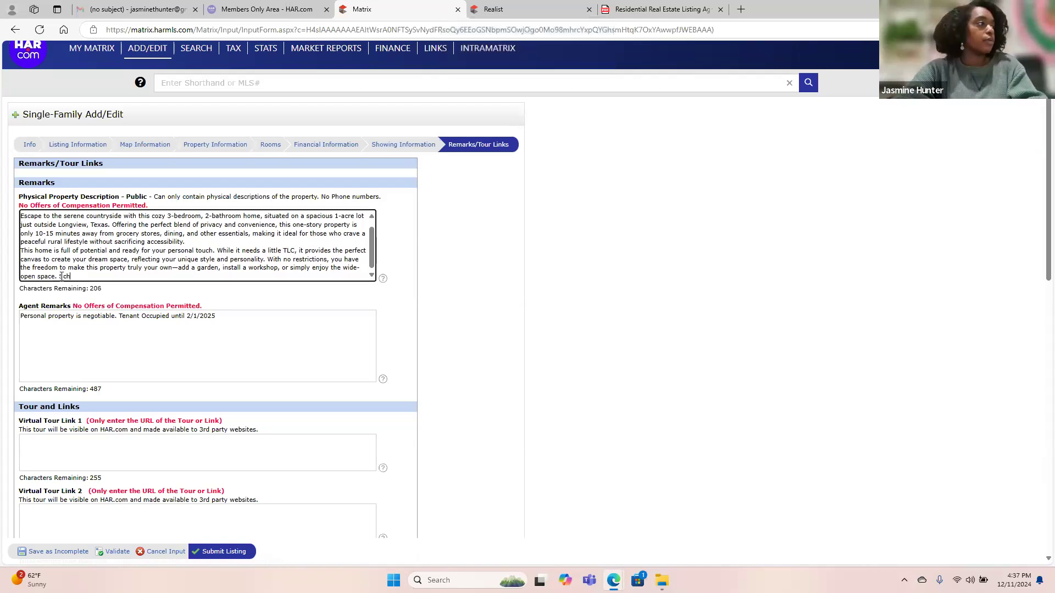
type("edule yo")
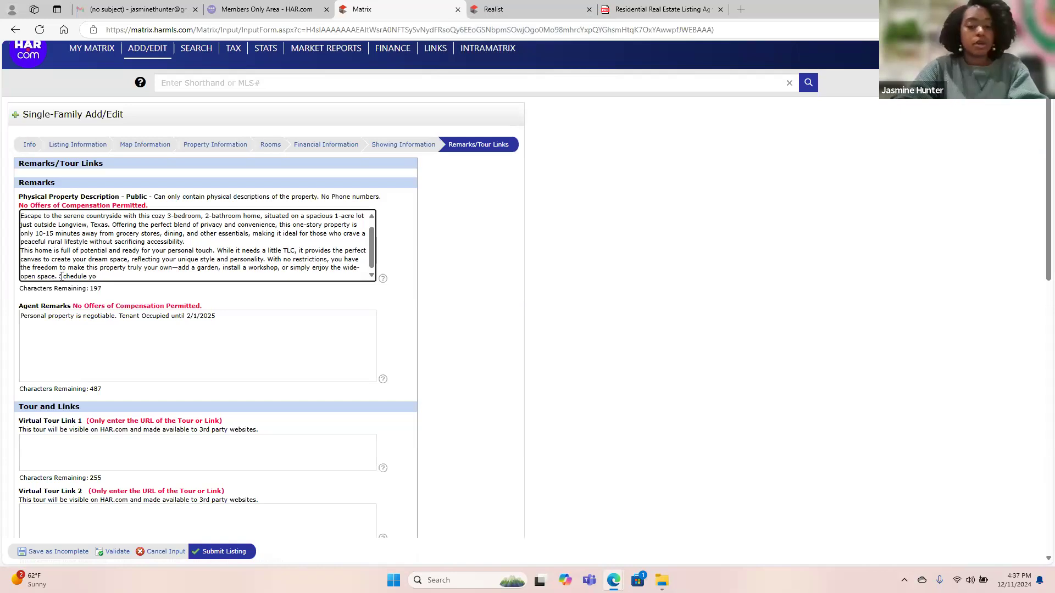
type("ur appointment today!")
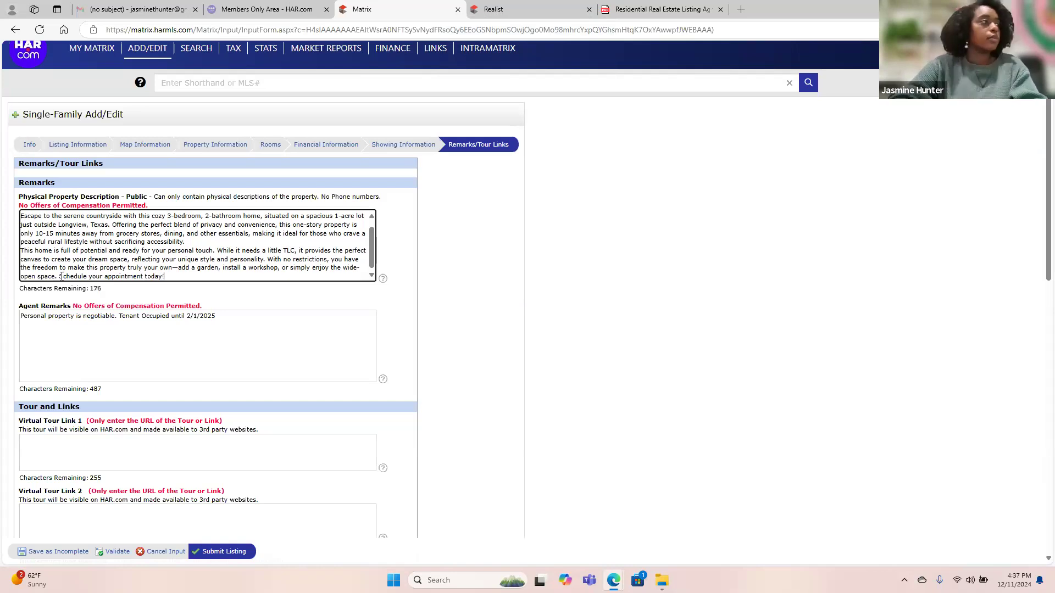
left_click(120, 554)
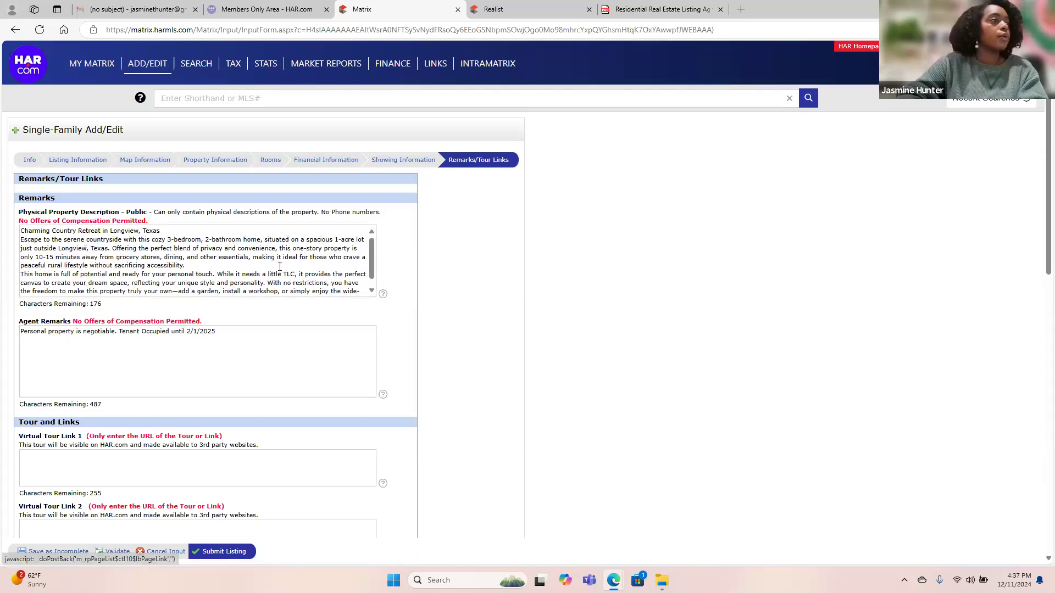
scroll(279, 266, "down", 1)
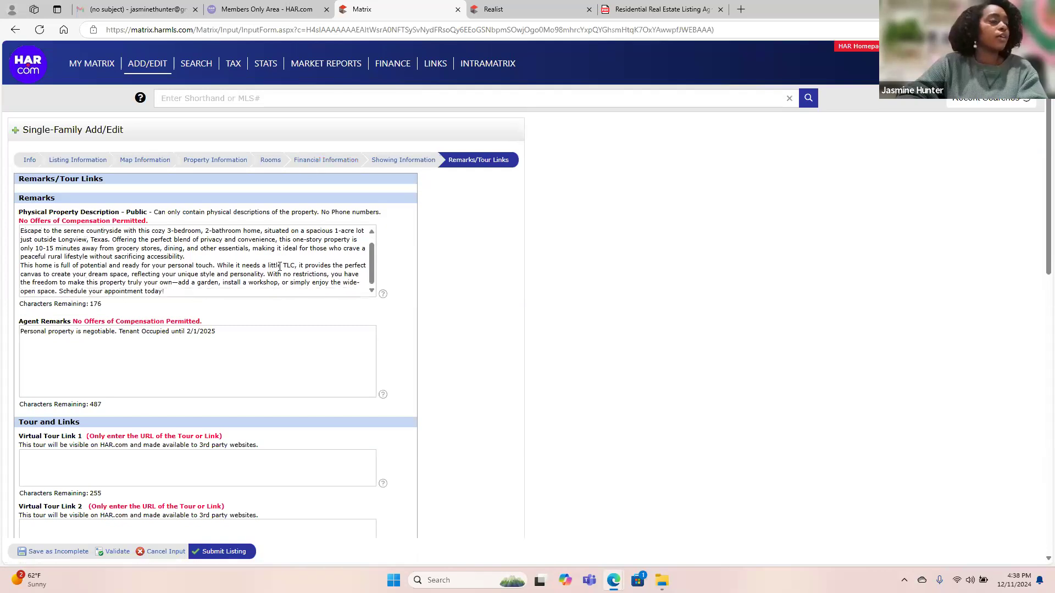
Submit the listing and, once it succeeds, go to Add / Edit Attachments.
left_click(227, 554)
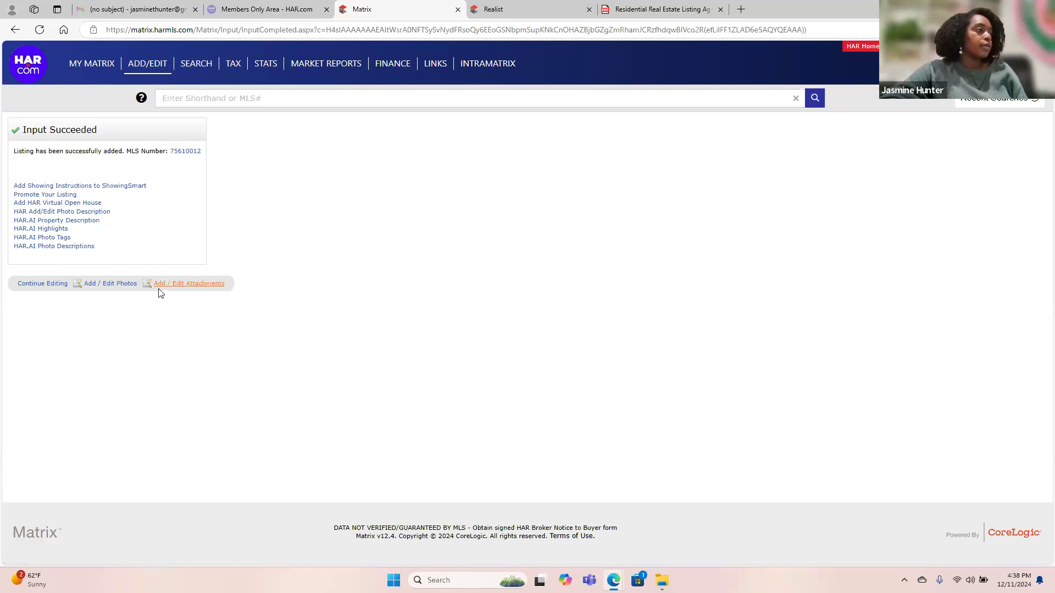
left_click(216, 287)
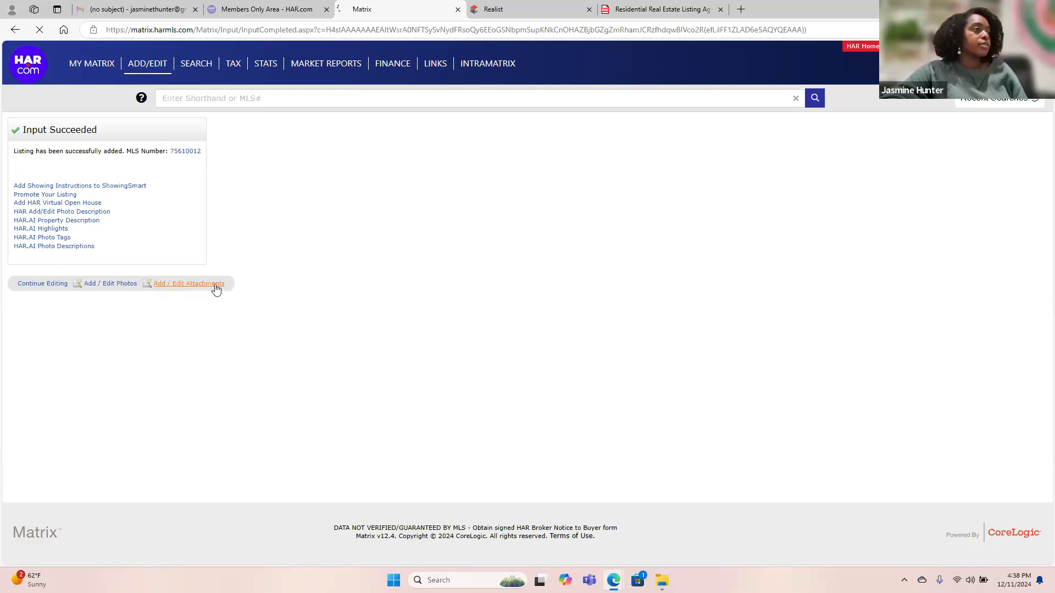
left_click(130, 215)
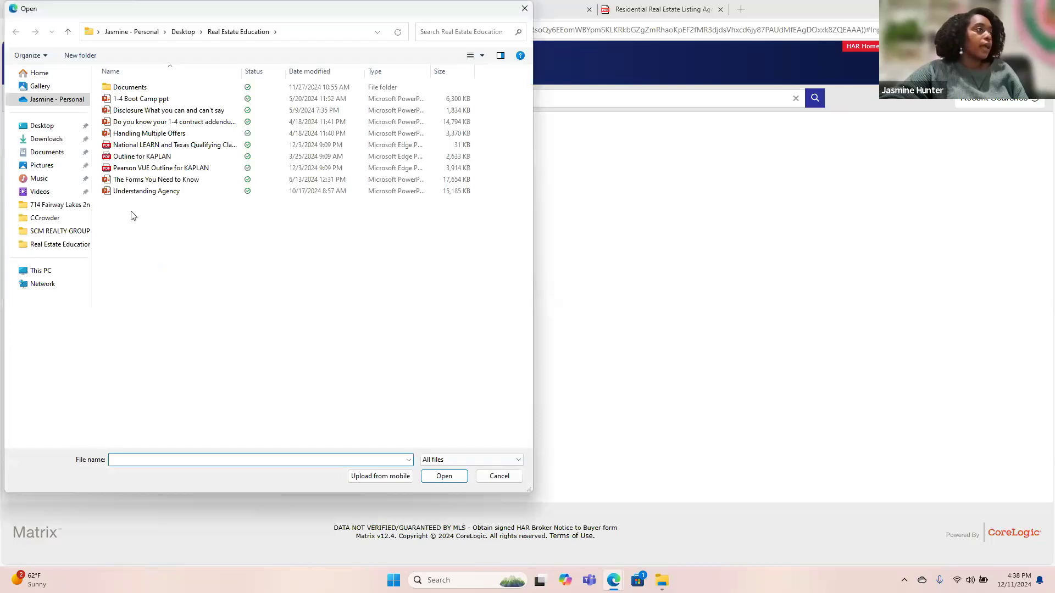
left_click(62, 220)
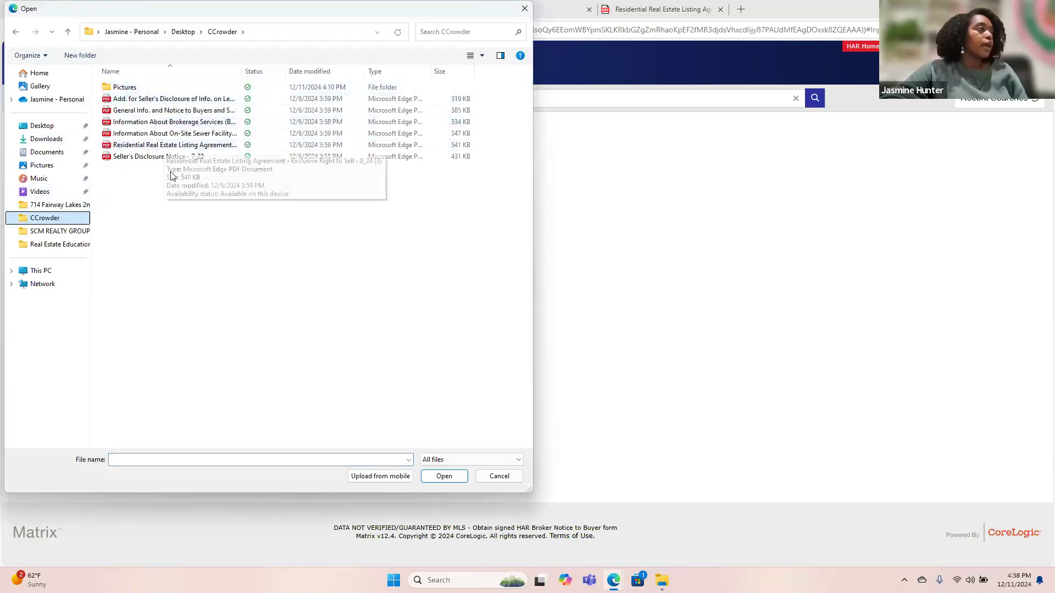
left_click(158, 157)
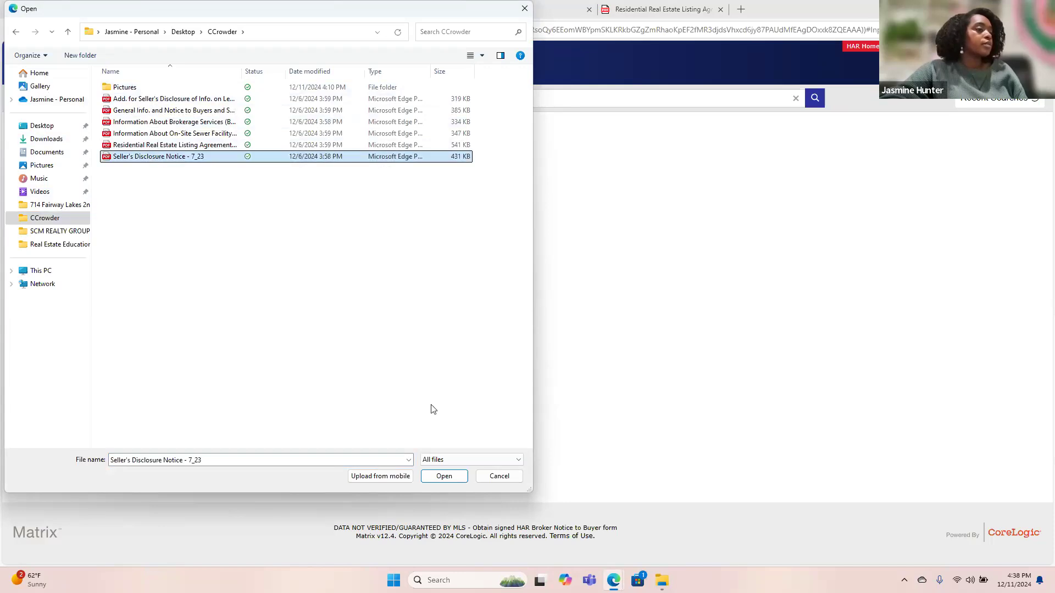
left_click(443, 477)
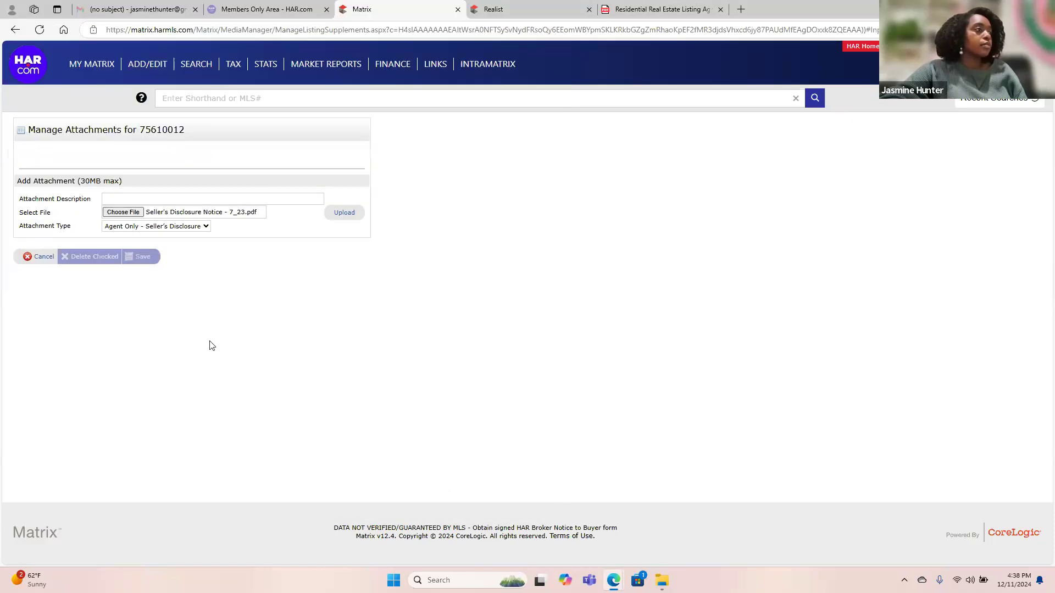
left_click(126, 195)
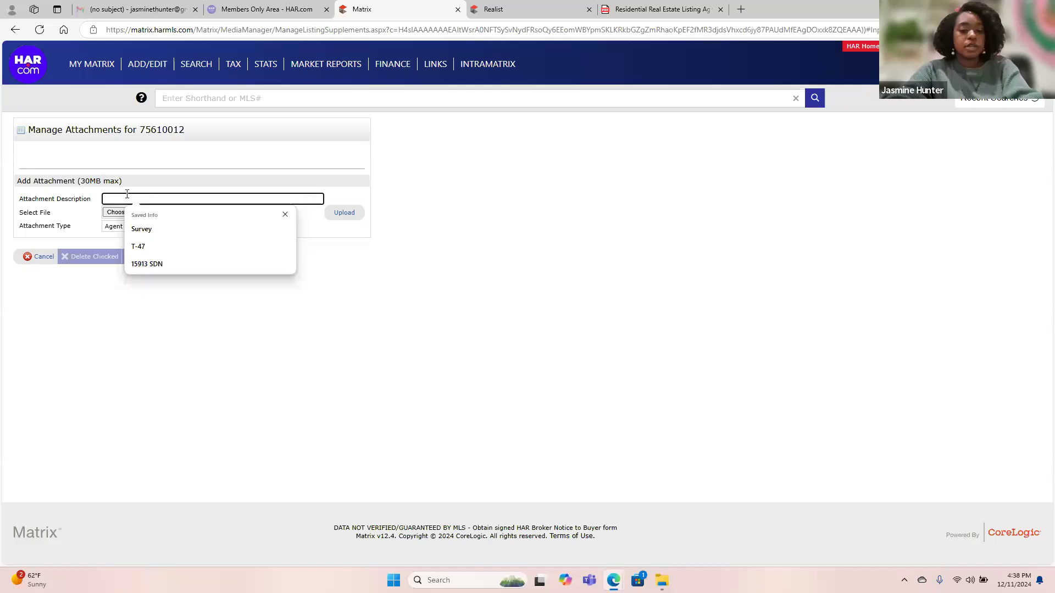
key("Caps_Lock")
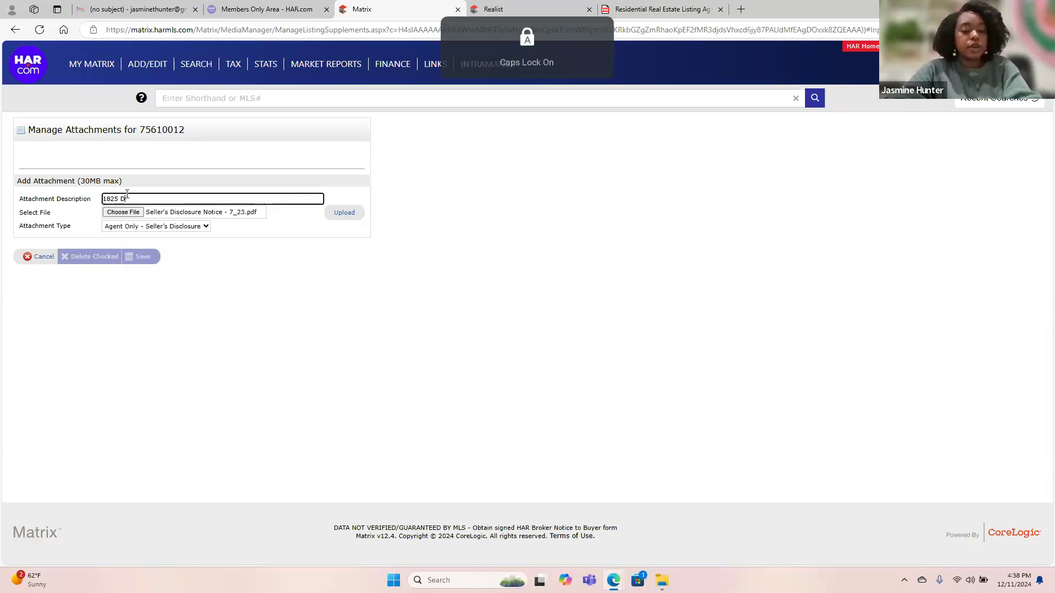
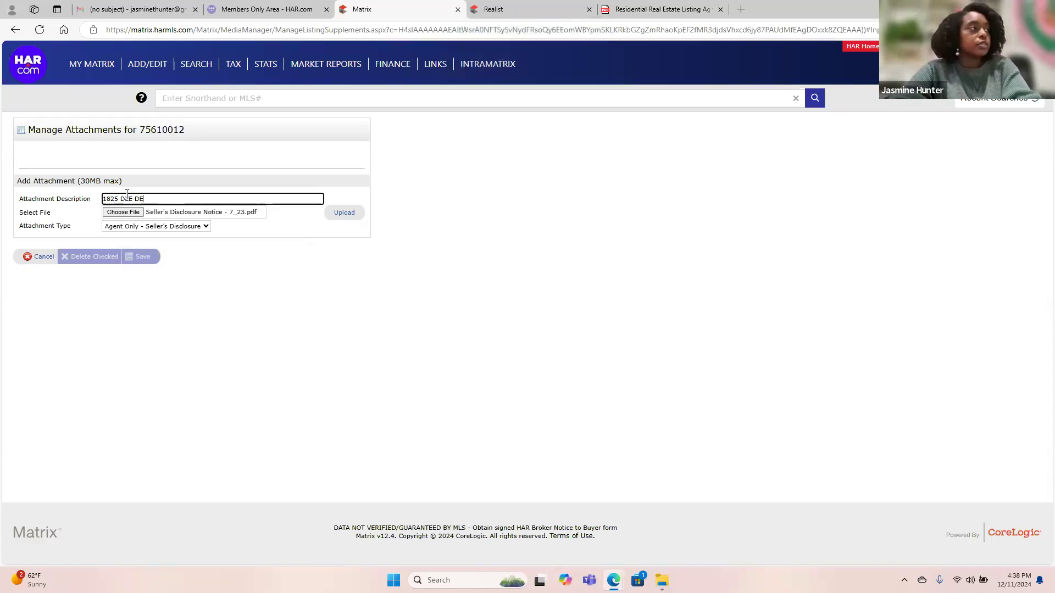
key("Caps_Lock")
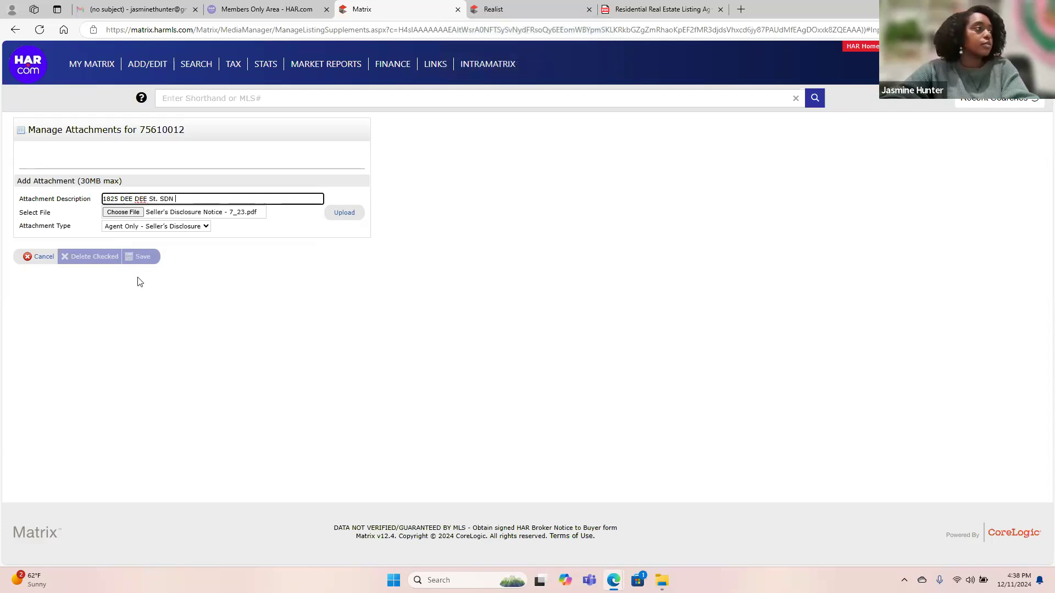
left_click(344, 212)
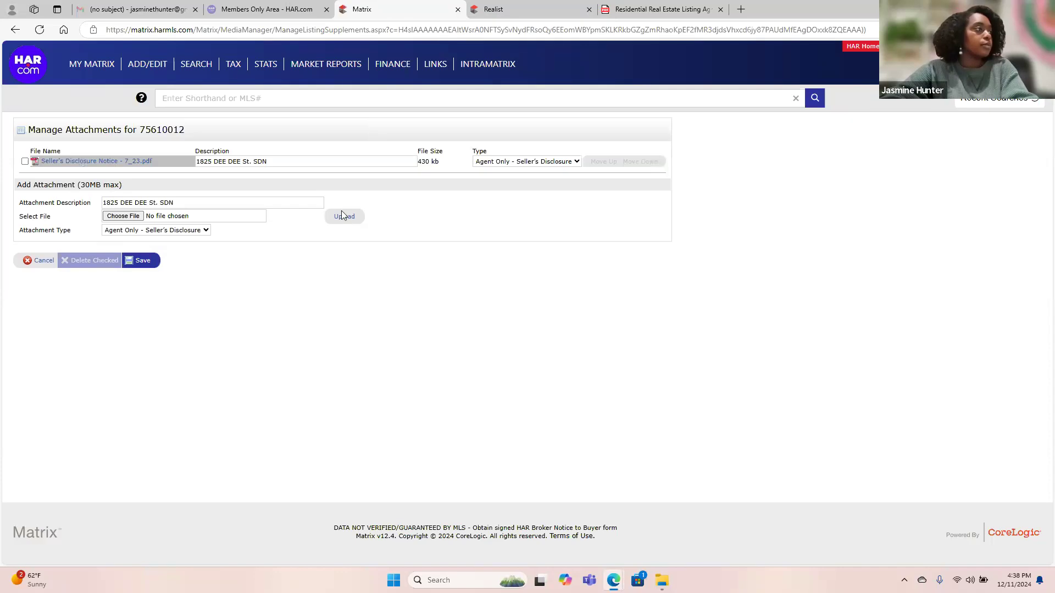
left_click(141, 262)
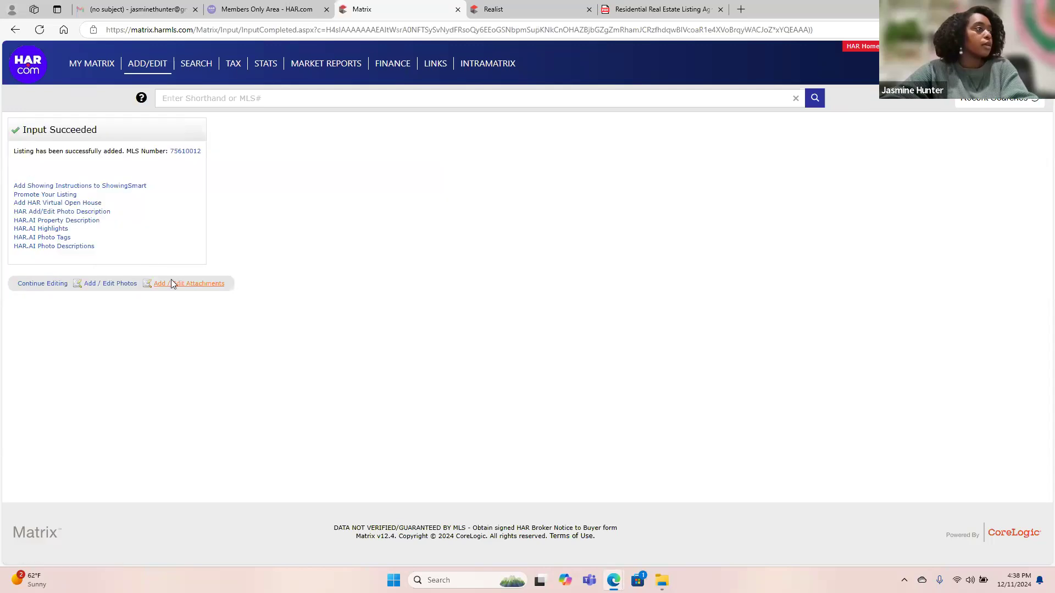
Choose the On-Site Sewer Facility PDF as a new listing attachment.
left_click(181, 284)
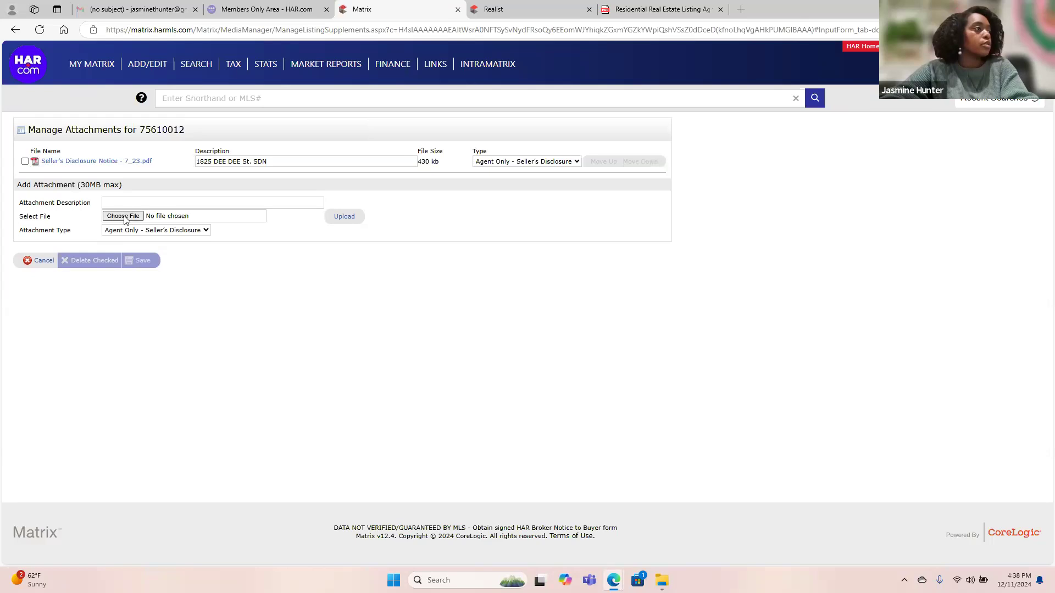
left_click(123, 216)
left_click(186, 135)
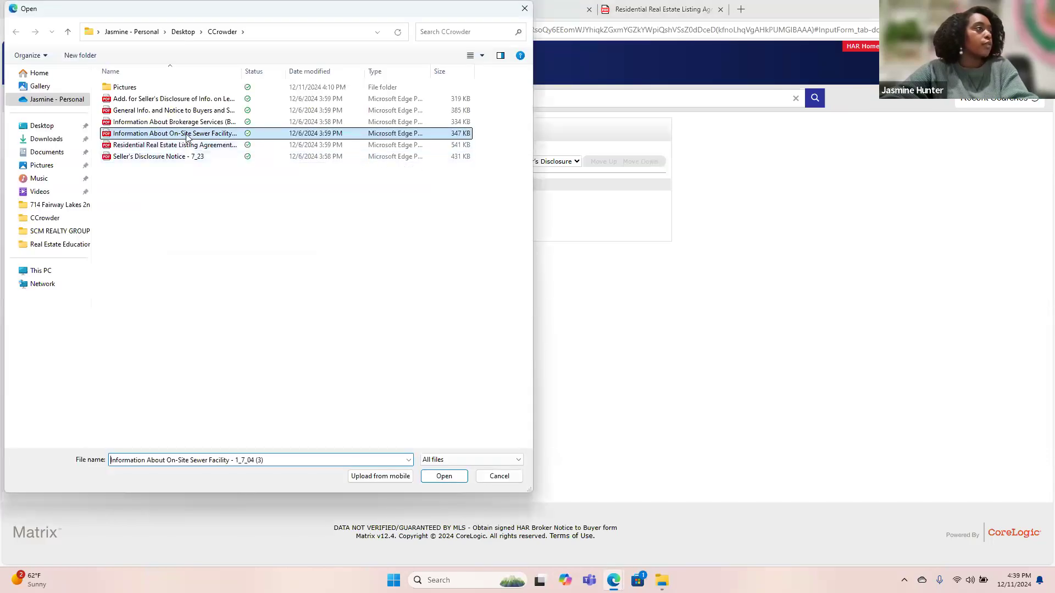
left_click(444, 476)
Describe it as 'Information about Septic', upload it and save the attachments.
left_click(214, 202)
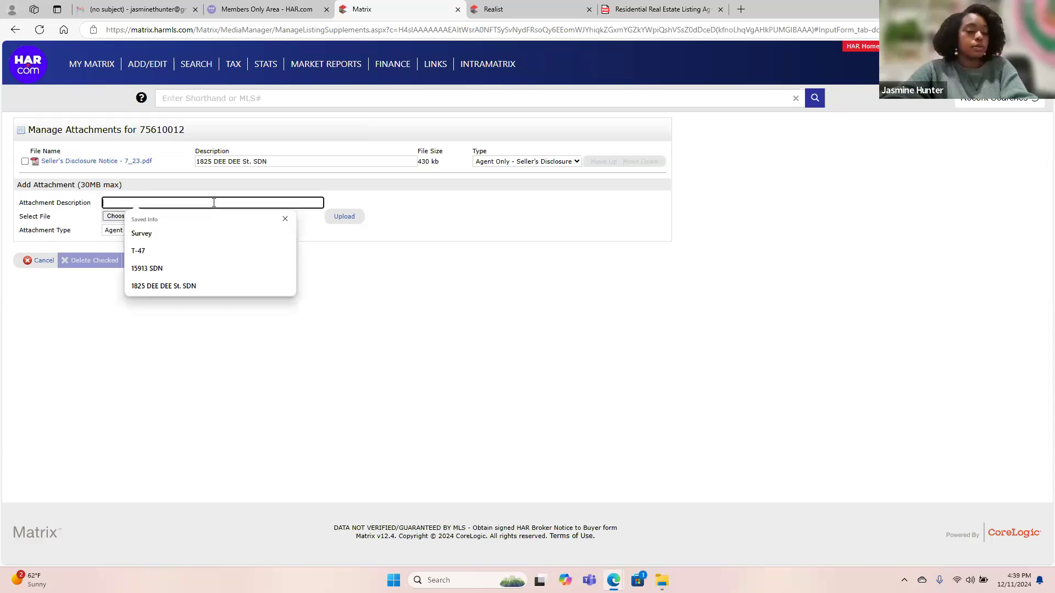
key("Caps_Lock")
type("INFORM")
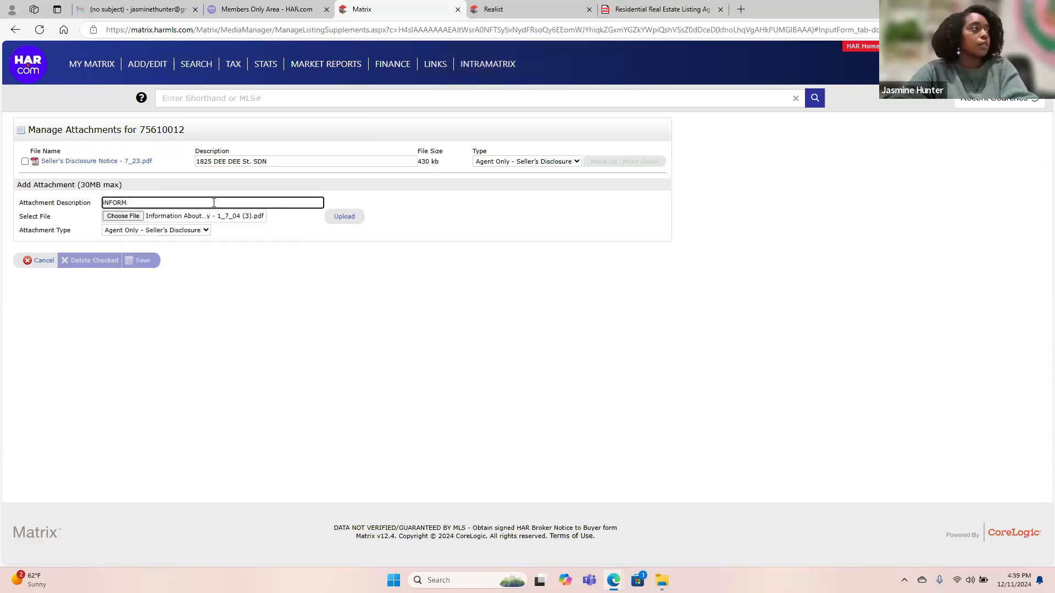
key("BackSpace")
key("BackSpace")
key("BackSpace")
key("BackSpace")
key("Caps_Lock")
type("Inf")
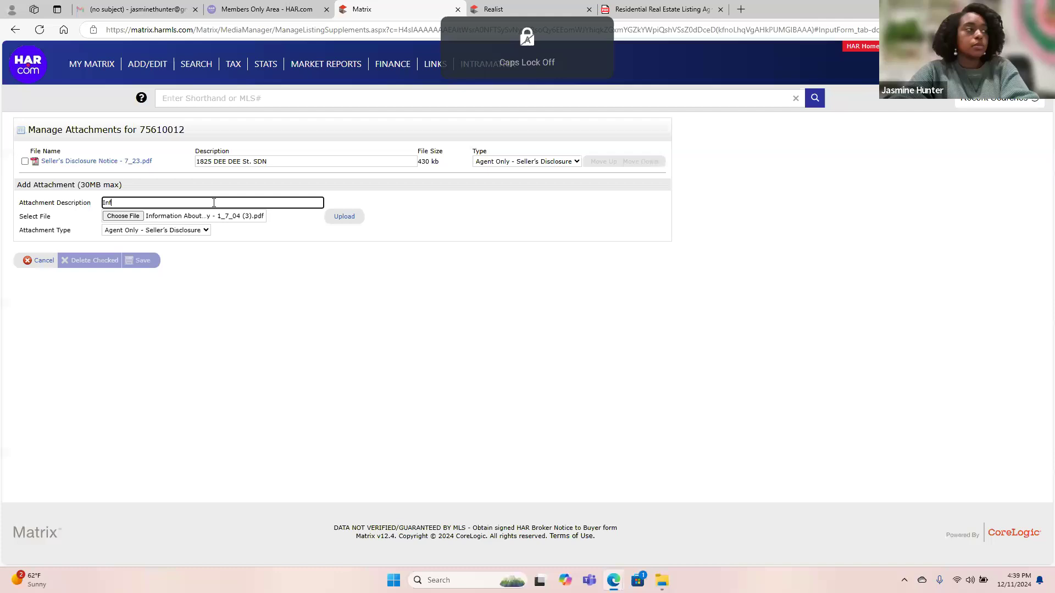
type("ormation about")
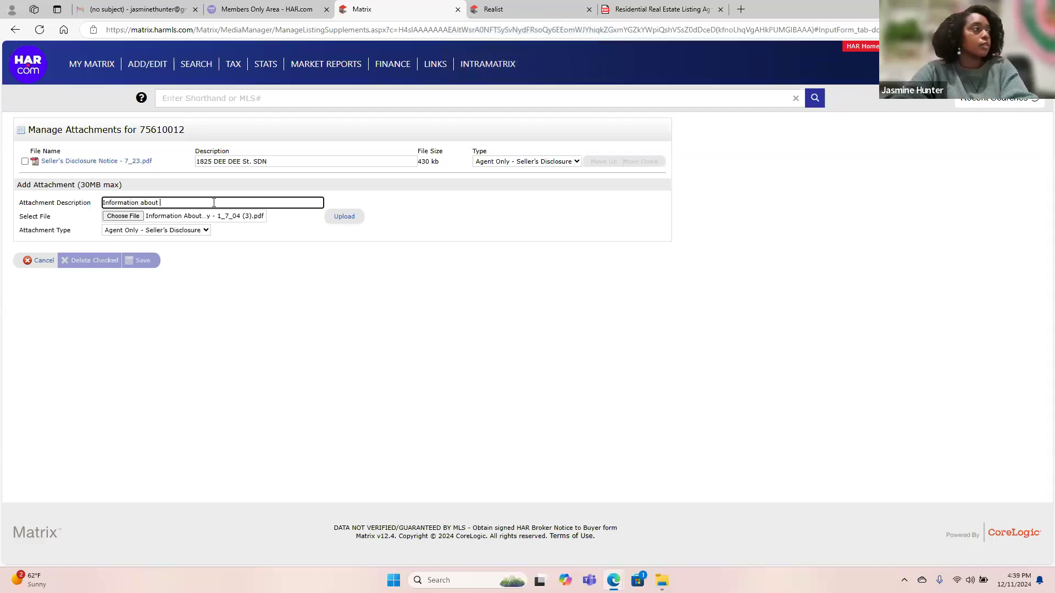
key("Caps_Lock")
type("S")
key("Caps_Lock")
type("eptic")
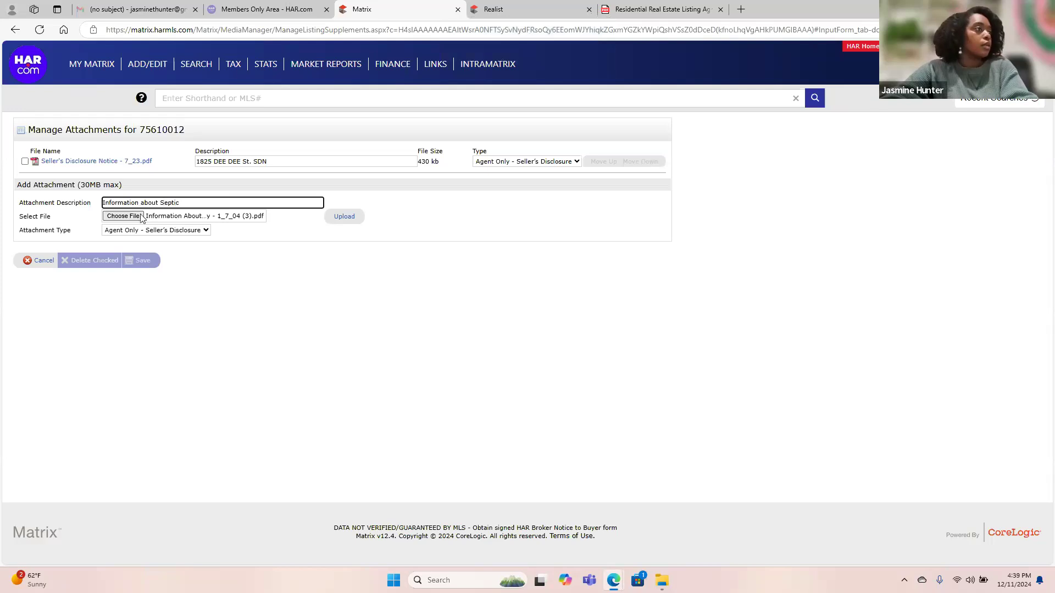
left_click(346, 219)
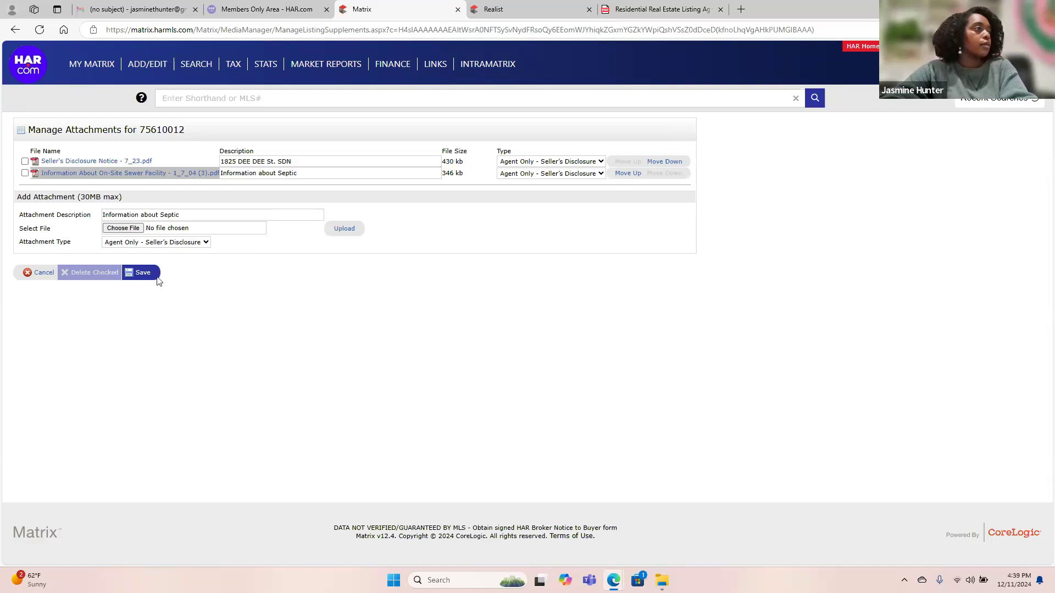
left_click(142, 274)
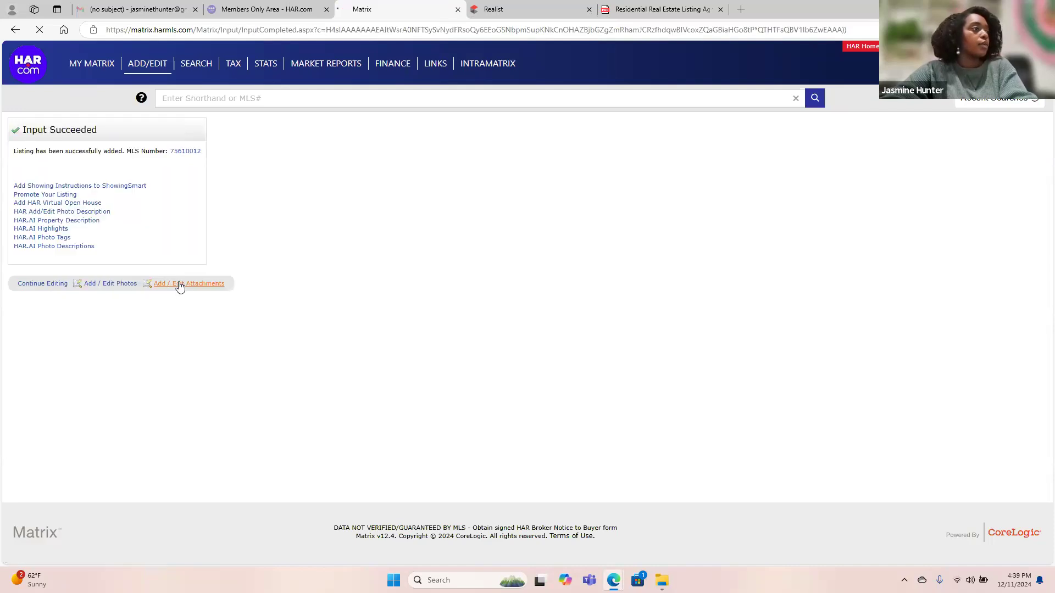
Choose the Lead-Based Paint disclosure addendum PDF as another attachment.
left_click(179, 284)
left_click(129, 228)
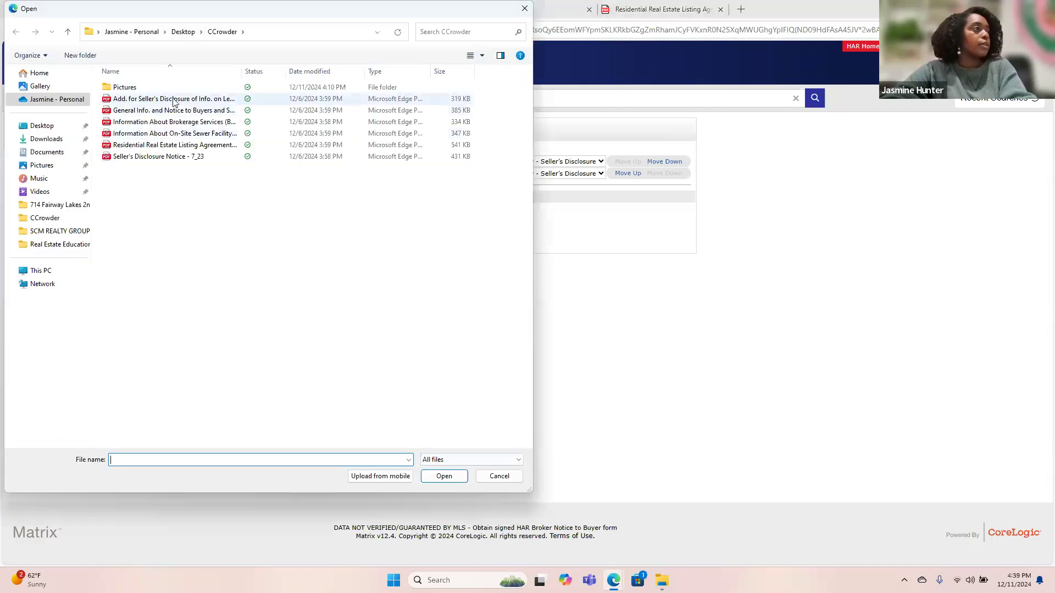
left_click(174, 101)
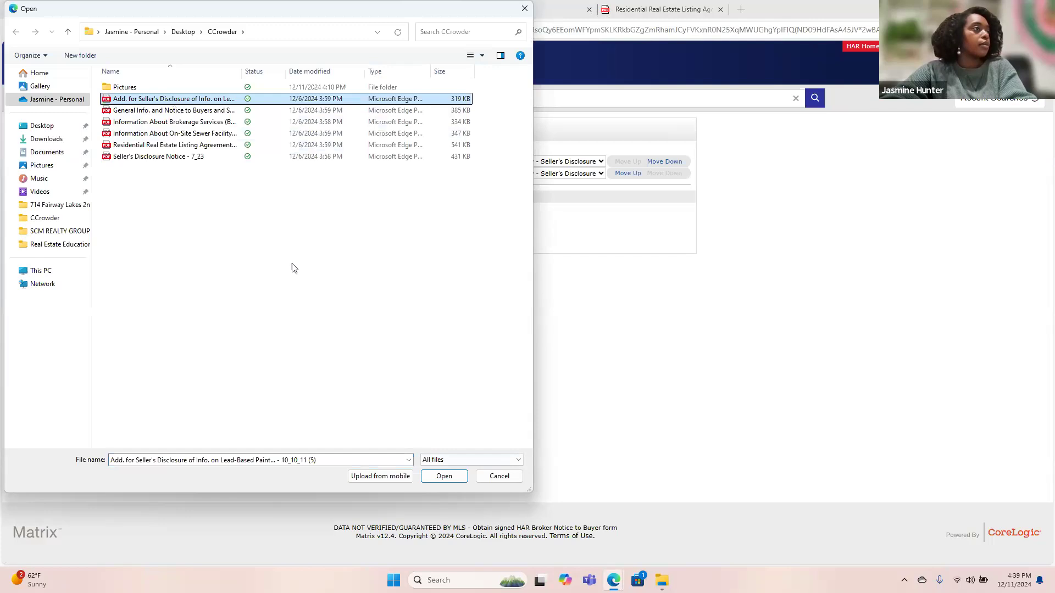
left_click(446, 474)
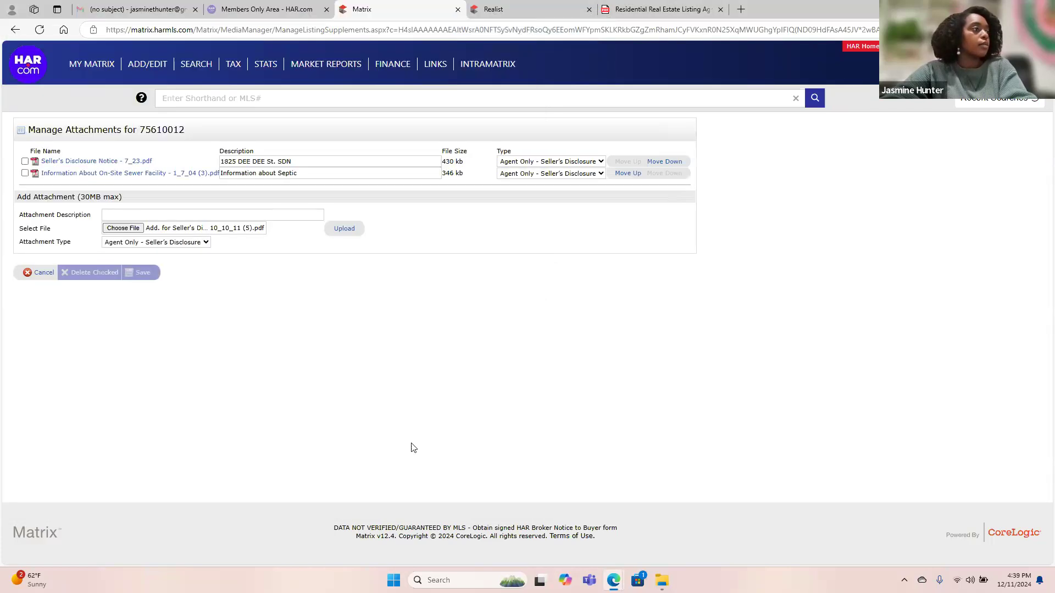
left_click(283, 209)
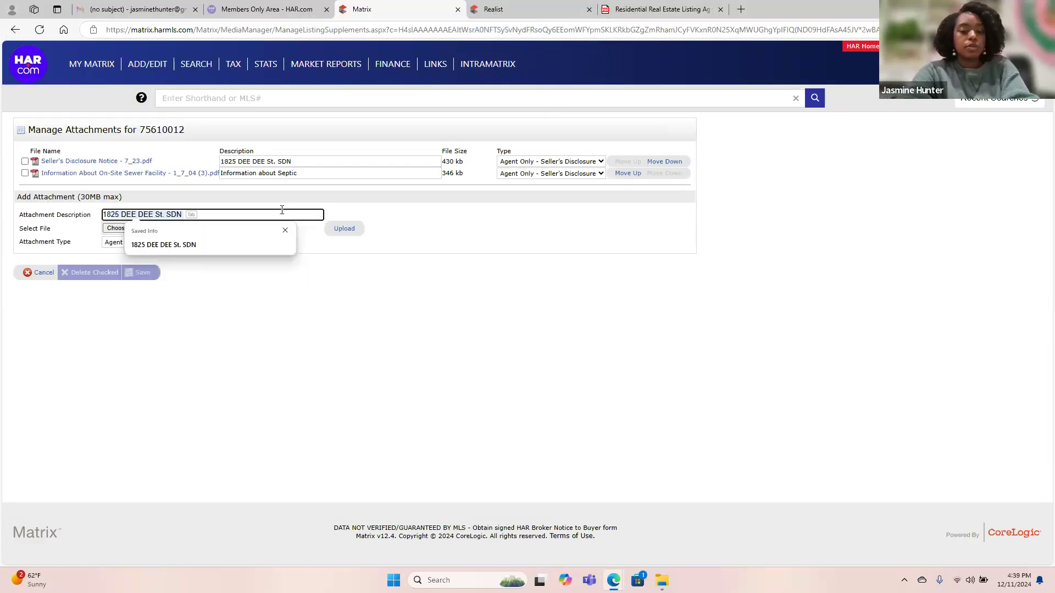
key("Caps_Lock")
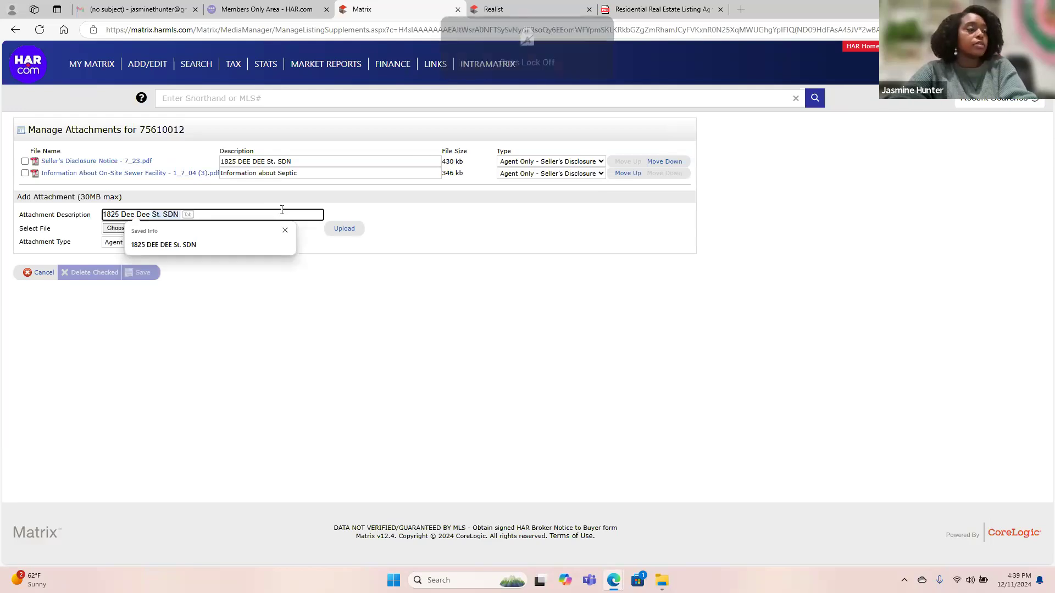
key("Caps_Lock")
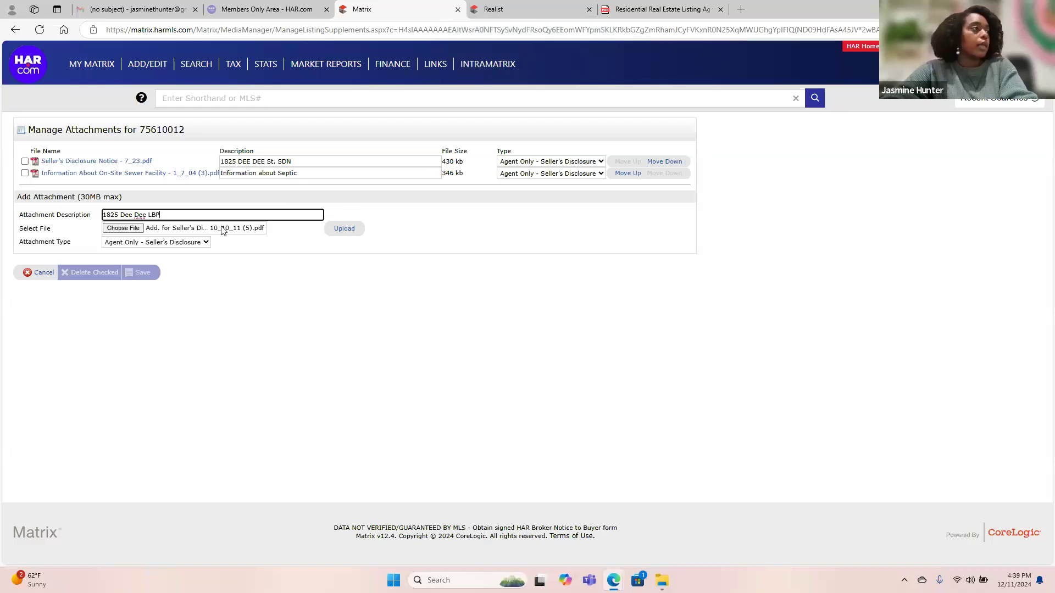
left_click(342, 231)
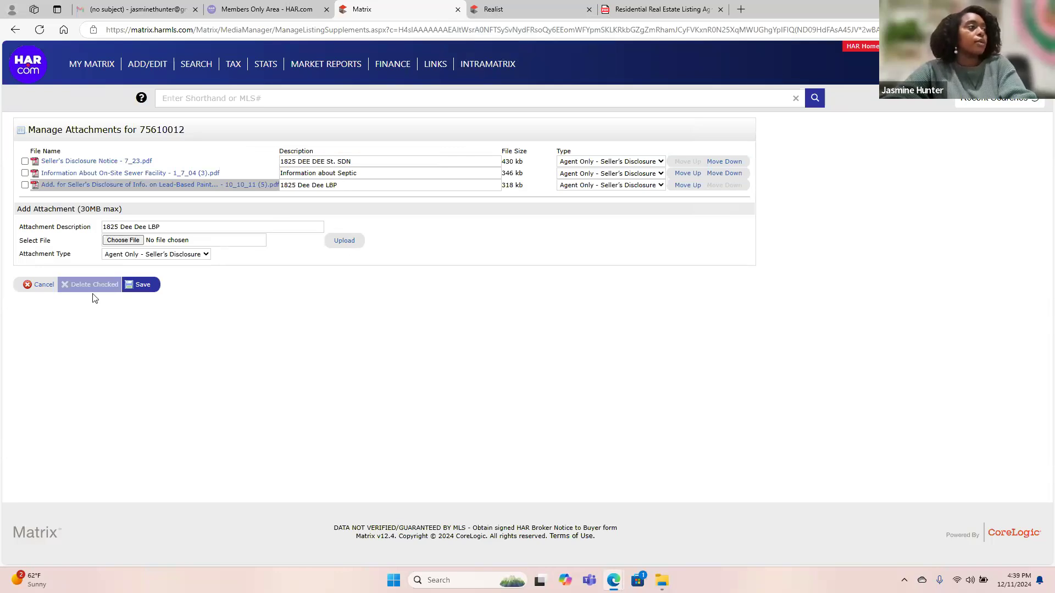
left_click(142, 285)
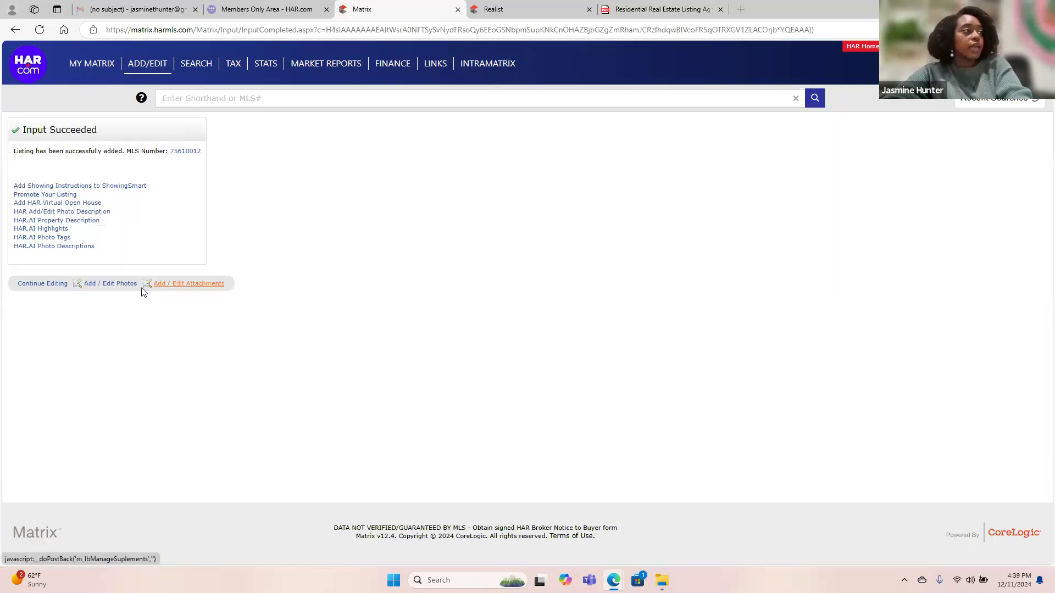
left_click(117, 284)
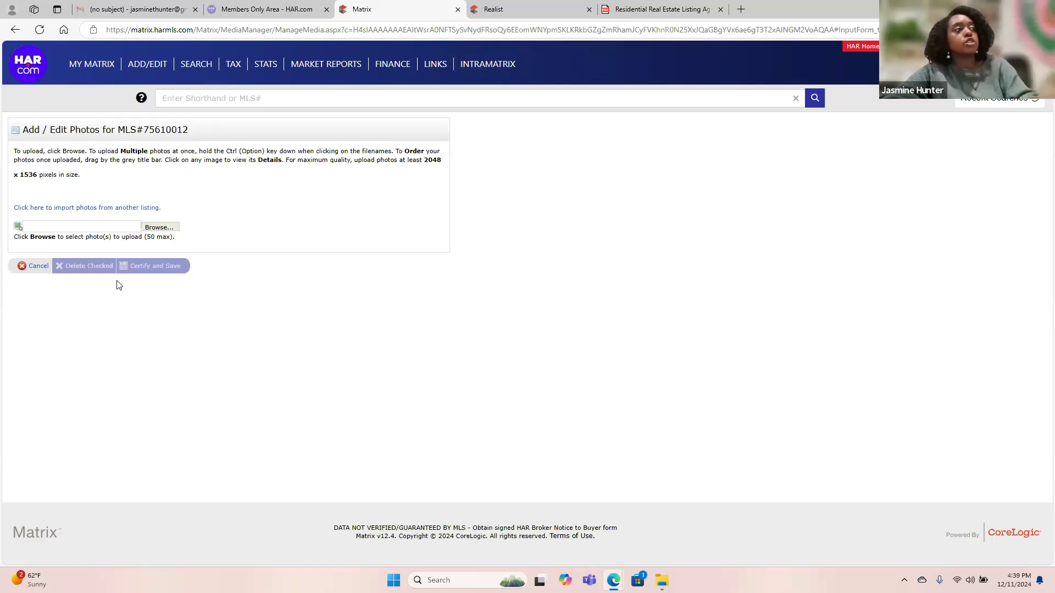
Upload the five exterior photos 0M0A9885 through 0M0A9901 from the Pictures folder.
left_click(163, 227)
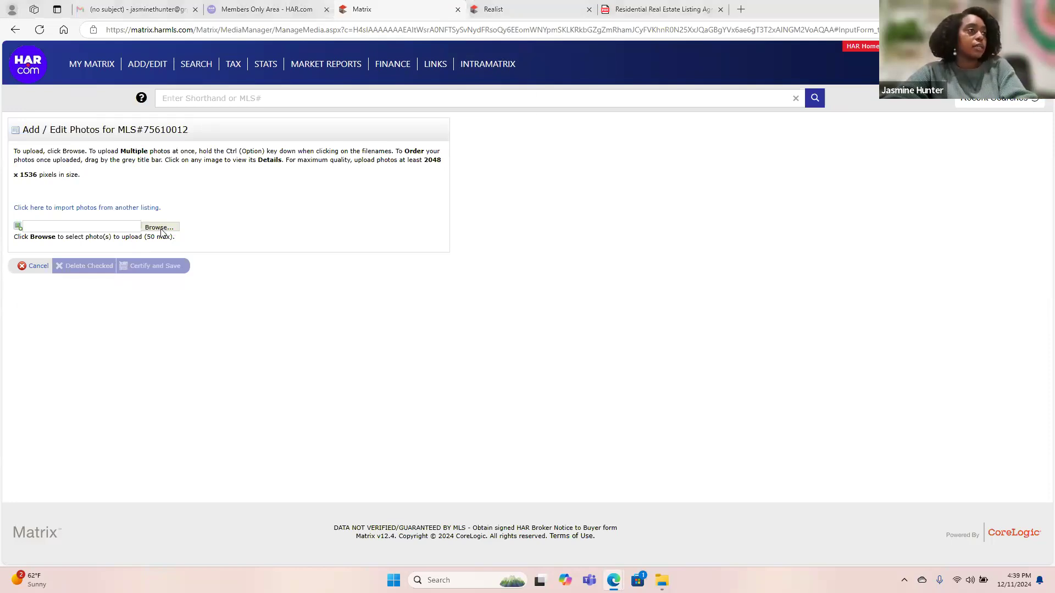
double_click(142, 87)
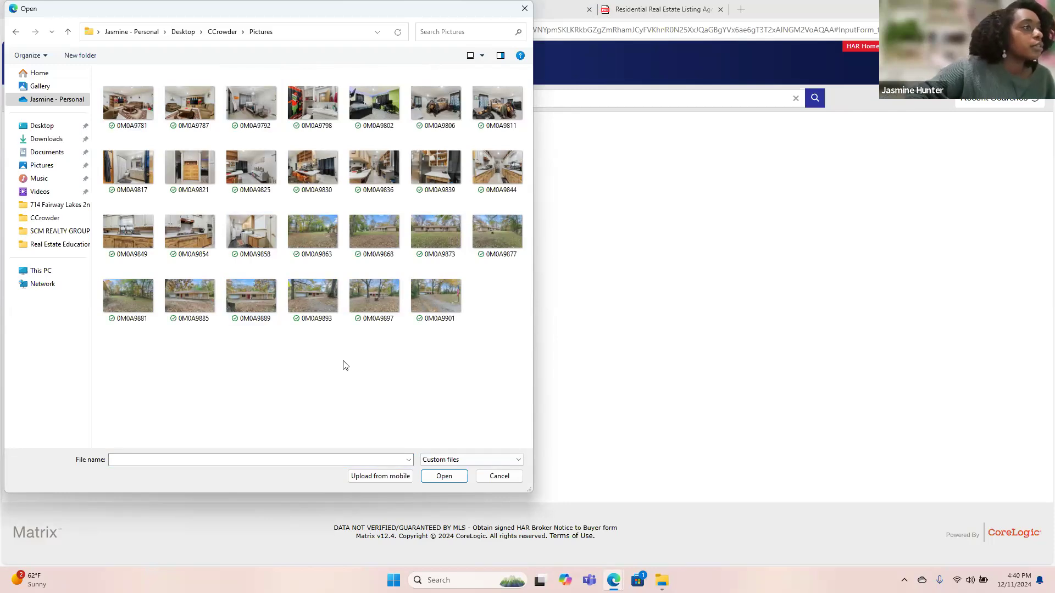
left_click(193, 302)
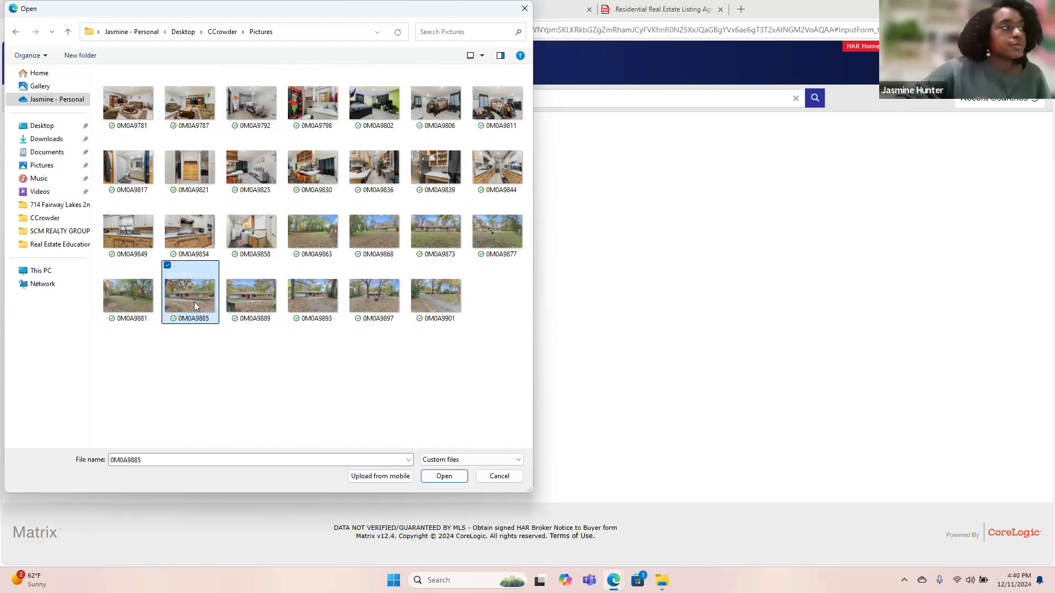
key("shift+Right")
key("shift+Right")
key("shift+Right")
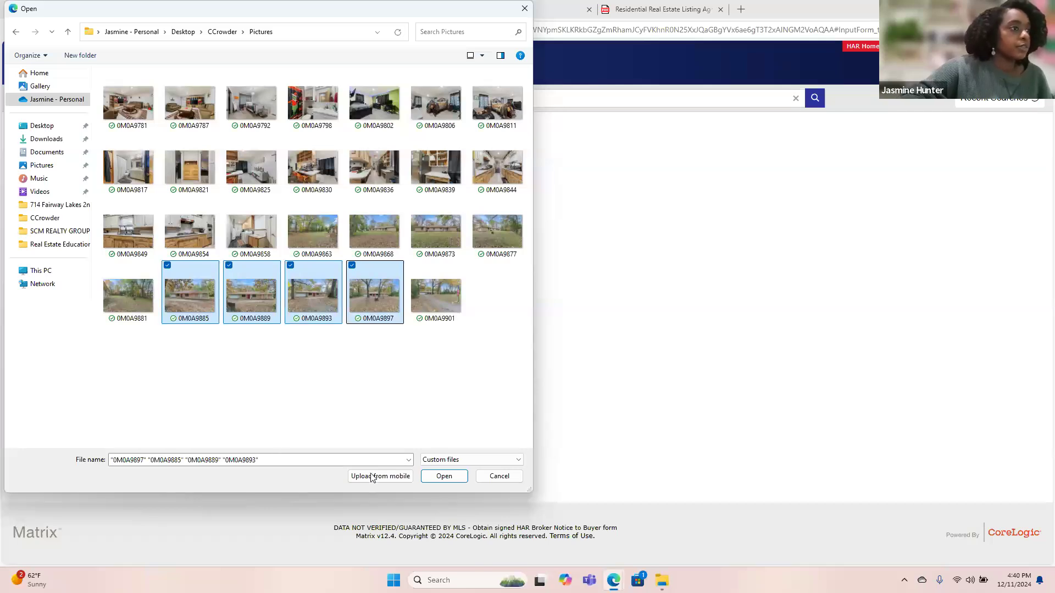
key("shift+Right")
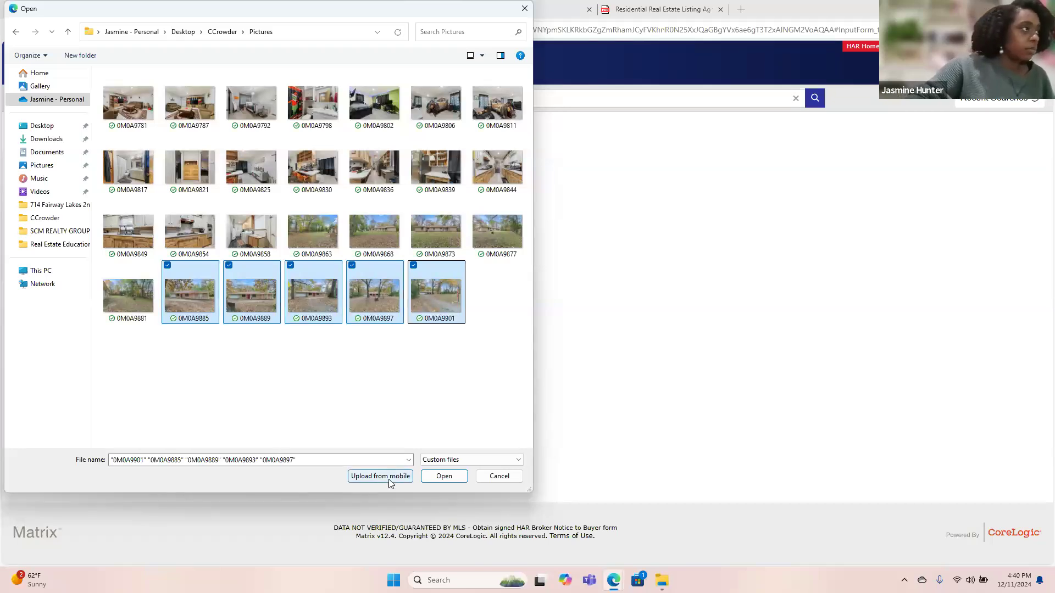
left_click(434, 477)
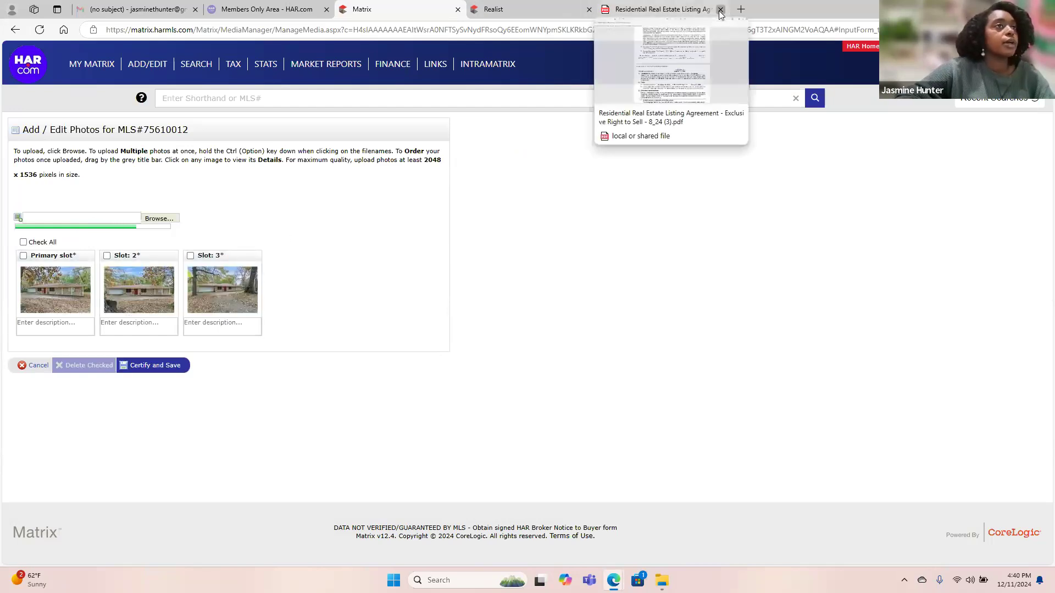
Close the listing agreement PDF and Realist browser tabs.
left_click(720, 9)
left_click(589, 10)
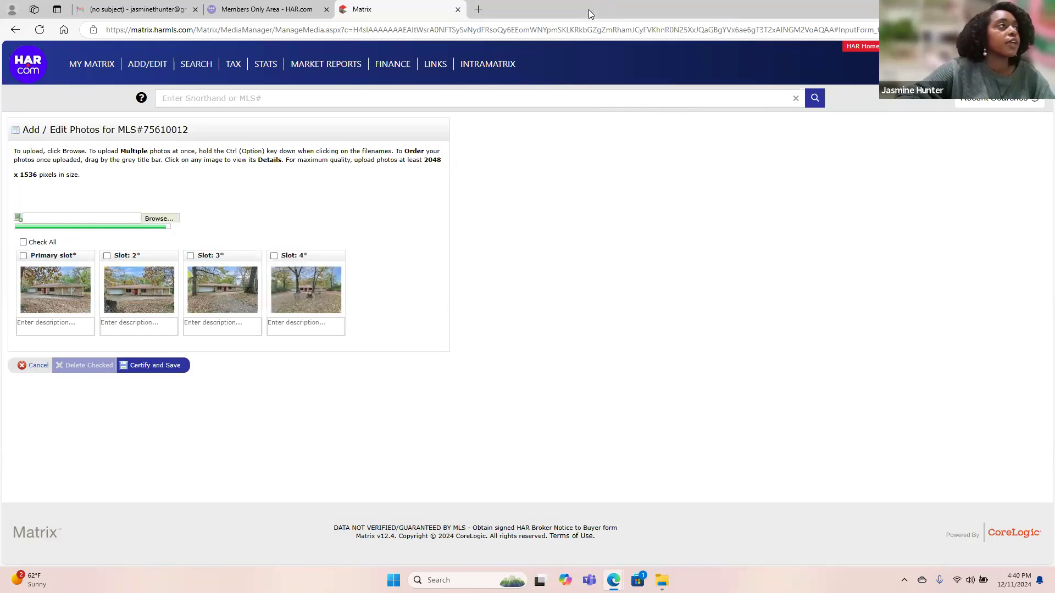
mouse_move(392, 65)
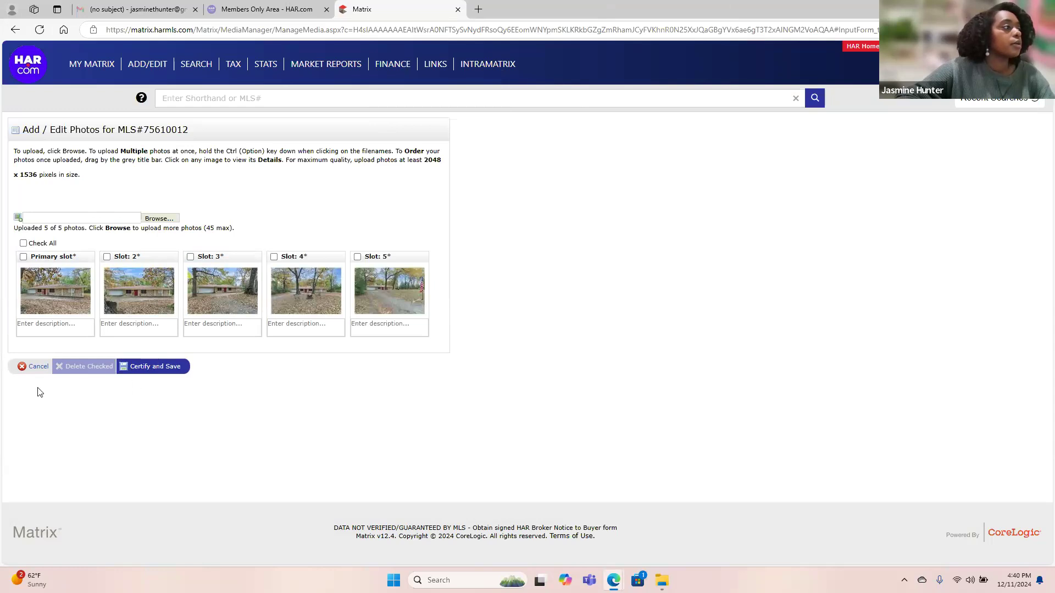
Select the 22 photos 0M0A9781 through 0M0A9881 and upload them after the exteriors.
left_click(159, 219)
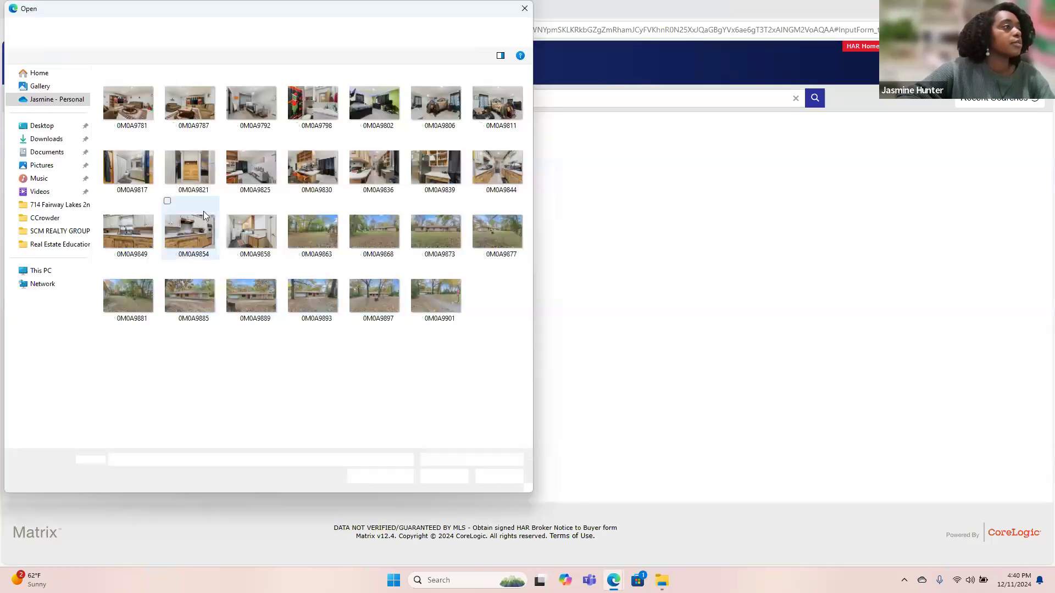
left_click(124, 104)
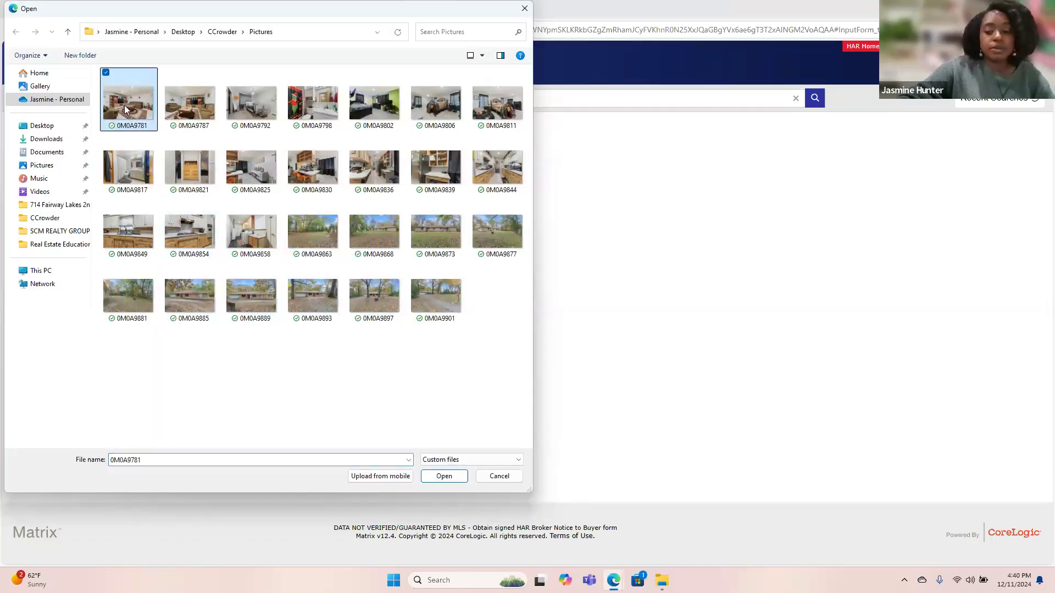
key("shift+Right")
key("shift+Right")
key("shift+Right")
key("shift+Right")
key("shift+Right")
key("shift+Right")
key("shift+Right")
key("shift+Right")
key("shift+Right")
key("shift+Right")
key("shift+Right")
key("shift+Right")
key("shift+Right")
key("shift+Right")
key("shift+Right")
key("shift+Right")
key("shift+Right")
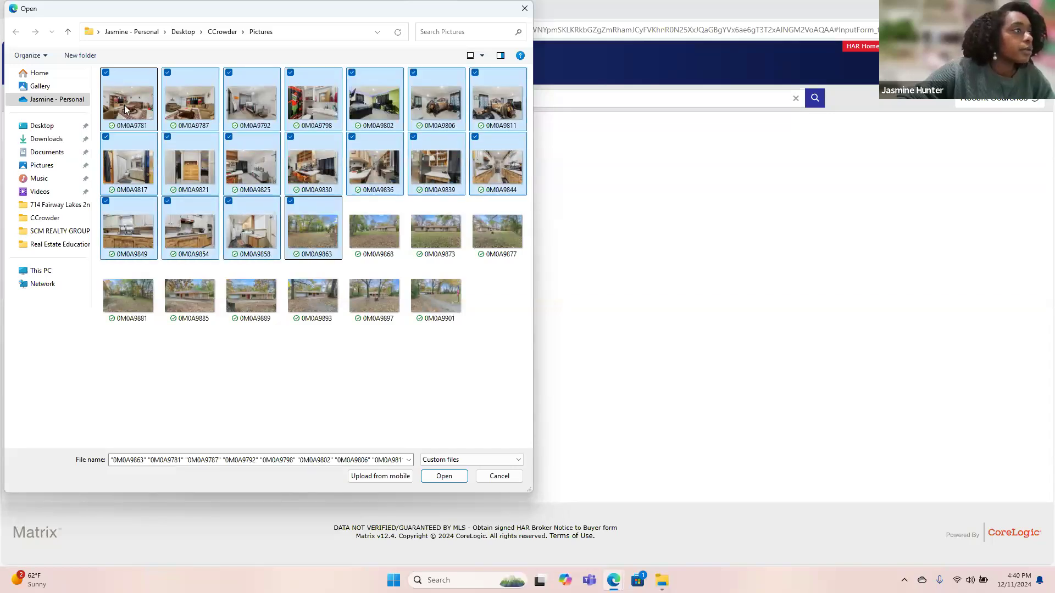
key("shift+Right")
key("shift+Right")
key("shift+Right")
key("shift+Right")
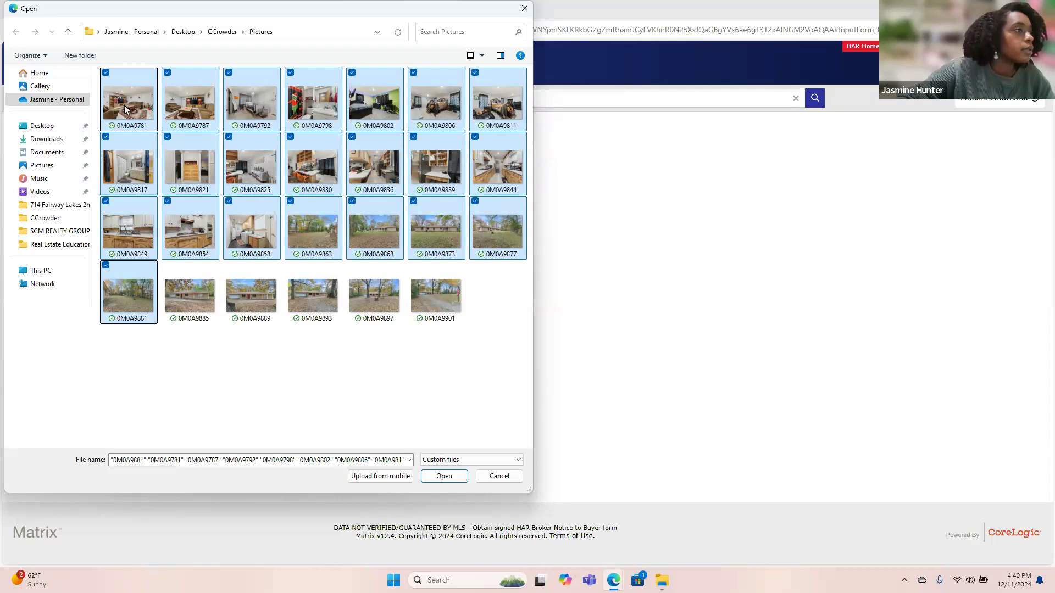
left_click(442, 477)
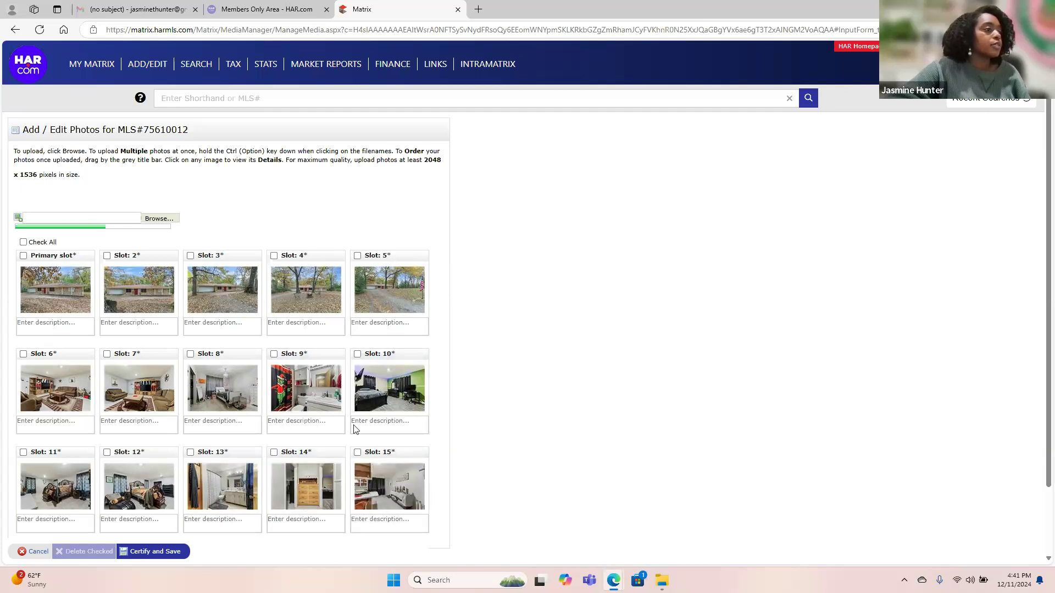
Scroll the Add/Edit Photos page while uploads finish, until Slot 27 is filled.
scroll(338, 450, "down", 2)
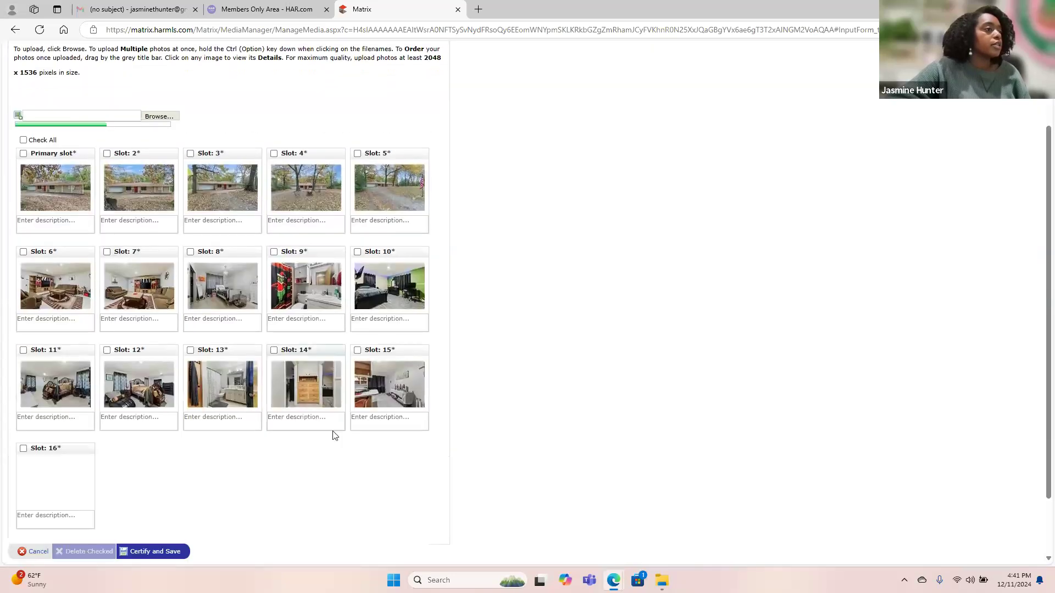
scroll(335, 436, "down", 2)
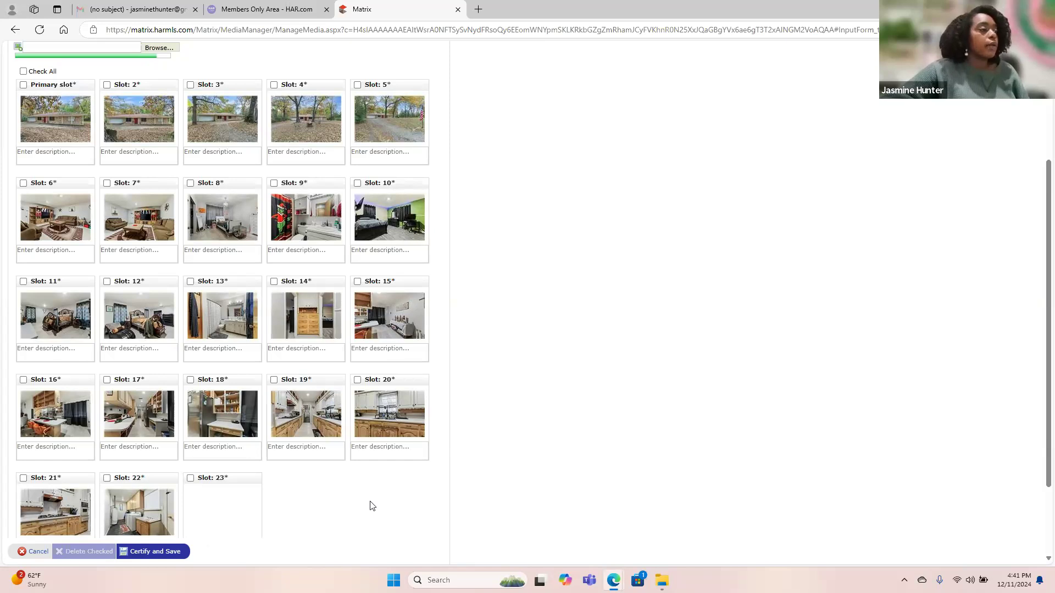
scroll(371, 505, "down", 1)
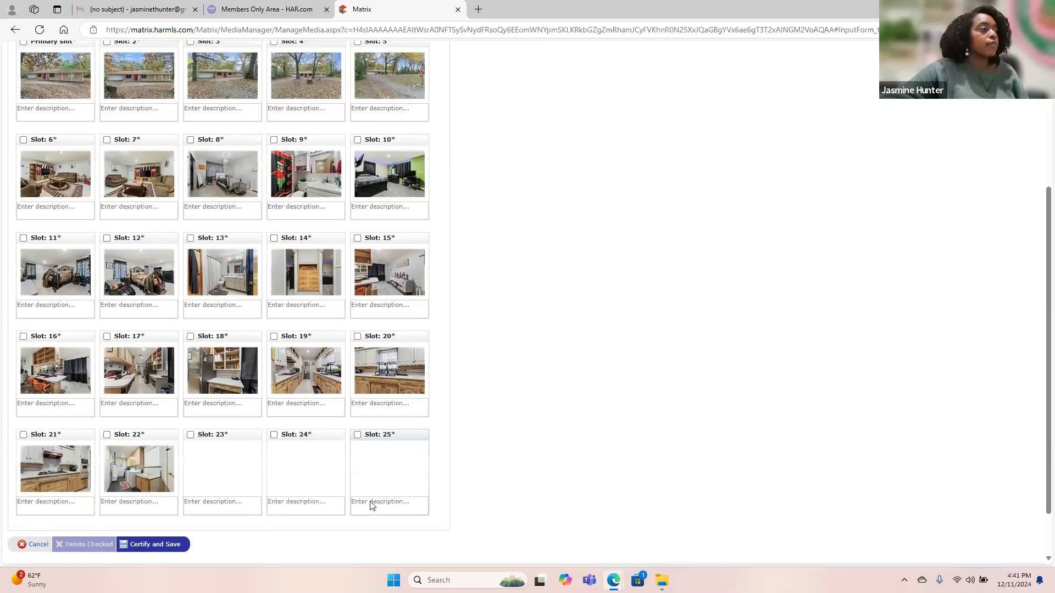
scroll(371, 502, "up", 2)
scroll(370, 501, "down", 2)
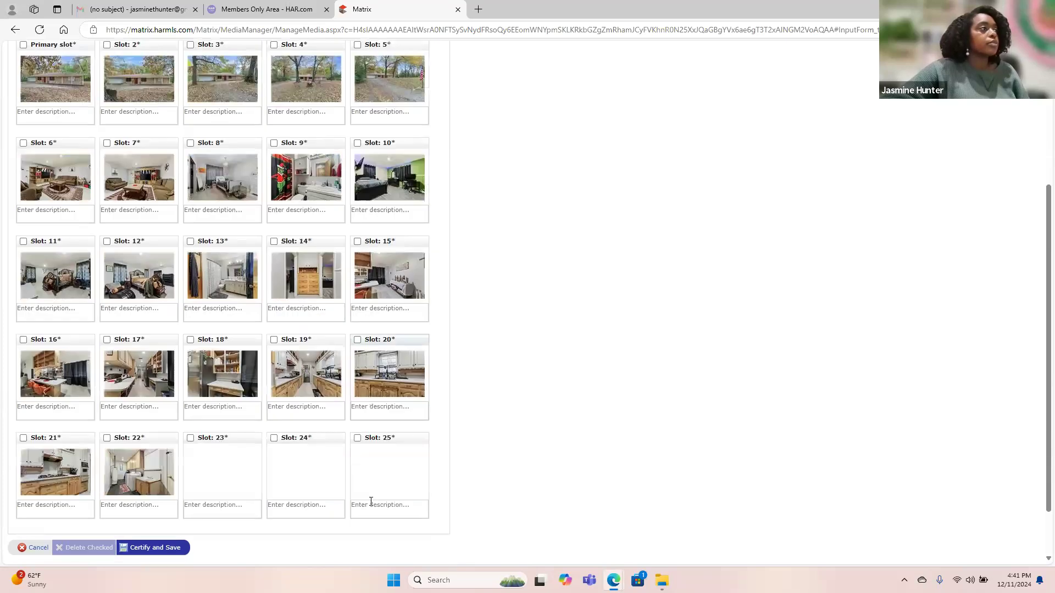
scroll(371, 502, "up", 2)
scroll(371, 502, "down", 3)
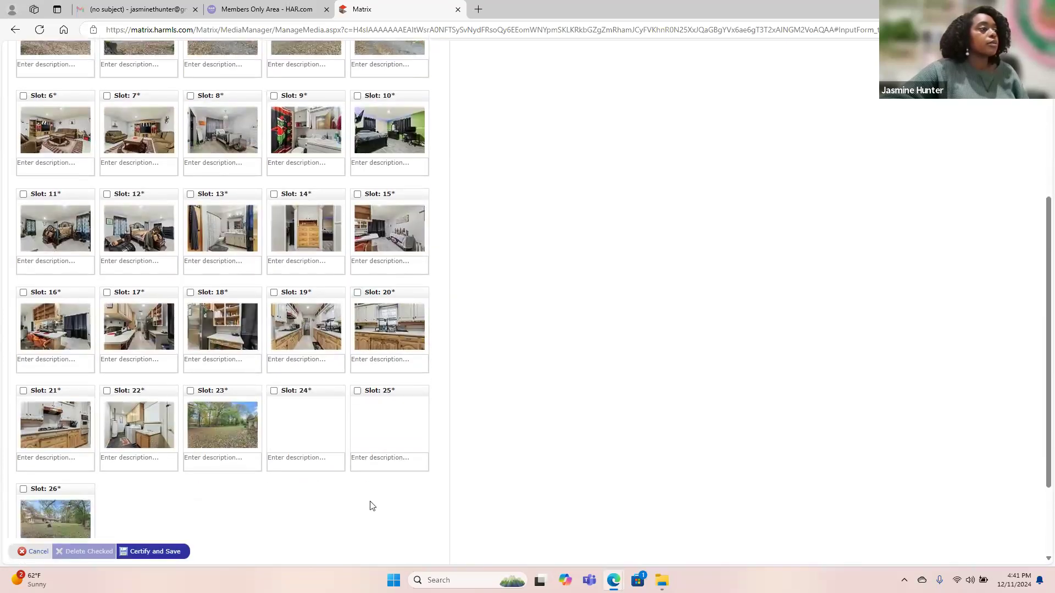
scroll(371, 506, "up", 2)
scroll(371, 505, "down", 4)
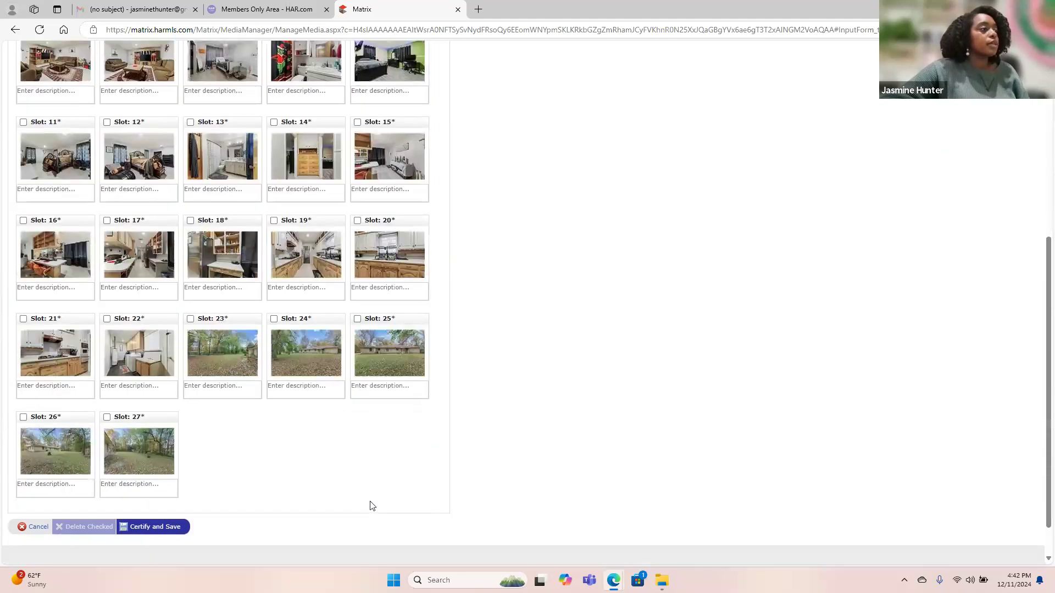
scroll(371, 502, "up", 2)
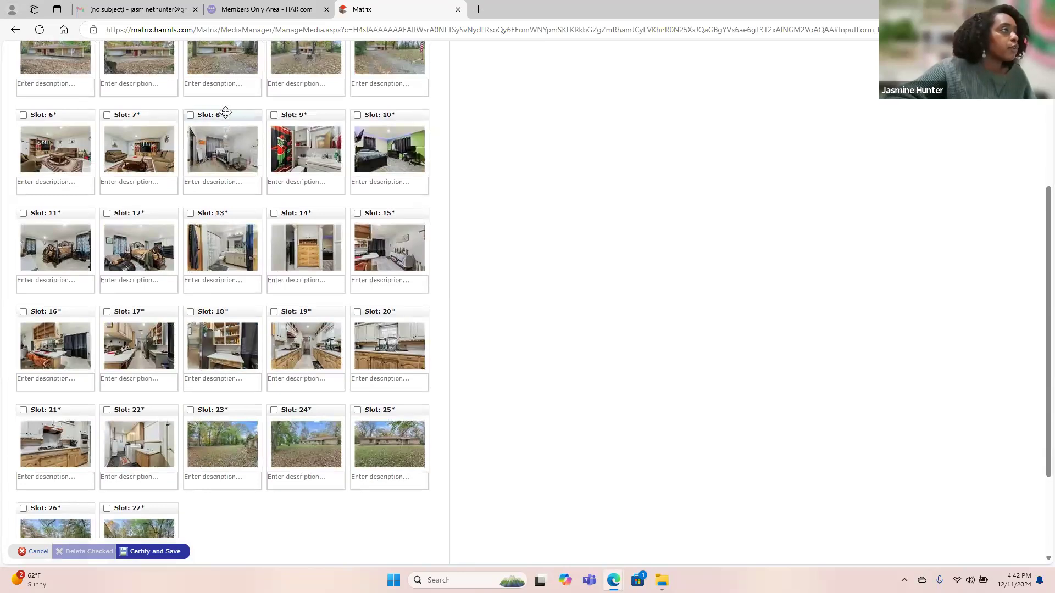
Move the bathroom photo to Slot 22, the green-walled bedroom to Slot 21, and other bedrooms down.
left_click_drag(227, 121, 190, 418)
left_click_drag(222, 105, 159, 420)
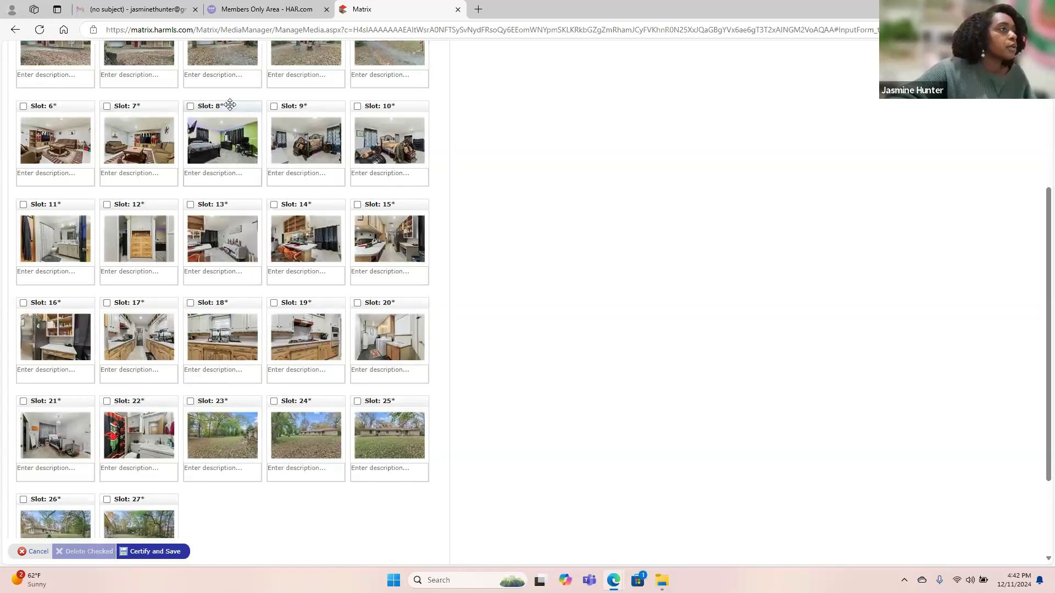
left_click_drag(229, 105, 104, 385)
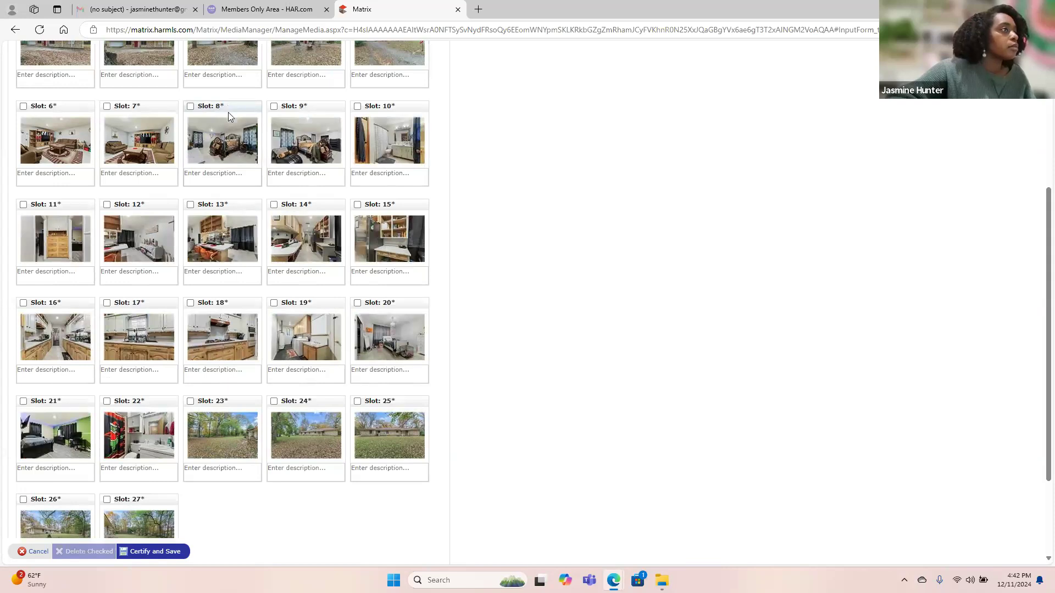
left_click_drag(229, 112, 329, 302)
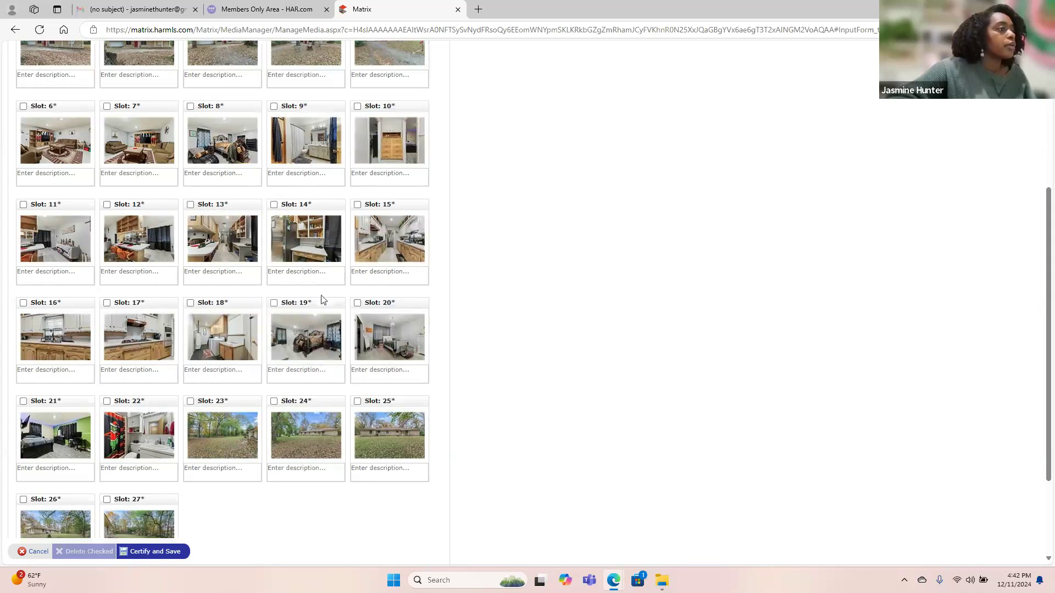
left_click_drag(229, 108, 264, 307)
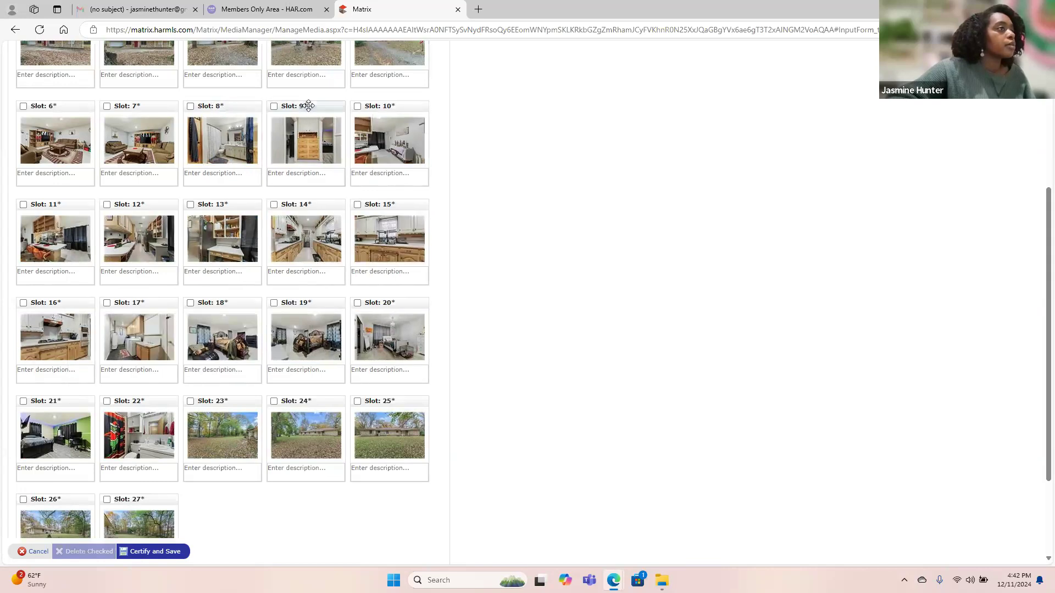
Push the dresser and bathroom photos lower, put laundry after the dresser, and save the order.
left_click_drag(308, 106, 165, 299)
left_click_drag(224, 112, 346, 311)
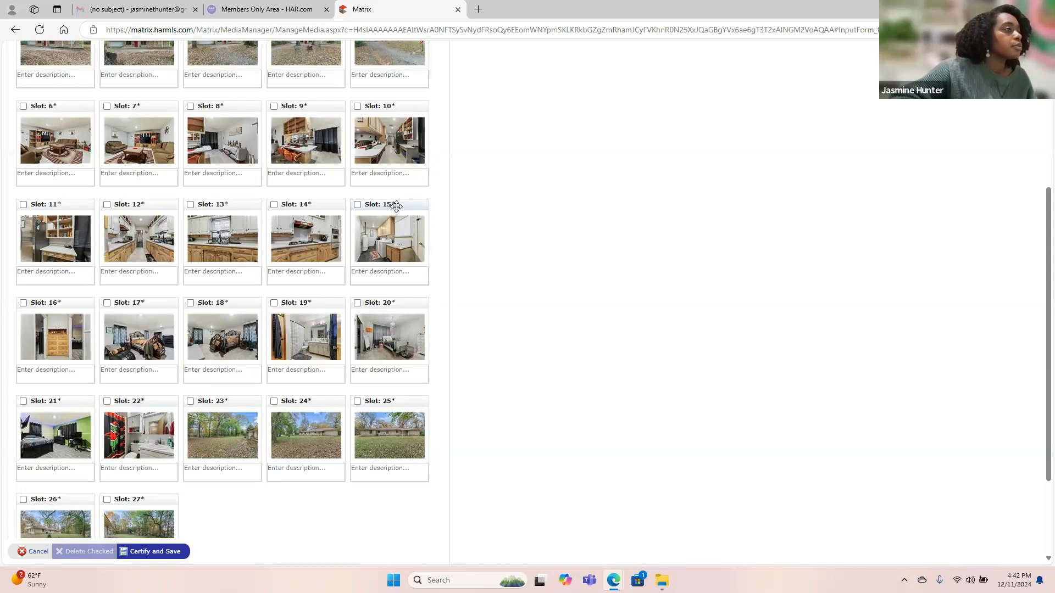
left_click_drag(366, 206, 91, 333)
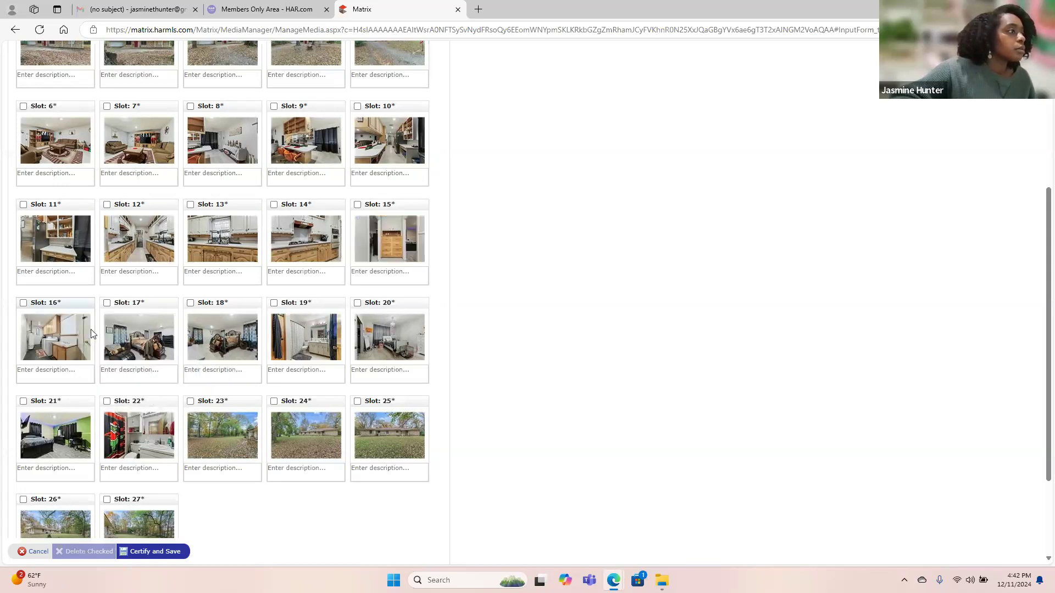
left_click(165, 552)
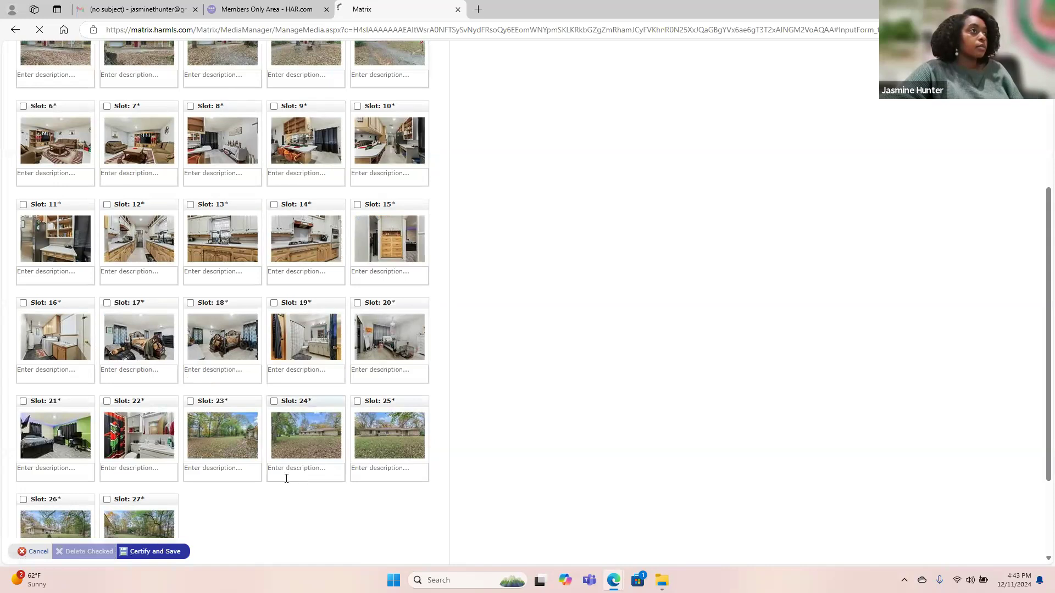
Wait for the photo page for MLS#75610012 to reload and dismiss the expired-page warning.
scroll(311, 214, "up", 2)
scroll(311, 214, "up", 3)
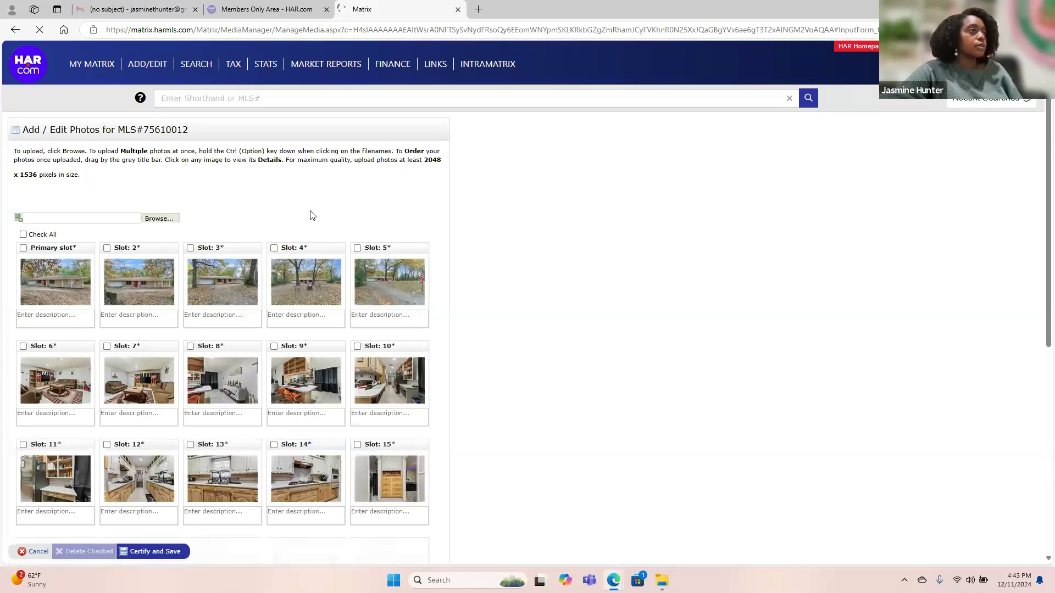
scroll(311, 215, "down", 6)
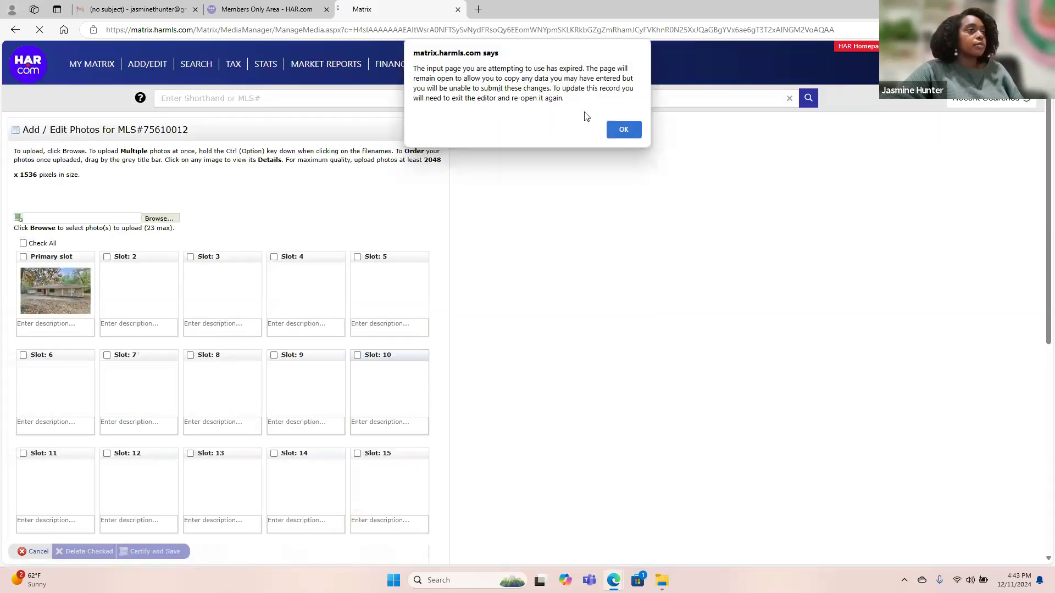
left_click(623, 130)
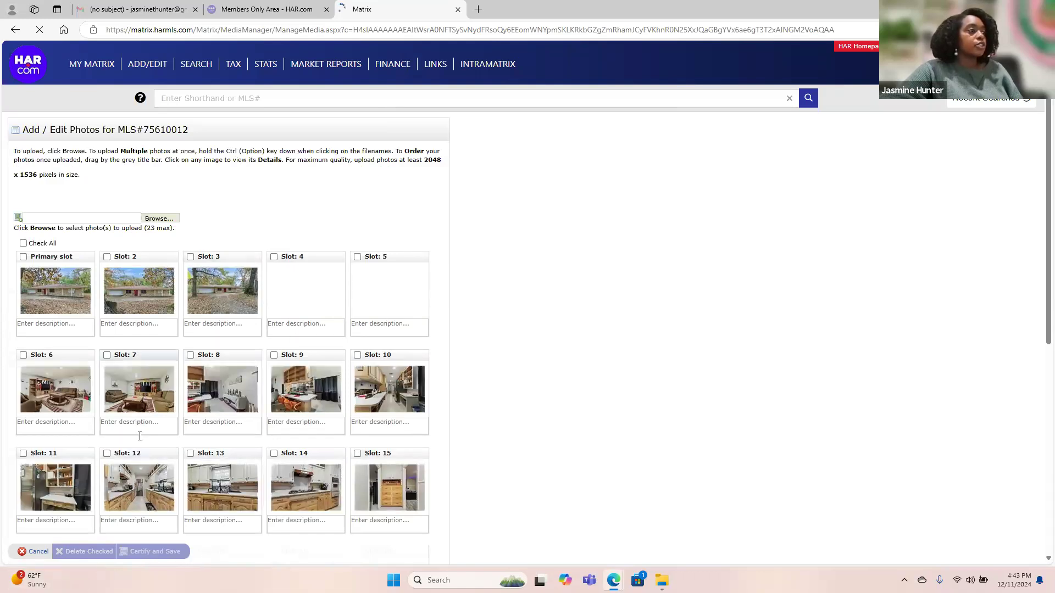
Return to the Matrix dashboard and open My Listings showing MLS#75610012 at $214,999.
scroll(308, 350, "down", 2)
scroll(309, 351, "down", 5)
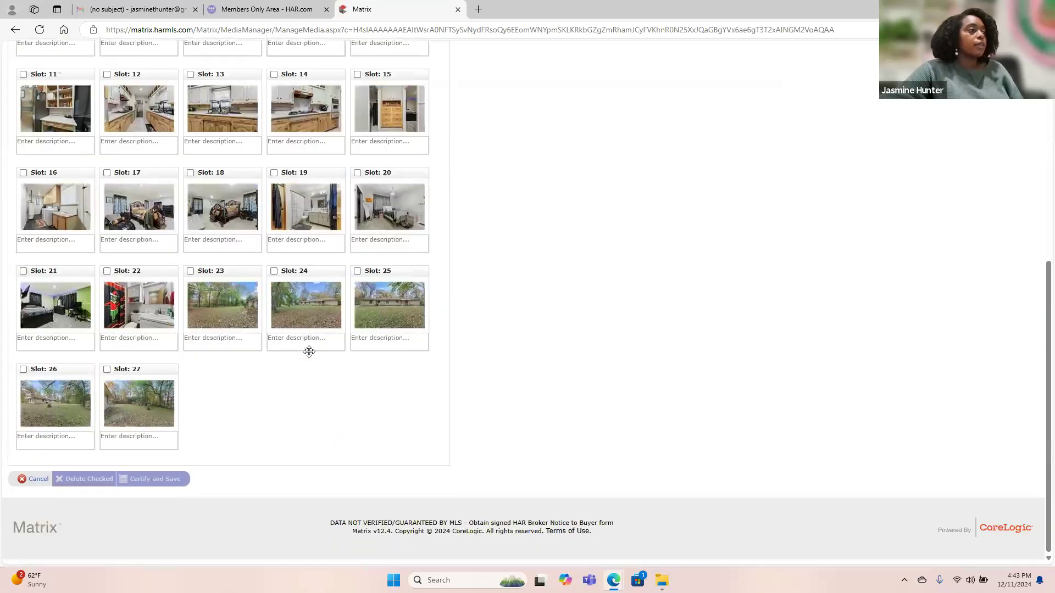
scroll(309, 351, "up", 7)
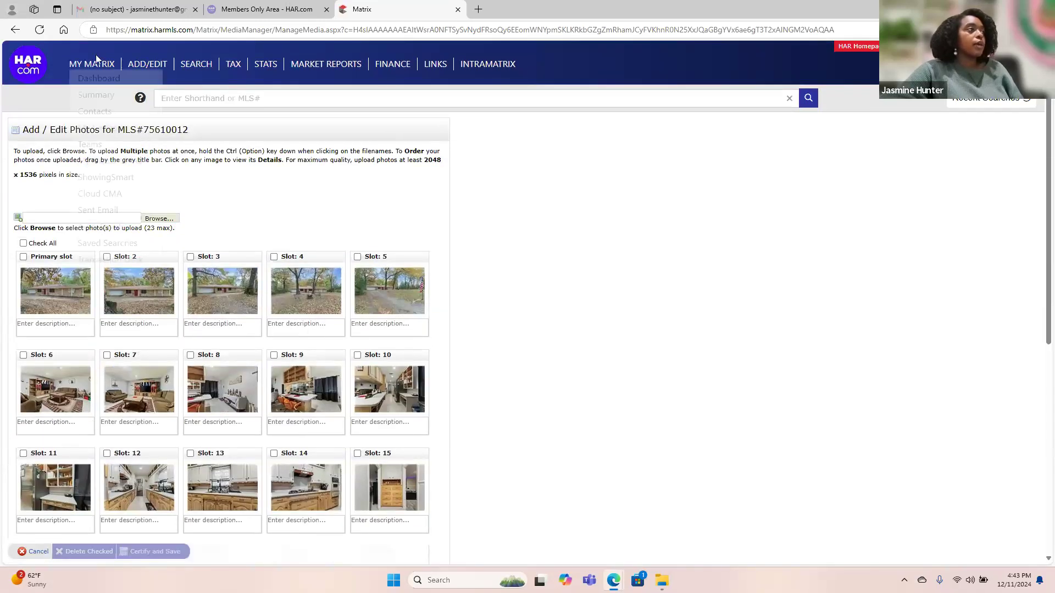
left_click(96, 65)
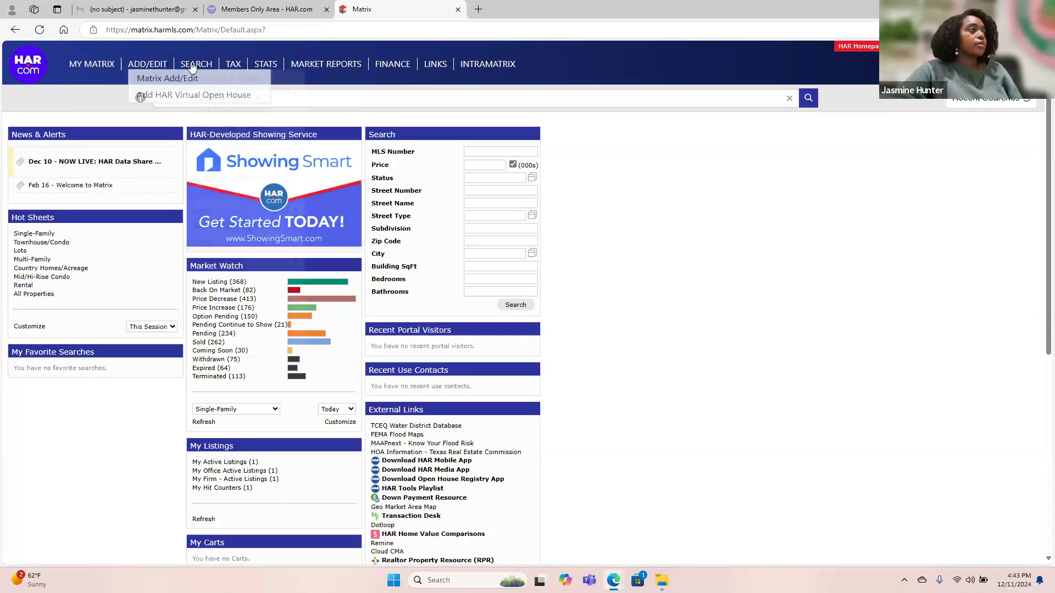
mouse_move(204, 66)
mouse_move(92, 64)
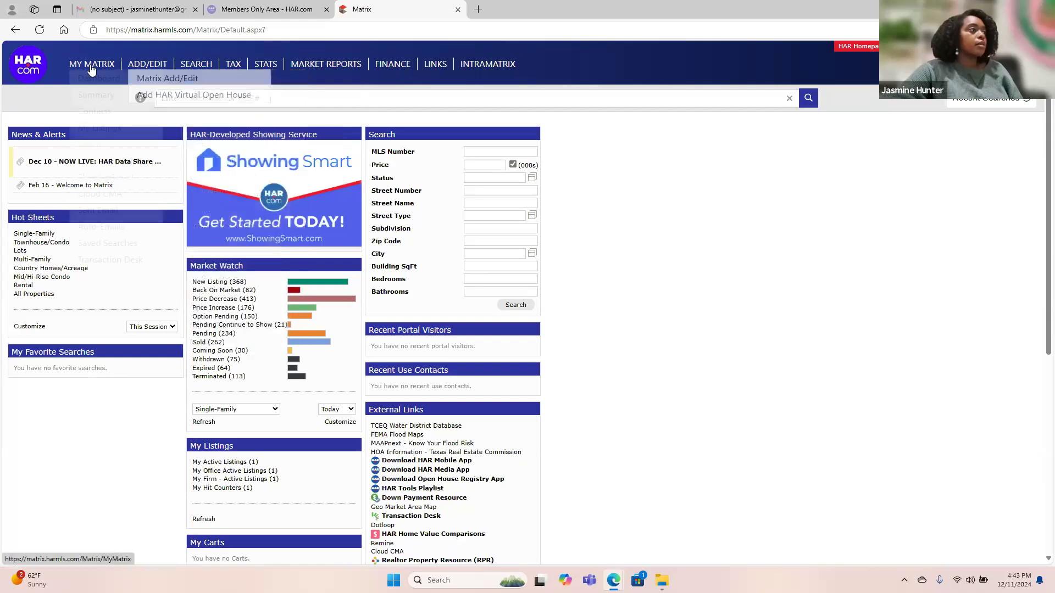
left_click(112, 130)
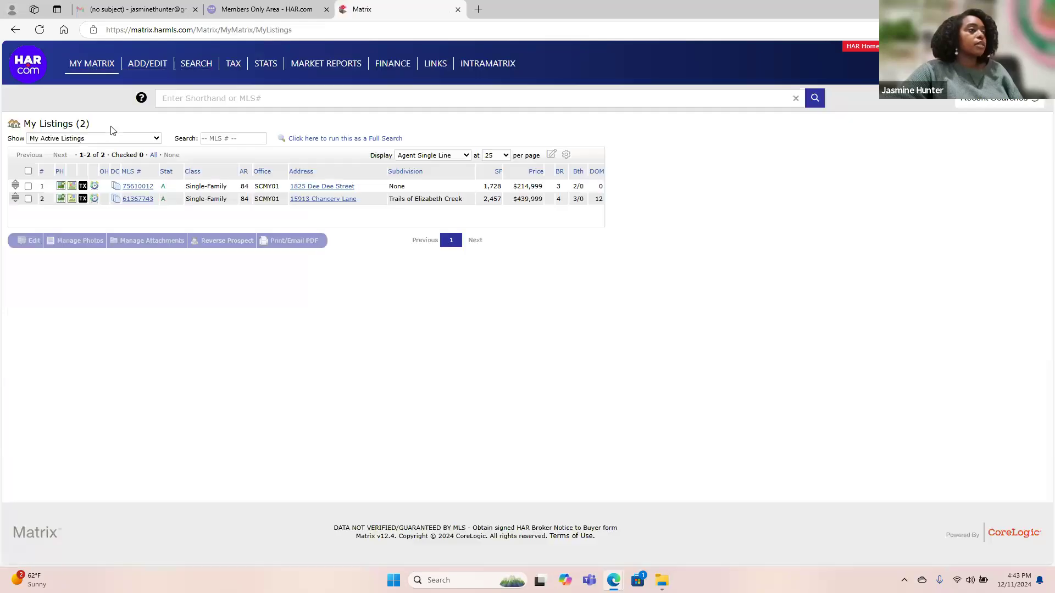